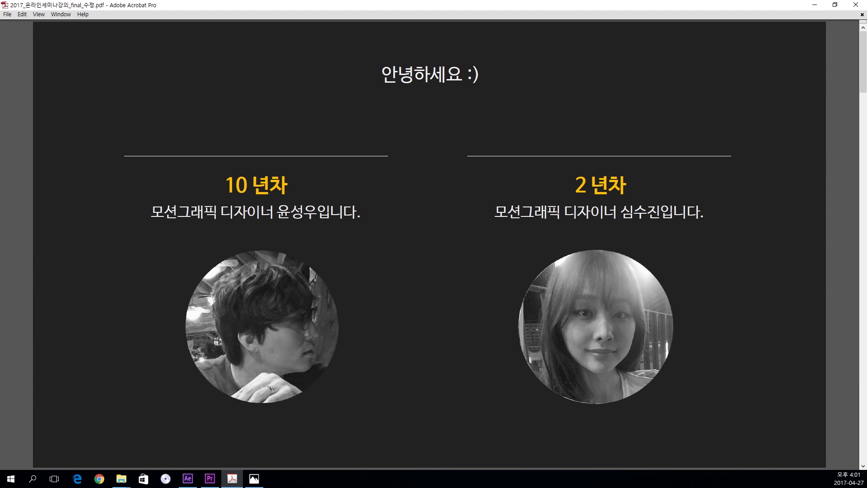
Page through the seminar PDF from the presenter introduction to the Part 4 Effect & Rendering overview.
scroll(601, 185, down, 1)
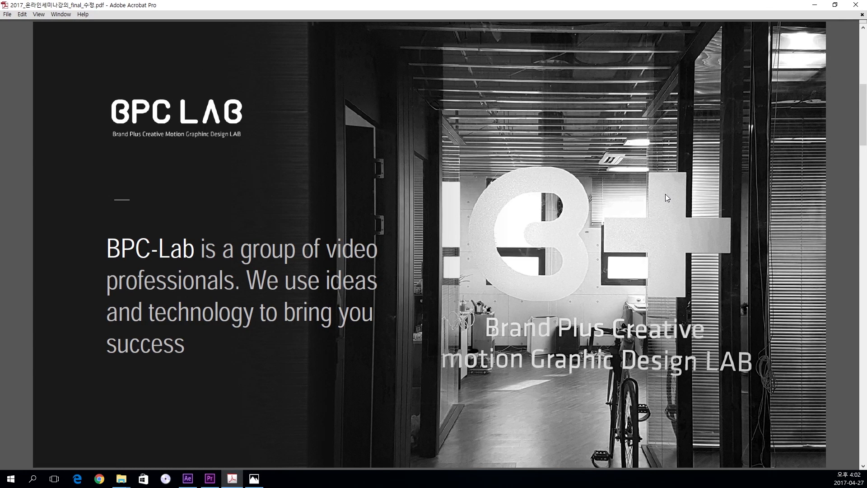
scroll(666, 193, down, 1)
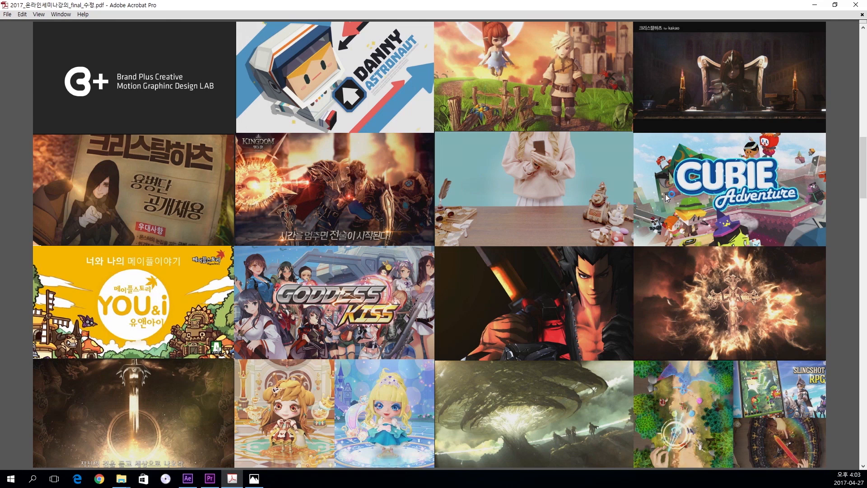
key(Right)
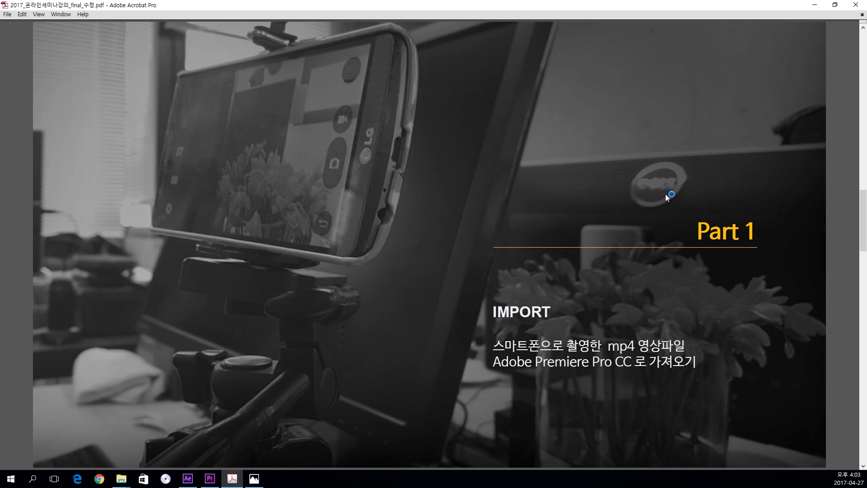
key(Right)
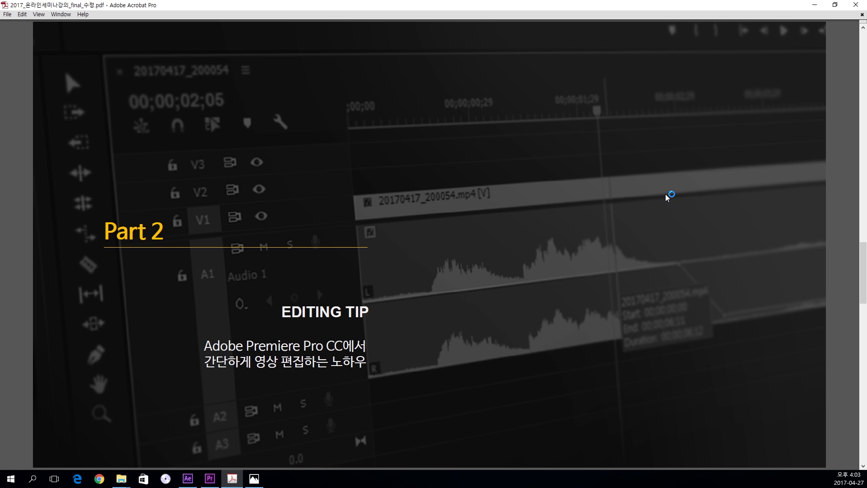
key(Right)
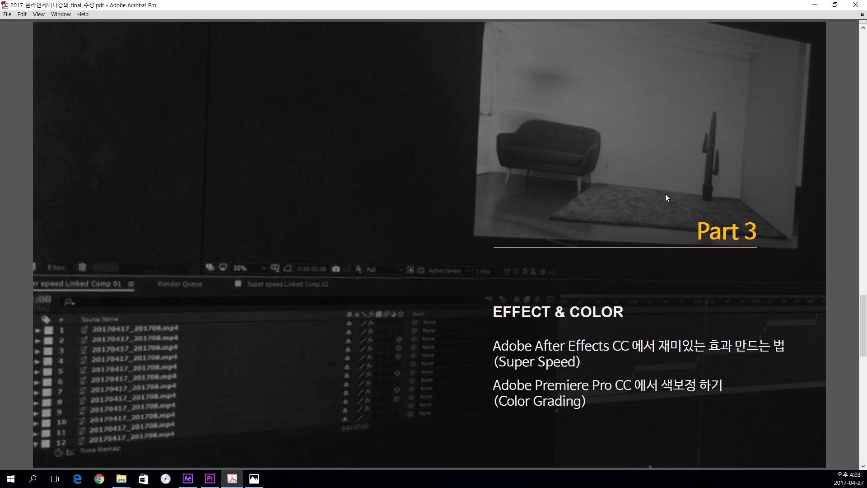
key(Page_Down)
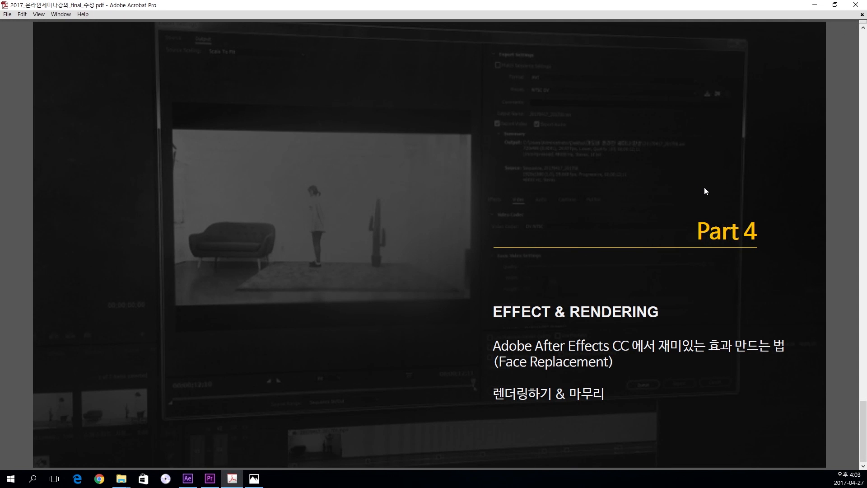
Switch to the Photos app and go through the Galaxy Note5 file transfer screenshots a1 to a3.
key(alt+Tab)
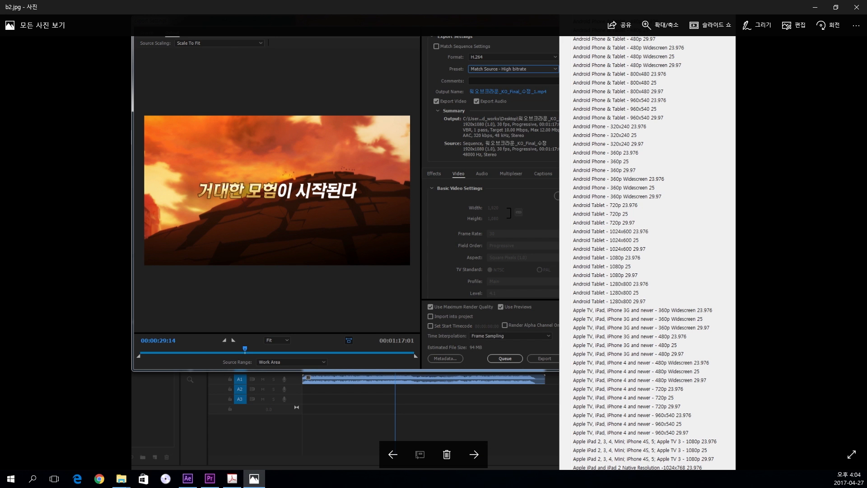
key(Left)
key(Left)
key(Left)
key(Left)
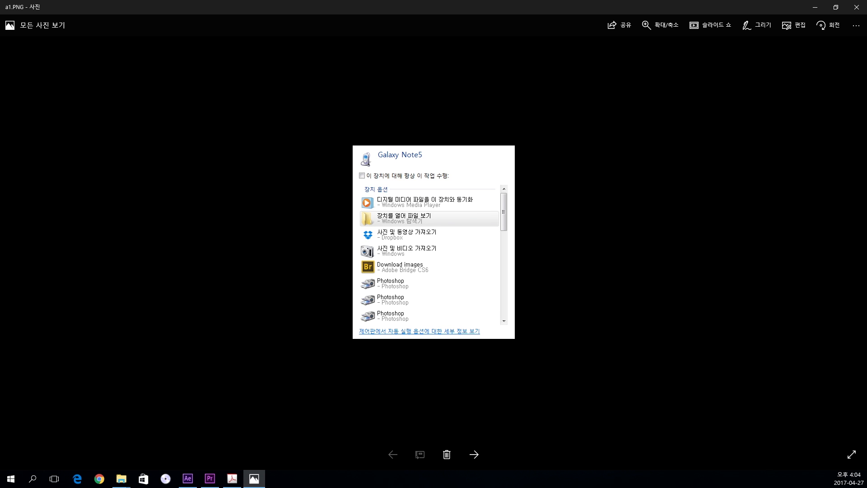
key(Right)
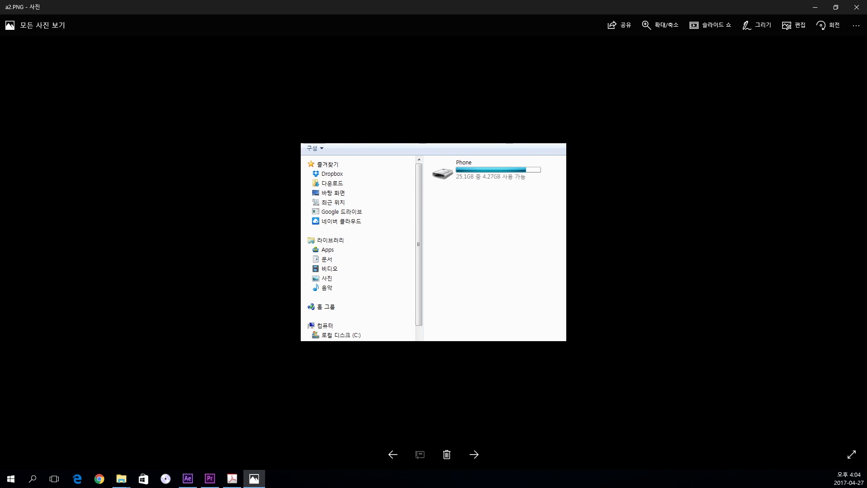
key(Right)
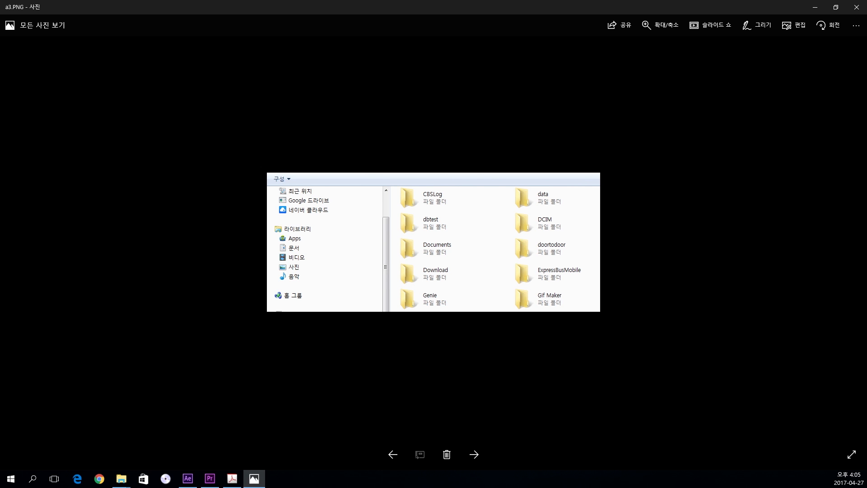
View the iPhone internal storage screenshot a4 and the export preset screenshot b2, and leave the image viewer for Premiere Pro.
key(Right)
key(Left)
key(Right)
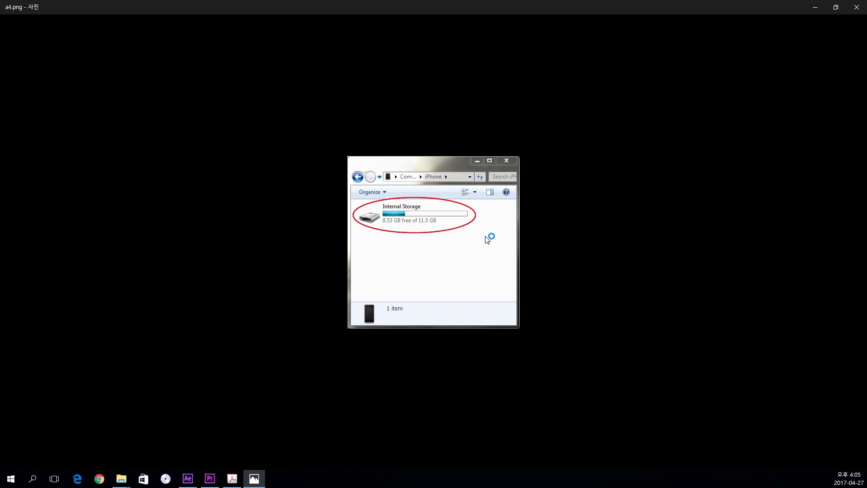
key(Right)
key(Right)
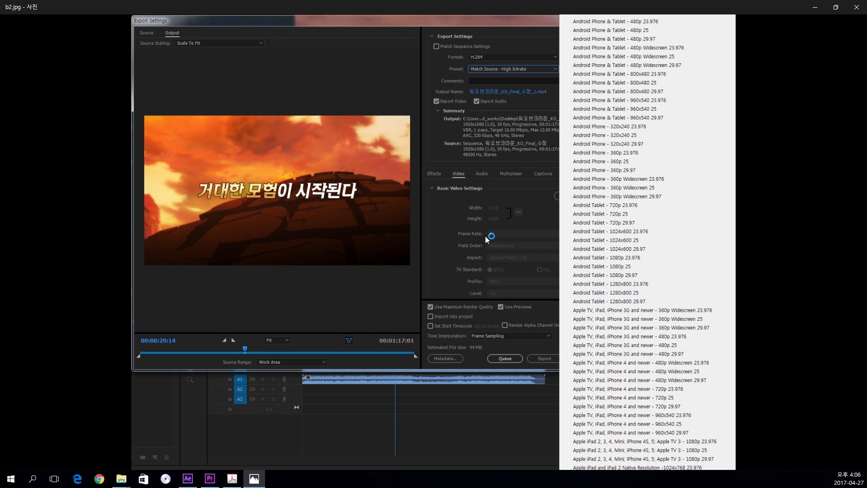
click(866, 12)
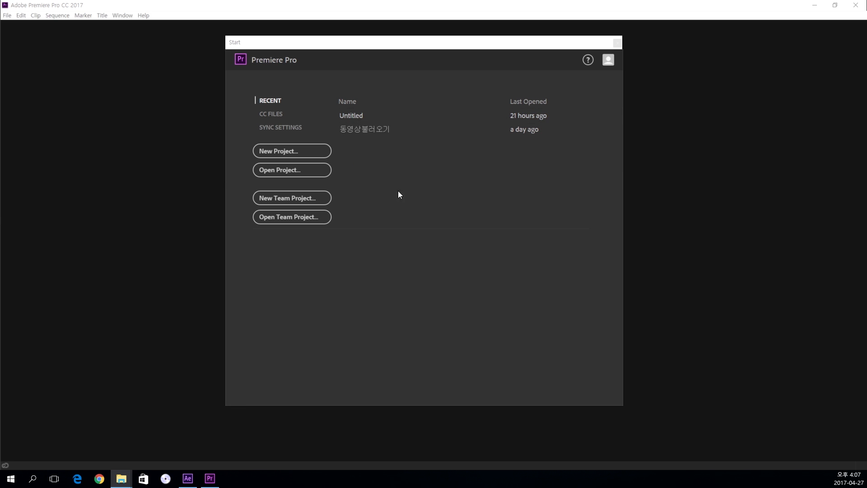
Start a new project and name it "super speed".
click(312, 154)
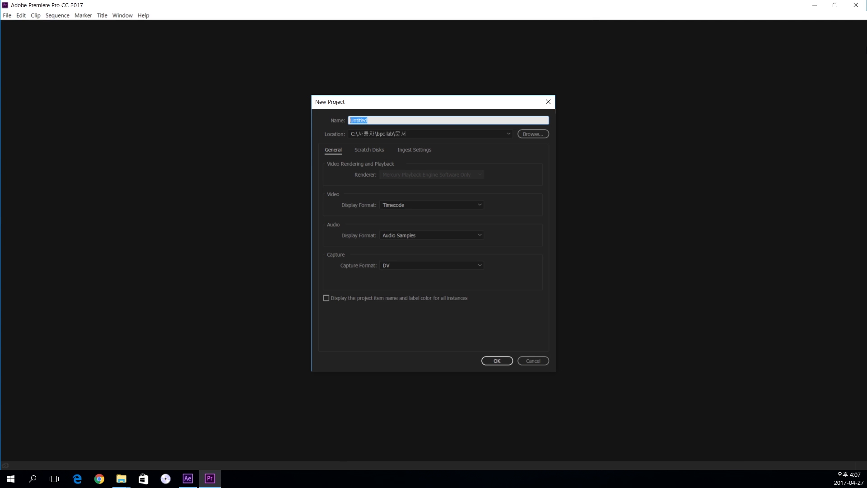
text(t)
text(super)
text( ss)
key(BackSpace)
text(peed)
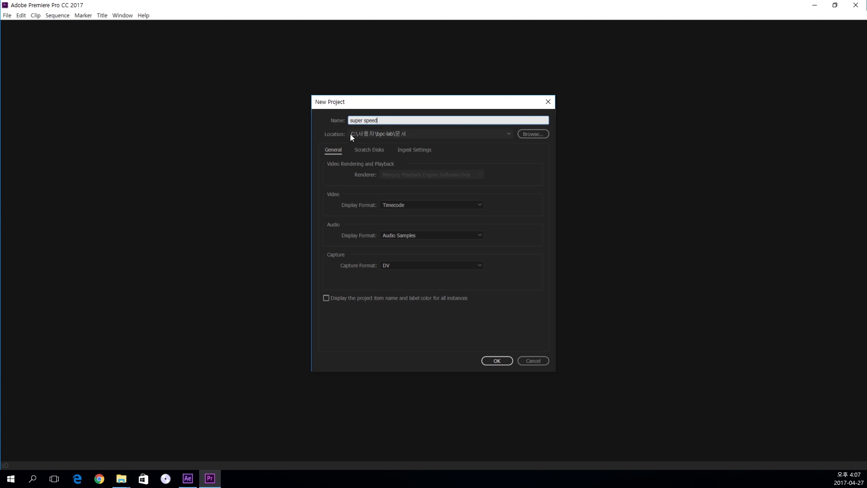
Set the project location to the 슈퍼스피드 folder on the desktop and create the project.
click(526, 136)
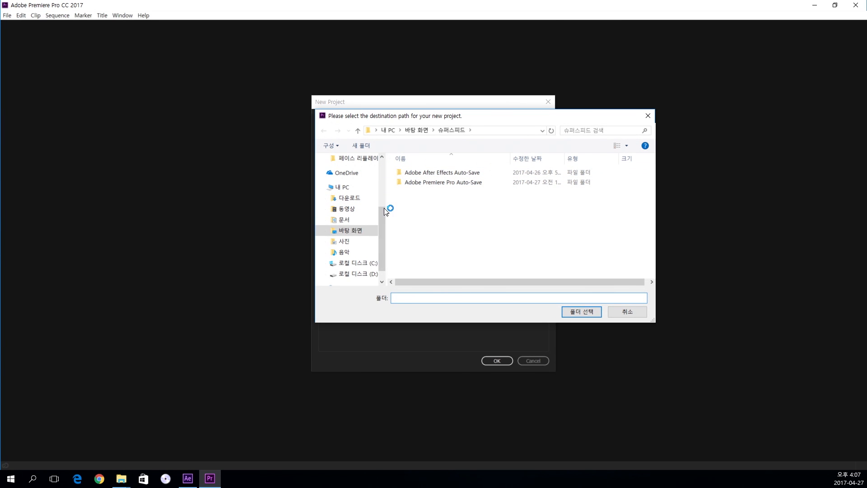
scroll(382, 207, up, 3)
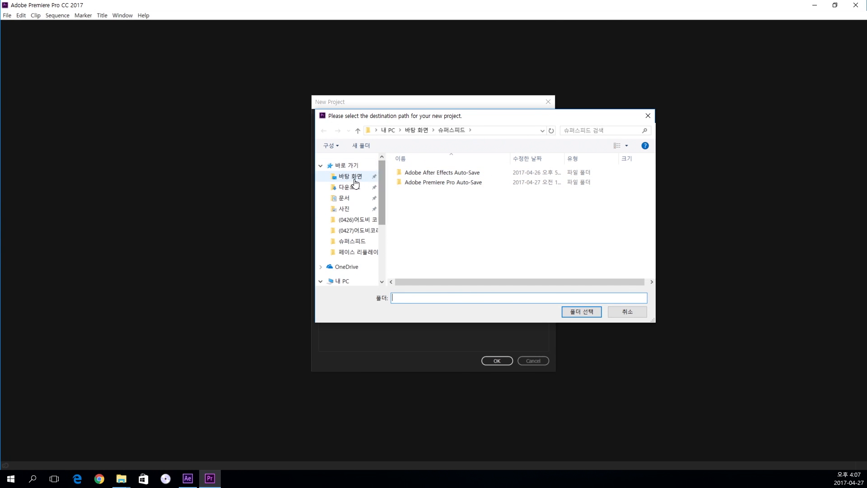
click(353, 180)
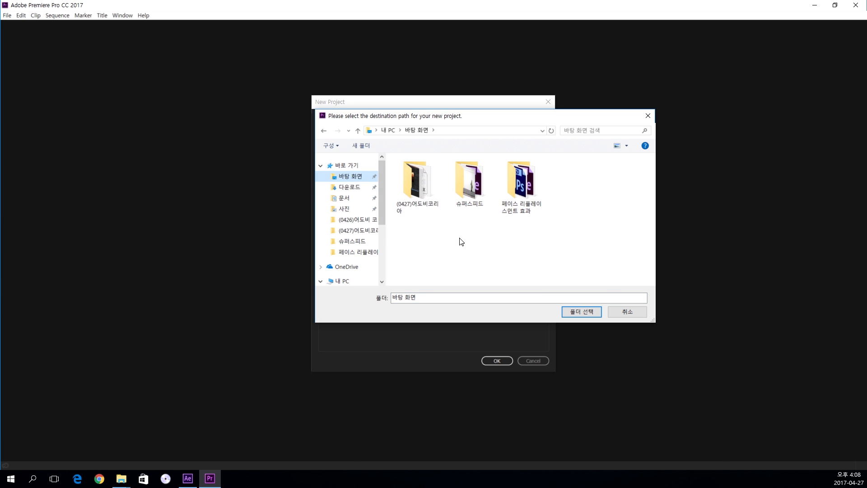
click(463, 203)
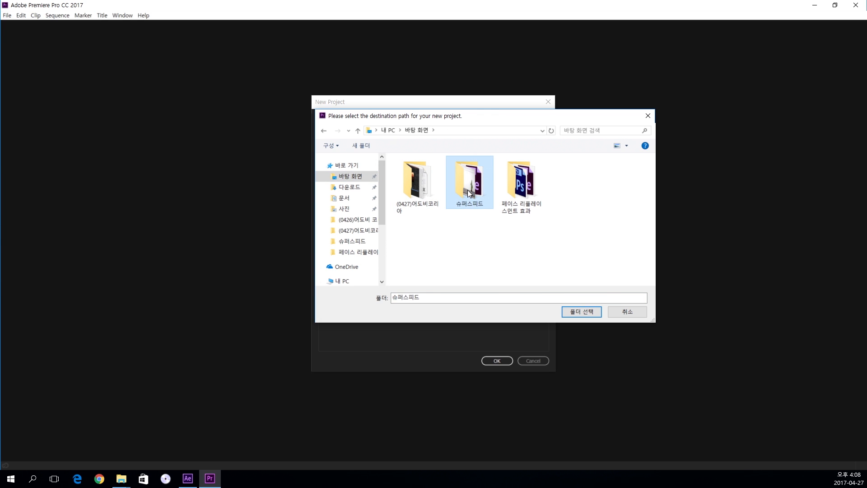
click(581, 313)
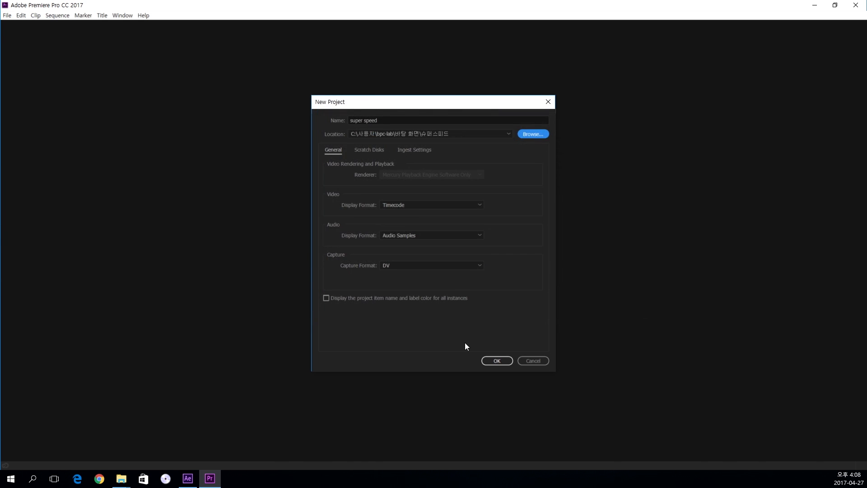
click(504, 363)
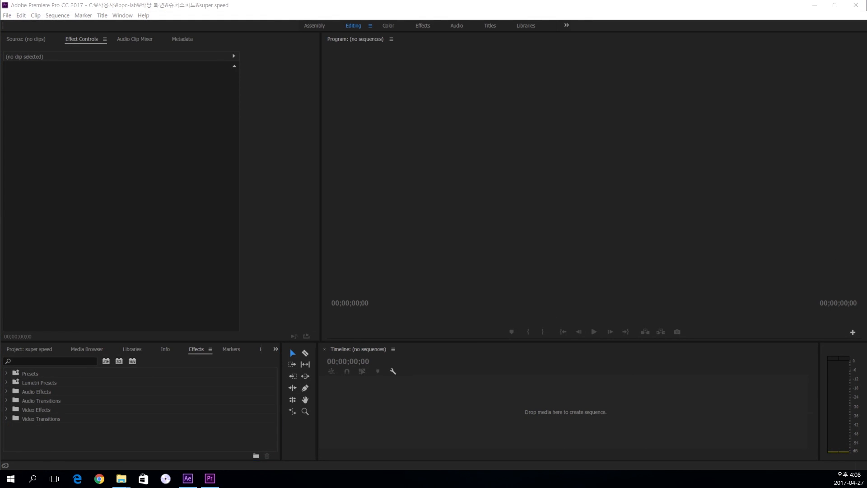
Import the 20170417_201708 MP4 clip from the 슈퍼스피드 folder, show the project's media and enlarge its display area.
click(7, 16)
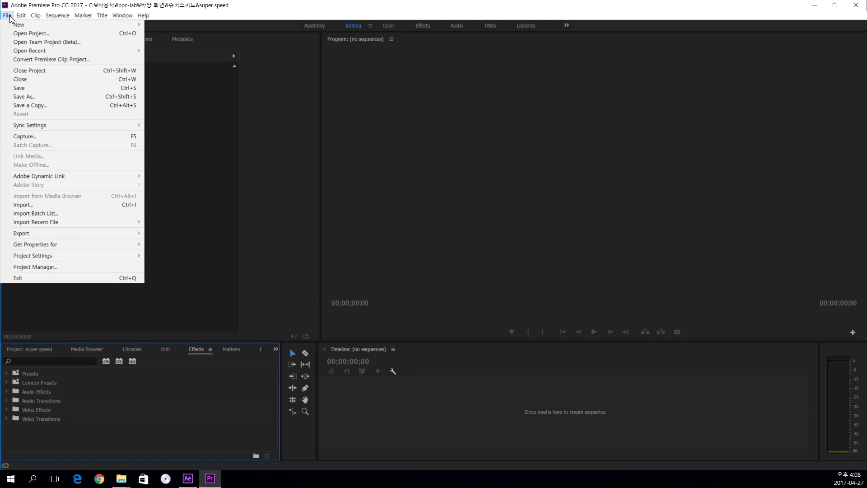
click(47, 206)
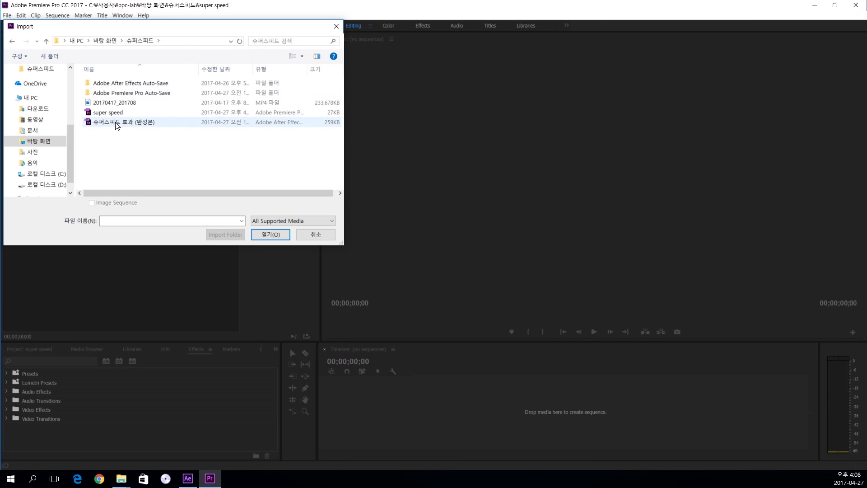
click(113, 105)
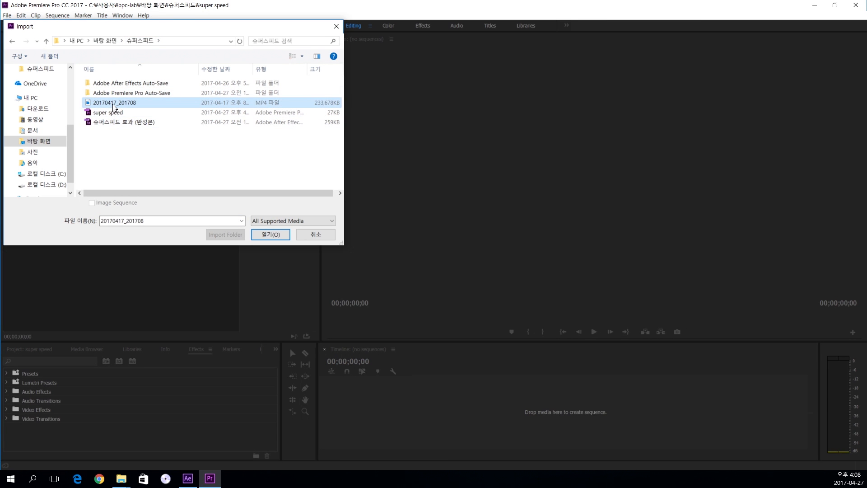
click(264, 235)
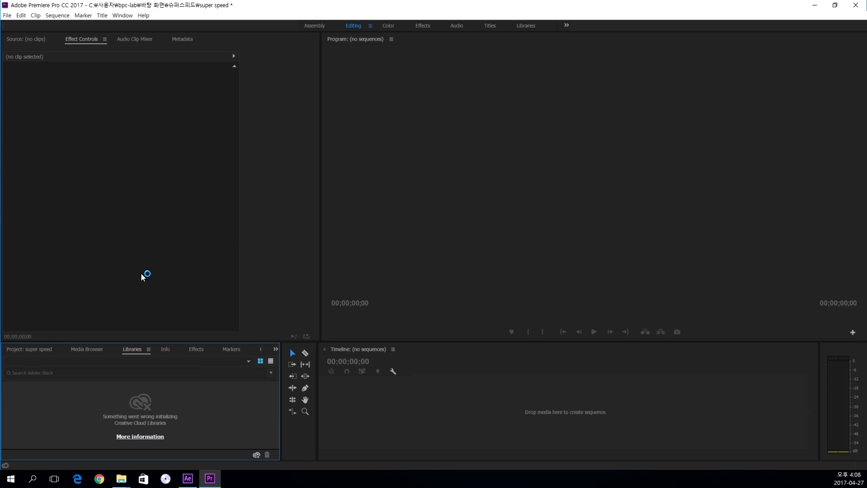
click(20, 350)
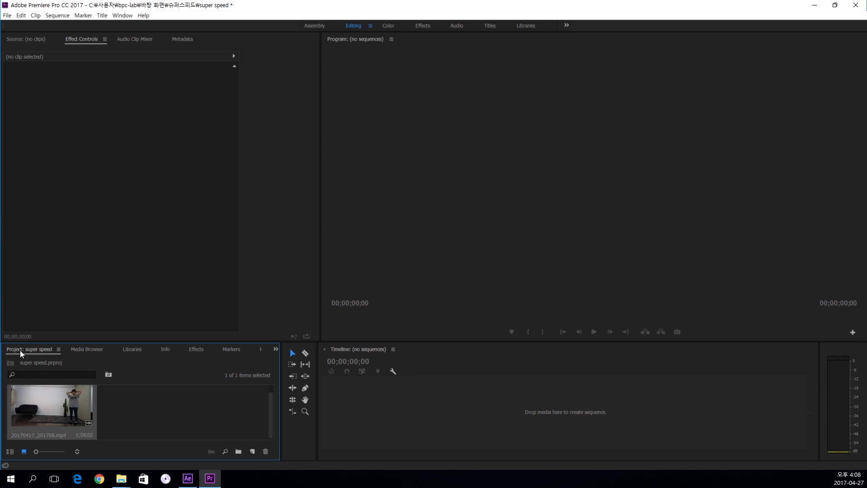
drag(27, 343, 28, 268)
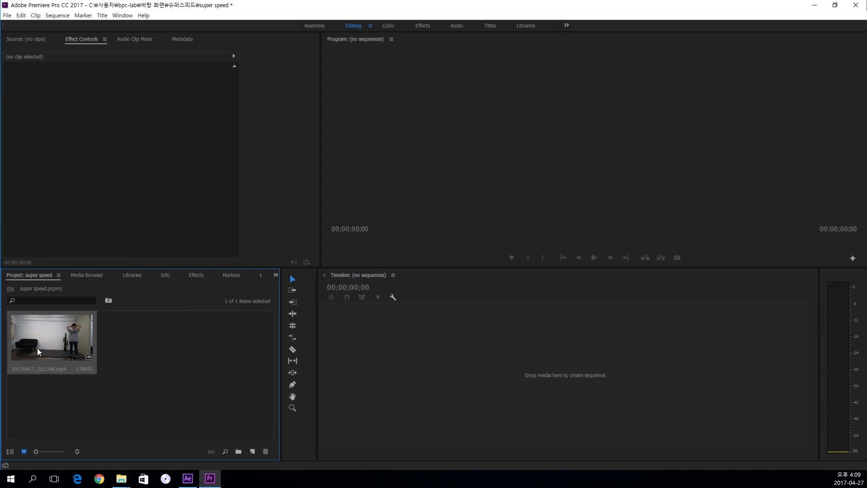
click(141, 363)
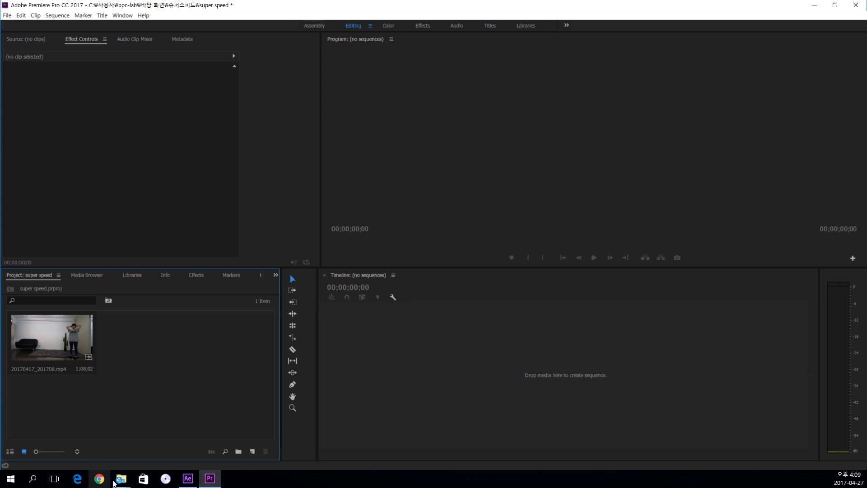
Add the 20170417_201708 clip a second time straight from the 슈퍼스피드 folder in File Explorer, and undo the duplicate import.
mouse_move(120, 482)
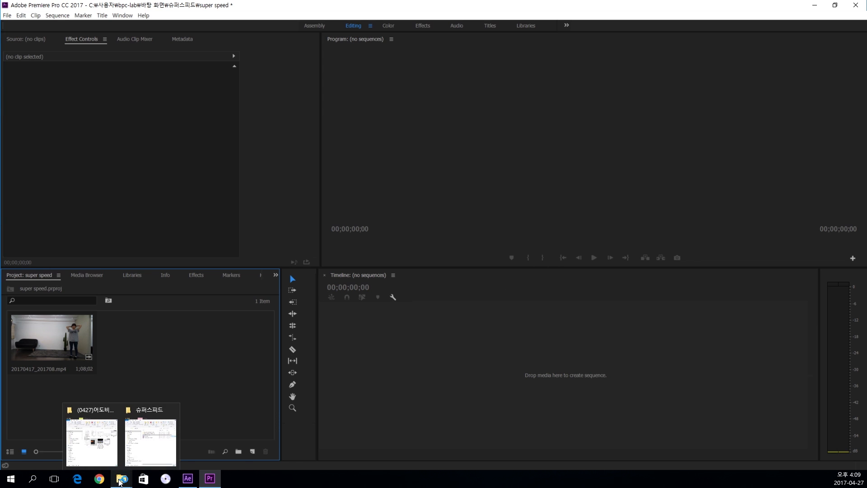
click(150, 440)
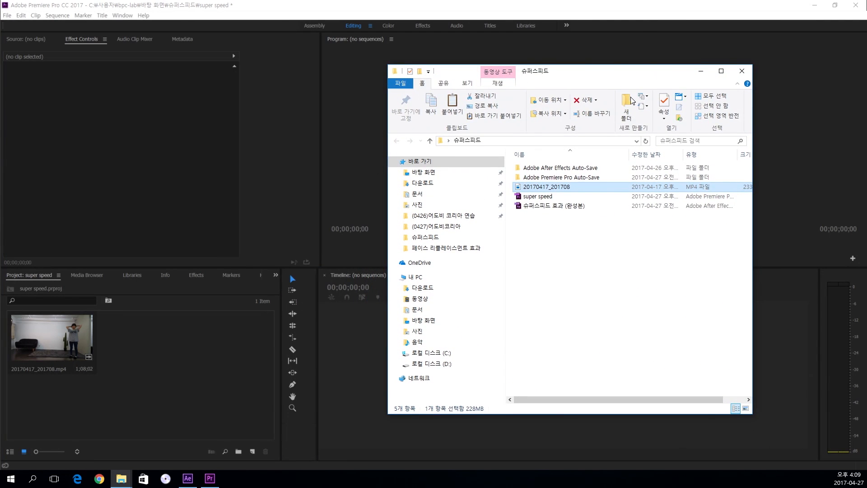
click(9, 16)
click(9, 16)
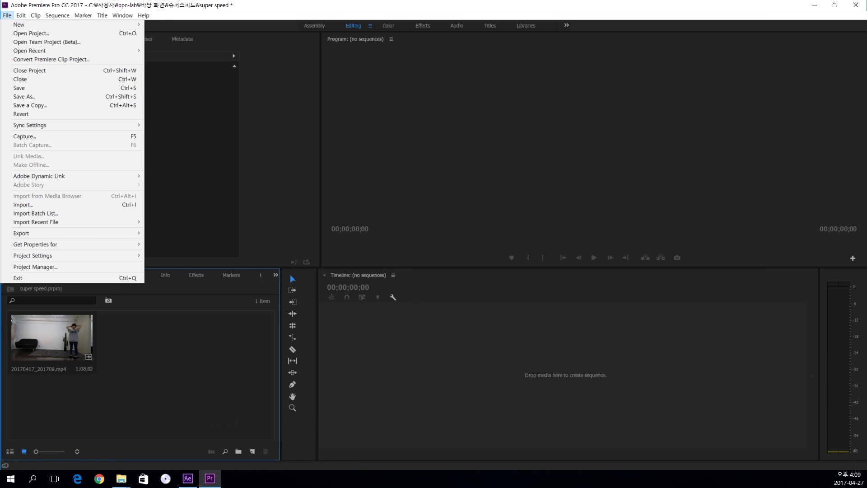
click(121, 479)
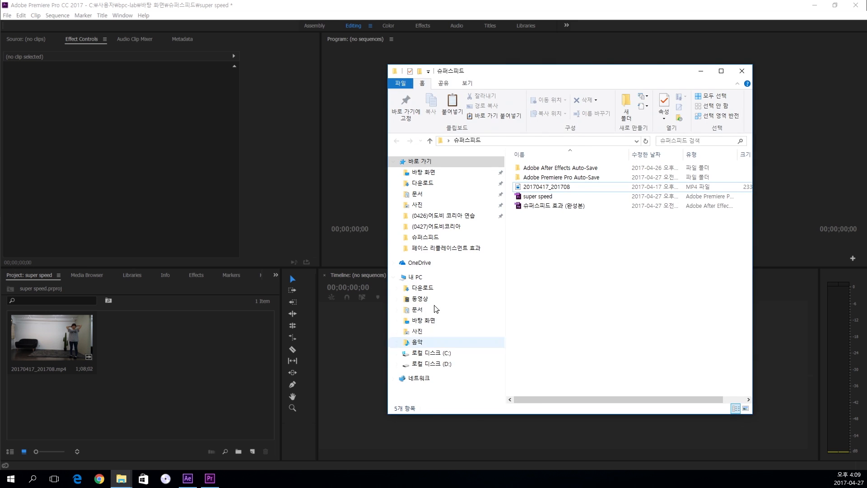
drag(546, 187, 166, 356)
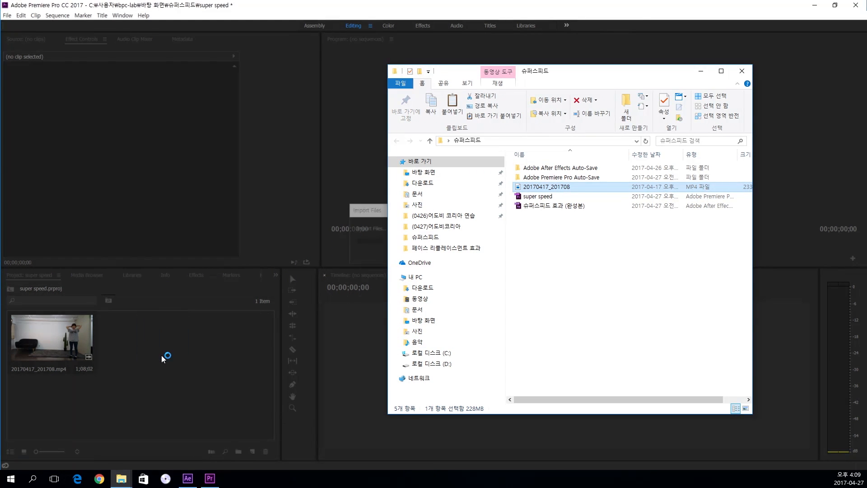
click(330, 2)
click(230, 379)
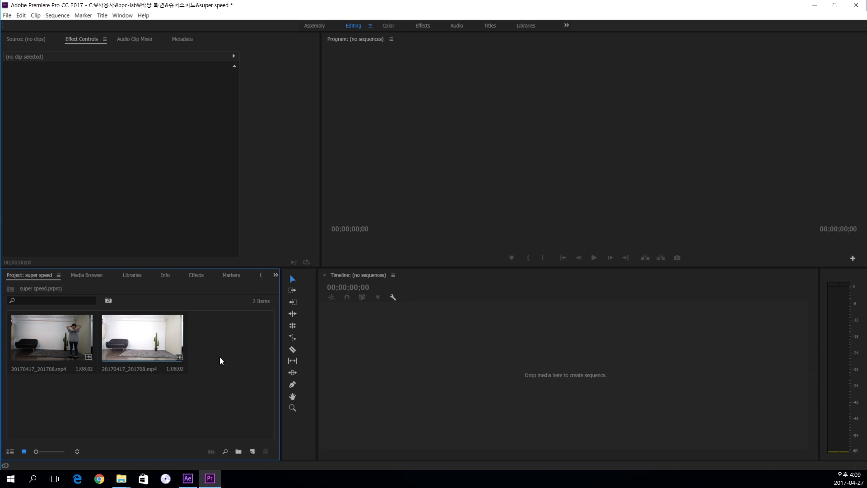
key(ctrl+z)
click(48, 341)
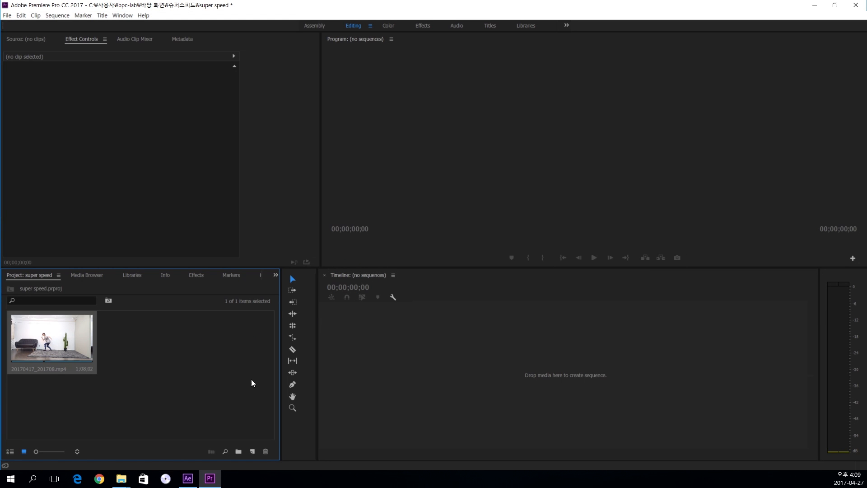
click(116, 382)
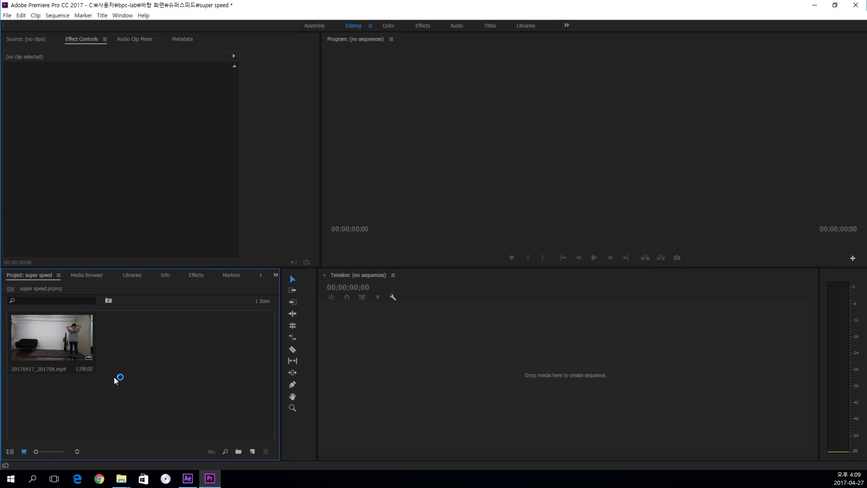
click(52, 354)
click(142, 359)
click(254, 454)
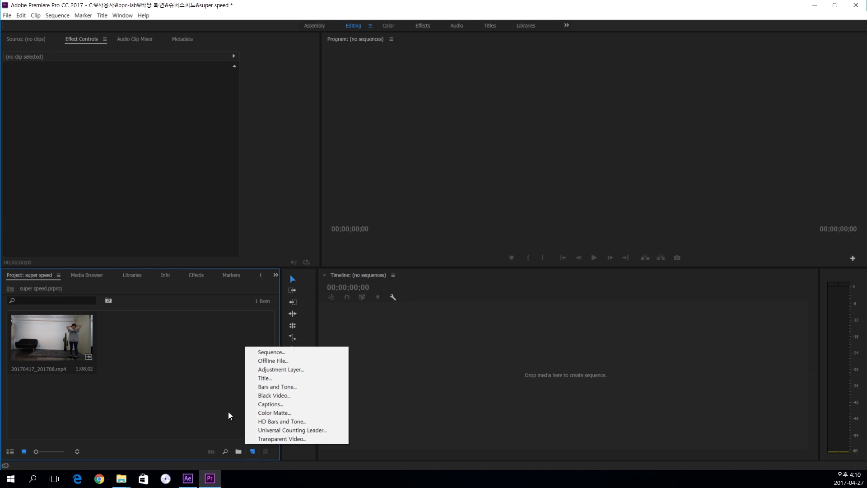
click(202, 413)
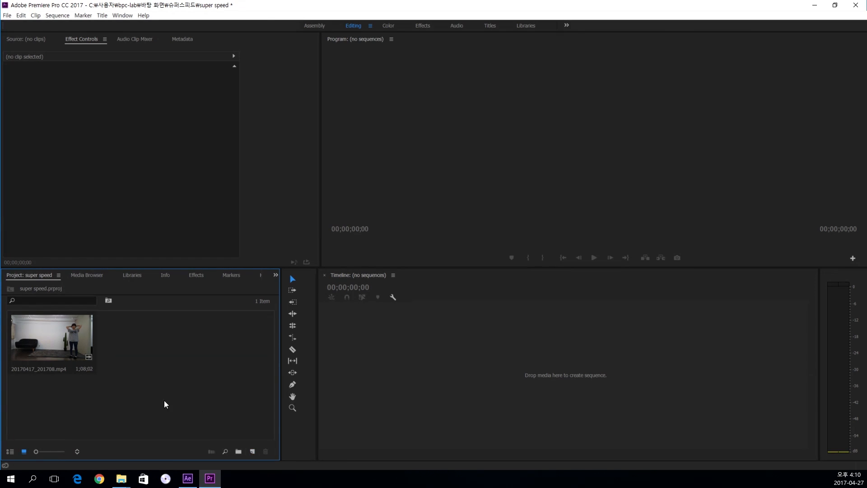
click(253, 452)
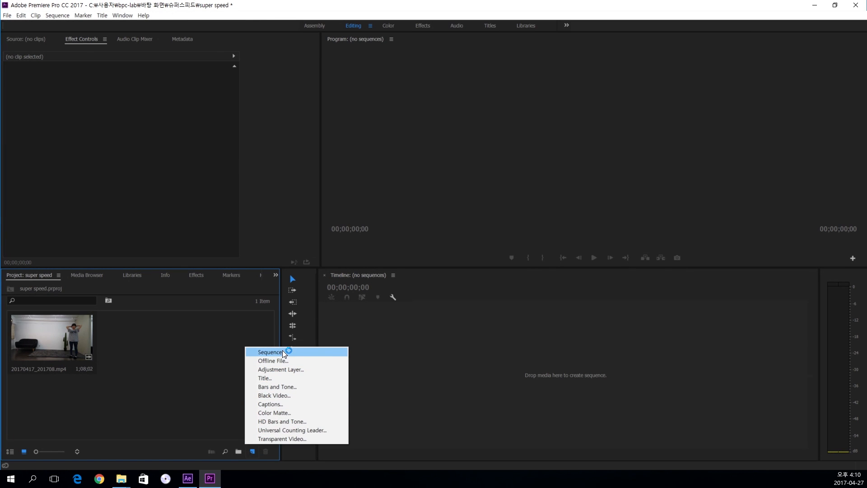
click(203, 361)
Create a sequence from the 20170417_201708 clip and mute audio track A1.
click(82, 358)
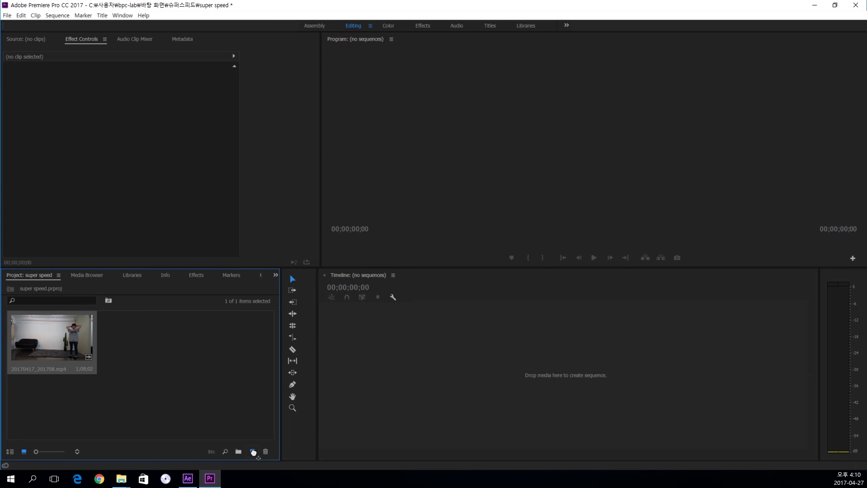
drag(254, 452, 254, 452)
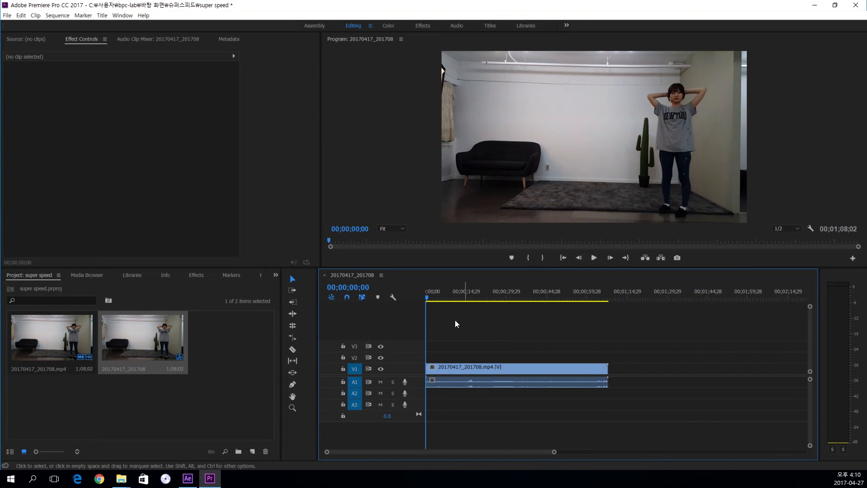
drag(426, 295, 396, 296)
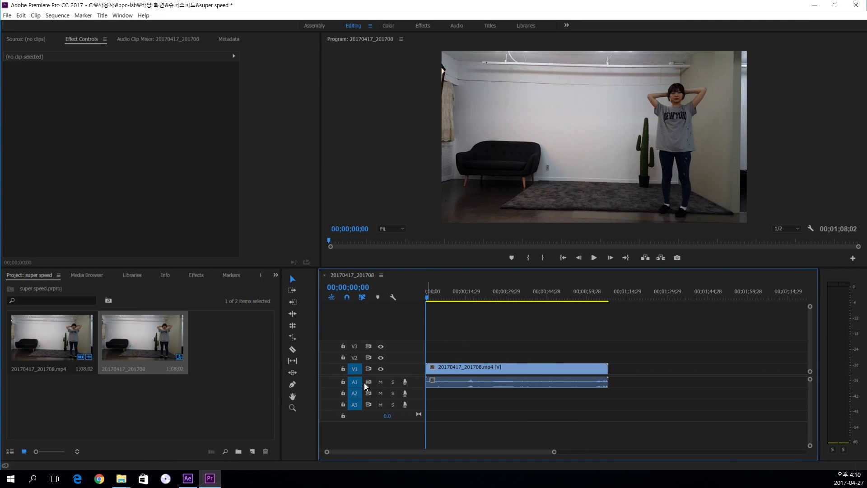
click(380, 382)
Scrub through the clip and play the finished example 슈퍼스피드_사운드 완성.mpeg full screen from its start in PotPlayer, closing the player at the end.
drag(430, 300, 588, 301)
drag(538, 311, 471, 319)
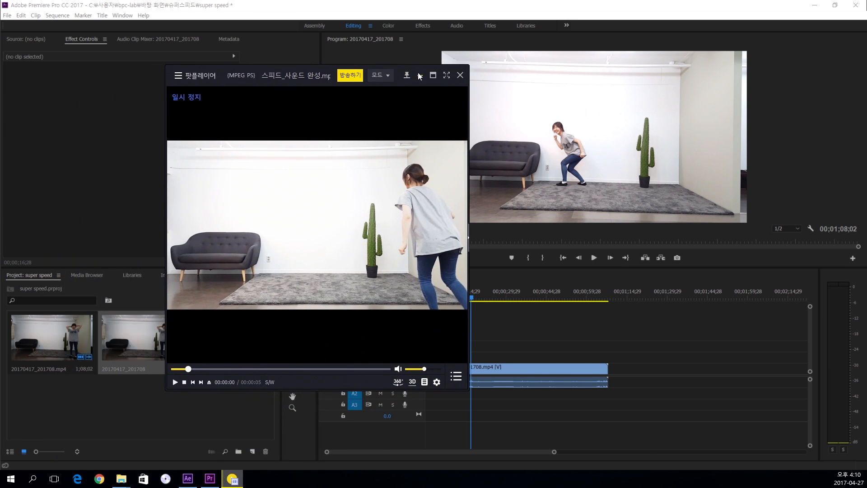
click(447, 75)
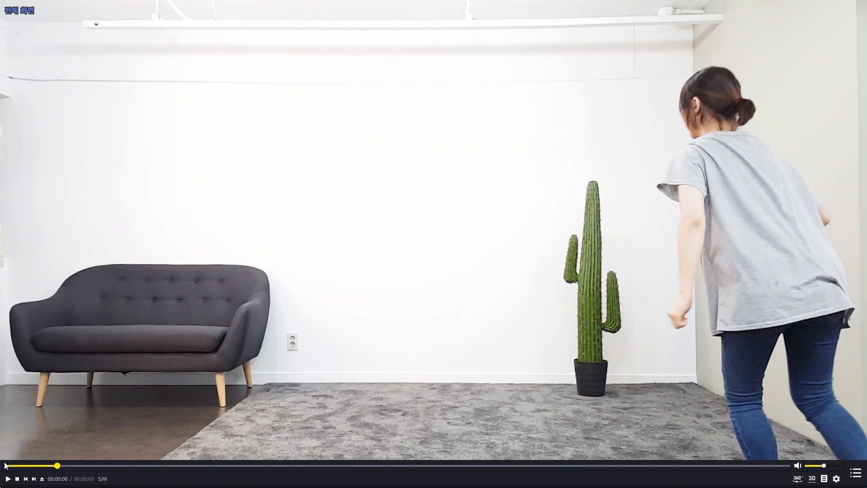
click(6, 466)
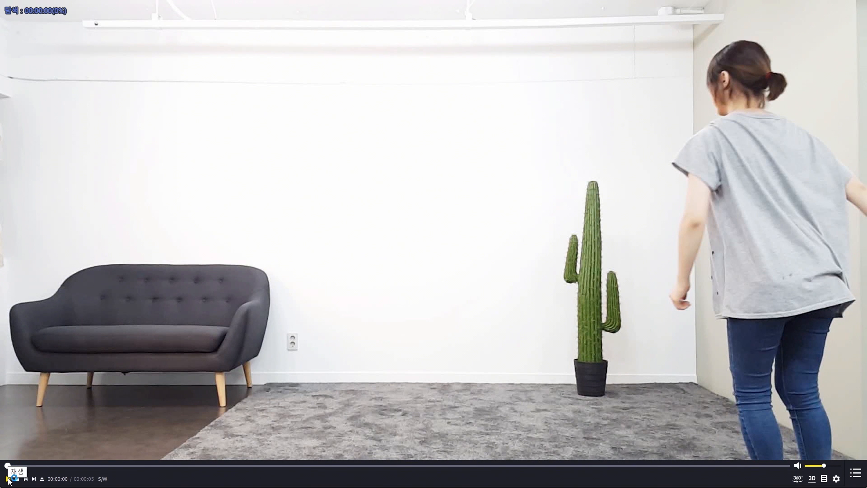
click(8, 479)
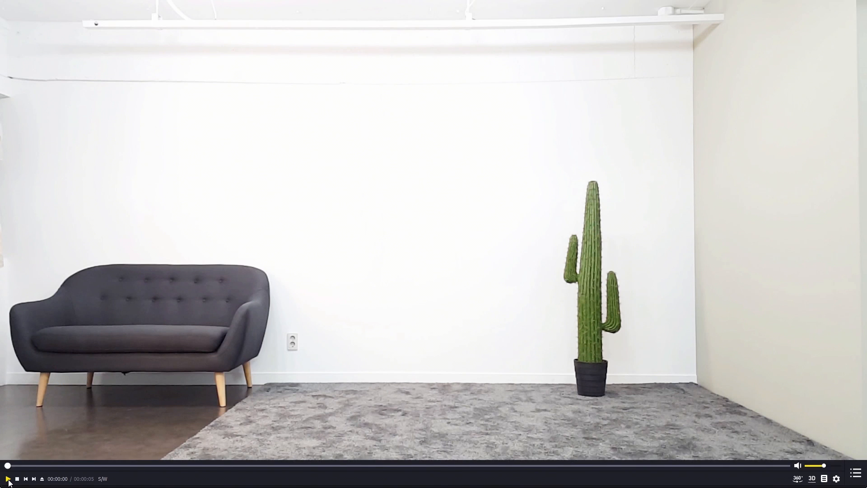
click(9, 479)
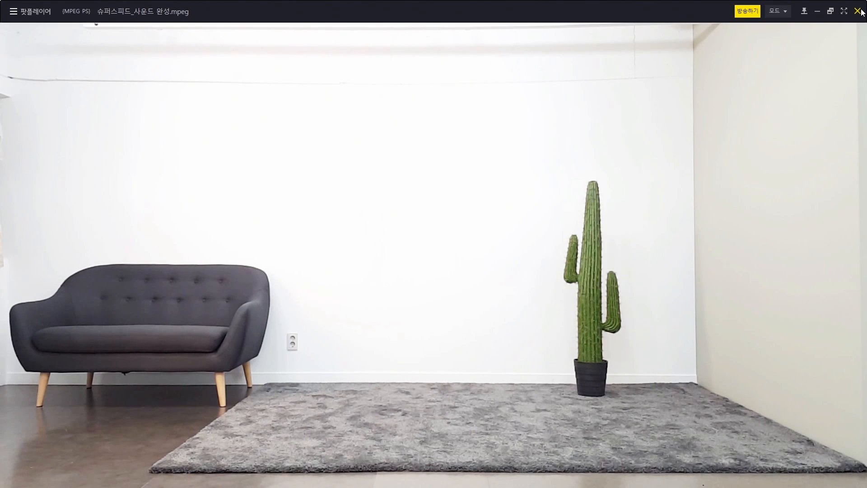
click(858, 11)
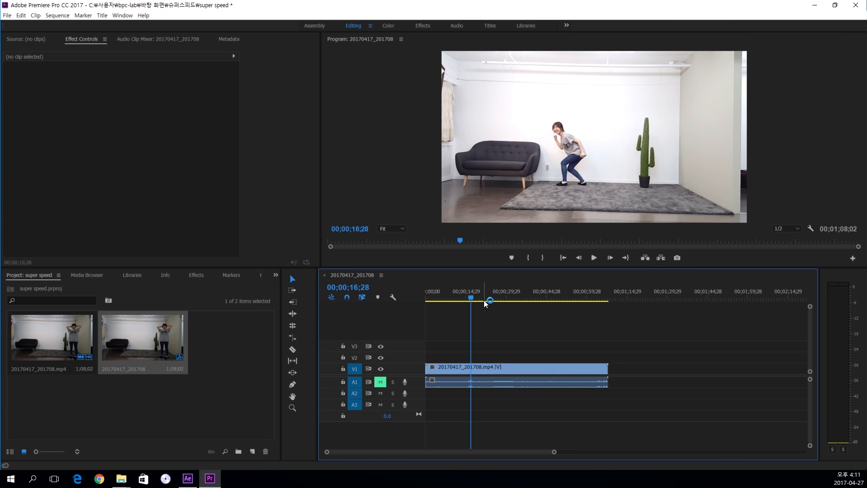
Scrub and play the source footage on the timeline from about 00;00;05;16 to 00;00;14;17 to find the usable movements.
drag(470, 299, 445, 302)
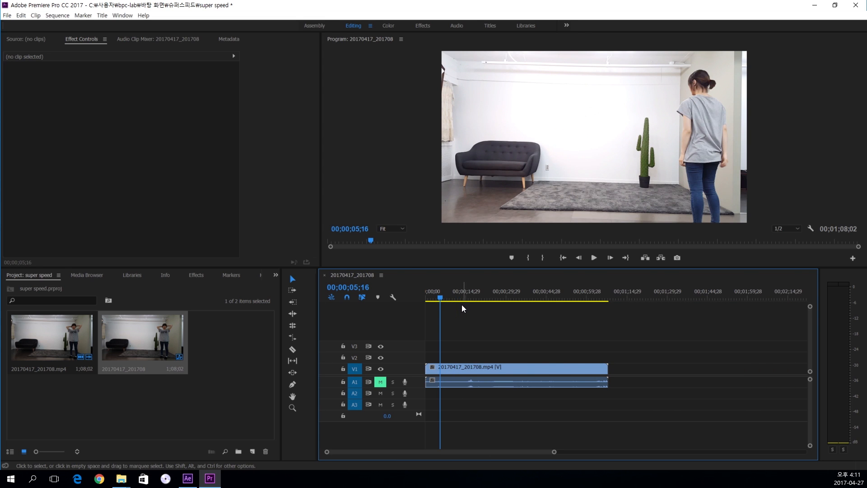
key(c)
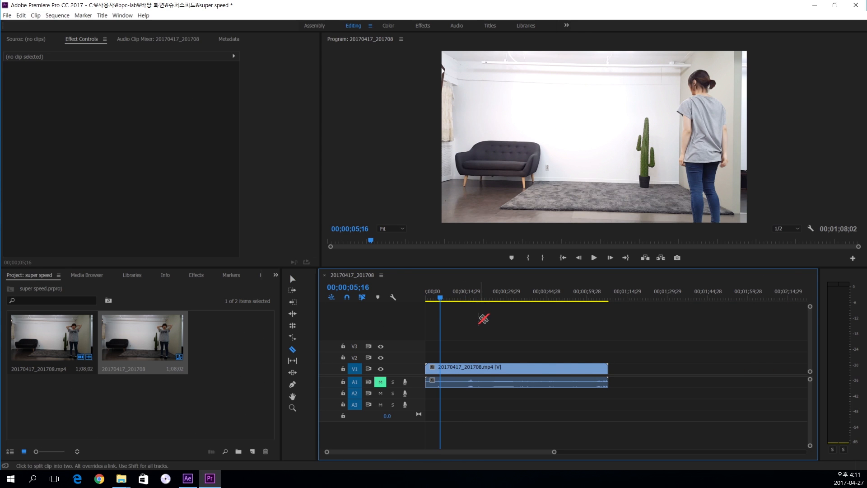
drag(444, 299, 465, 312)
key(space)
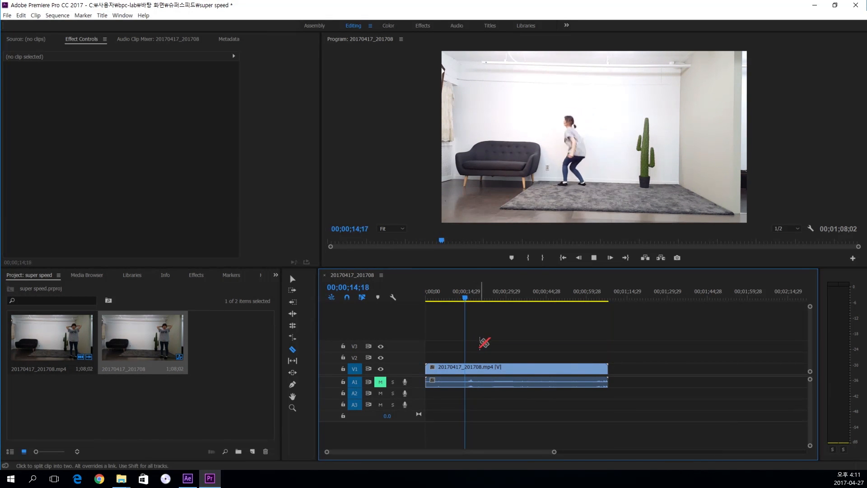
mouse_move(444, 294)
mouse_down()
mouse_move(470, 308)
mouse_move(436, 304)
mouse_up()
Return to the sequence start and try out zooming the timeline in and out.
key(=)
click(425, 296)
key(minus)
key(minus)
key(equal)
key(equal)
key(minus)
key(minus)
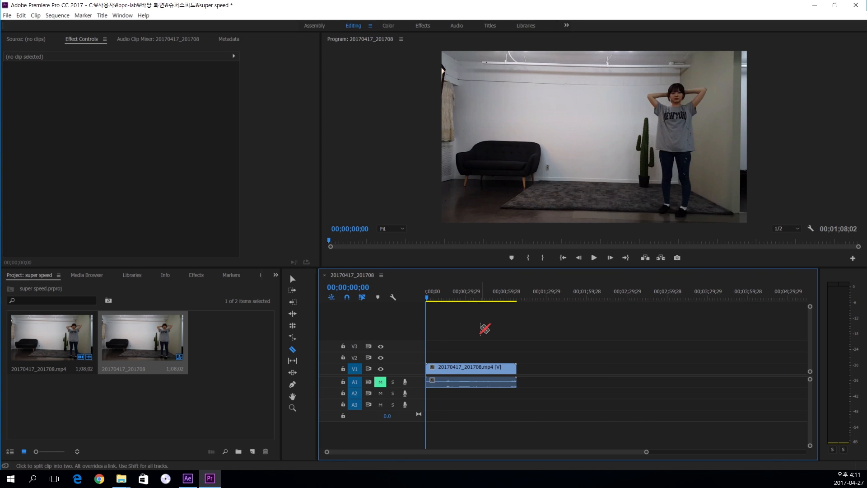
key(minus)
key(equal)
key(equal)
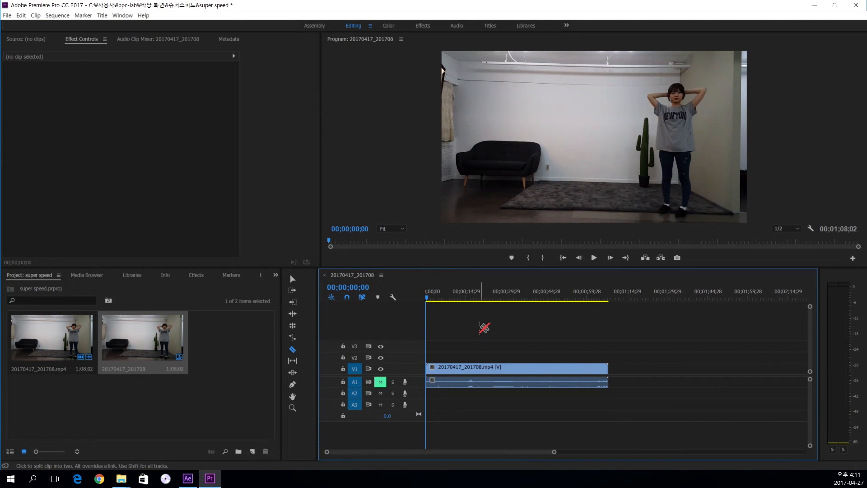
Try splitting the clip at two arbitrary points with the Razor tool and undo both cuts.
click(292, 279)
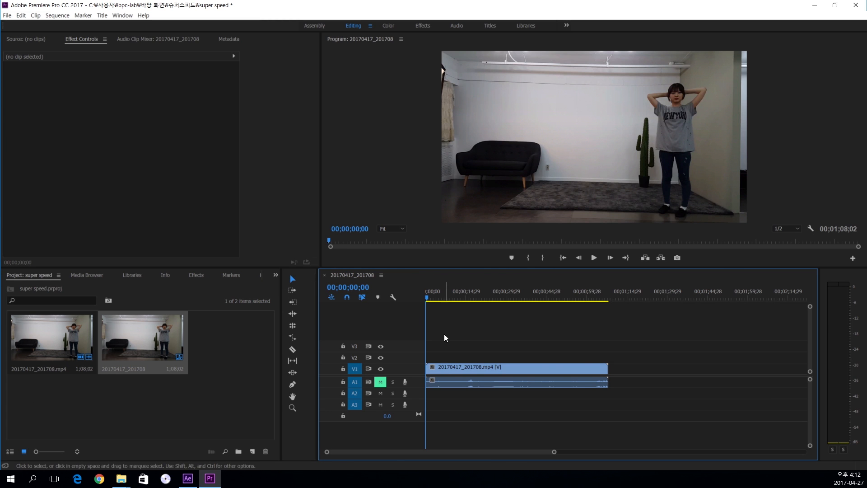
mouse_move(436, 294)
mouse_down()
mouse_move(482, 299)
mouse_move(391, 296)
mouse_move(478, 292)
mouse_move(446, 294)
mouse_up()
key(Home)
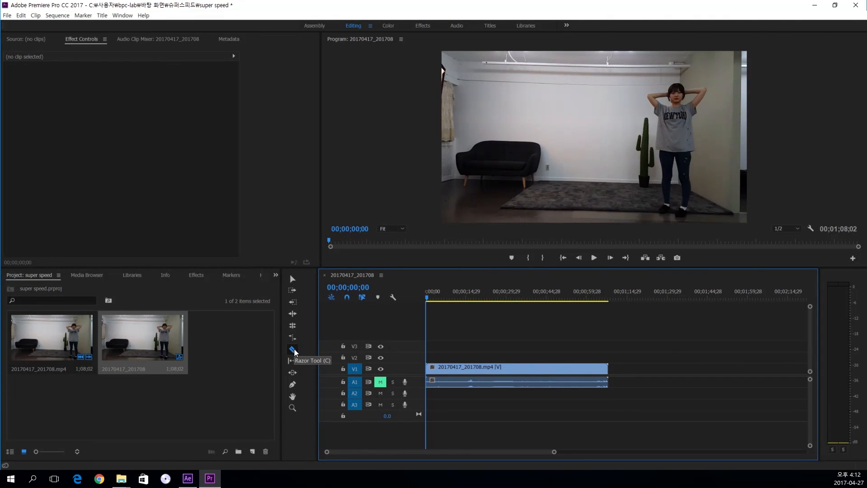
click(292, 349)
click(461, 367)
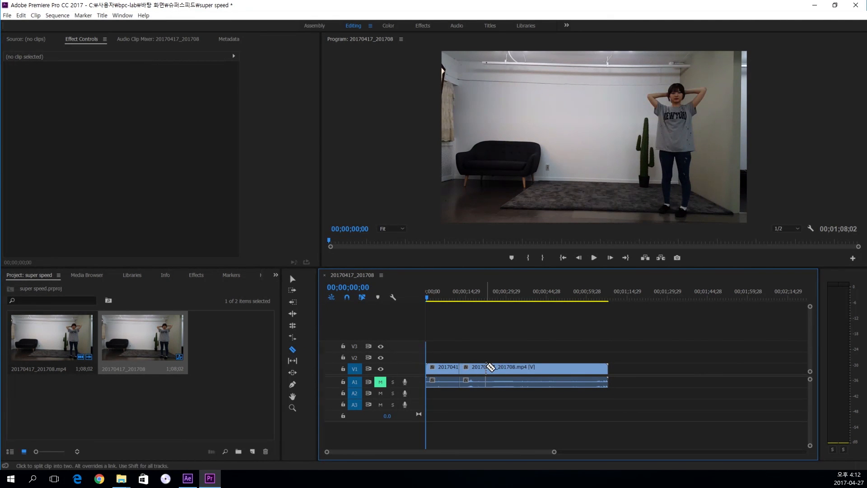
click(518, 367)
key(ctrl+z)
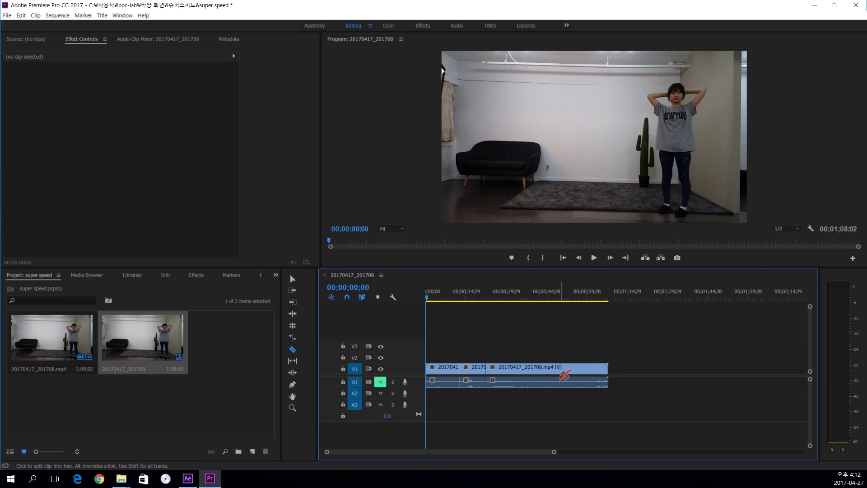
key(ctrl+z)
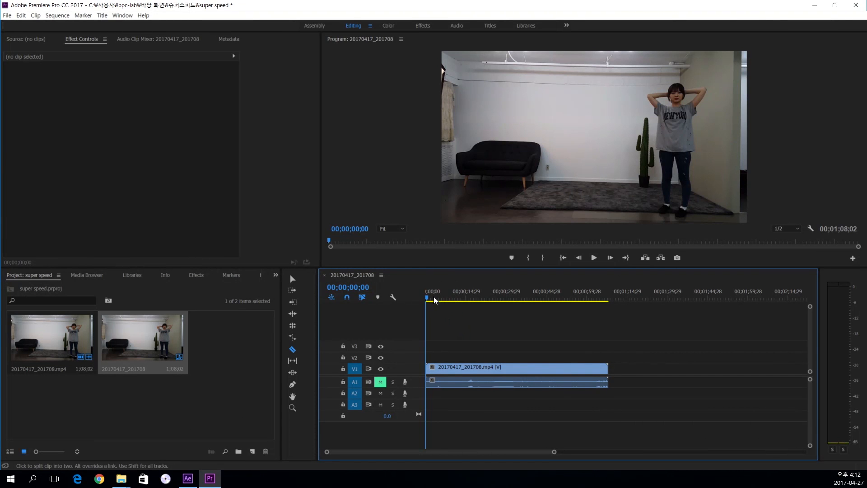
Split the clip at 00;00;06;03 and again at about 00;00;07;24 to isolate the running start.
key(=)
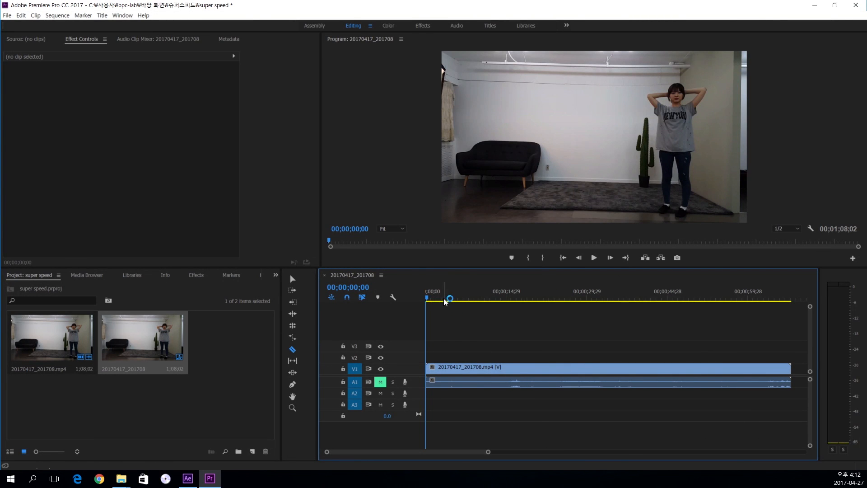
drag(427, 297, 458, 302)
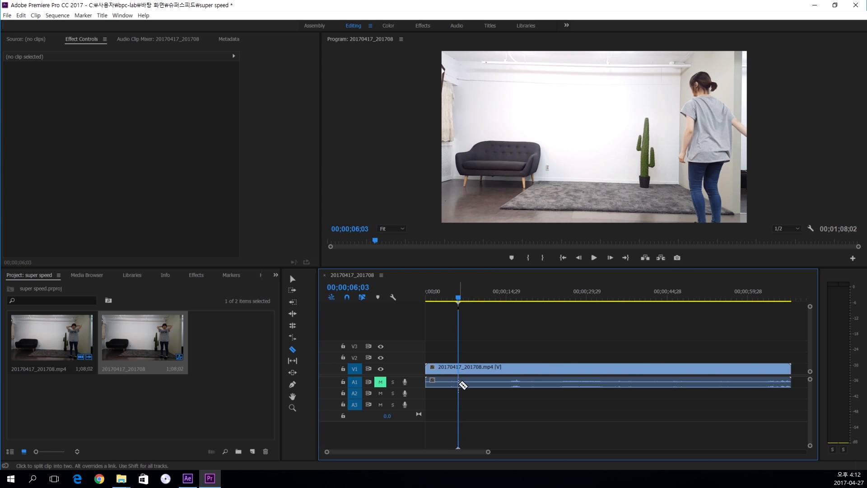
click(460, 382)
key(space)
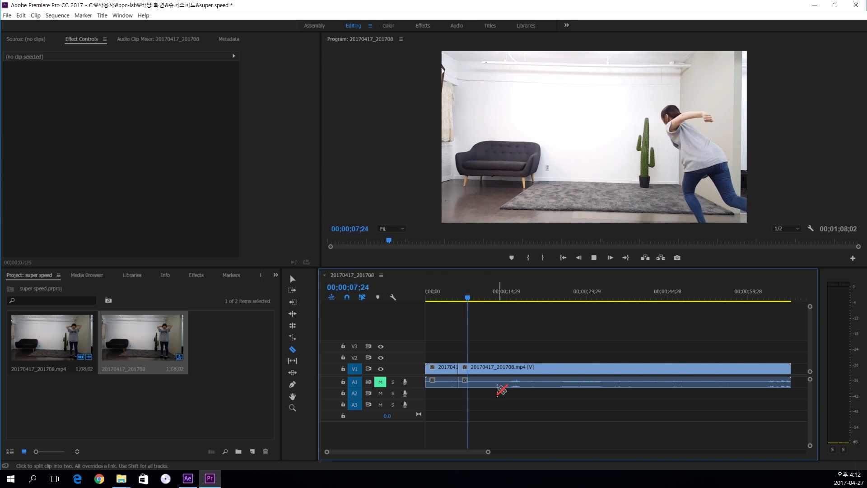
key(space)
click(470, 368)
Split the clip at 00;00;14;08 in mid-jump and again at 00;00;18;14 to isolate the landing.
drag(469, 296, 503, 302)
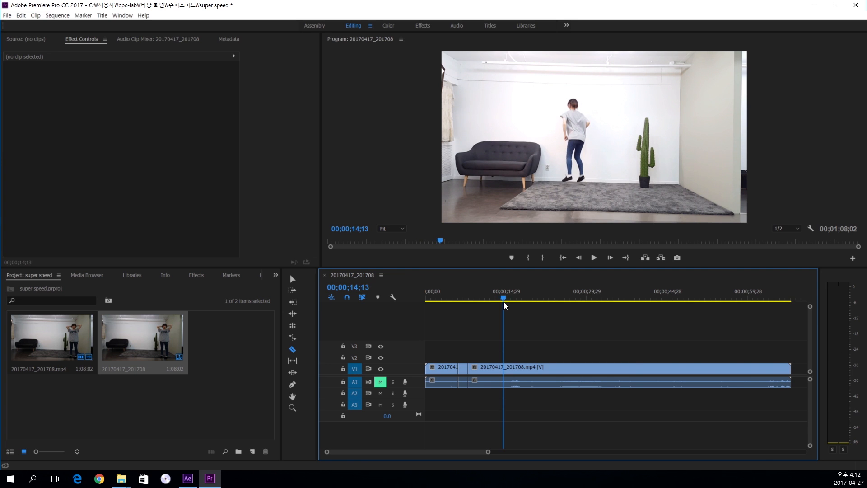
key(space)
drag(508, 300, 502, 294)
click(505, 370)
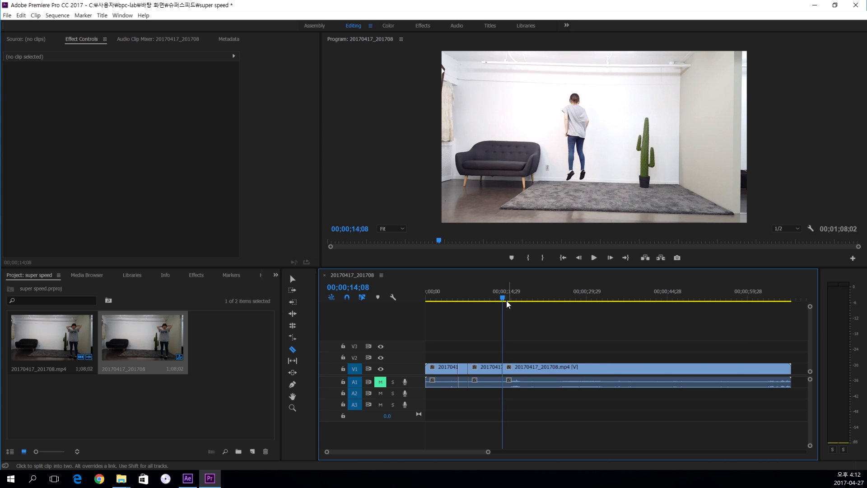
drag(504, 296, 525, 297)
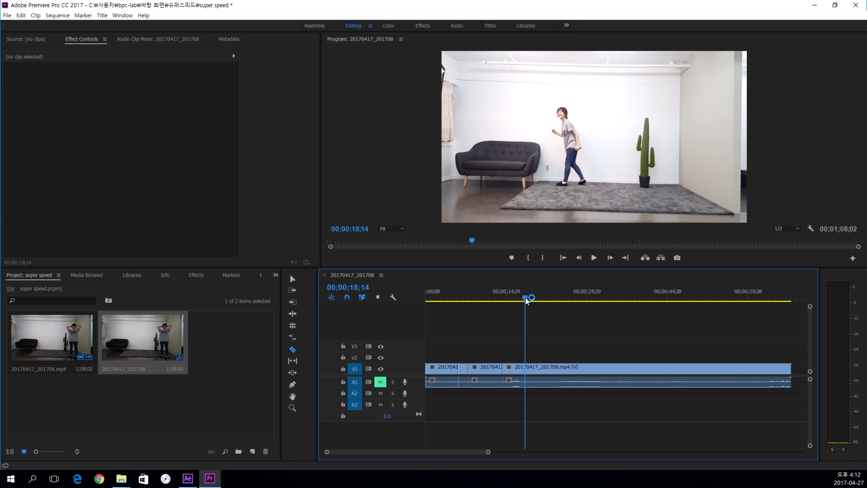
click(525, 368)
Delete the opening segment before the running start and the segment between the running start and the landing.
mouse_move(448, 296)
mouse_down()
mouse_move(437, 297)
mouse_move(450, 297)
mouse_up()
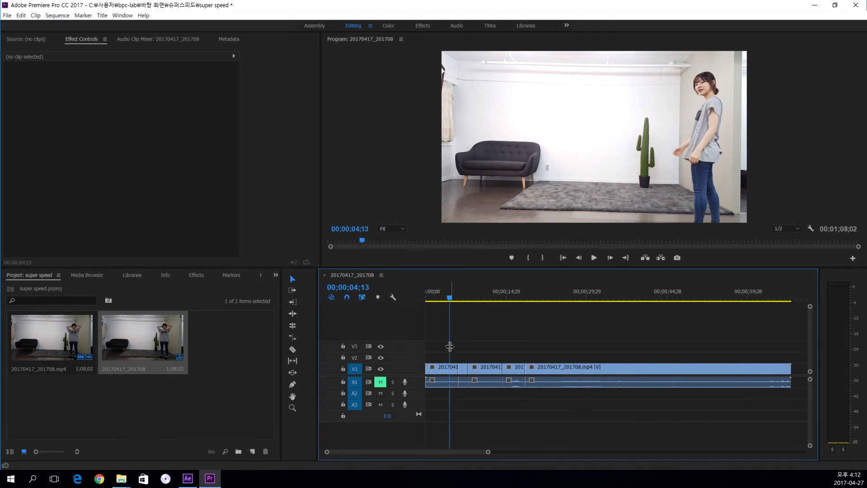
click(444, 371)
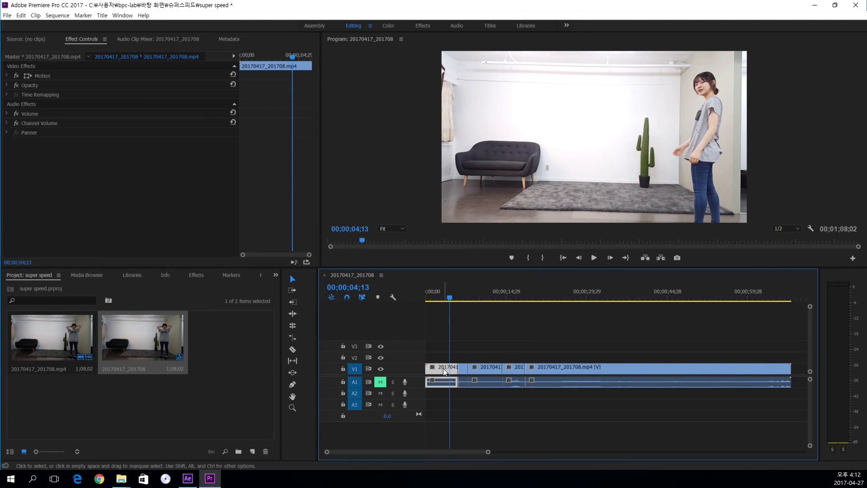
key(Delete)
drag(474, 297, 486, 295)
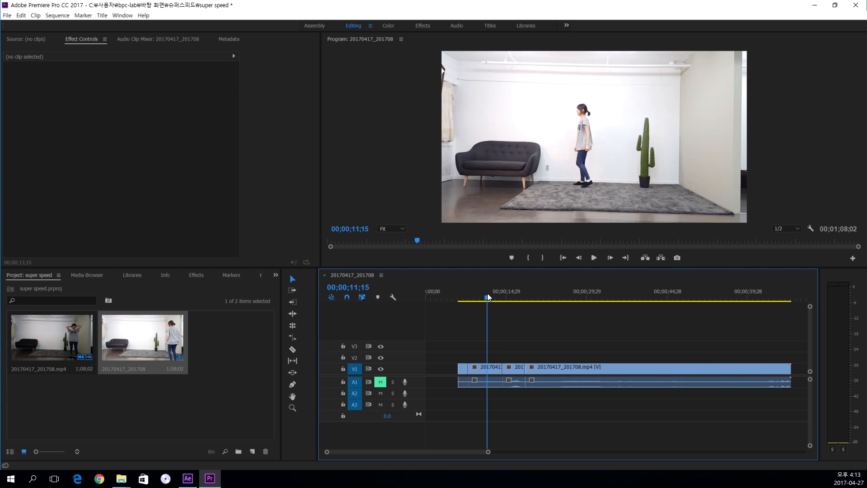
click(487, 366)
key(Delete)
Play back the remaining running-start and landing segments to review the cuts.
click(501, 290)
drag(502, 287, 455, 303)
key(space)
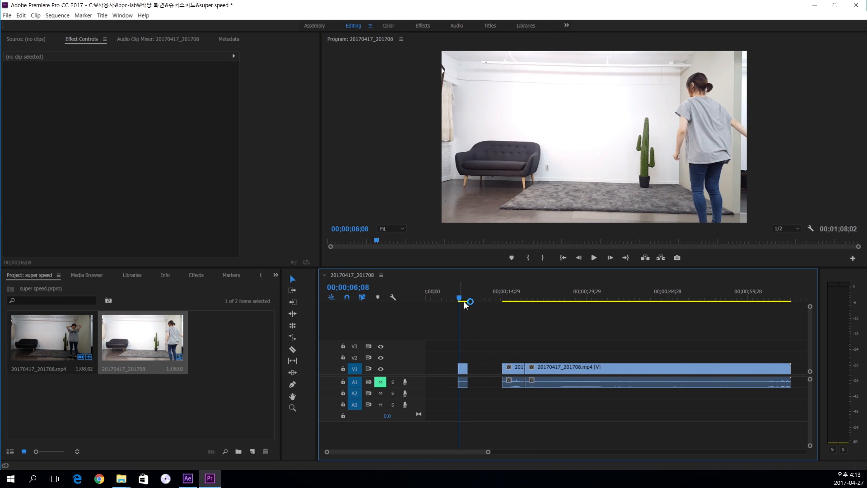
click(498, 294)
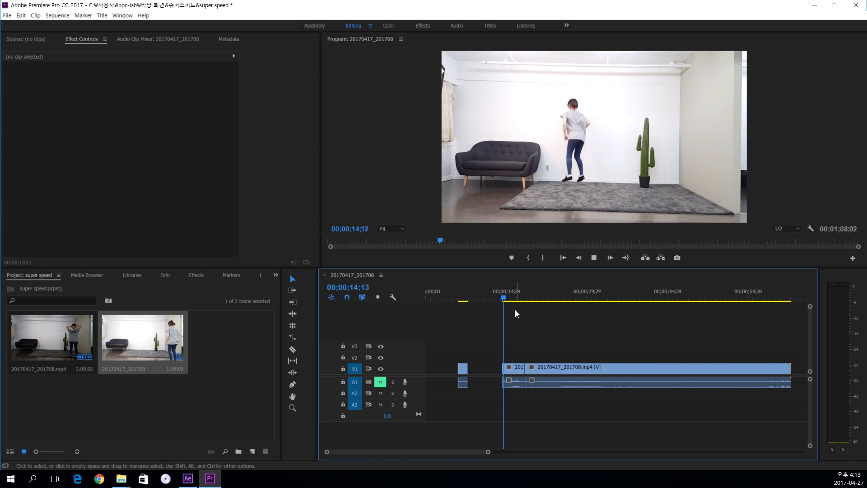
key(space)
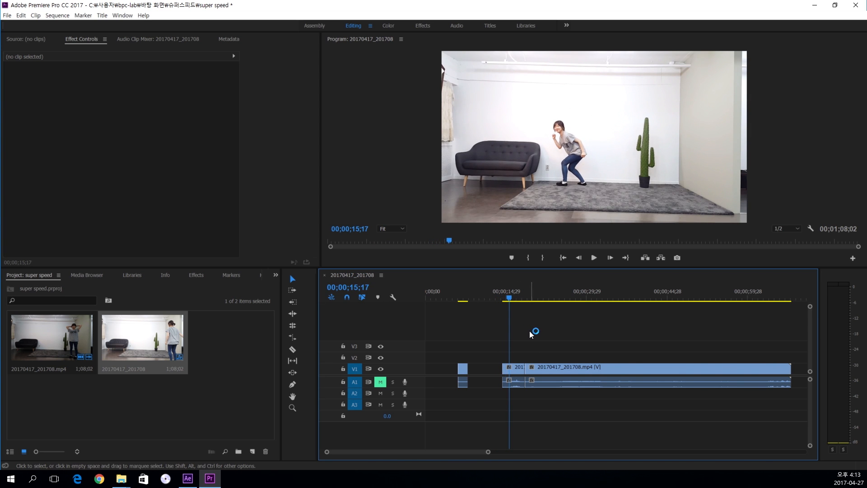
Split the clip at 00;00;16;18 and again at about 00;00;27 and 00;00;29.
click(515, 298)
key(c)
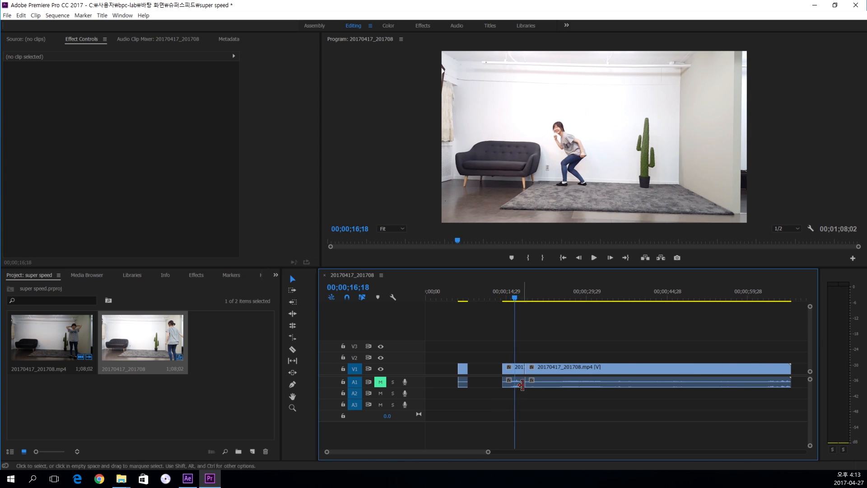
drag(516, 302, 574, 321)
click(579, 361)
key(v)
drag(578, 298, 652, 315)
click(587, 367)
Split the clip at 00;00;38;16 and delete the segment between about 00;00;29 and that cut.
click(652, 370)
key(j)
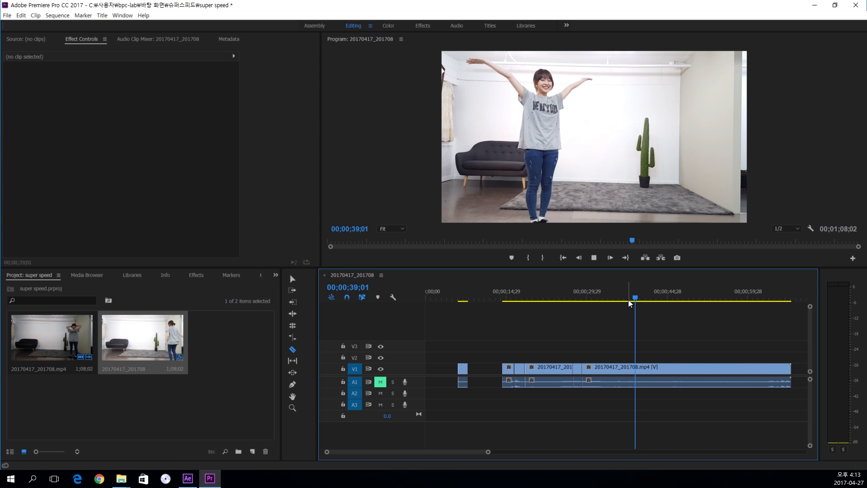
key(space)
drag(639, 299, 632, 299)
click(632, 369)
key(v)
click(613, 367)
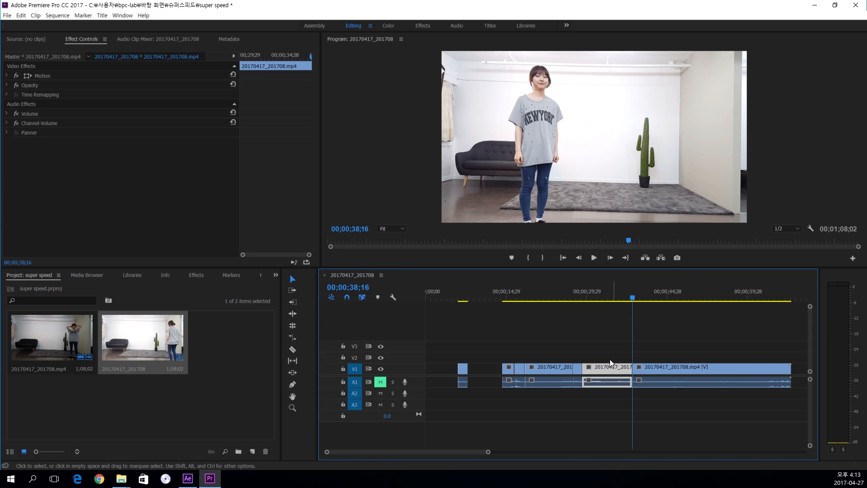
key(Delete)
Delete the short segment from 00;00;16;18 to 00;00;18;14 and the one running on to about 00;00;27.
drag(541, 299, 520, 305)
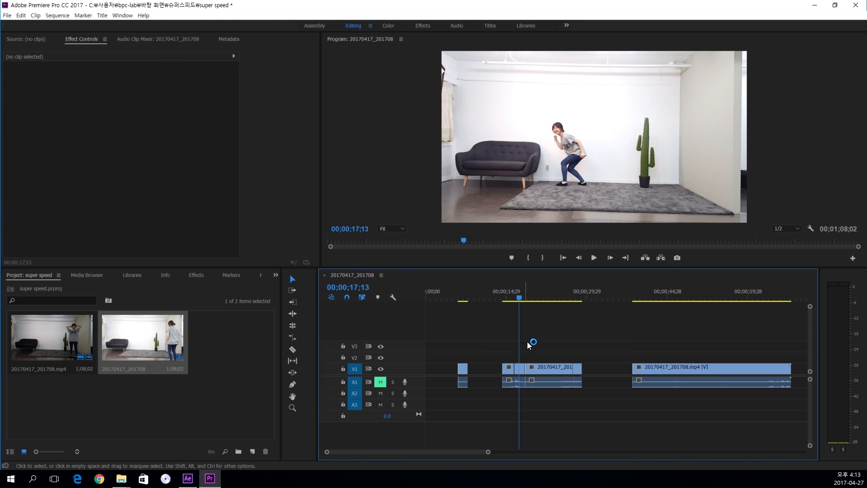
click(521, 372)
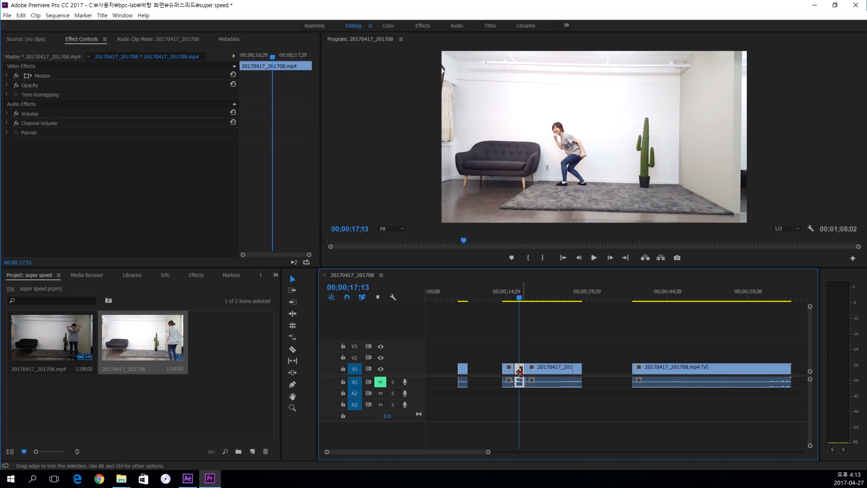
key(Delete)
drag(522, 294, 562, 313)
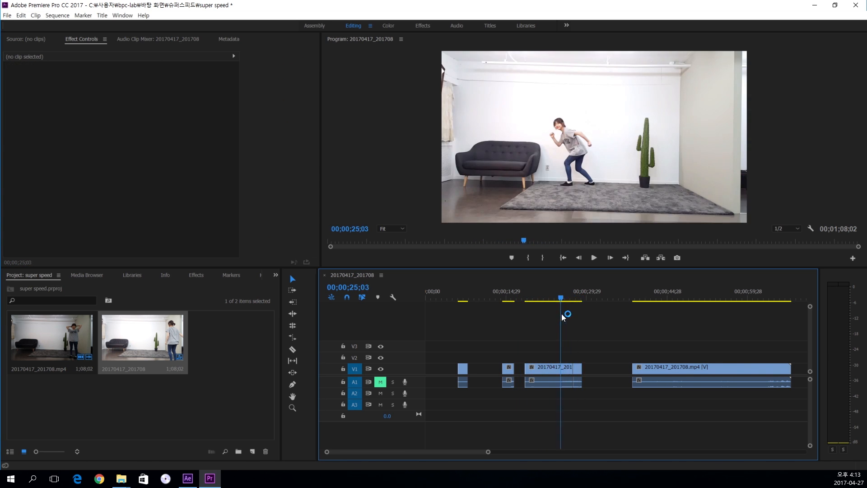
click(554, 370)
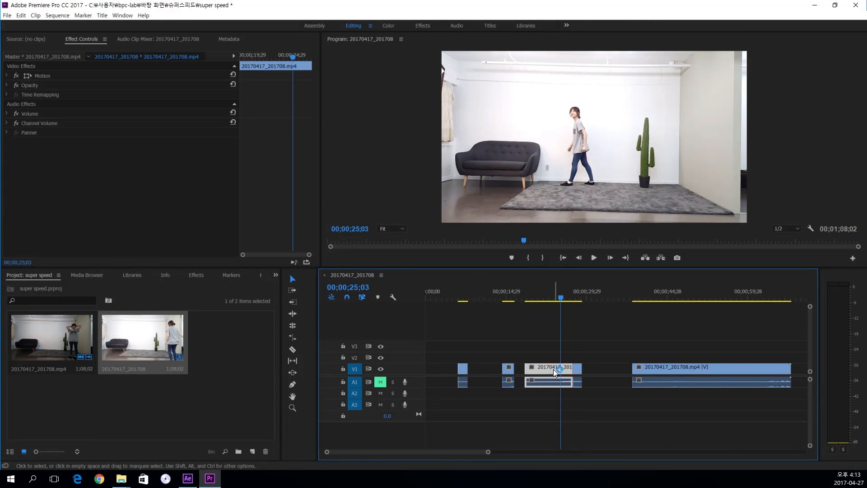
key(Delete)
Split the last remaining clip at about 00;00;40, 00;00;50 and 00;00;52.
key(minus)
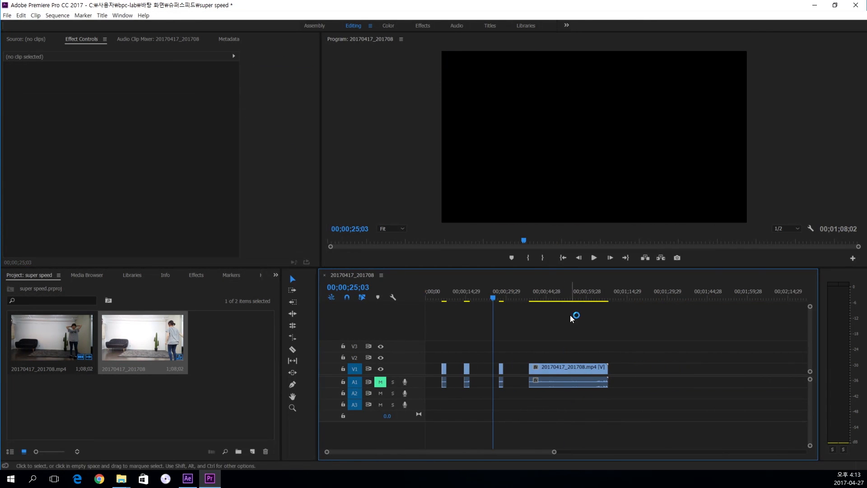
click(530, 294)
key(equal)
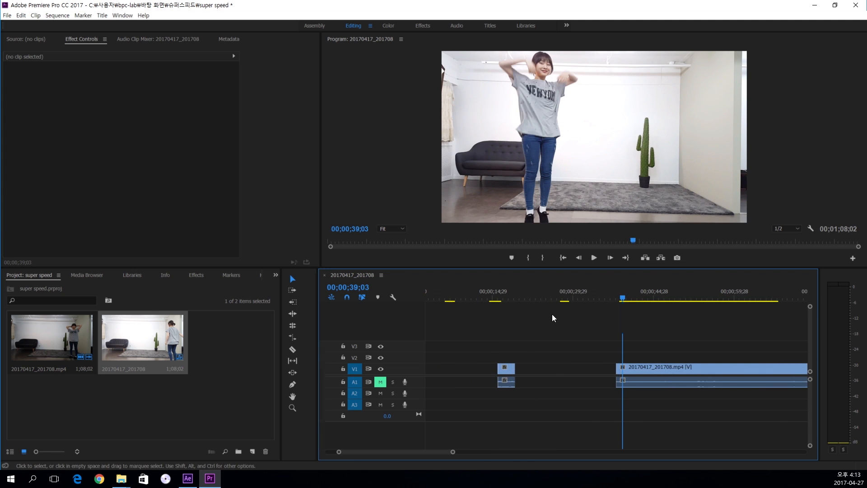
key(shift+k)
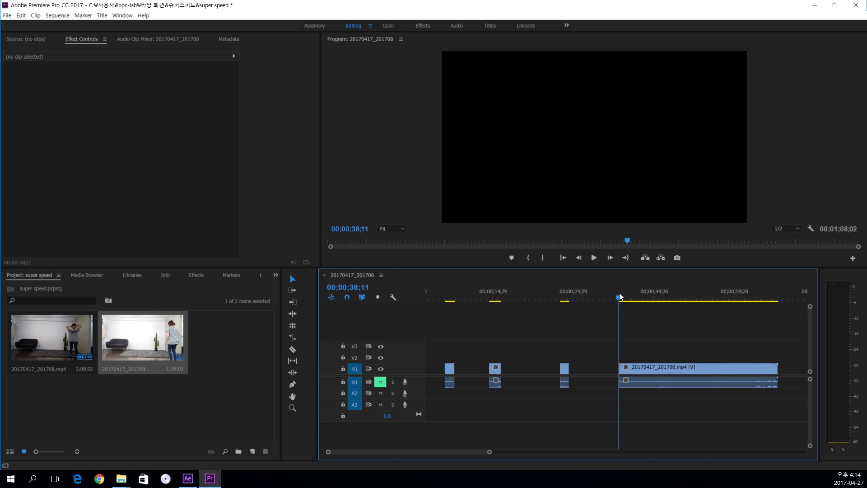
key(space)
key(c)
click(632, 368)
drag(631, 298, 729, 298)
click(683, 368)
click(694, 368)
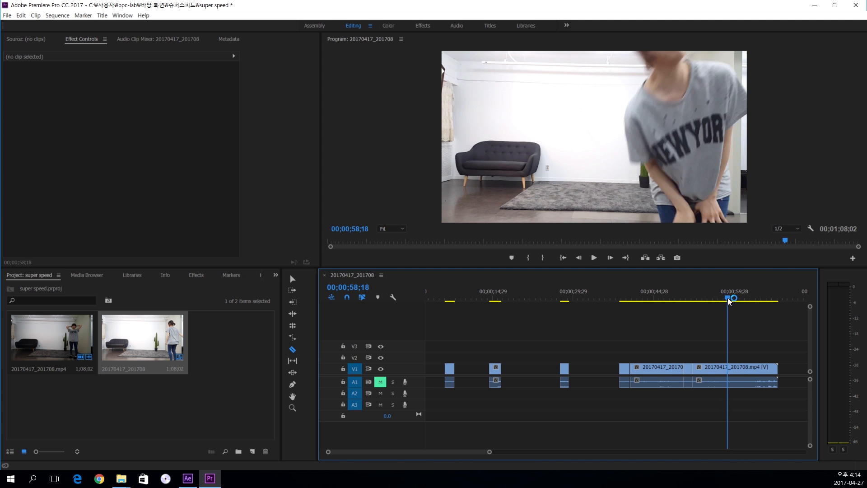
Split the last clip at 00;00;59;18 and again at about 00;01;00;26 to isolate the leaning-in pose.
key(space)
key(space)
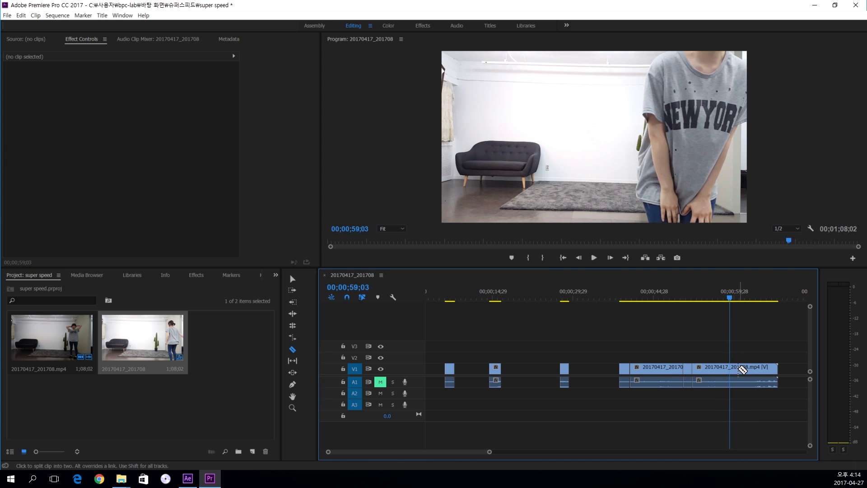
key(space)
click(734, 371)
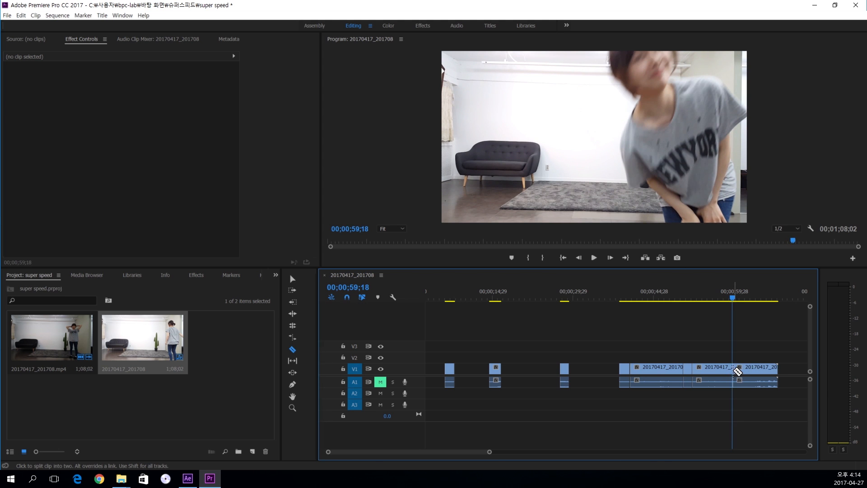
key(space)
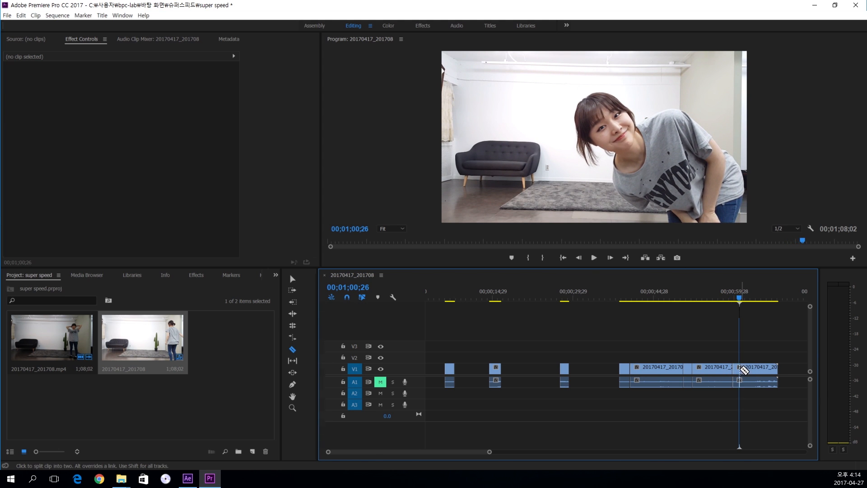
Delete the segment from about 00;00;52 to 00;00;59;18 and the one from about 00;00;40 to 00;00;50.
key(v)
click(717, 370)
key(Delete)
click(653, 368)
key(Delete)
Split the clip at 00;01;06;22 in the empty room and delete the segment between about 00;01;00;26 and that cut.
drag(689, 297, 773, 317)
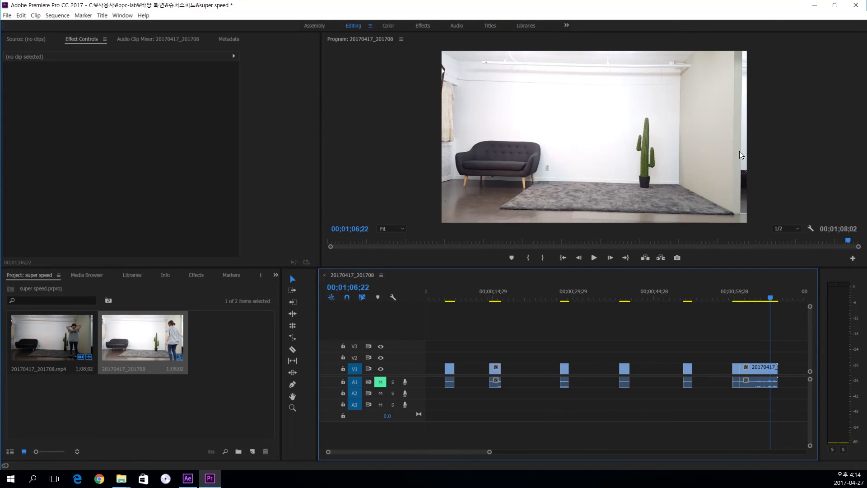
key(c)
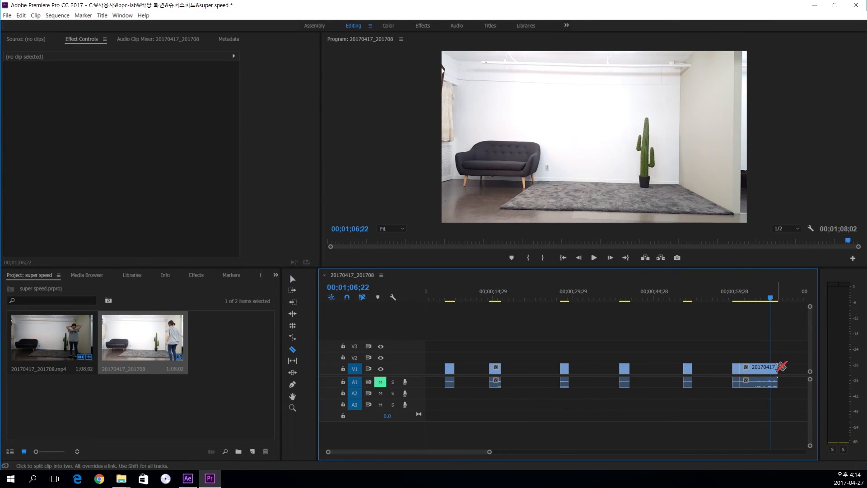
click(771, 368)
key(v)
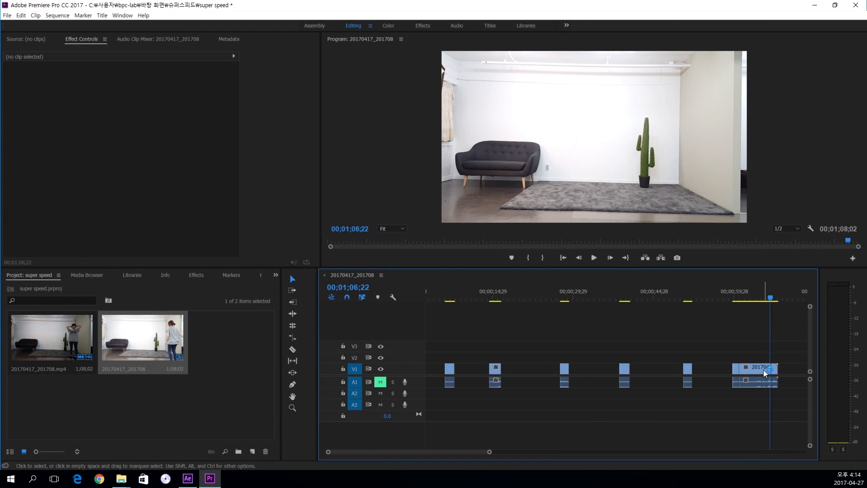
click(762, 368)
key(Delete)
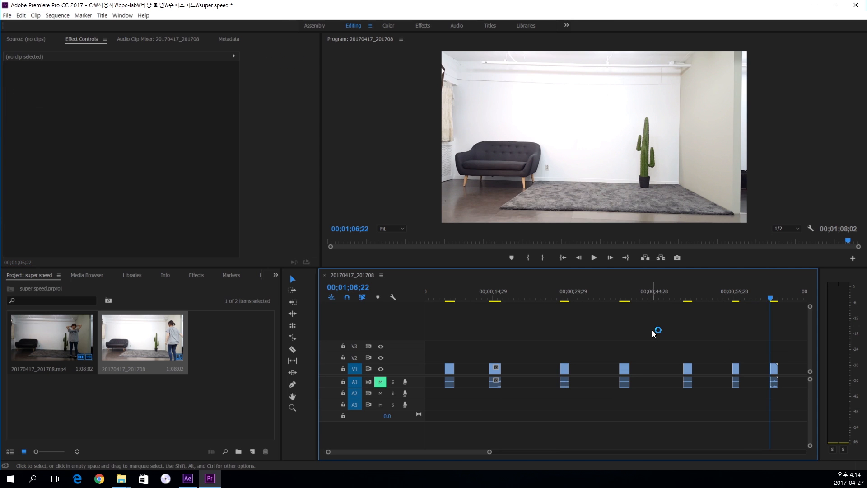
Close all the gaps between the remaining segments on V1 with Ripple Delete.
key(minus)
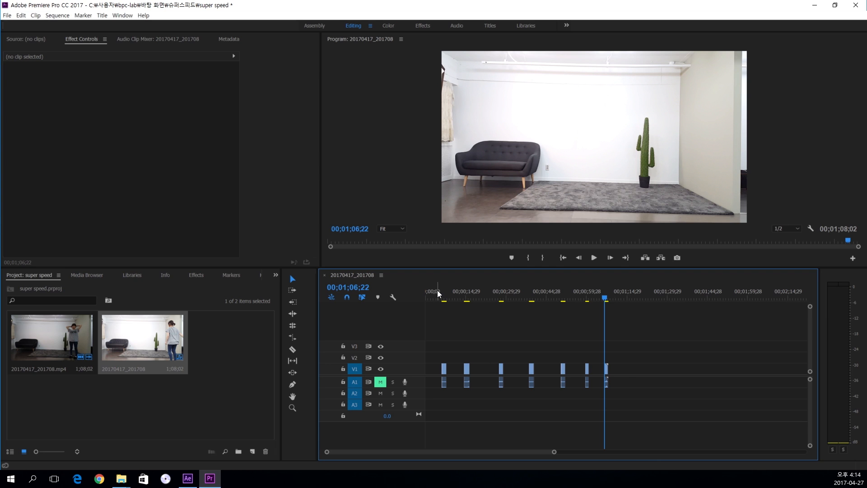
drag(437, 295, 403, 304)
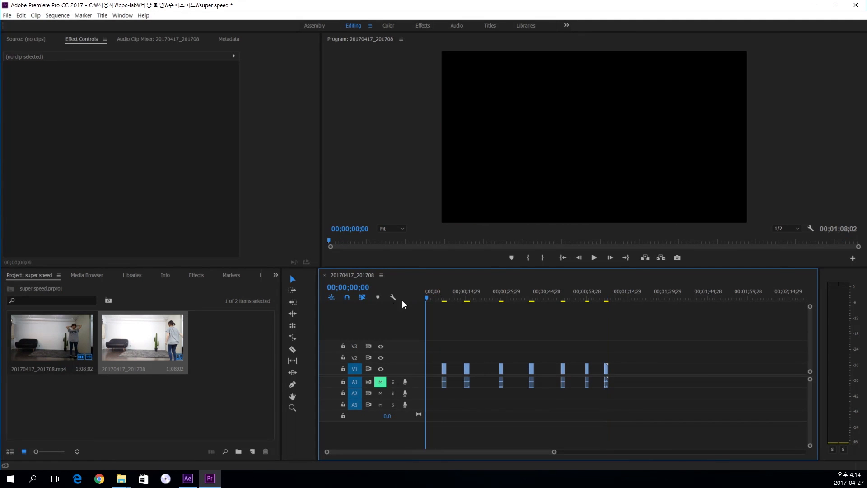
click(456, 368)
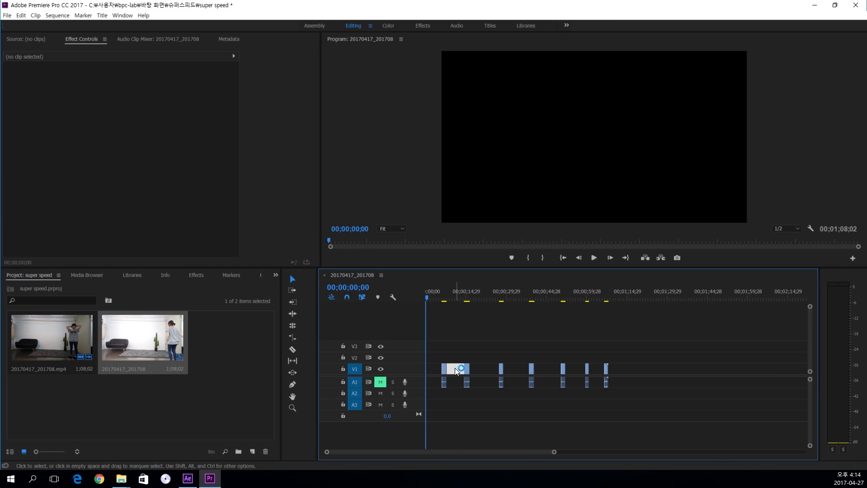
right_click(459, 373)
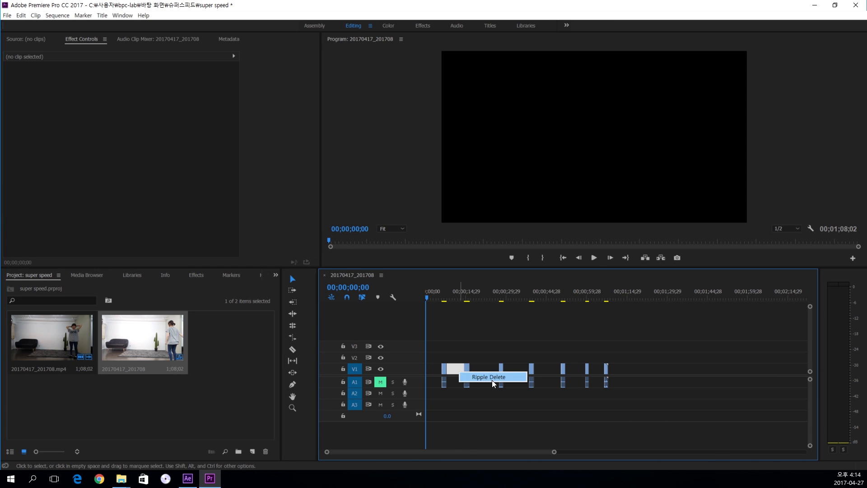
click(489, 377)
right_click(468, 370)
click(477, 377)
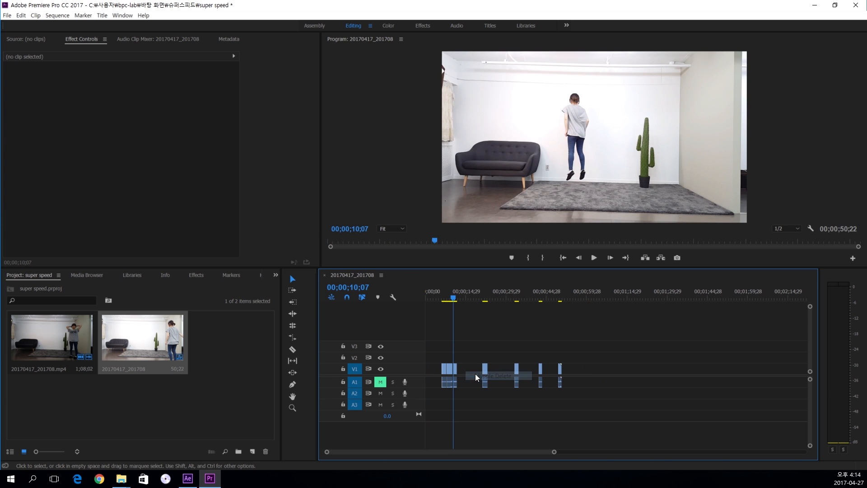
click(479, 376)
right_click(479, 371)
click(484, 376)
right_click(482, 370)
click(487, 377)
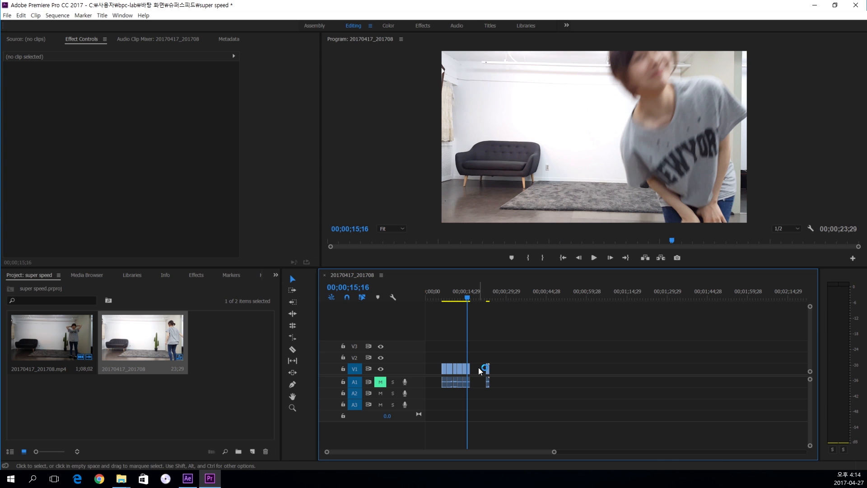
right_click(480, 370)
click(488, 375)
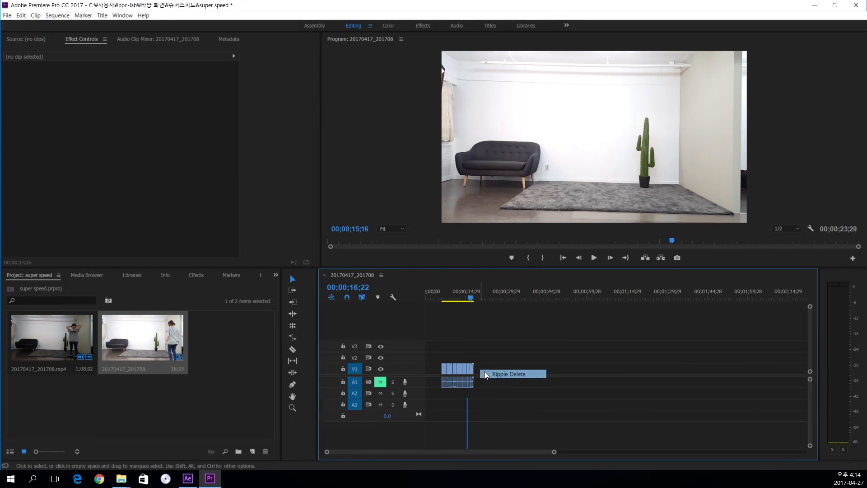
Ripple delete the gap before the first segment and play back the joined sequence from the start.
right_click(433, 370)
click(441, 375)
key(Home)
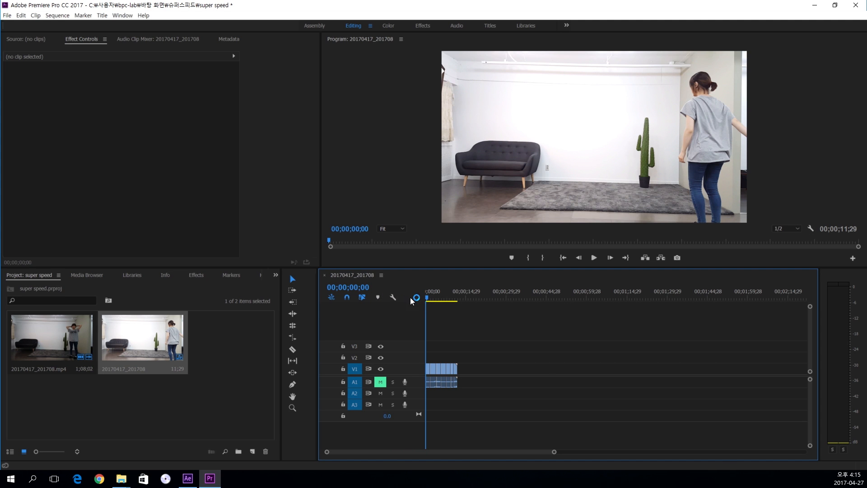
key(=)
key(=)
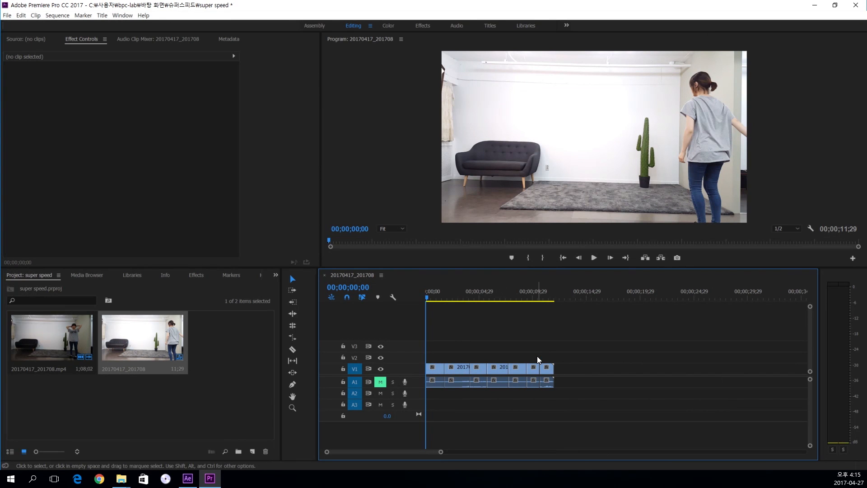
key(space)
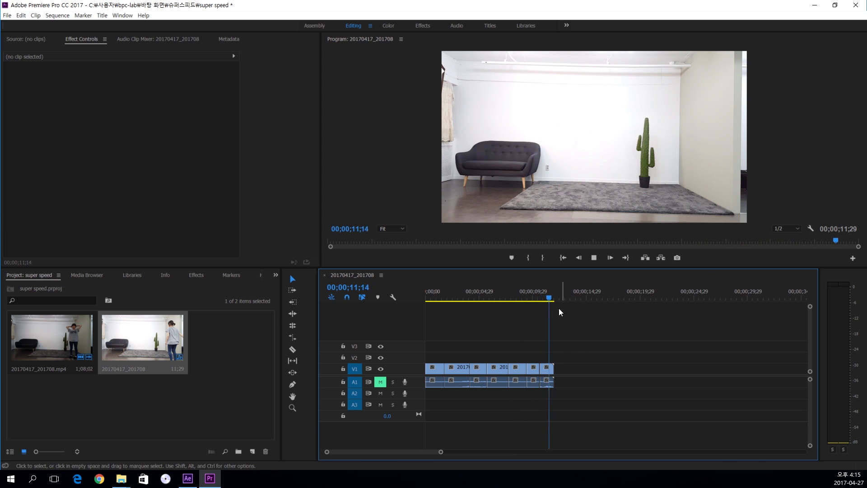
Split the fourth segment at 00;00;06;10, delete its beginning and close the gap with Ripple Delete.
drag(552, 299, 478, 304)
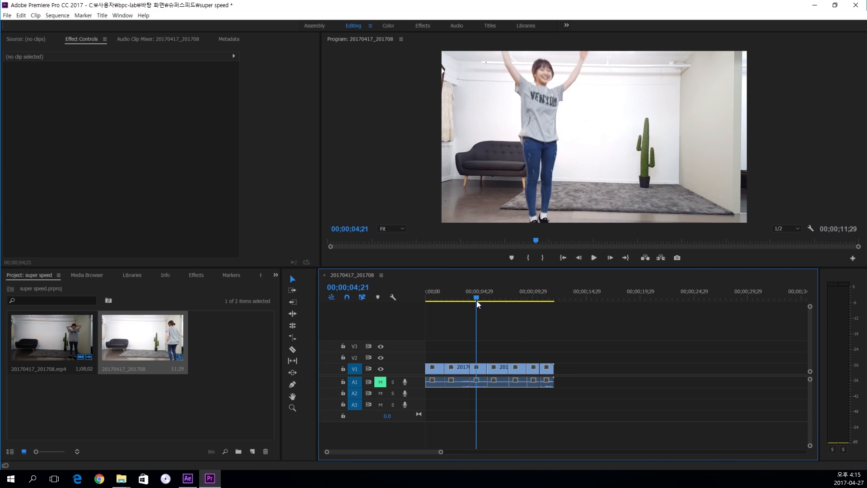
key(equal)
key(minus)
key(equal)
key(space)
mouse_move(566, 312)
mouse_down()
mouse_move(556, 310)
mouse_move(563, 310)
mouse_up()
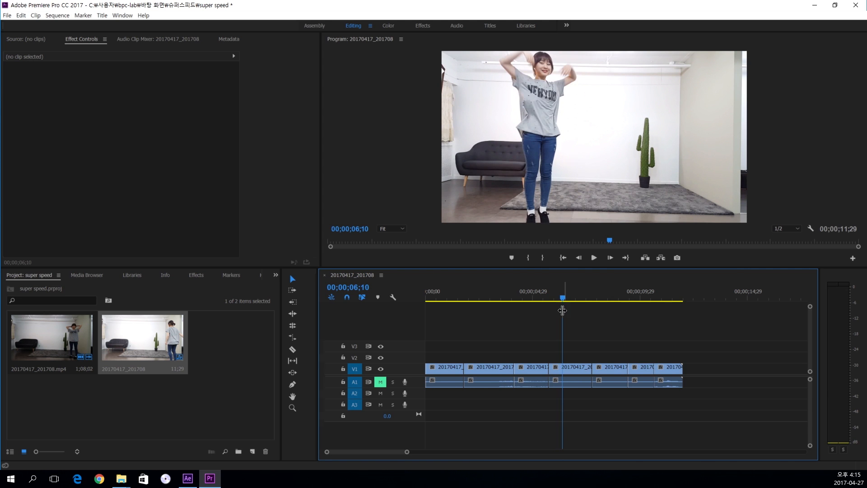
key(ctrl+k)
click(558, 371)
key(Delete)
right_click(557, 370)
click(563, 374)
Split the fifth segment at 00;00;07;28, delete its second part and close the resulting gap.
mouse_move(548, 298)
mouse_down()
mouse_move(537, 295)
mouse_move(555, 300)
mouse_up()
key(space)
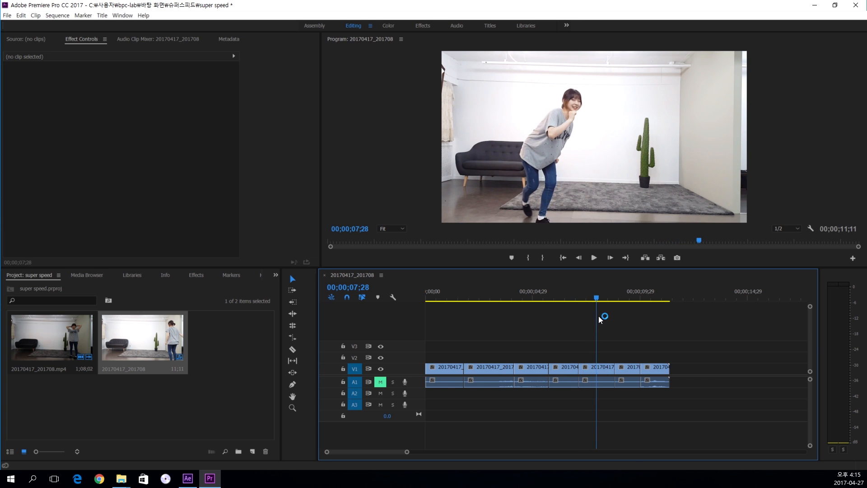
key(ctrl+k)
click(605, 375)
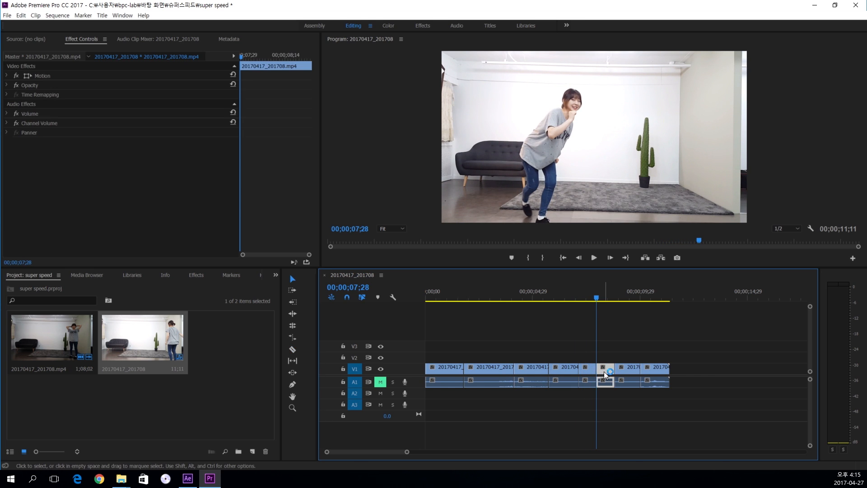
key(Delete)
click(606, 375)
key(Delete)
Scrub through the trimmed sequence, return the playhead to the start and select all the segments on the timeline.
click(601, 297)
drag(609, 298, 653, 320)
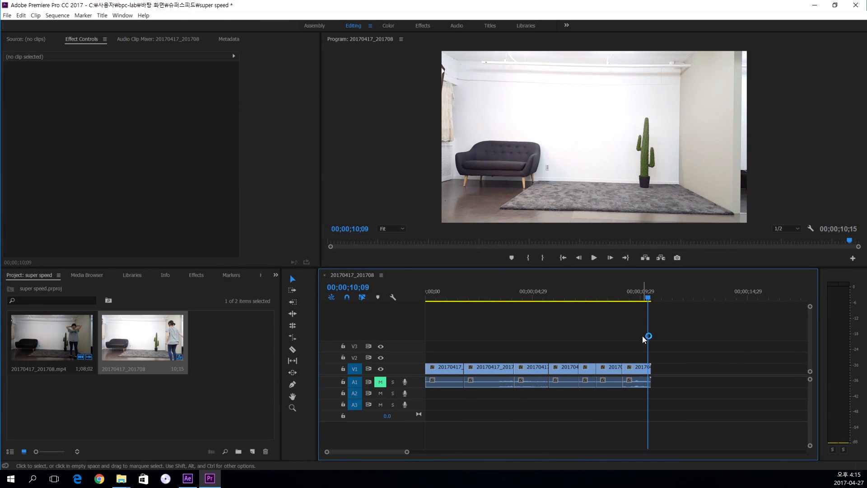
drag(639, 297, 397, 296)
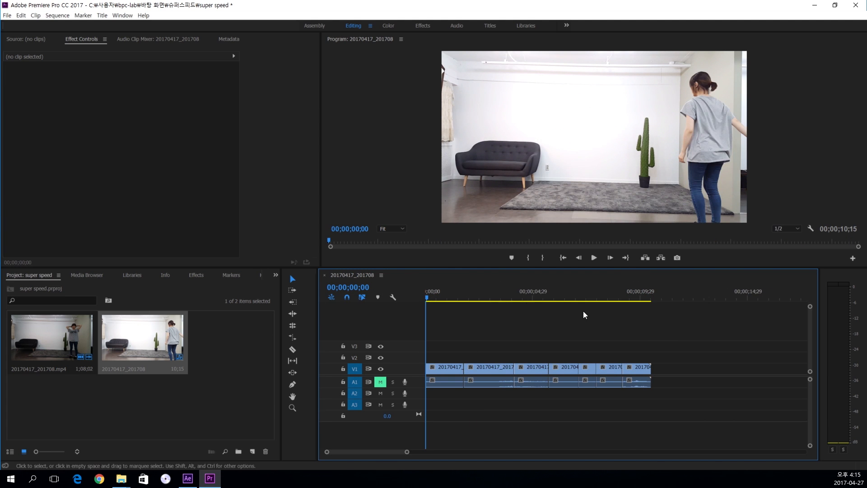
drag(695, 411, 425, 330)
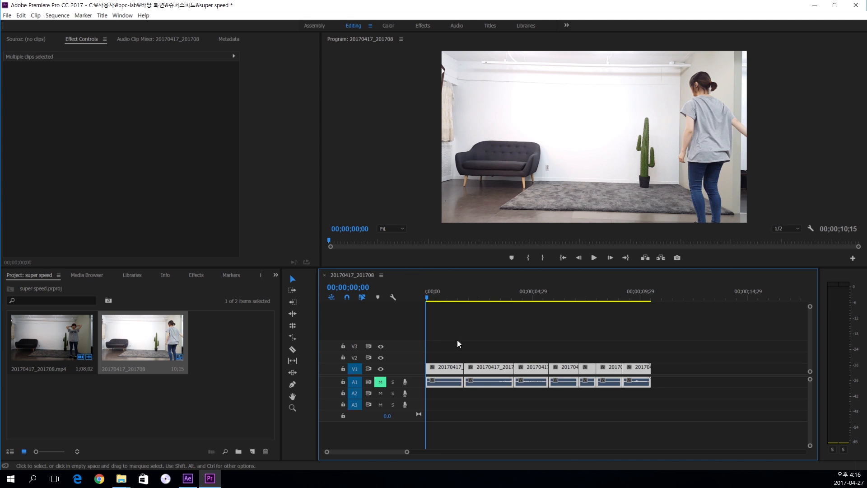
Replace the selected timeline segments with an After Effects composition.
right_click(480, 374)
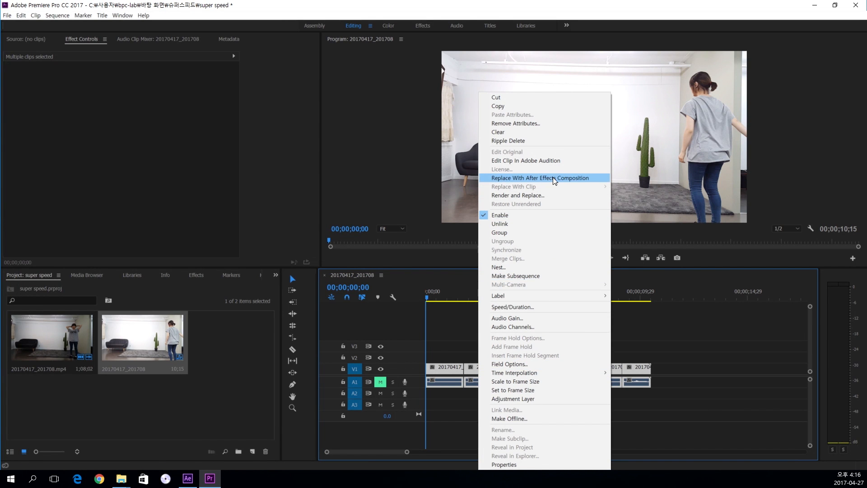
click(596, 181)
click(597, 179)
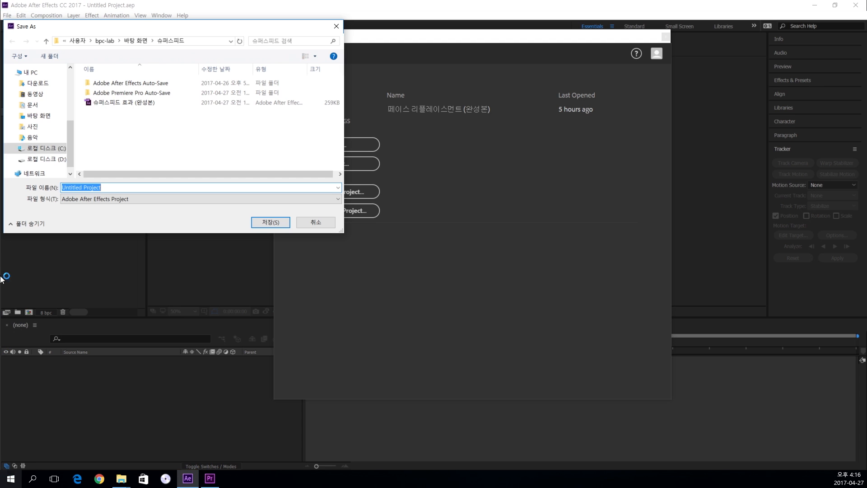
Save the new After Effects project as "super speed 0427" in the 슈퍼스피드 folder and close the Start window.
drag(96, 27, 319, 62)
click(356, 220)
drag(356, 221, 312, 219)
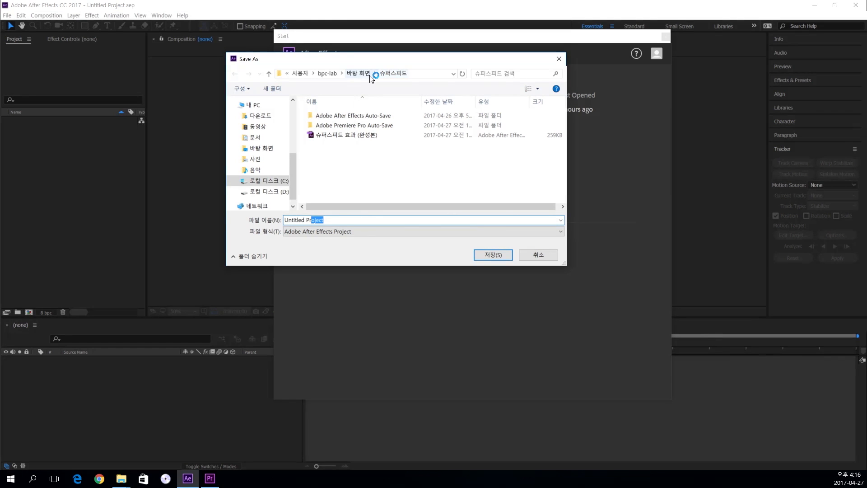
drag(362, 221, 269, 221)
text(su)
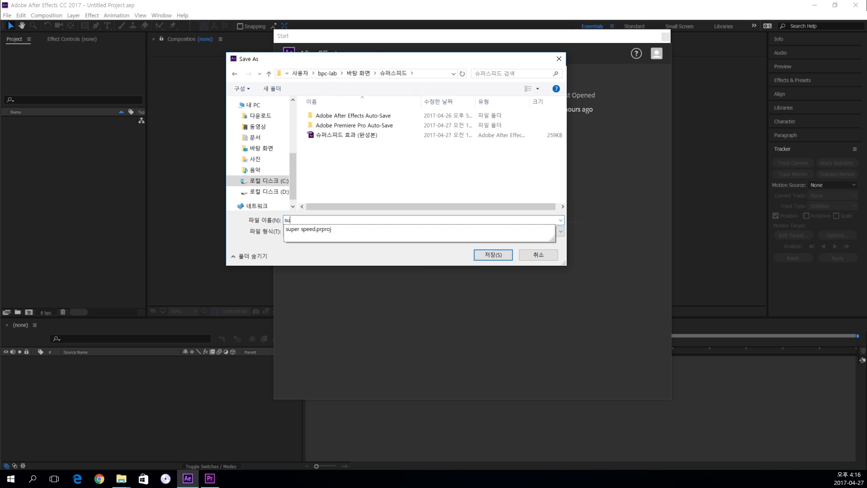
text(per speed )
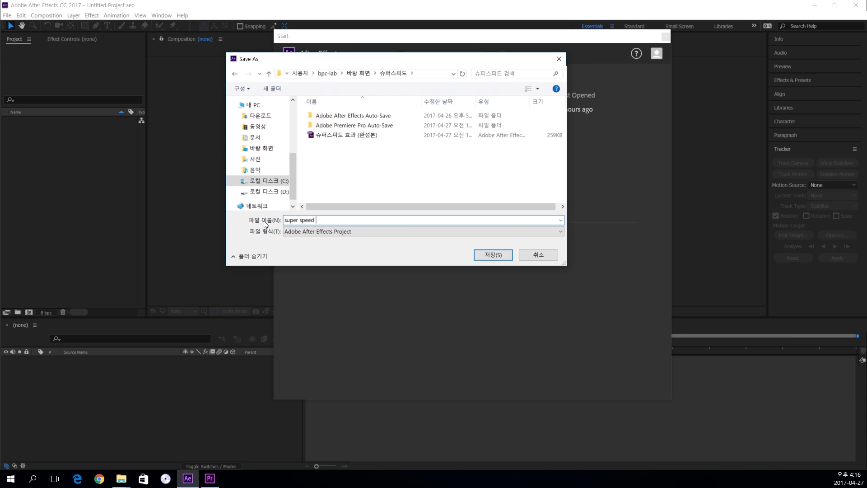
text(0427)
click(503, 255)
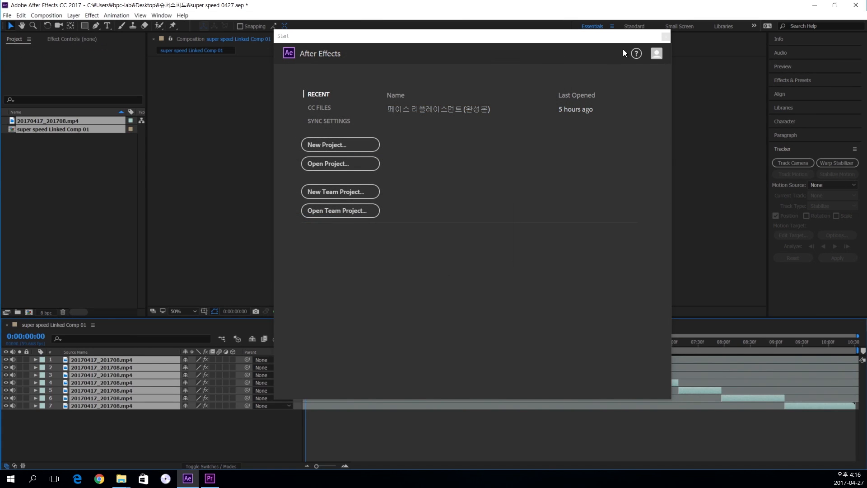
click(666, 37)
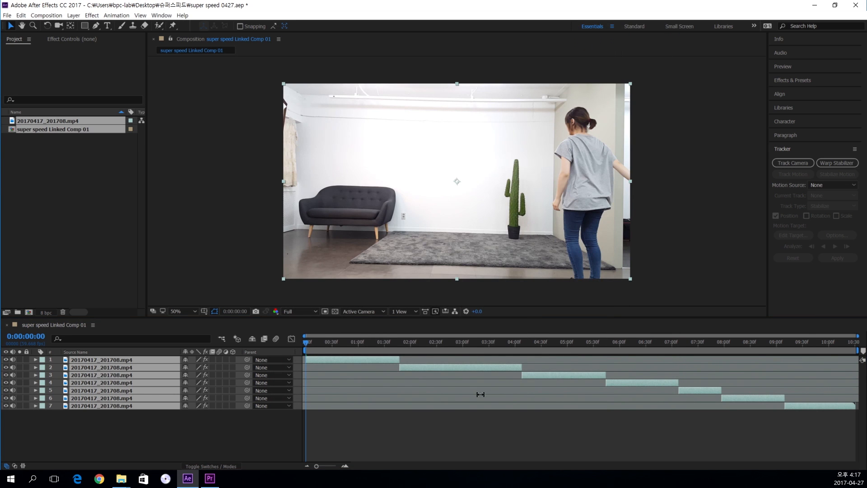
Clear the selection and go through the seven layers one by one to match each with its segment in time.
click(361, 422)
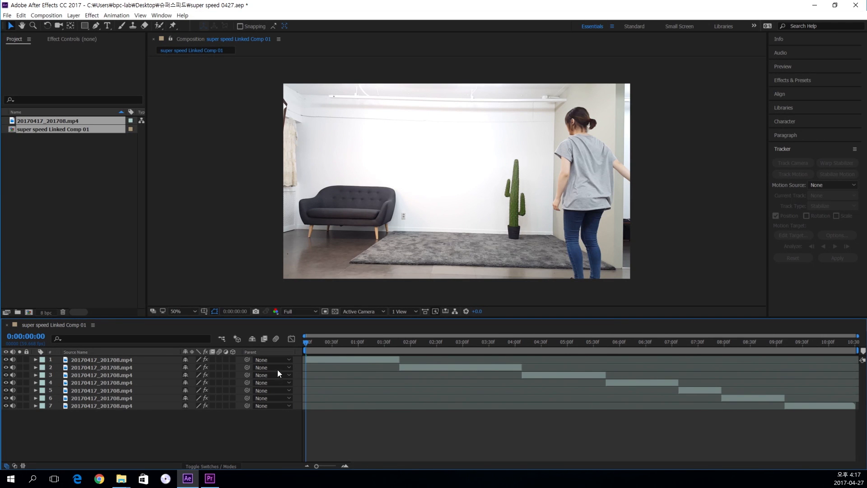
click(121, 359)
click(127, 369)
click(128, 376)
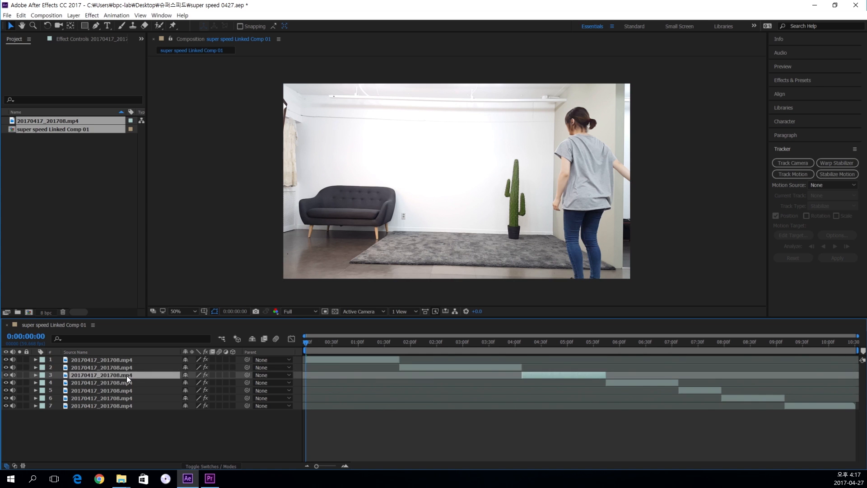
click(126, 381)
click(125, 390)
click(124, 397)
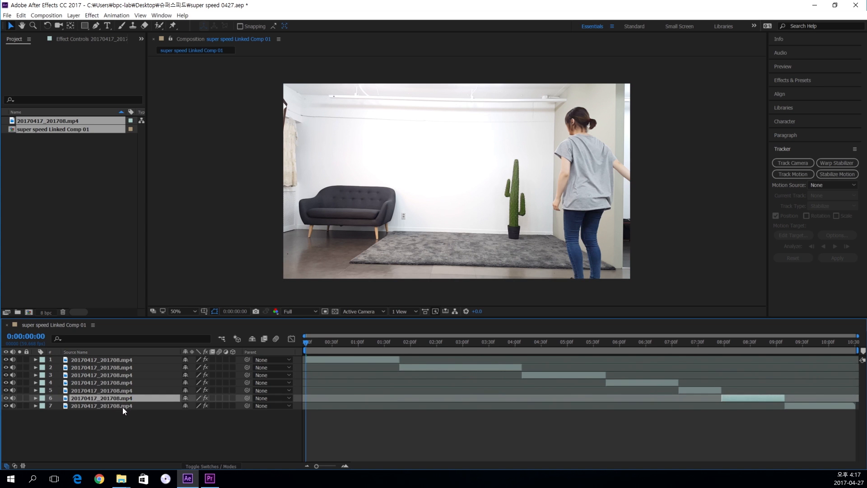
click(123, 406)
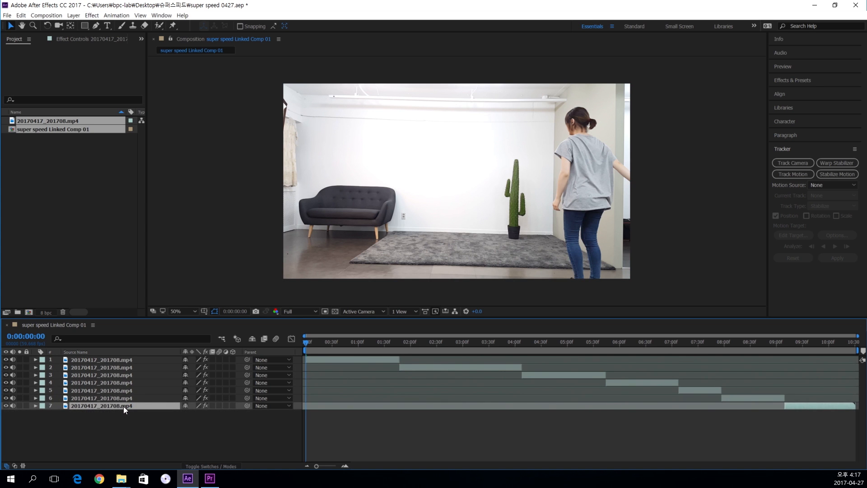
Reverse the stacking order of the seven layers so the earliest segment is at the bottom and the last one on top.
click(113, 360)
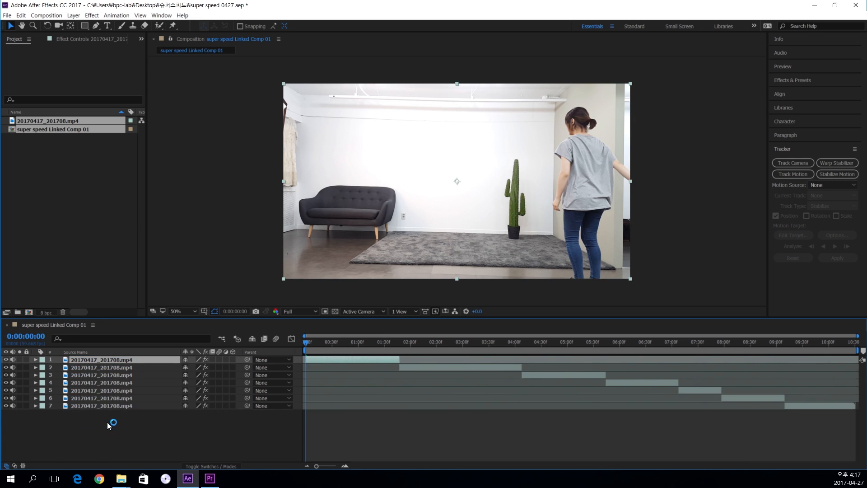
drag(97, 357, 101, 400)
drag(95, 358, 89, 394)
mouse_move(91, 362)
mouse_down()
mouse_move(93, 386)
mouse_move(97, 371)
mouse_move(97, 378)
mouse_move(86, 359)
mouse_move(86, 370)
mouse_up()
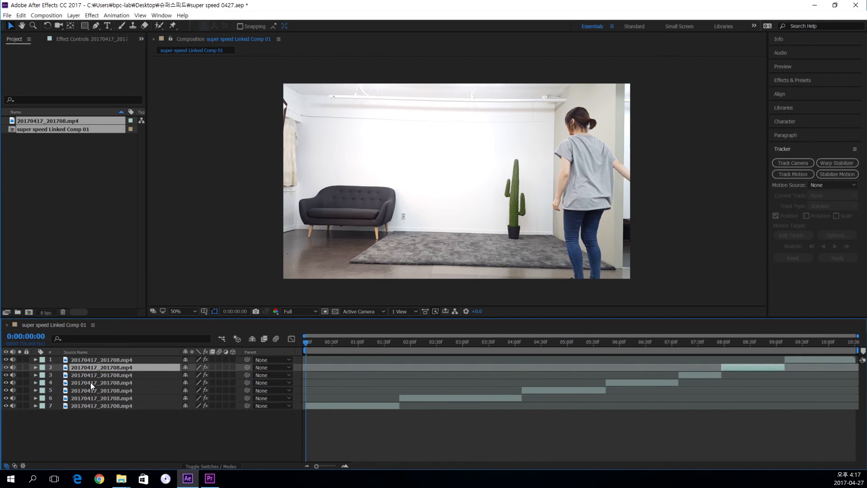
click(330, 426)
Play the composition from near its start and scrub through the first segment up to 0:00:01:36.
click(313, 346)
key(space)
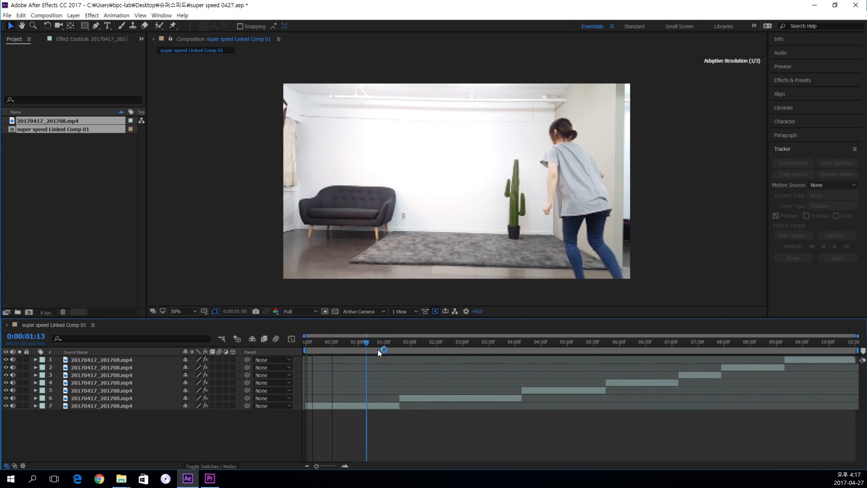
drag(293, 355, 292, 354)
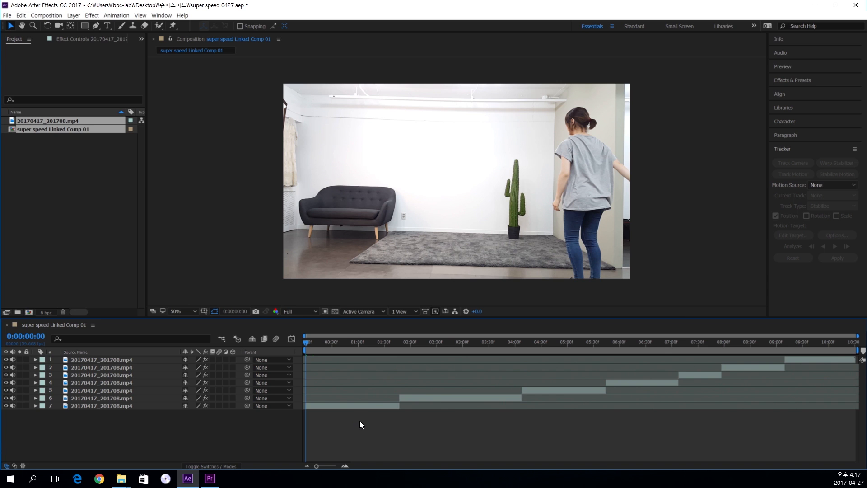
drag(300, 343, 390, 353)
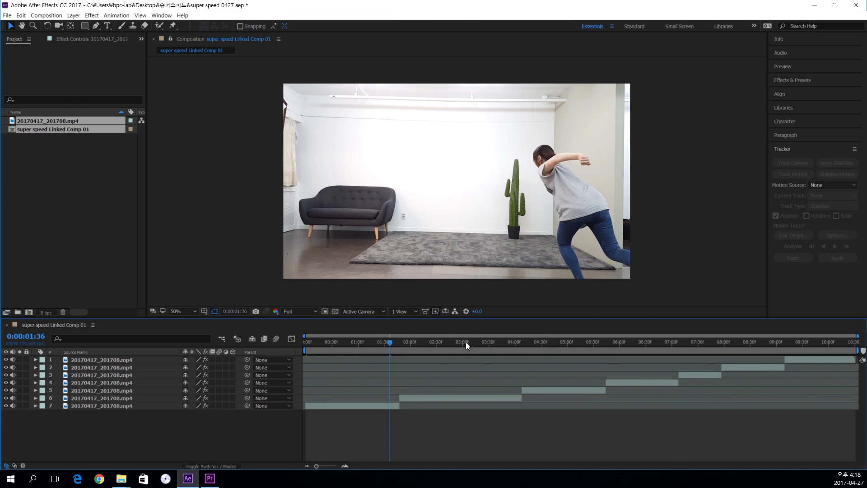
Enable Time Remapping on the empty-room layer at the end of the composition.
click(796, 343)
drag(801, 343, 818, 353)
click(817, 360)
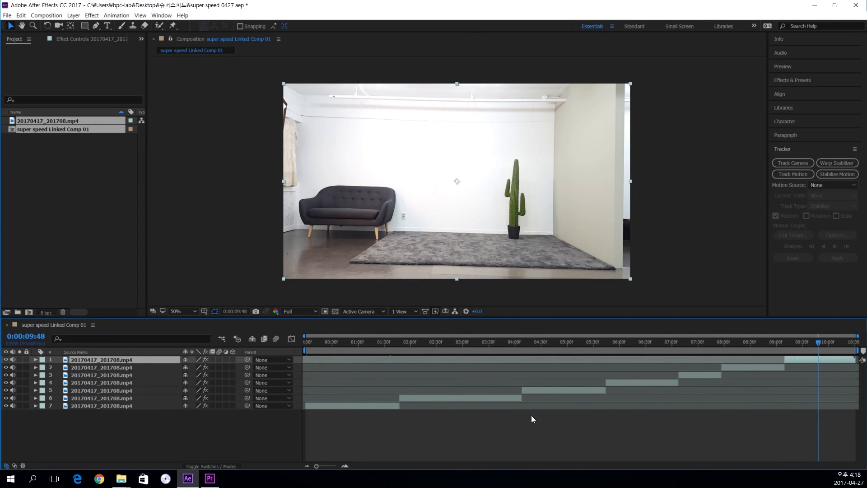
right_click(825, 360)
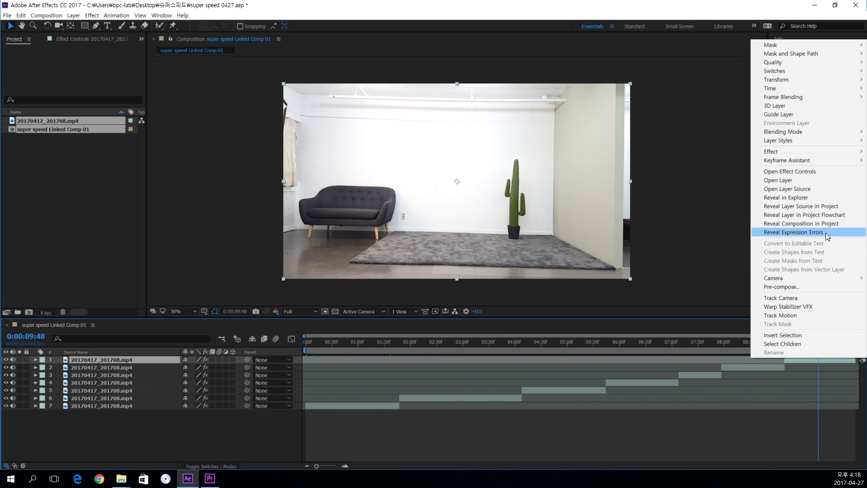
mouse_move(830, 89)
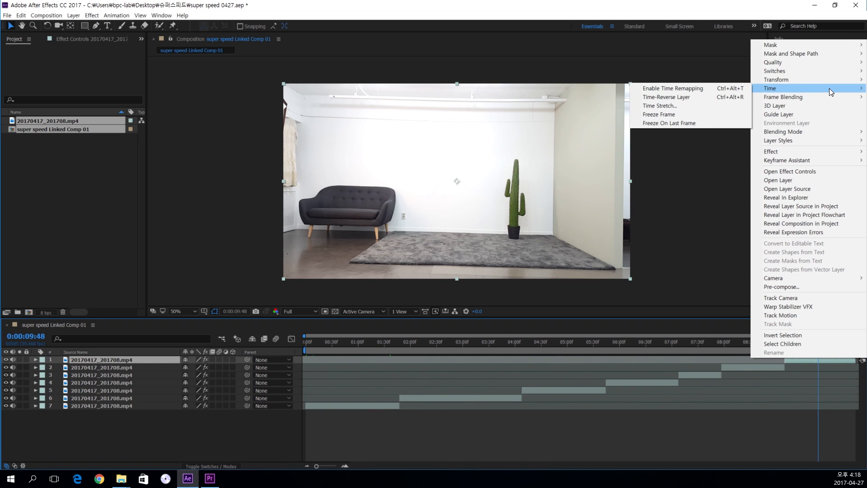
click(713, 89)
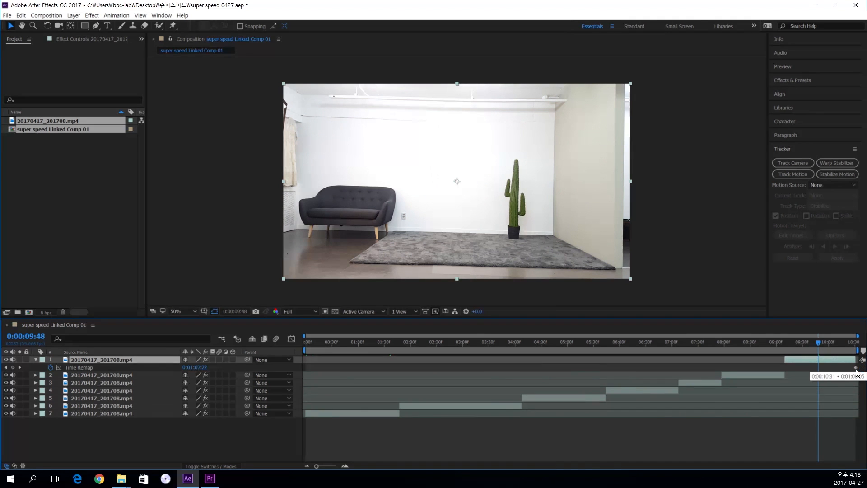
Add a Time Remap keyframe at 0:00:09:10 on the empty-room layer and move it to the start of the composition.
drag(815, 343, 784, 343)
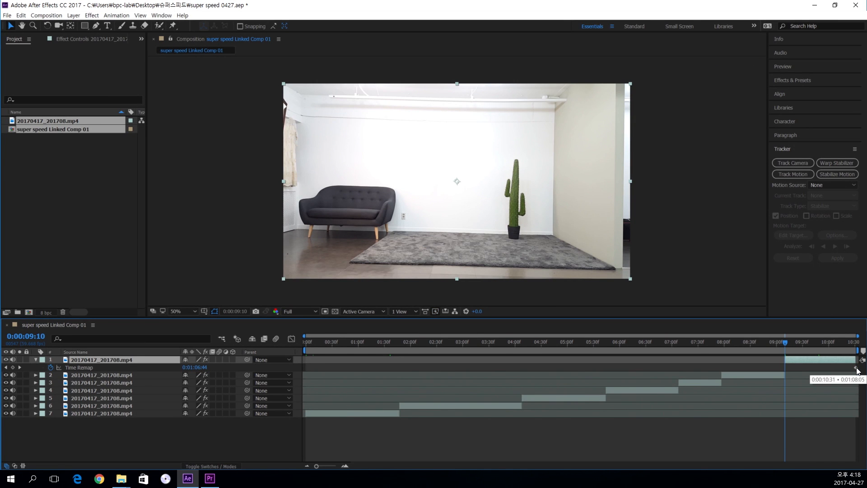
click(857, 368)
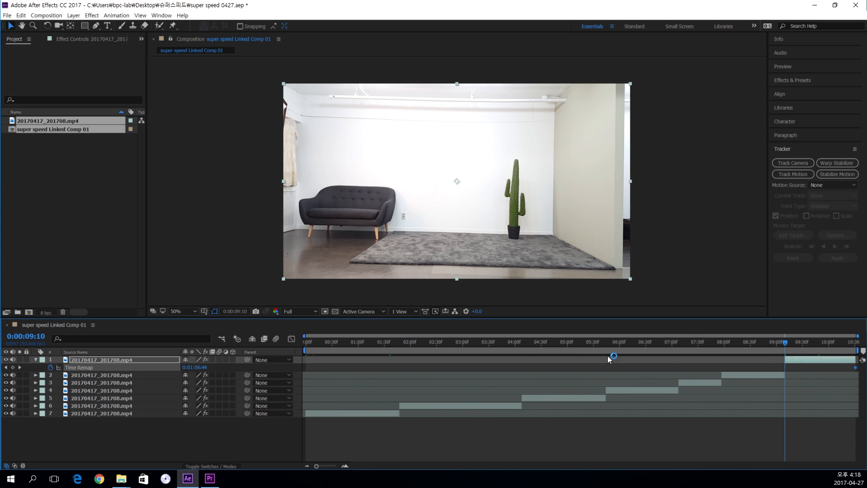
click(13, 367)
mouse_move(786, 373)
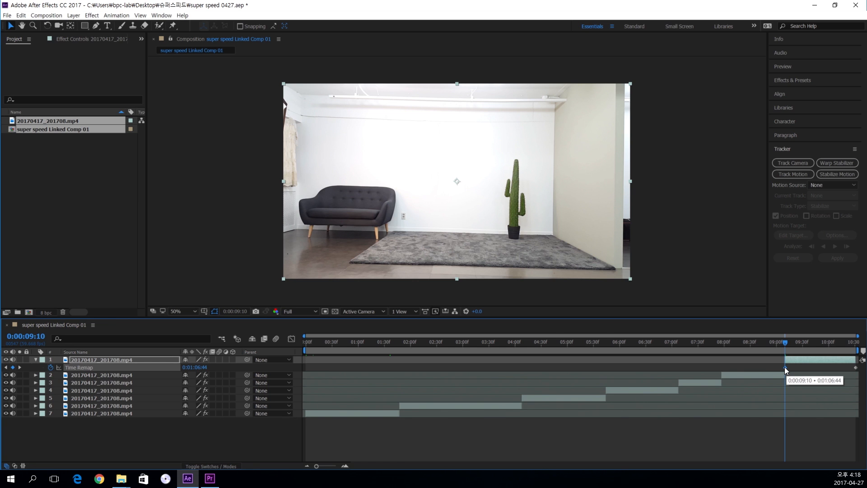
drag(785, 367, 763, 367)
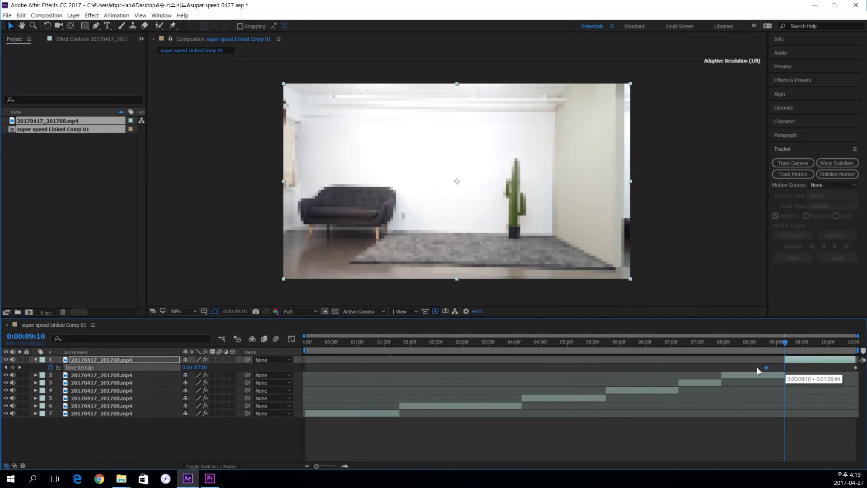
drag(423, 367, 306, 370)
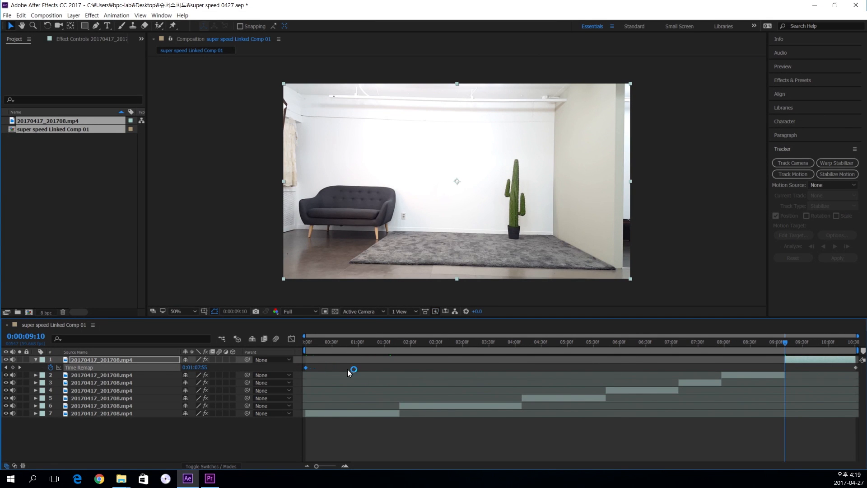
Extend the empty-room layer back to the start of the composition and place it at the bottom of the layer stack.
drag(786, 360, 304, 368)
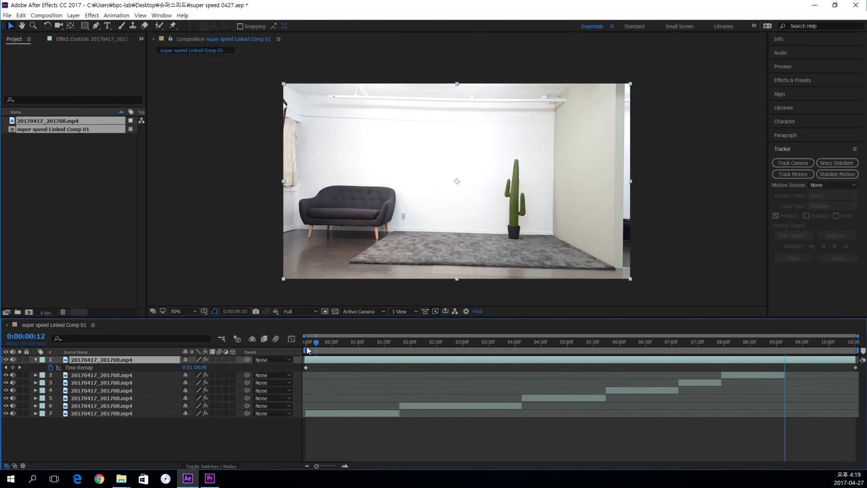
drag(307, 349, 757, 357)
drag(79, 360, 82, 432)
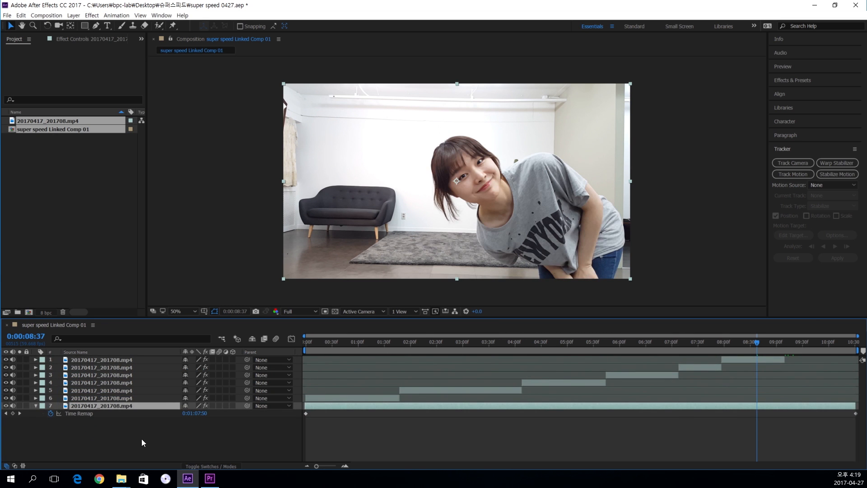
click(154, 435)
Set the current time to 0:00:01:45, near the end of the first running segment, and duplicate that segment's layer.
drag(319, 341, 397, 343)
key(semicolon)
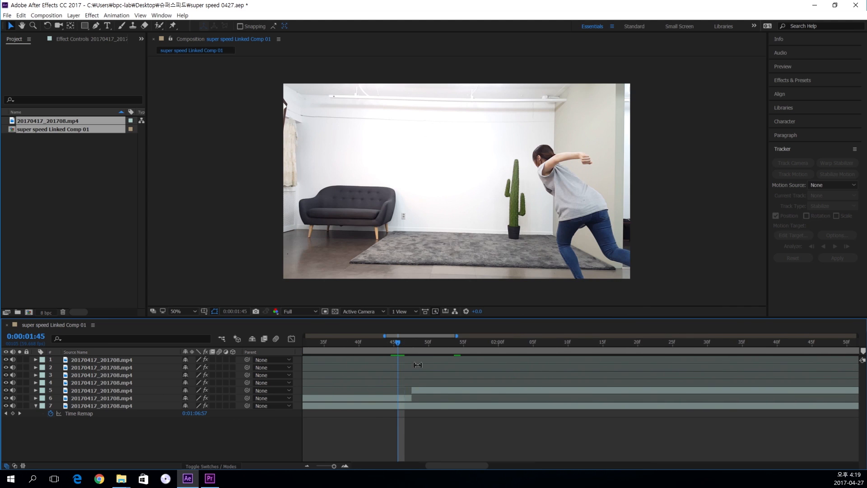
key(minus)
key(minus)
key(equal)
key(minus)
key(minus)
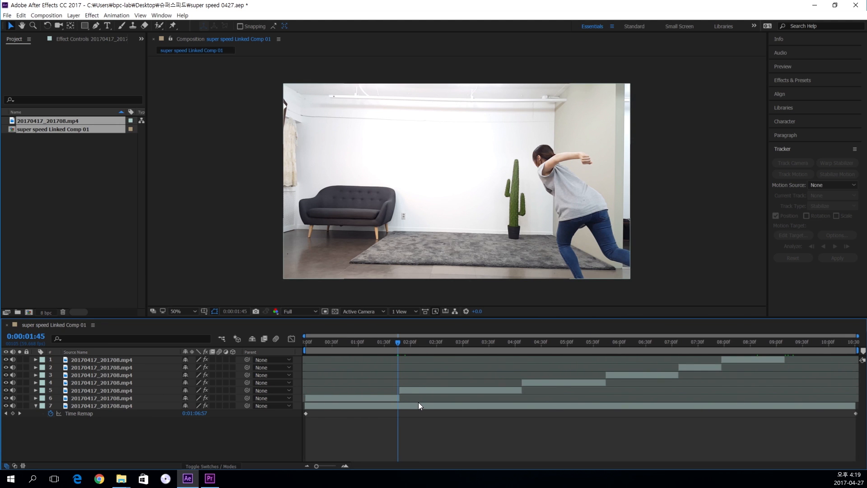
key(equal)
key(equal)
key(minus)
key(minus)
key(equal)
key(equal)
key(equal)
key(h)
drag(416, 400, 488, 416)
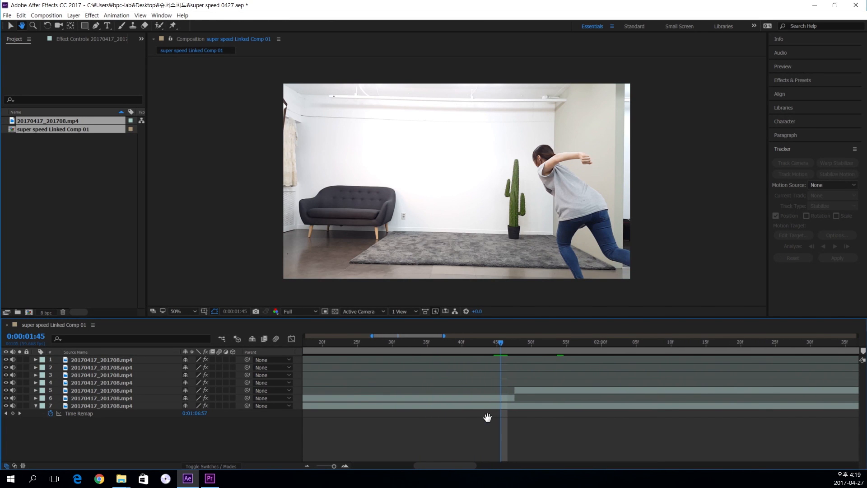
key(space)
drag(475, 382, 519, 430)
key(minus)
key(space)
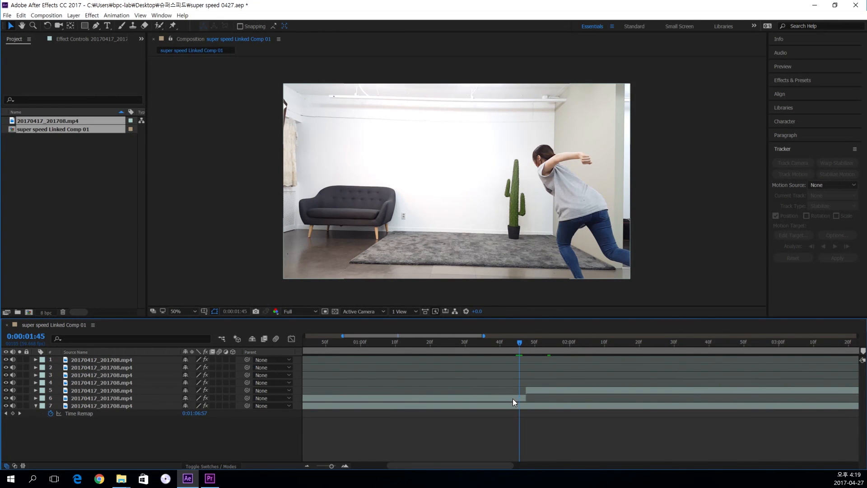
click(479, 397)
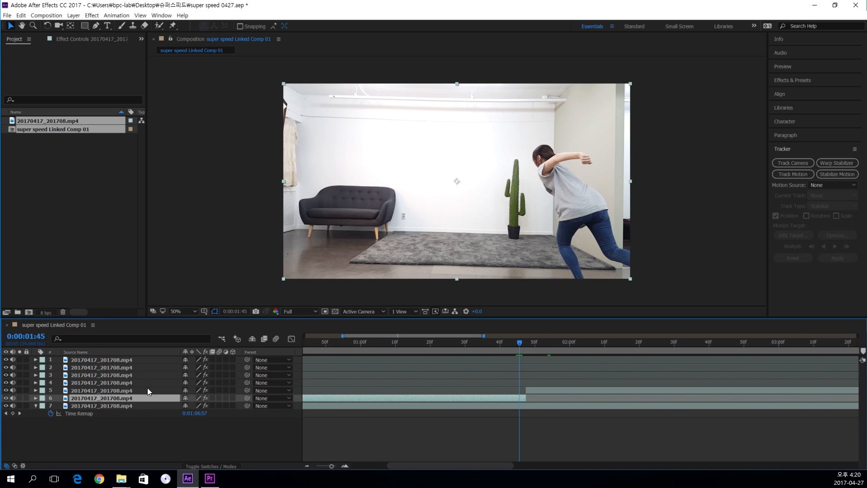
key(ctrl+d)
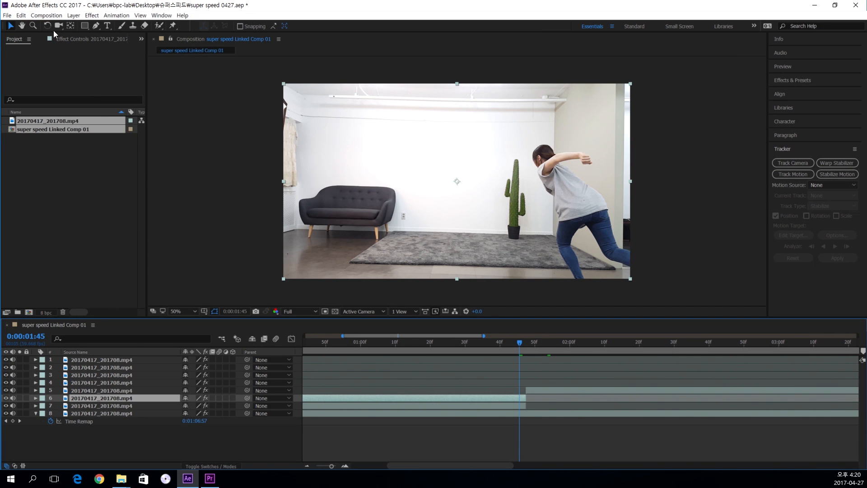
Start a Pen tool mask on the duplicated running segment, tracing the runner's planted leg from the foot up to the hip.
click(97, 28)
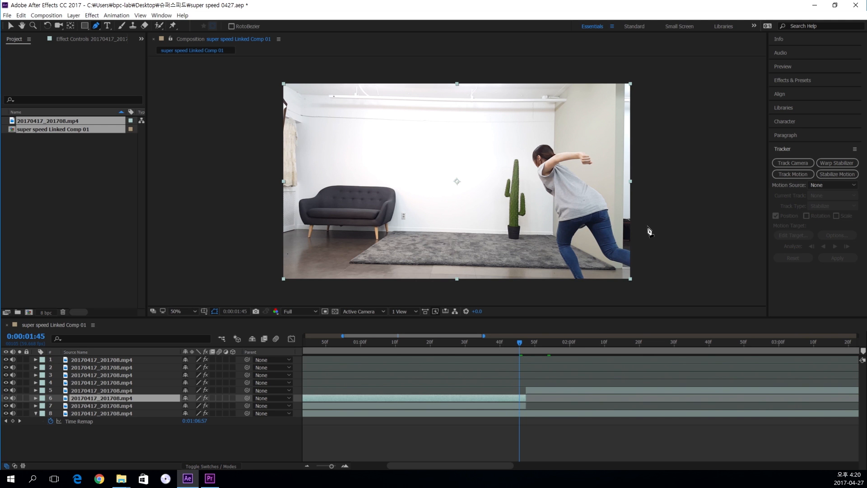
key(period)
drag(672, 208, 507, 142)
scroll(601, 226, down, 2)
key(slash)
scroll(576, 227, down, 2)
scroll(576, 227, up, 3)
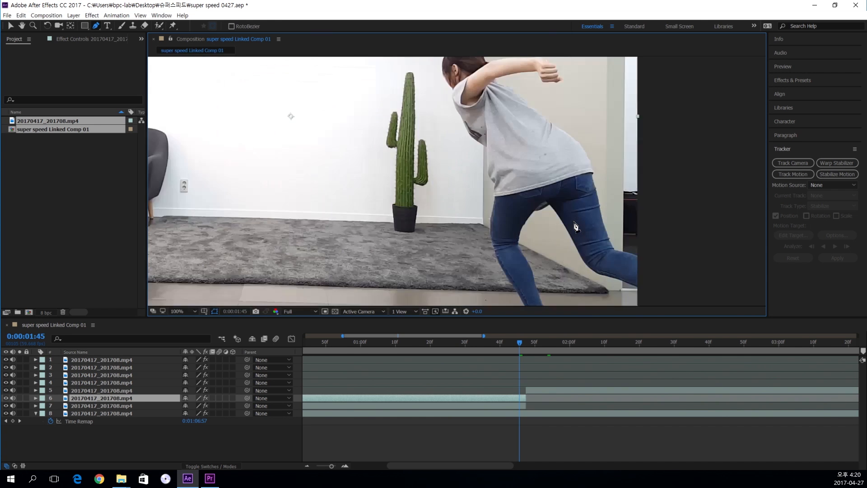
scroll(576, 226, down, 2)
scroll(576, 226, up, 2)
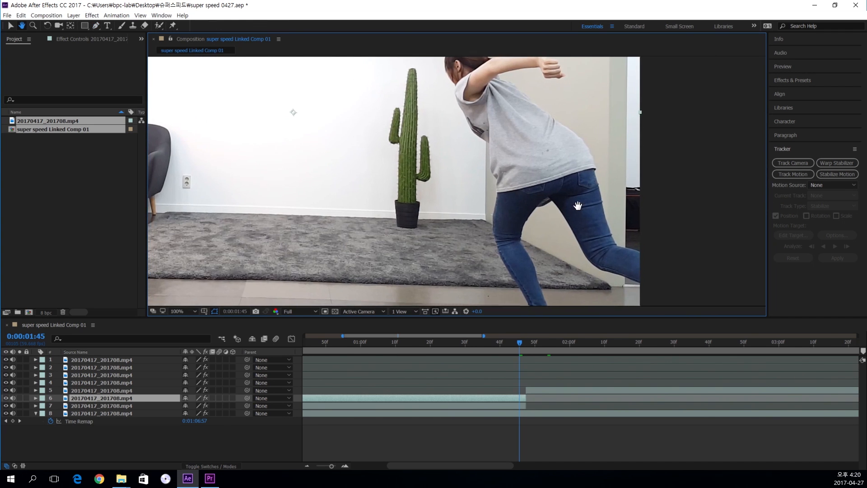
click(543, 299)
click(507, 237)
click(498, 214)
click(507, 175)
Continue the mask outline up the front of the runner's torso and around the head.
drag(505, 157, 534, 243)
click(526, 211)
click(508, 193)
click(491, 166)
click(485, 145)
click(481, 134)
click(488, 121)
click(497, 115)
click(512, 114)
click(519, 123)
click(526, 133)
Trace the mask around the runner's outstretched arm and fist and down the back towards the waist.
click(536, 128)
click(566, 127)
click(586, 128)
click(594, 149)
click(582, 148)
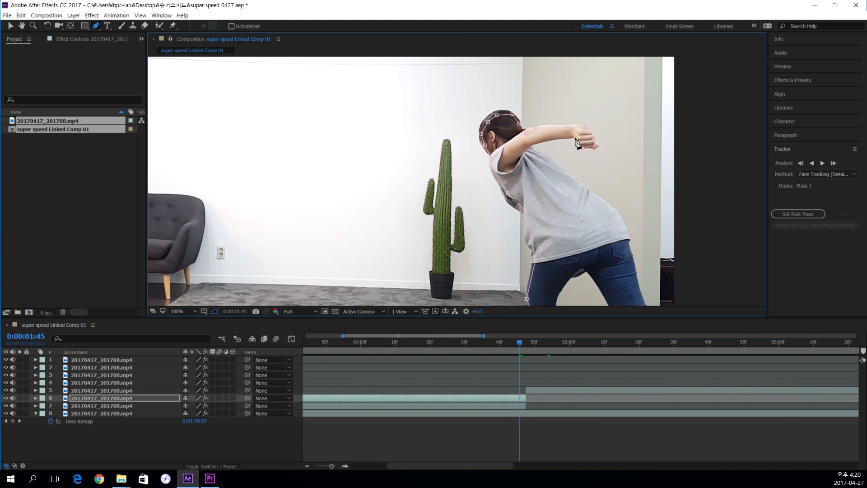
click(546, 139)
click(528, 148)
click(551, 162)
click(579, 184)
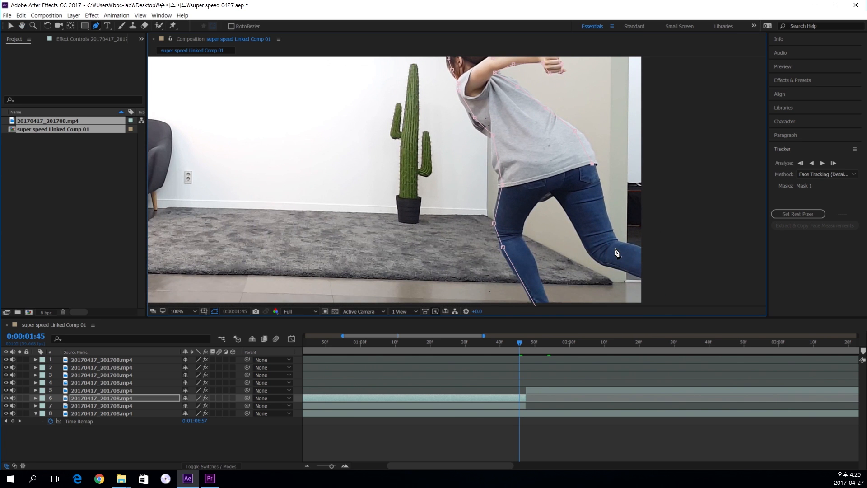
Trace the mask around the runner's raised rear leg, extending the outline past the frame edge at the foot.
click(618, 246)
click(664, 249)
click(662, 281)
click(619, 265)
click(595, 261)
Trace the inner edges of both legs down to the planted foot and close the mask at its starting point.
click(573, 215)
click(557, 194)
click(540, 198)
key(space)
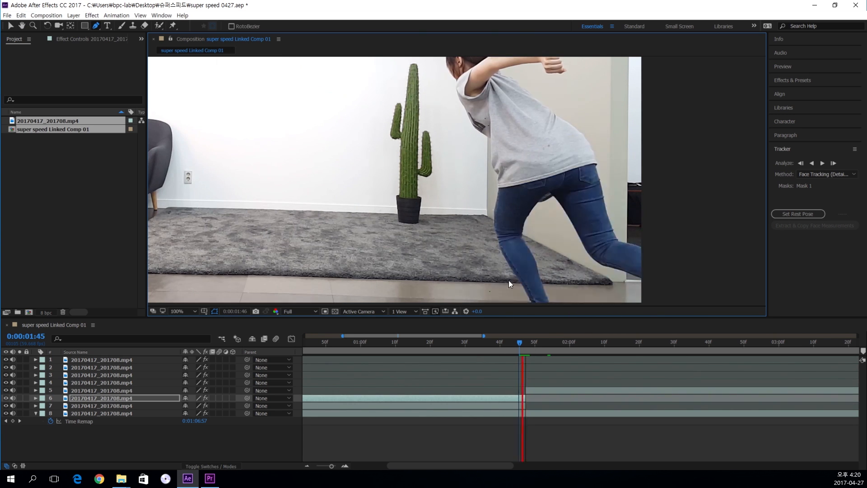
key(space)
click(521, 230)
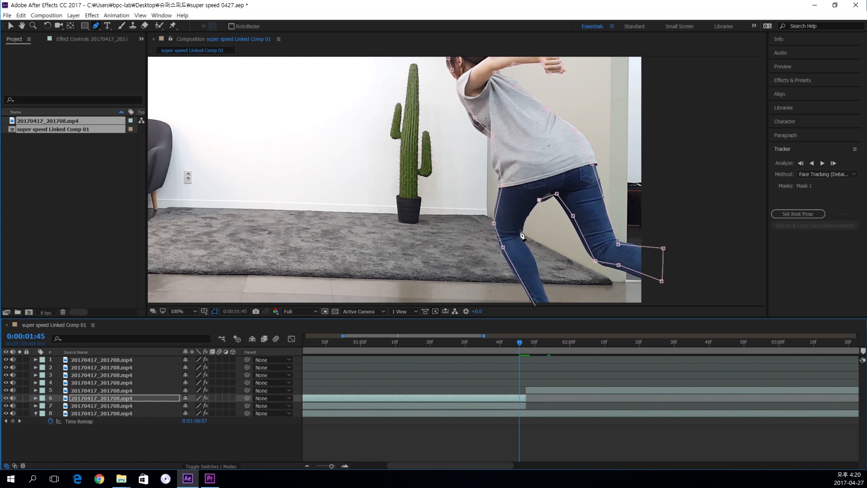
click(538, 275)
click(548, 303)
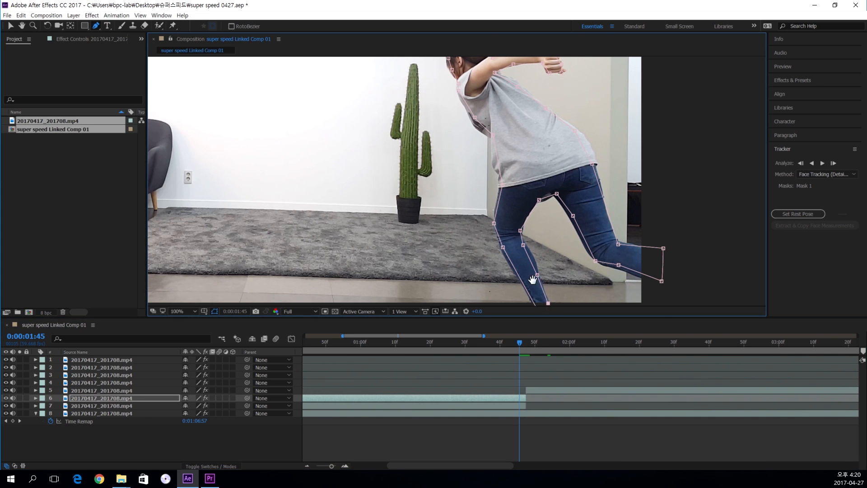
drag(533, 280, 535, 244)
click(539, 273)
Solo the masked layer to check the runner's cutout and restore the display of all layers.
drag(566, 161, 605, 259)
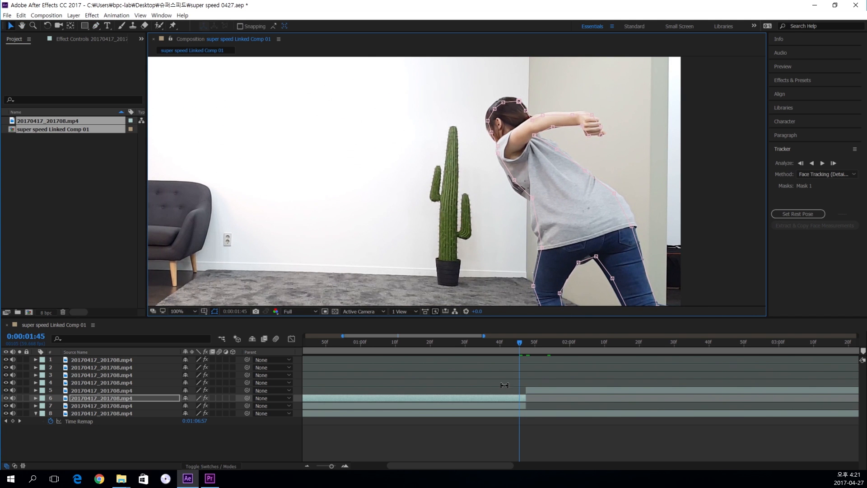
click(522, 442)
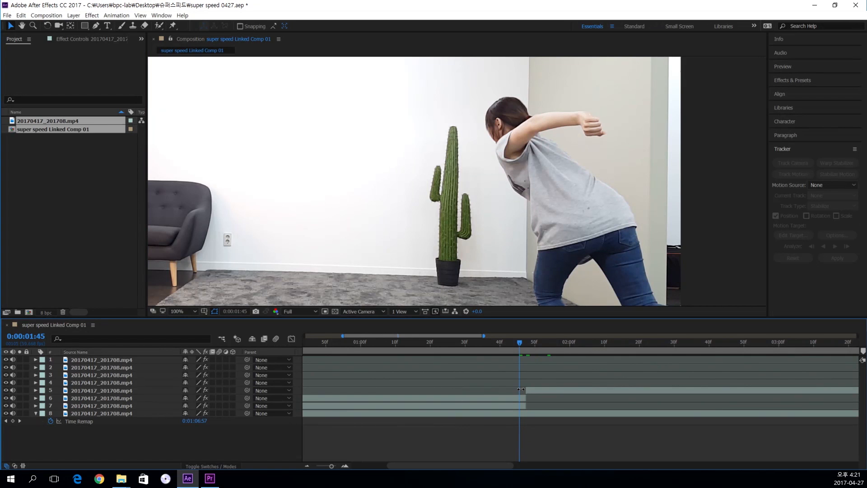
click(400, 397)
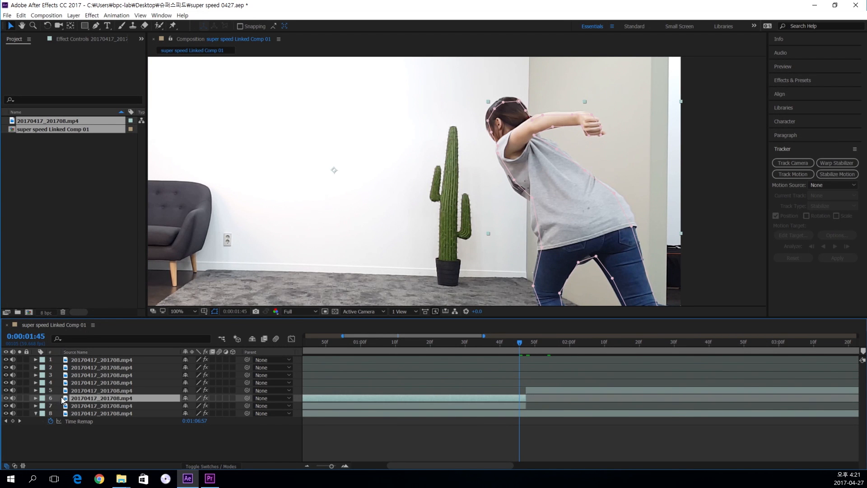
click(20, 397)
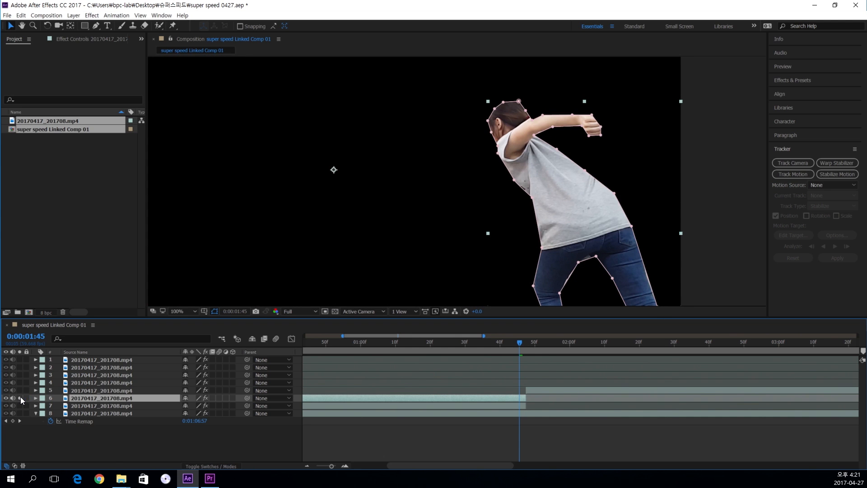
click(20, 397)
click(20, 396)
click(20, 396)
click(20, 397)
click(20, 397)
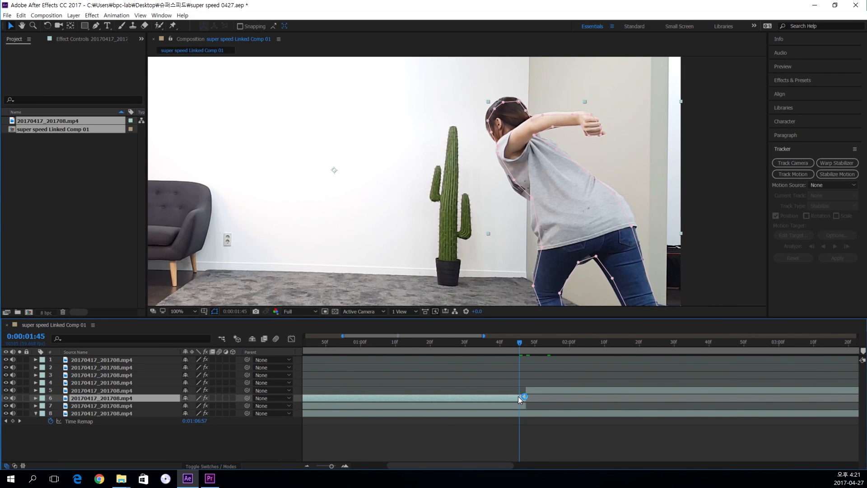
Split the masked layer at 0:00:01:45 and delete the part before that time.
key(equal)
key(equal)
key(equal)
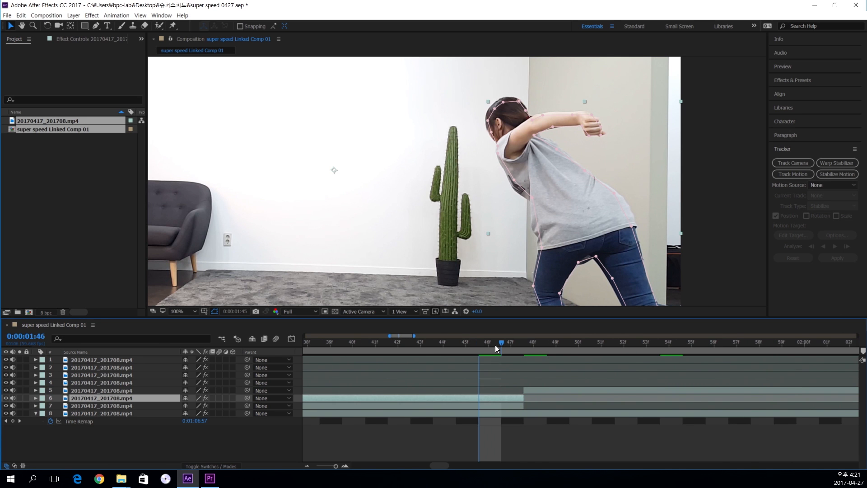
click(495, 345)
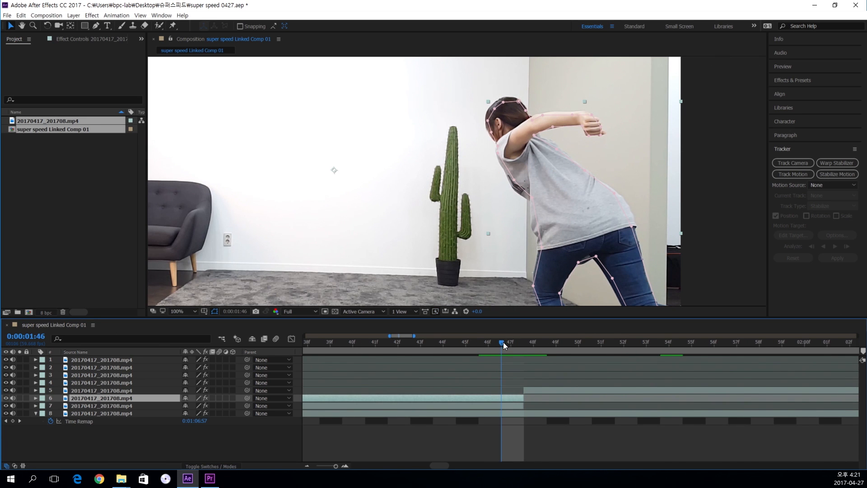
drag(502, 342, 486, 357)
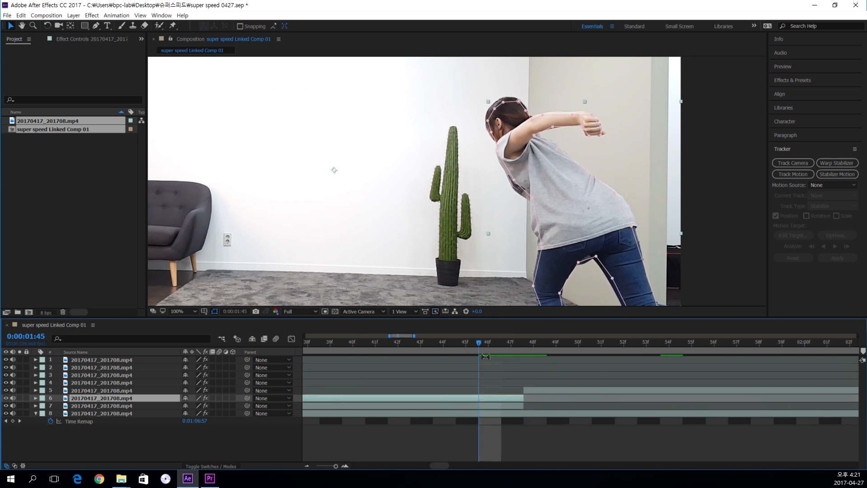
double_click(489, 397)
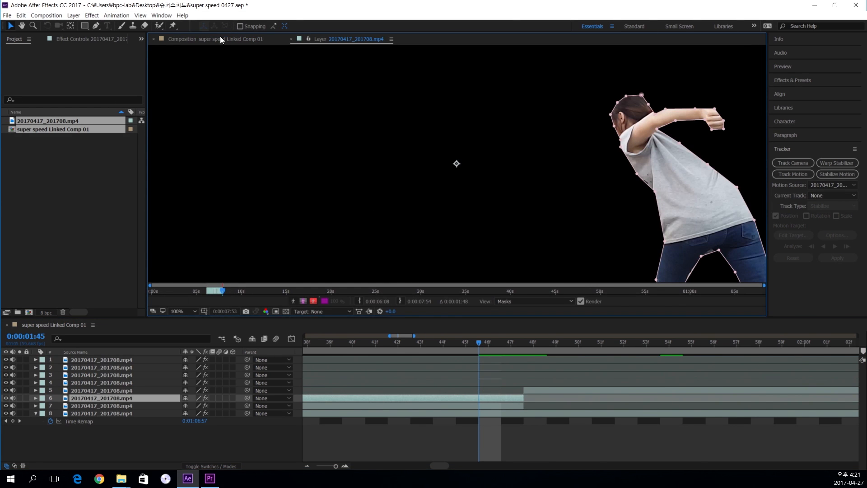
click(221, 39)
click(488, 398)
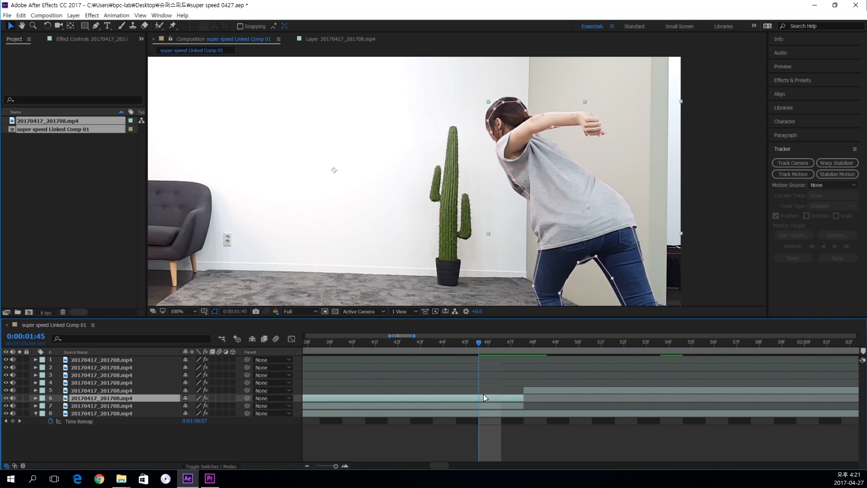
key(ctrl+shift+d)
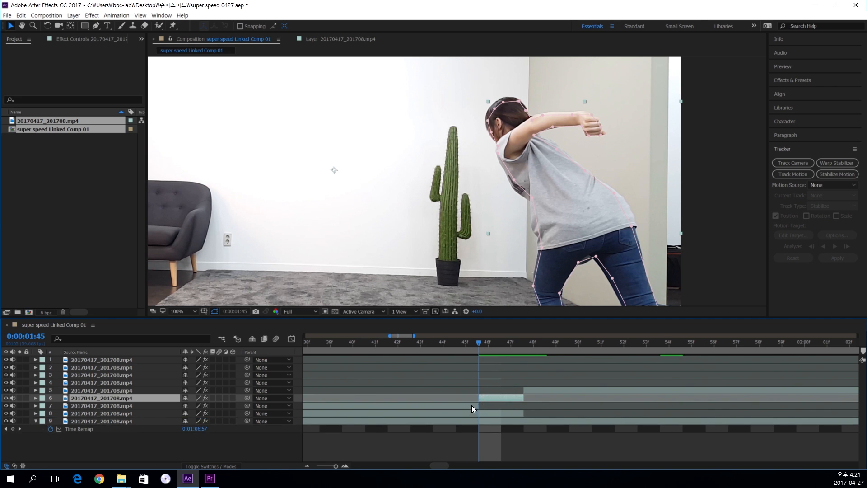
click(472, 405)
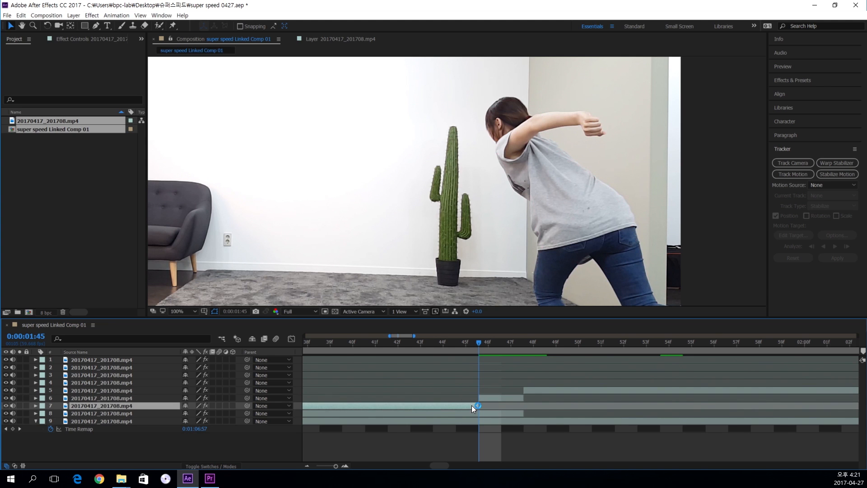
key(Delete)
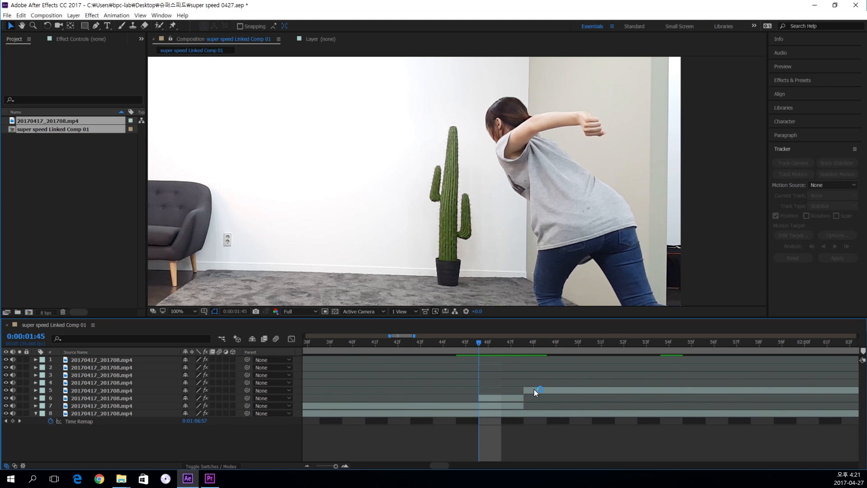
Shift the start of the following running segment about four frames later and set the current time to 0:00:01:46.
click(529, 390)
drag(530, 391, 617, 390)
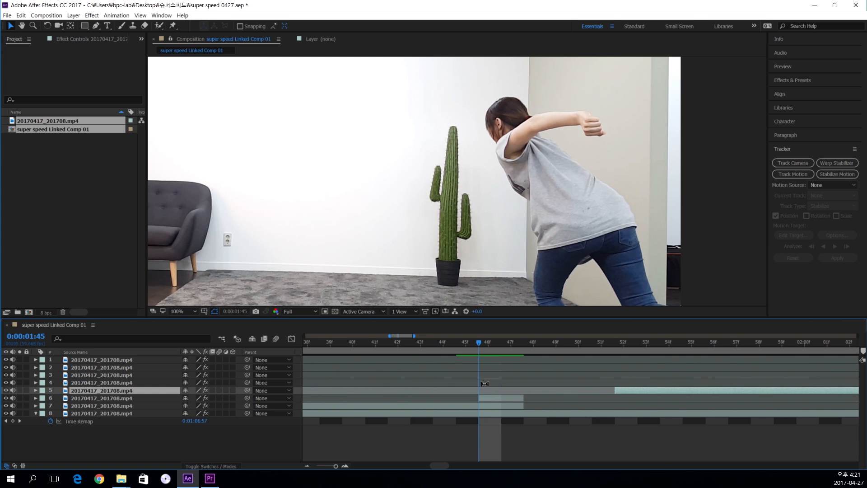
click(497, 342)
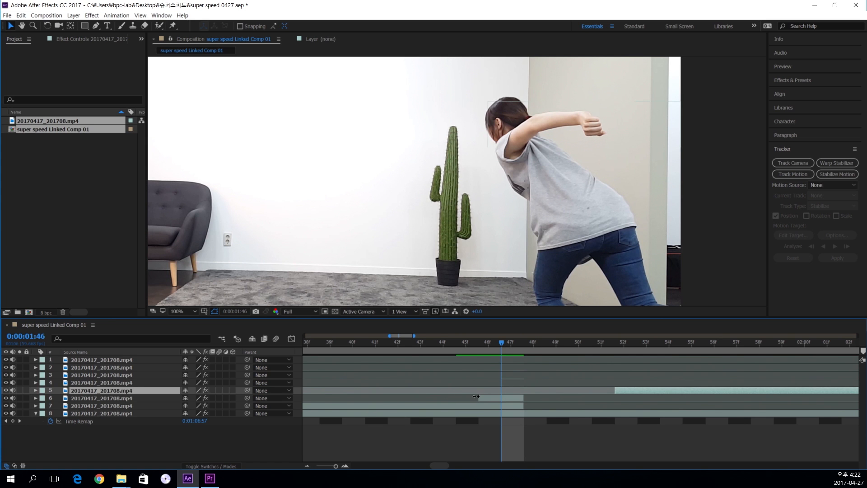
Move the short masked layer's anchor point from the frame centre to the runner's waist with the Pan Behind tool.
click(495, 399)
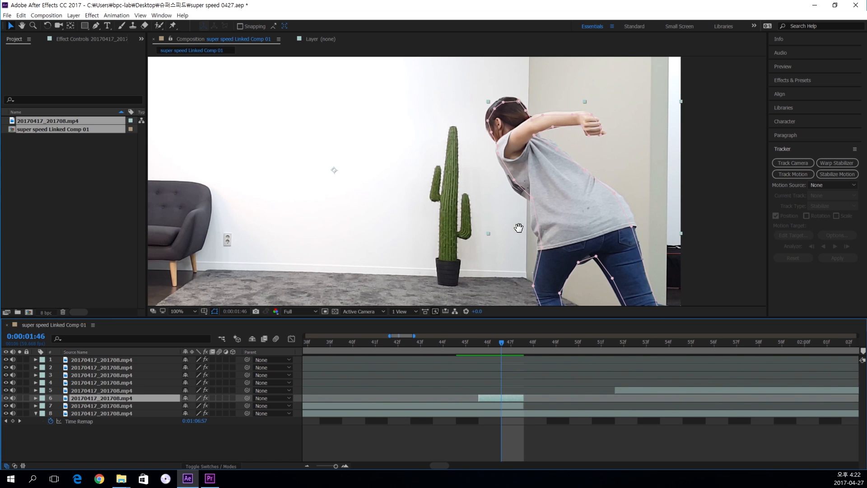
drag(519, 227, 518, 209)
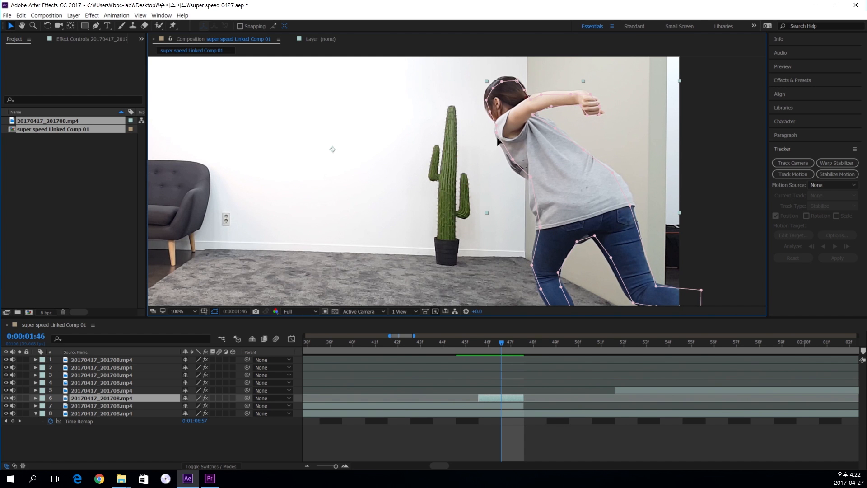
drag(555, 206, 534, 148)
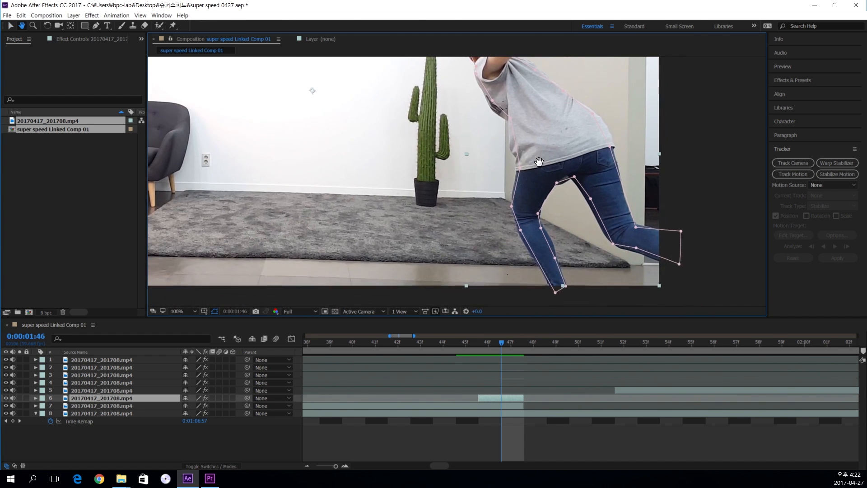
drag(422, 70, 445, 114)
drag(508, 160, 533, 185)
drag(373, 106, 413, 120)
drag(566, 190, 500, 179)
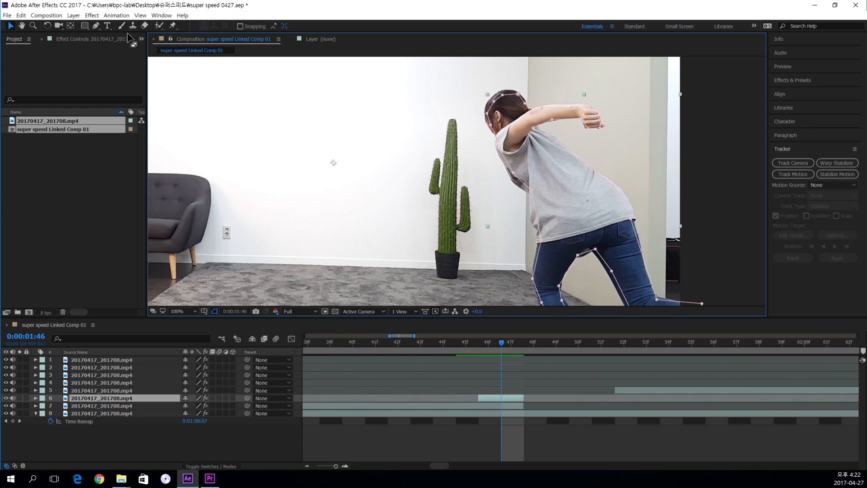
click(71, 25)
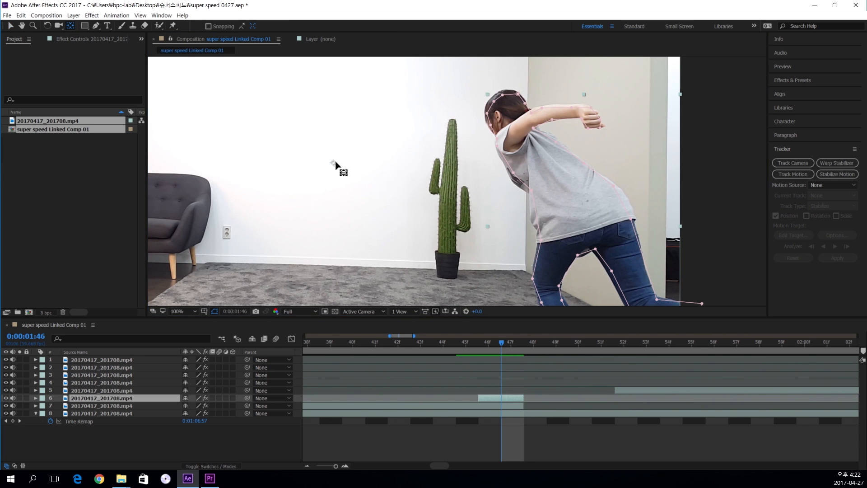
drag(333, 164, 588, 229)
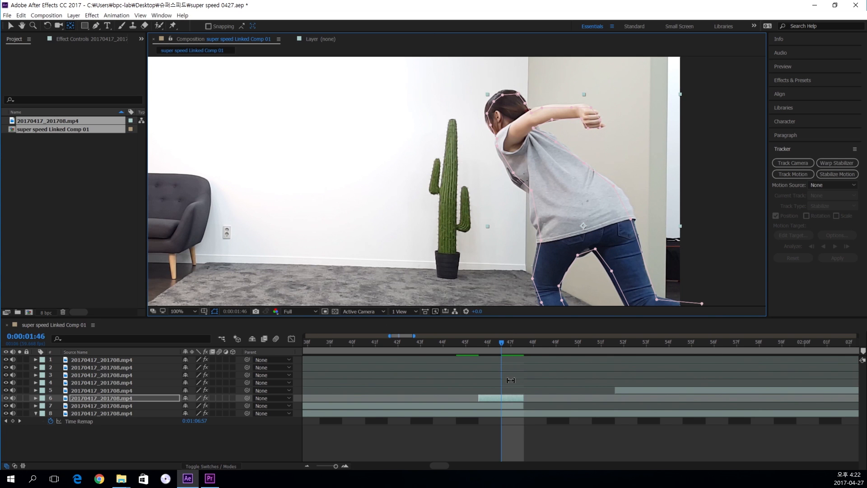
key(v)
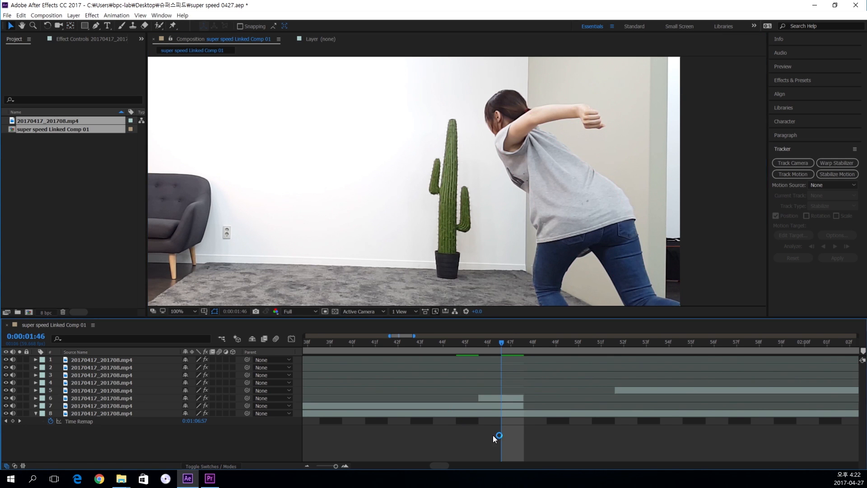
Set the composition's preview resolution to Half and deselect the masked layer.
click(500, 398)
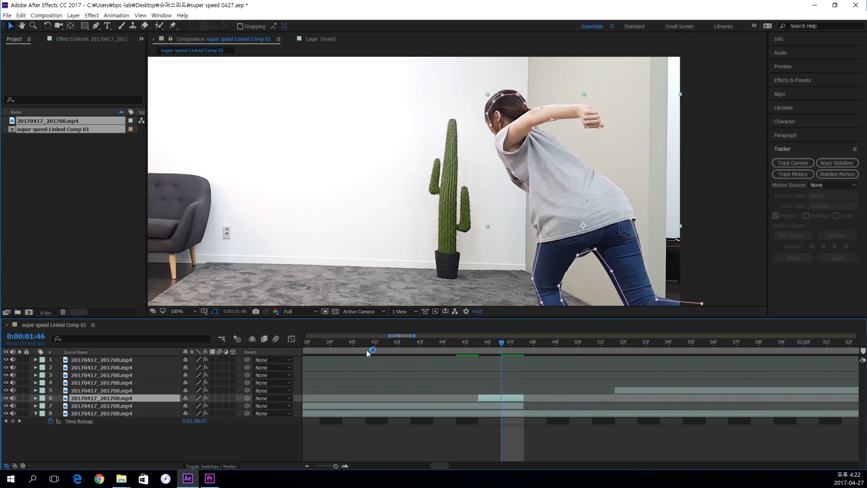
click(315, 311)
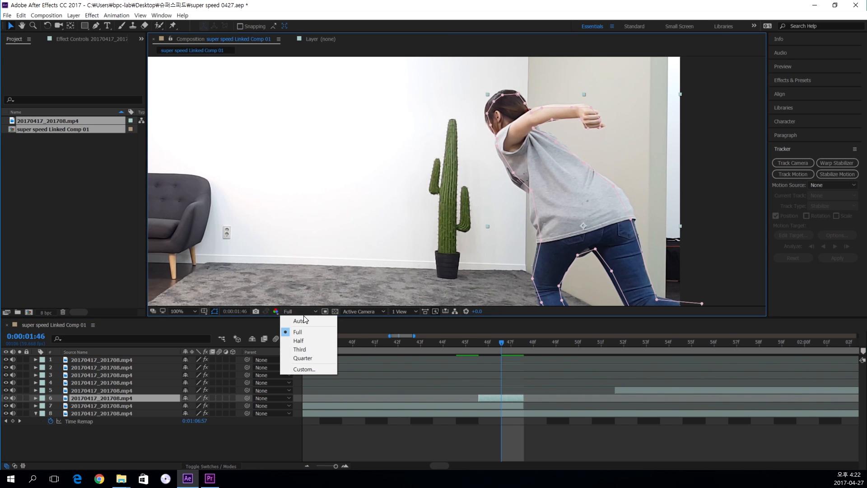
click(316, 310)
click(316, 310)
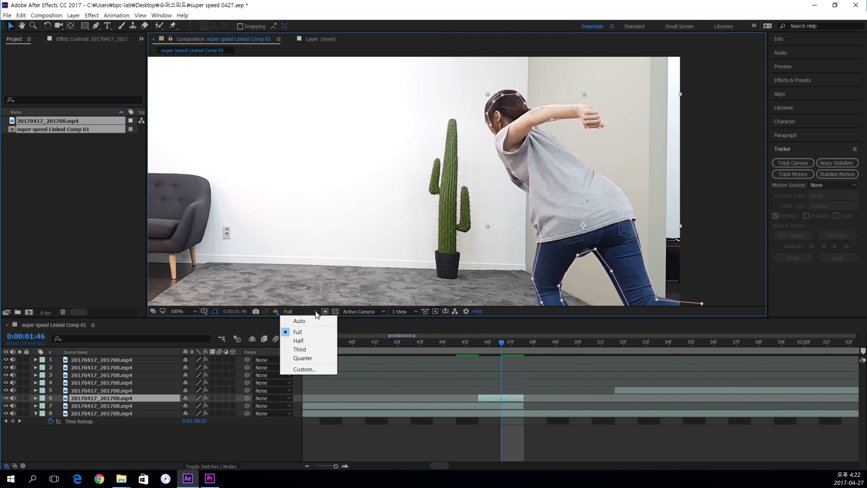
click(310, 342)
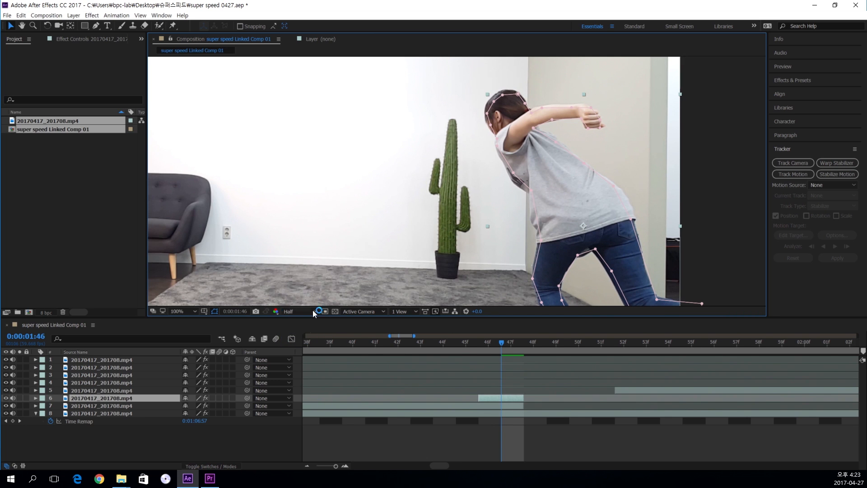
click(467, 427)
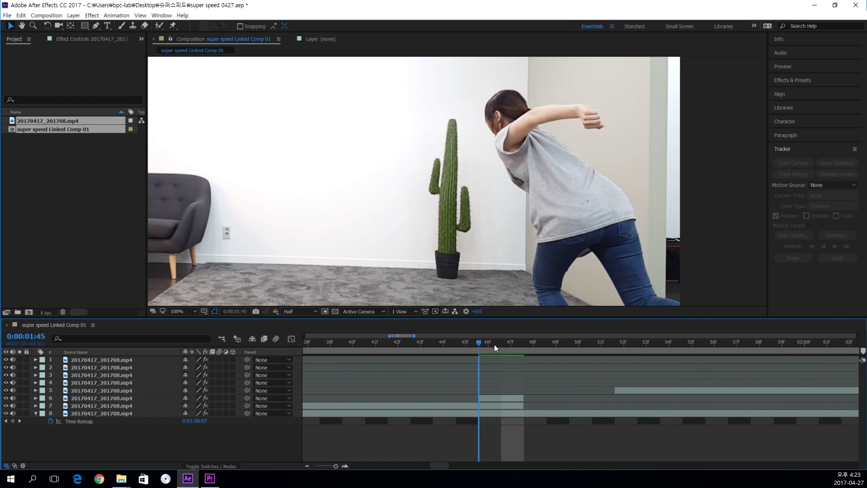
Apply the Directional Blur effect to the short masked runner layer at 0:00:01:46.
click(513, 400)
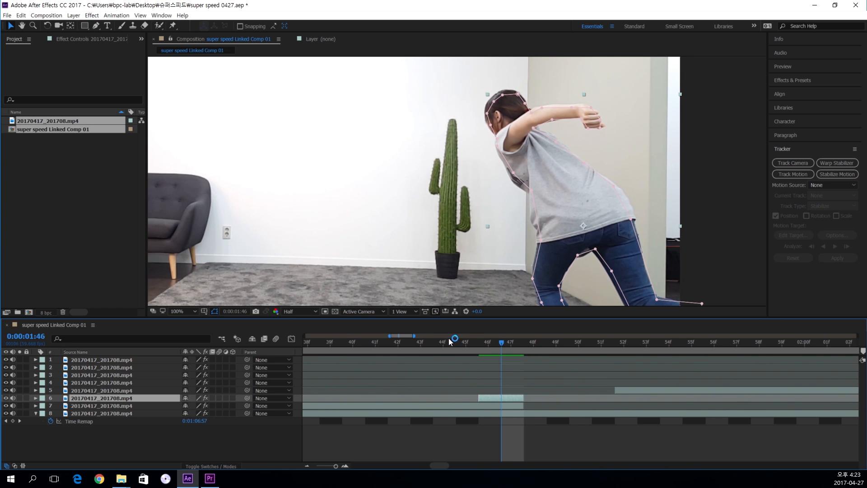
click(91, 17)
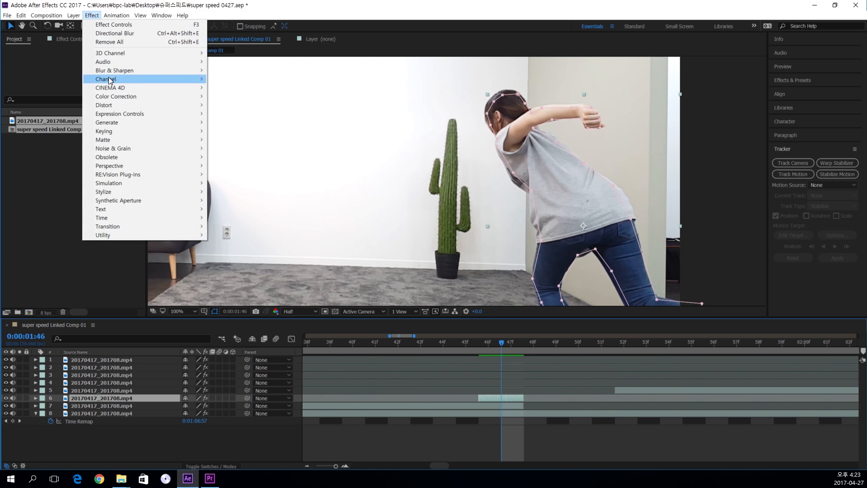
mouse_move(110, 73)
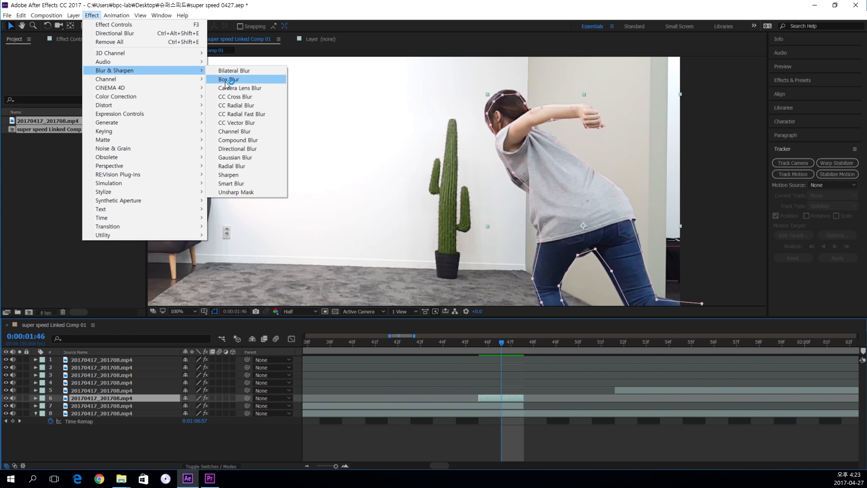
click(261, 153)
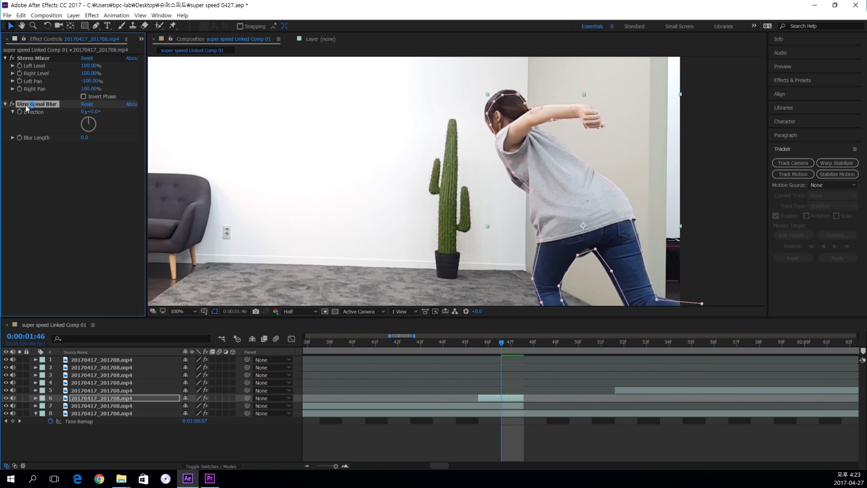
click(62, 150)
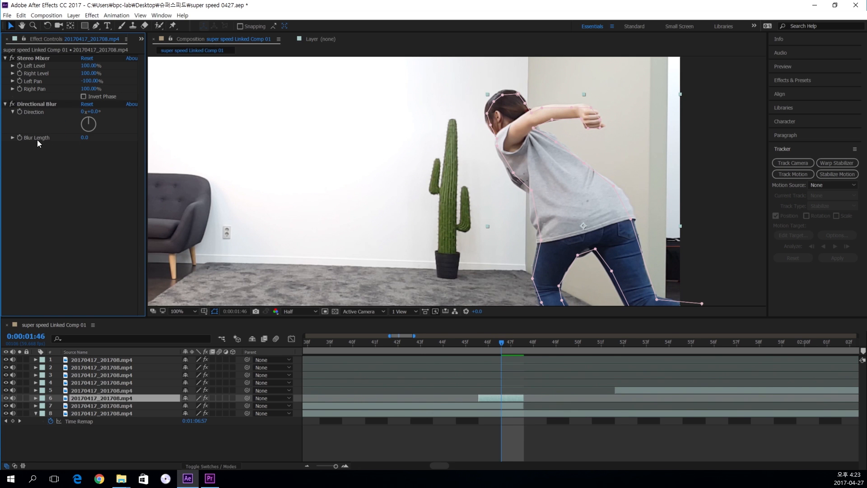
Set the Directional Blur's Blur Length to 70 and its Direction to 90° on the masked runner layer.
drag(85, 138, 442, 165)
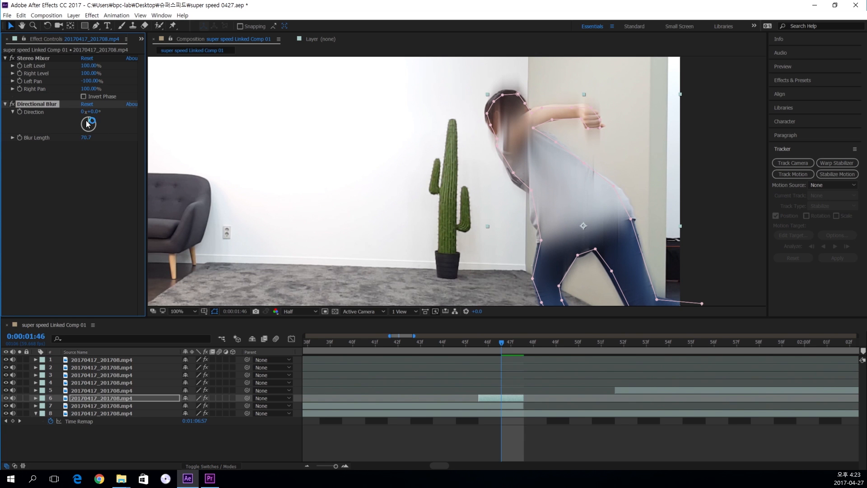
click(93, 136)
key(Return)
click(69, 177)
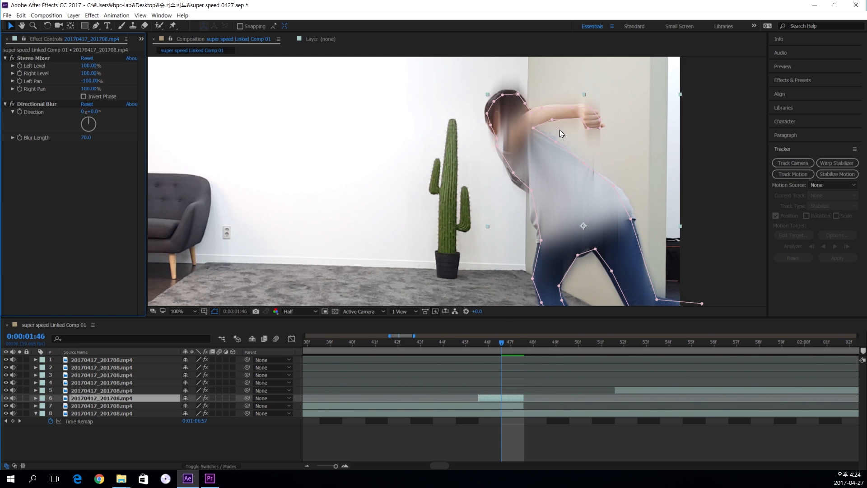
mouse_move(500, 344)
mouse_down()
mouse_move(491, 344)
mouse_move(503, 343)
mouse_up()
click(101, 113)
click(99, 113)
text(90)
key(Return)
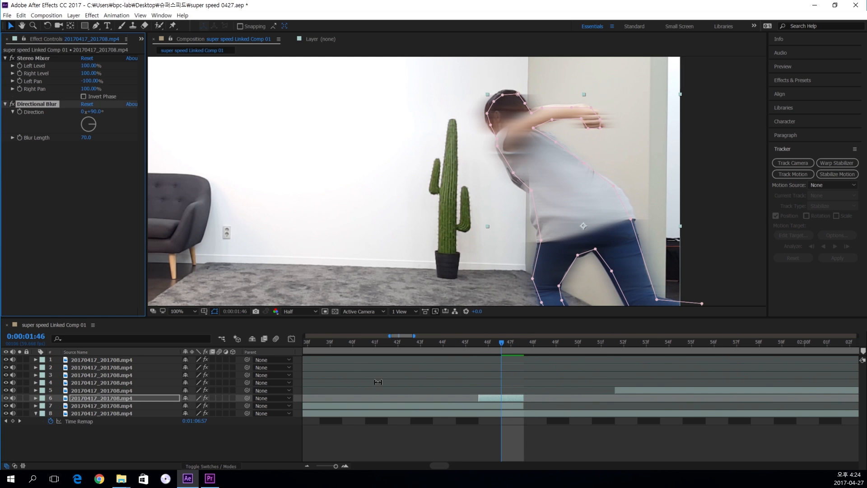
Expand the masked runner layer's Transform properties and make it a 3D layer.
click(517, 398)
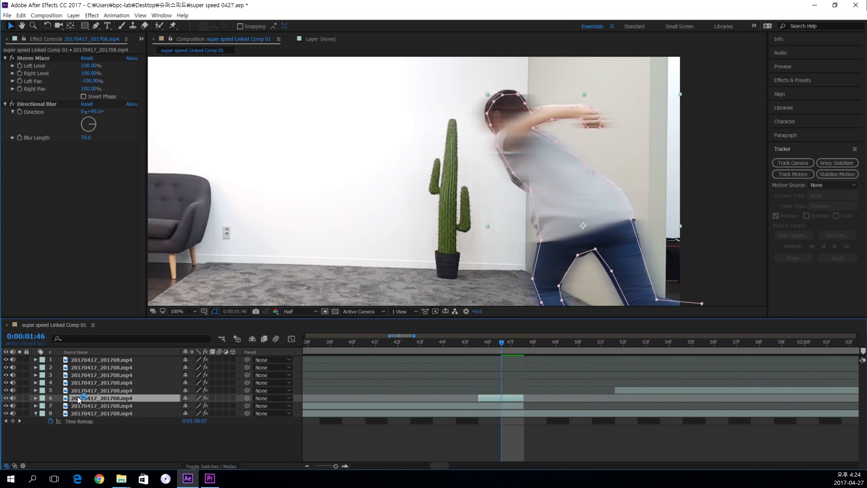
click(37, 398)
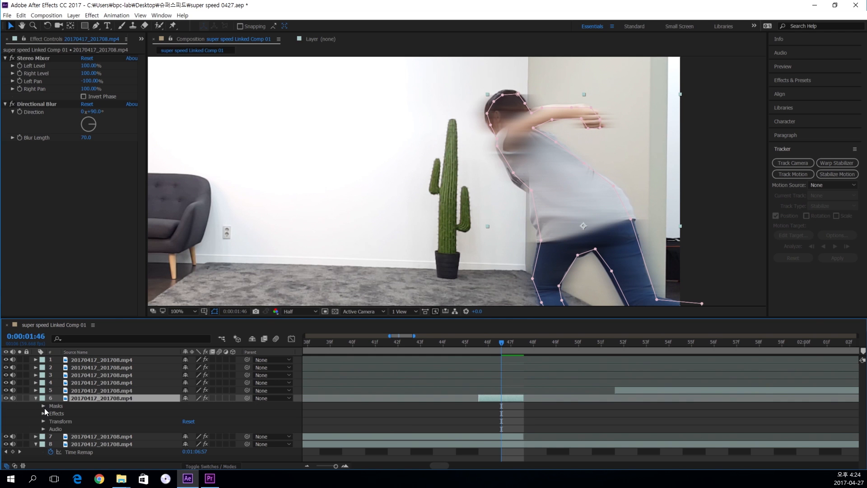
click(48, 422)
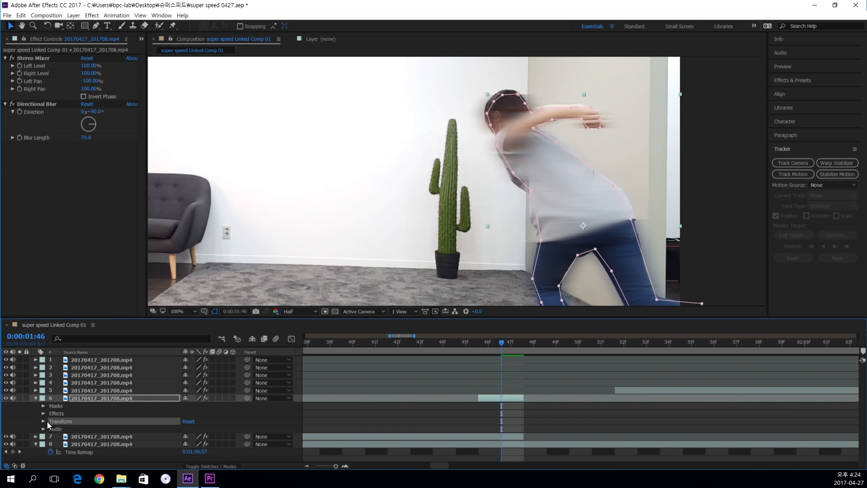
click(43, 421)
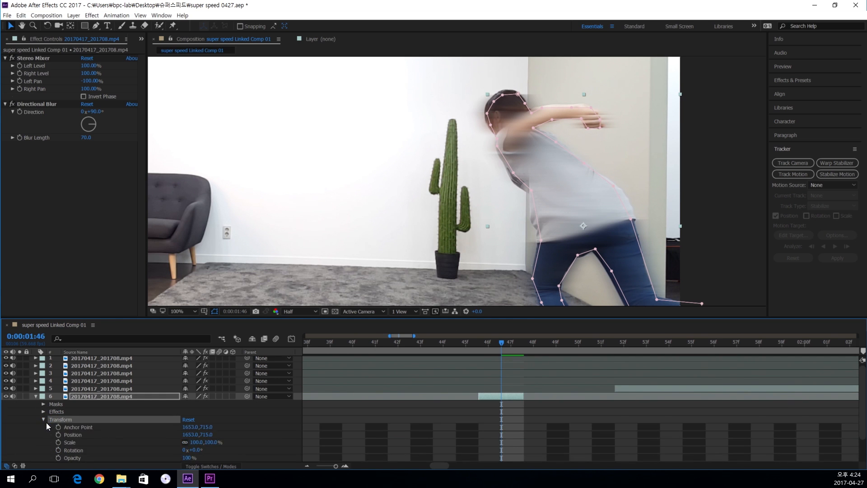
key(h)
drag(132, 429, 138, 405)
key(v)
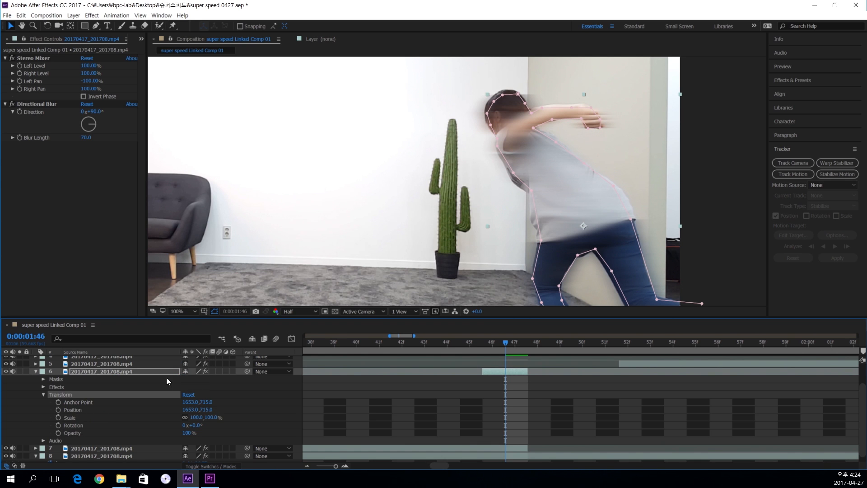
click(139, 373)
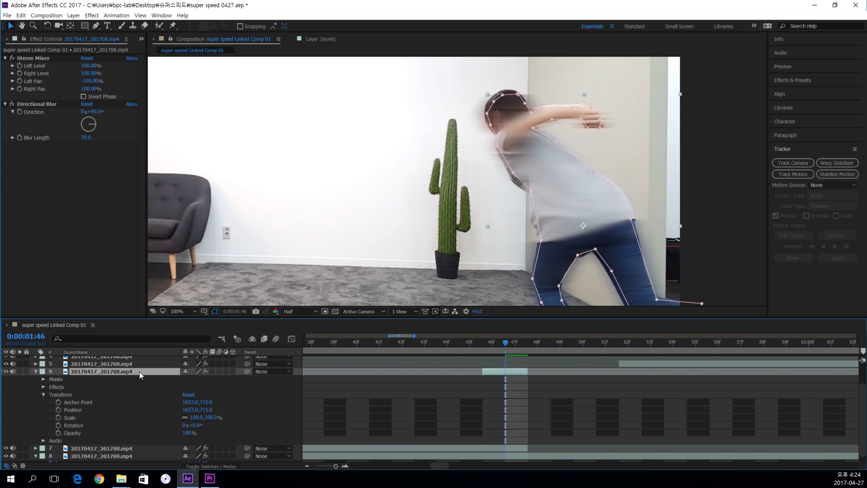
click(234, 371)
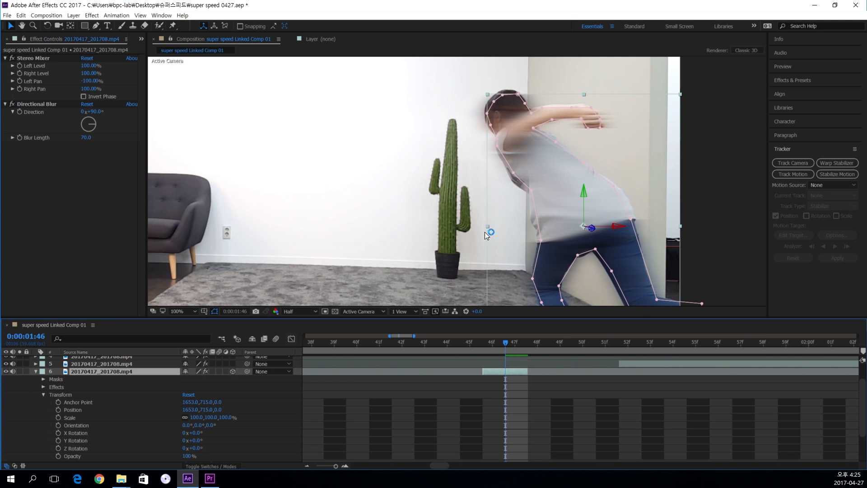
Move the blurred runner in front of the cactus, to a position of about 1467, 727.
scroll(558, 188, down, 1)
key(space)
drag(546, 175, 614, 177)
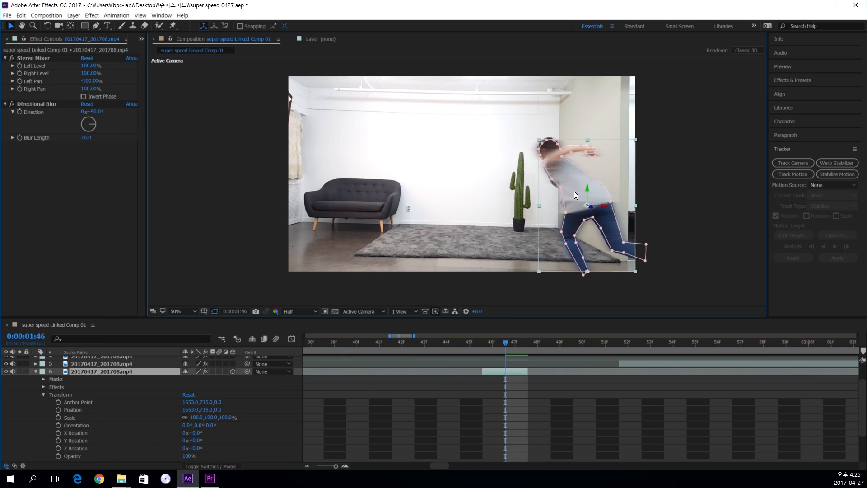
drag(601, 200, 566, 198)
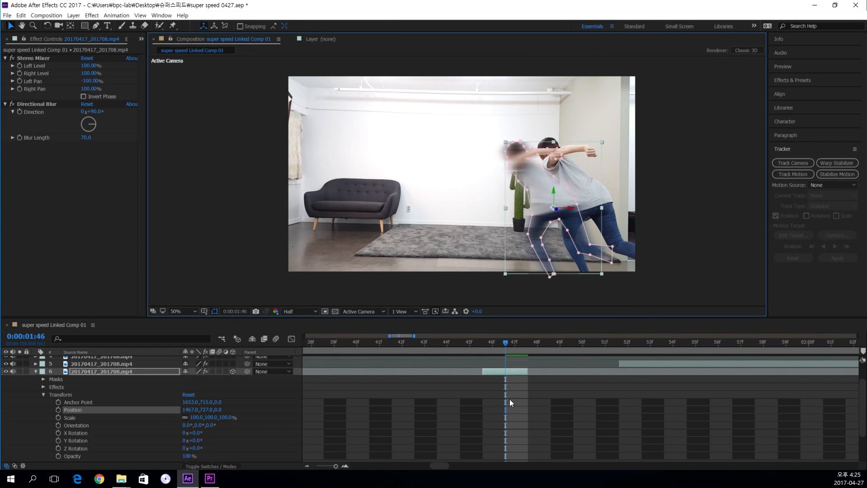
Compare with the jumping pose at 0:00:01:51, return to 0:00:01:46 and set the blurred layer's Y Rotation to about 42.6°.
click(519, 393)
click(513, 372)
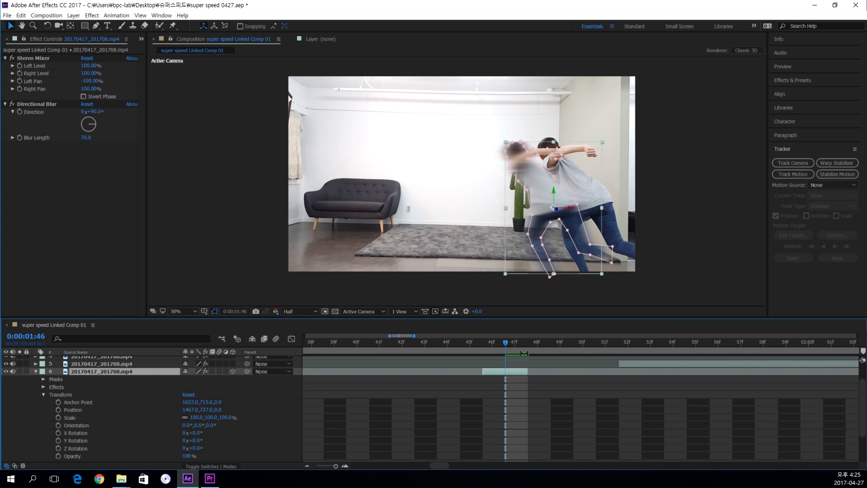
click(574, 342)
click(622, 342)
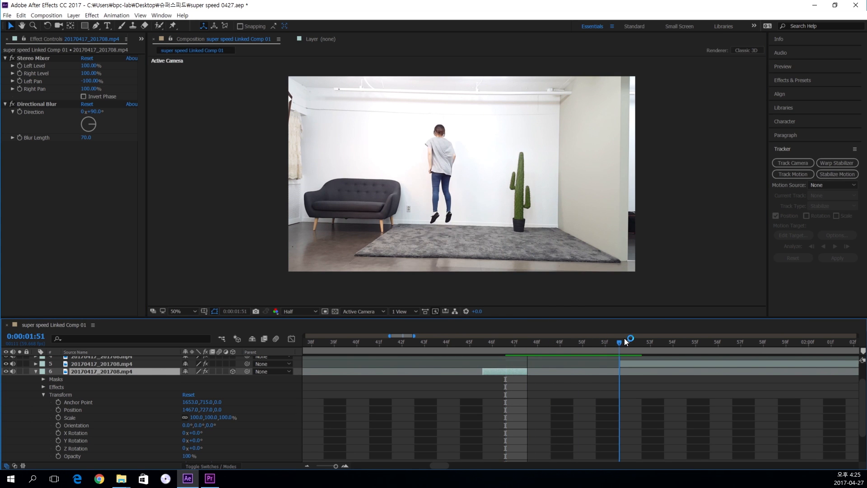
drag(614, 337, 506, 338)
scroll(131, 418, down, 3)
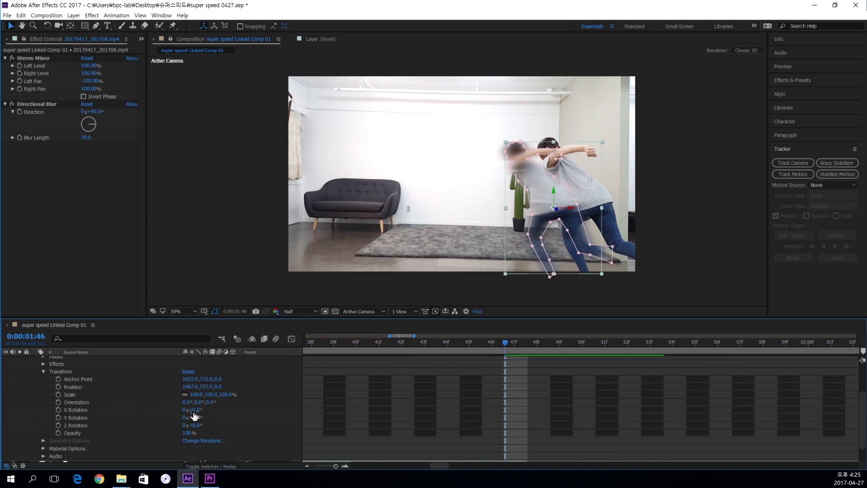
drag(194, 416, 229, 421)
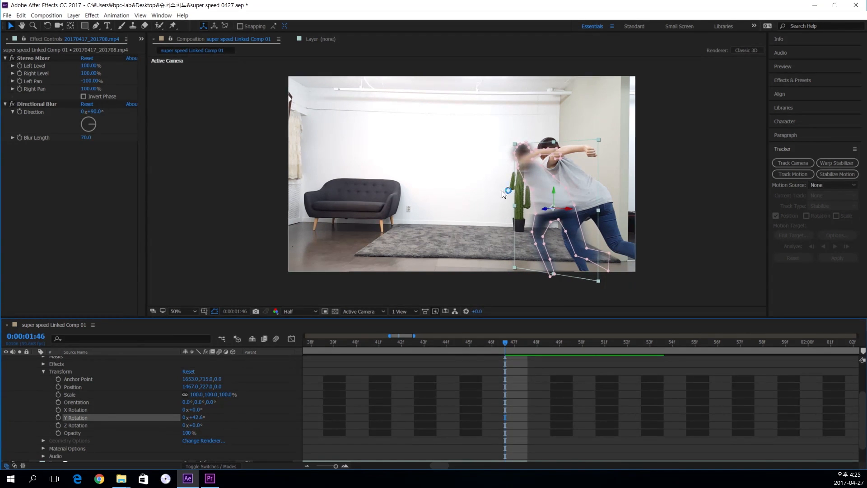
Set the blurred layer's Z Rotation to 5° and reposition it in depth to about 1499.9, 694.3, 291.1.
mouse_move(562, 201)
mouse_down()
mouse_move(540, 199)
mouse_move(560, 187)
mouse_move(554, 194)
mouse_up()
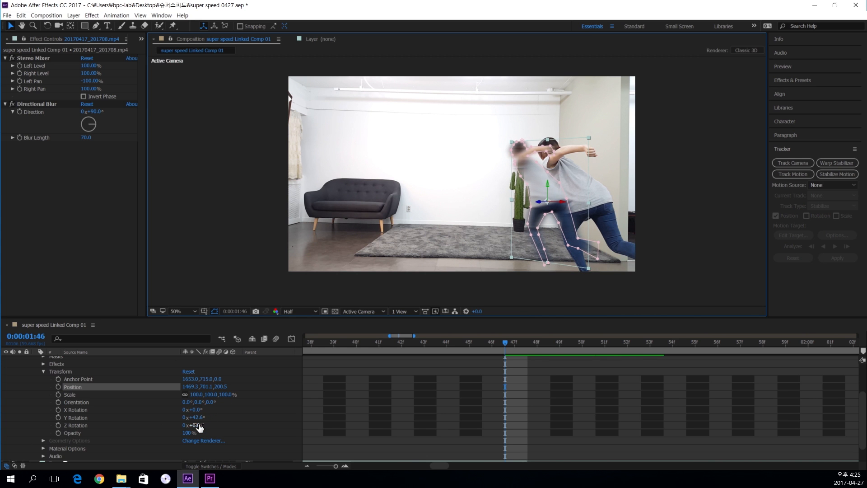
drag(195, 425, 231, 427)
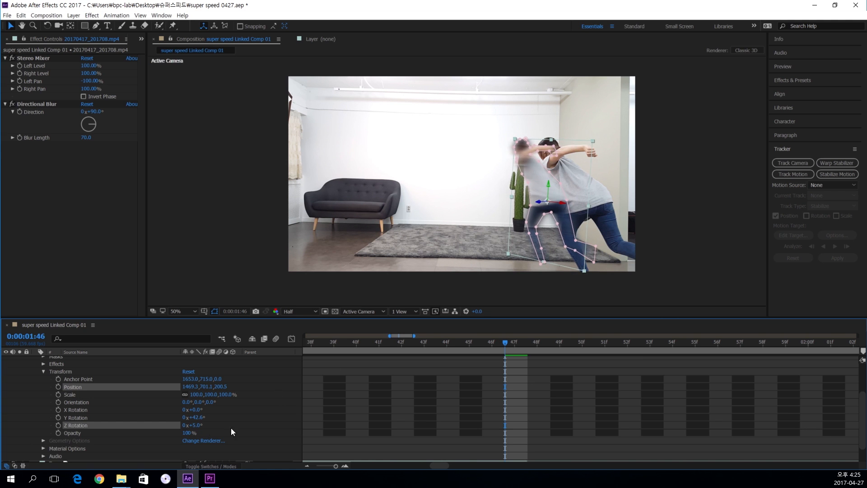
drag(564, 212, 562, 206)
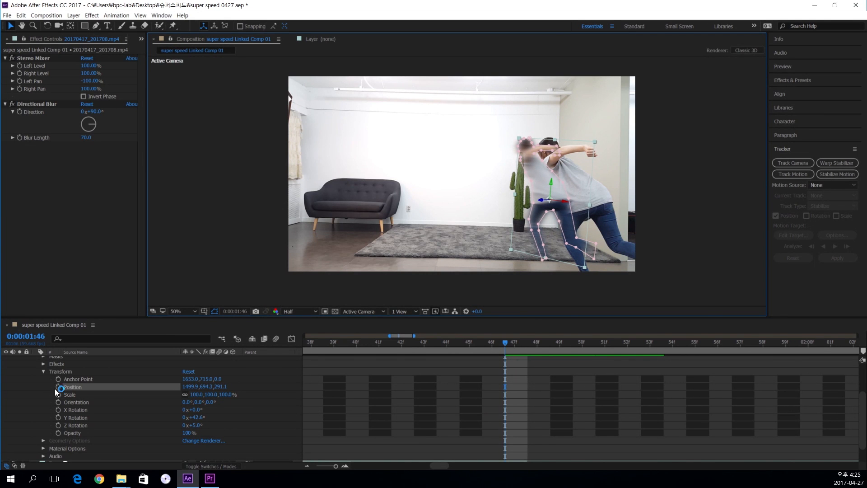
click(337, 392)
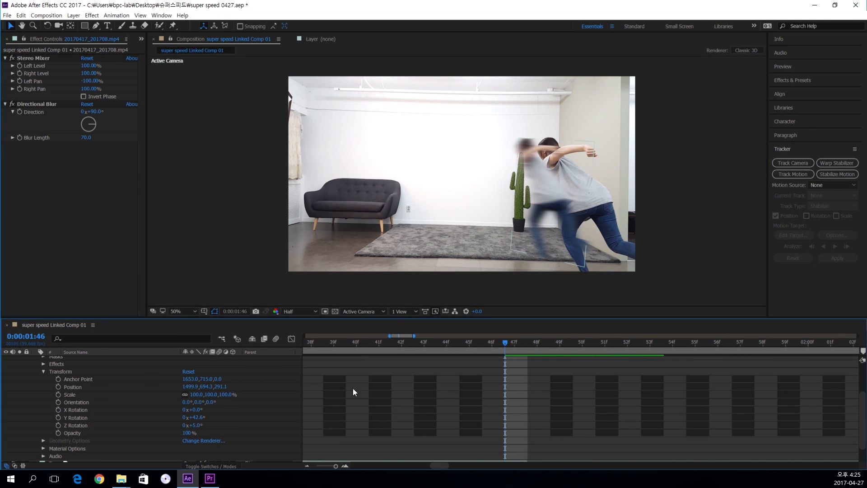
click(68, 372)
click(43, 372)
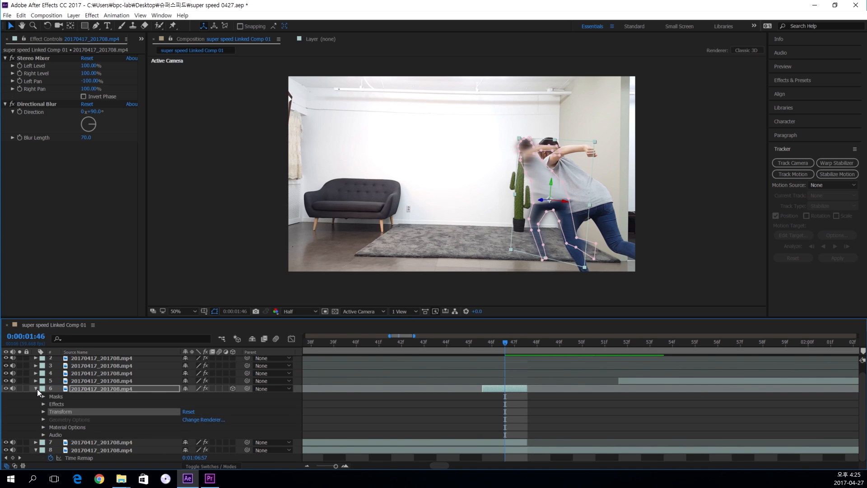
click(35, 389)
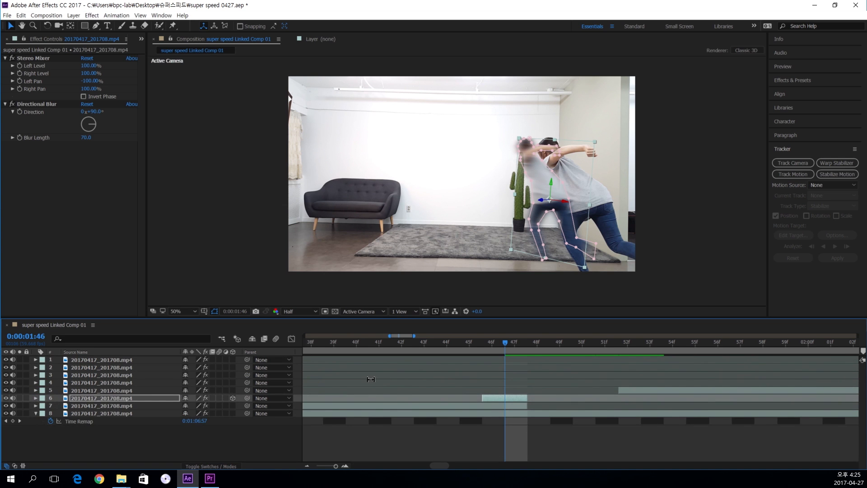
Shift the blurred layer to start at 0:00:01:47 and trim its end so it lasts one frame.
click(495, 396)
drag(505, 399, 549, 398)
drag(512, 353, 550, 354)
drag(570, 398, 550, 398)
Duplicate the one-frame blurred layer and place the copy at 0:00:01:49.
drag(524, 344, 565, 370)
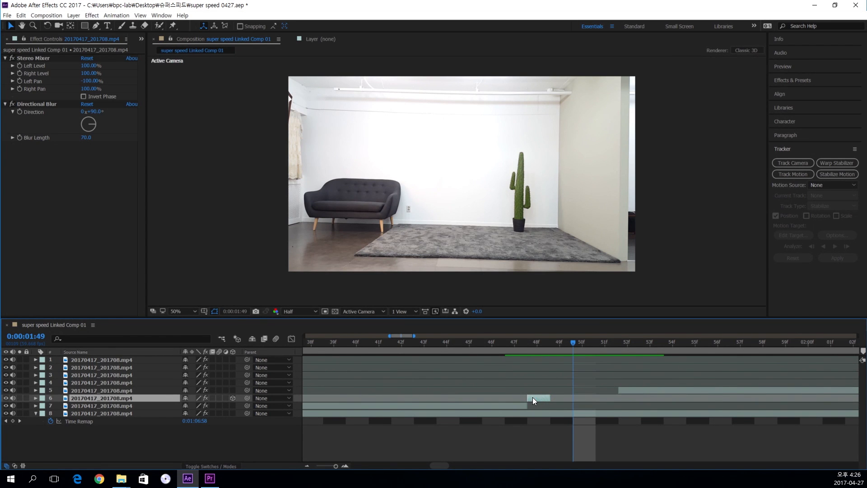
key(ctrl+d)
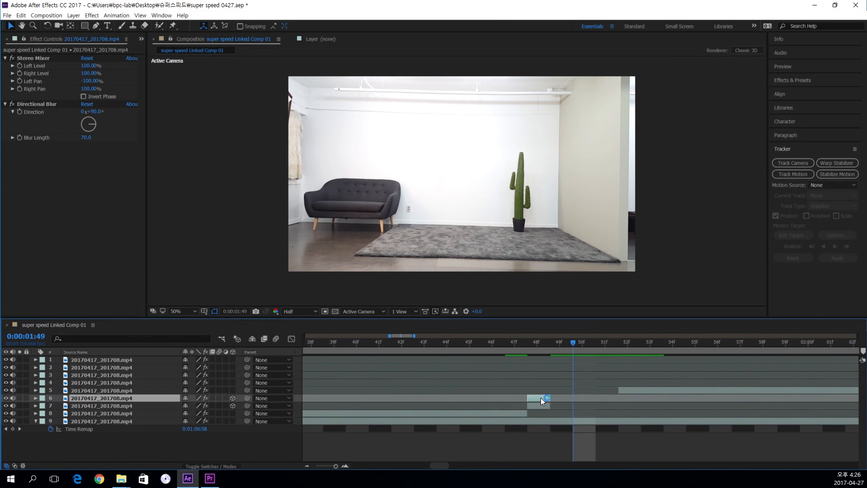
drag(541, 397, 582, 399)
Move the jumping segment so it starts at 0:00:01:50 and check the transition into it.
drag(572, 346, 596, 360)
drag(631, 389, 605, 392)
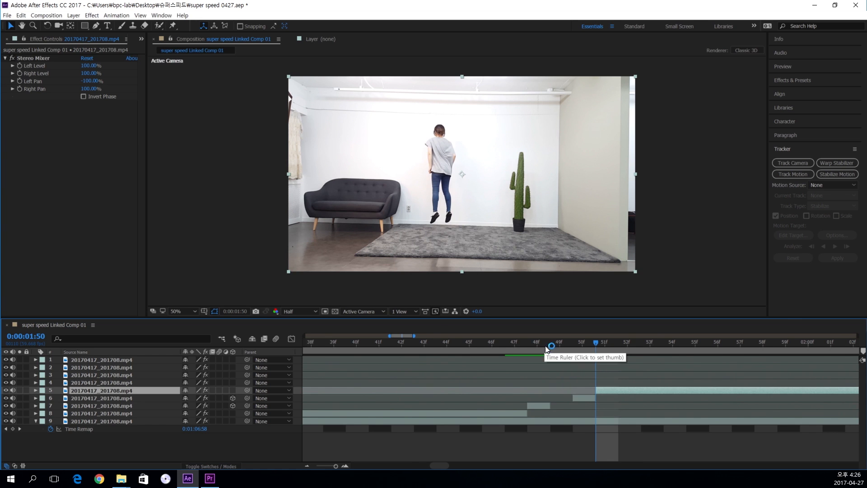
key(minus)
key(space)
drag(559, 378, 564, 379)
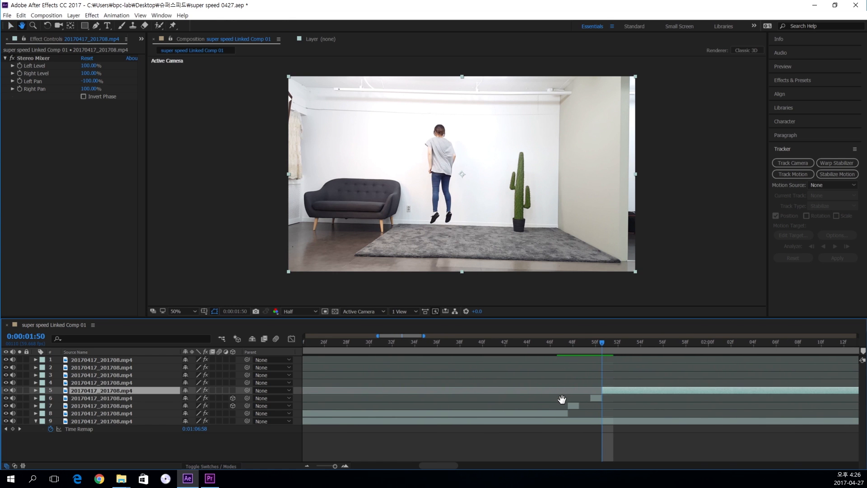
click(544, 346)
click(603, 345)
mouse_move(603, 344)
mouse_down()
mouse_move(574, 343)
mouse_move(603, 349)
mouse_up()
Stack the duplicated blurred layer above the jumping segment and shift it to start at 0:00:01:50.
click(596, 400)
drag(134, 398, 132, 389)
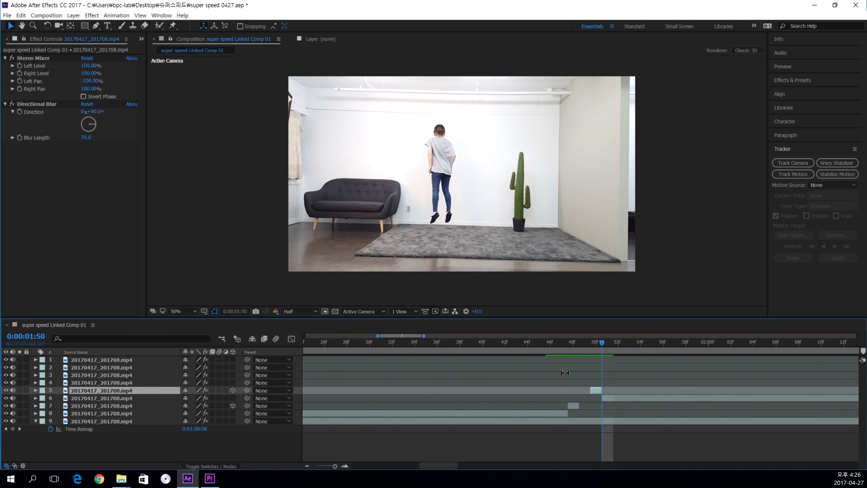
click(605, 434)
key(=)
drag(587, 390, 609, 389)
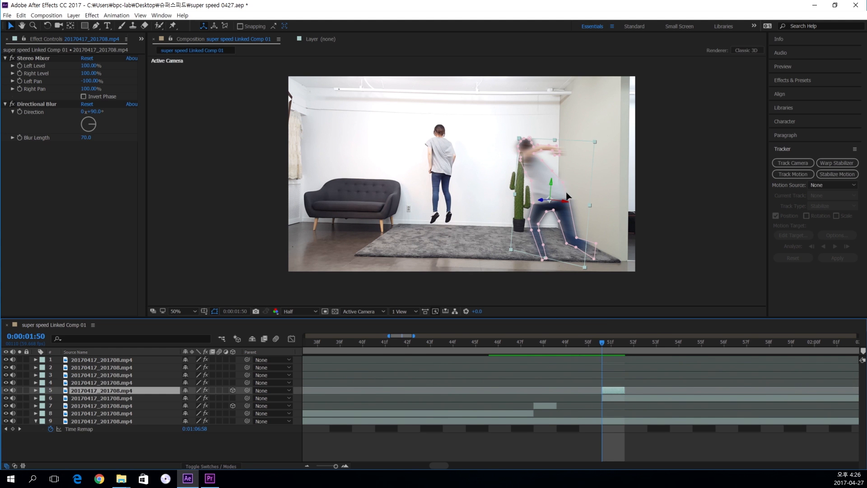
Move the duplicated blurred runner next to the jumping figure, just behind her and slightly overlapping.
drag(568, 205, 474, 179)
key(ctrl+z)
key(ctrl+z)
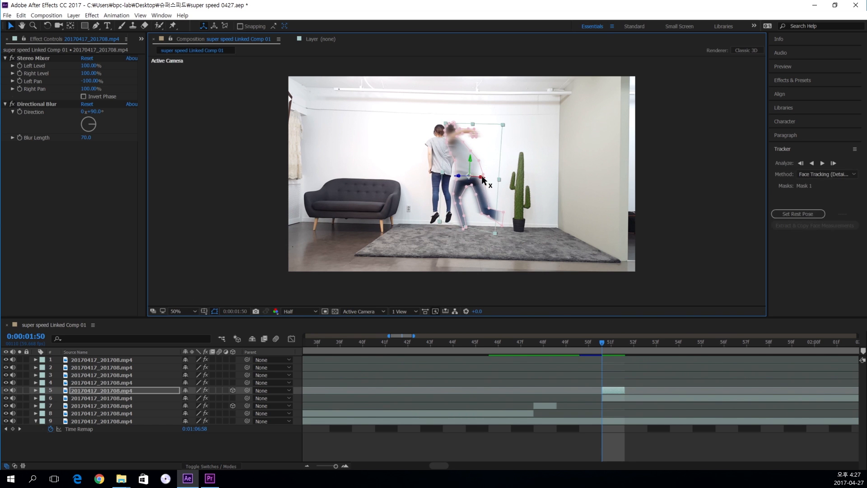
drag(482, 178, 464, 161)
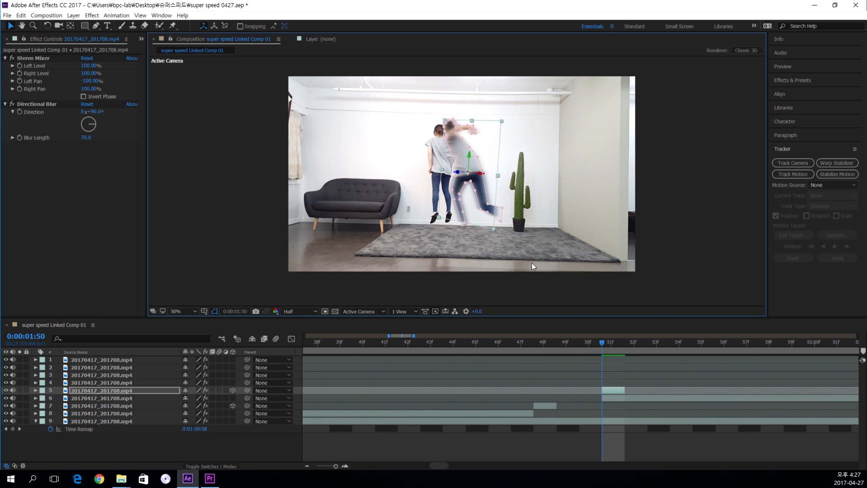
Scale the blurred runner copy at 0:00:01:50 to 89%, nudge its position, and set Y Rotation to 30.6° and Z Rotation to 13°.
click(34, 390)
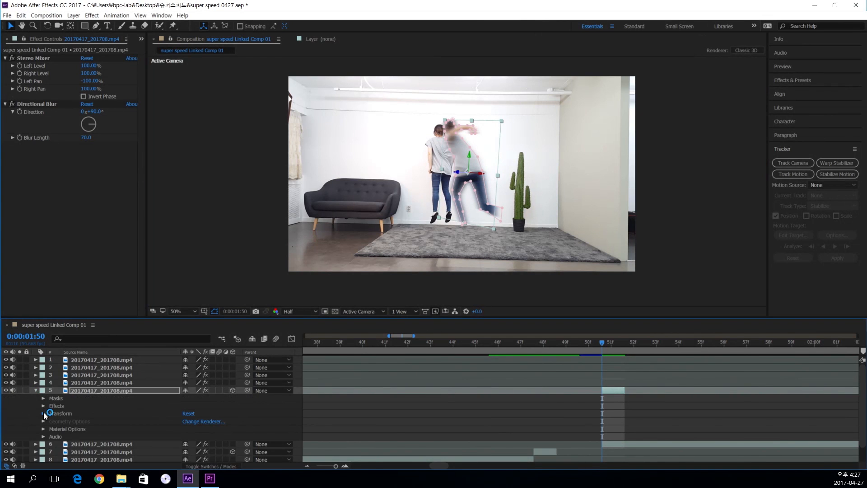
click(43, 413)
drag(193, 420, 190, 419)
drag(470, 164, 468, 170)
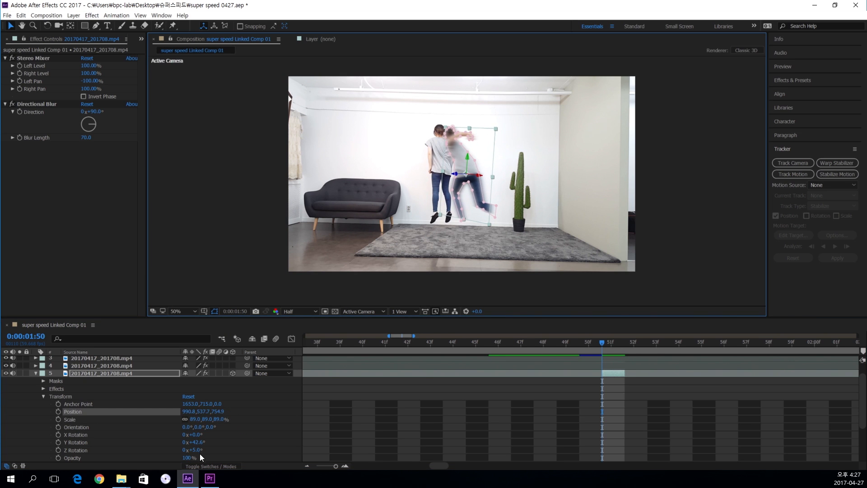
drag(194, 443, 200, 454)
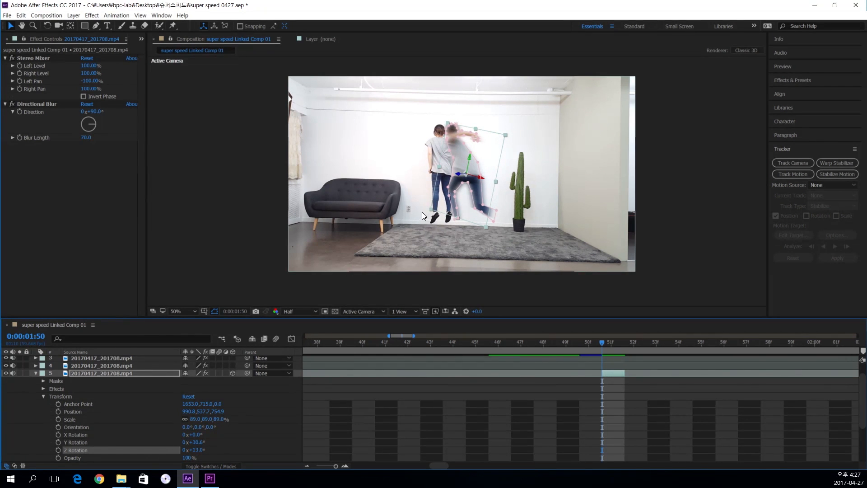
click(36, 372)
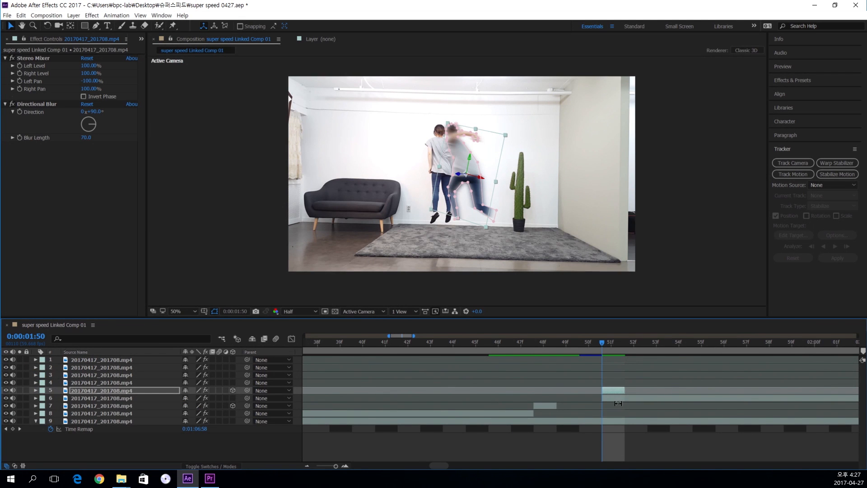
Shift the adjusted blurred copy one frame earlier to 0:00:01:49 and stack it below the jumping segment.
drag(614, 389, 593, 391)
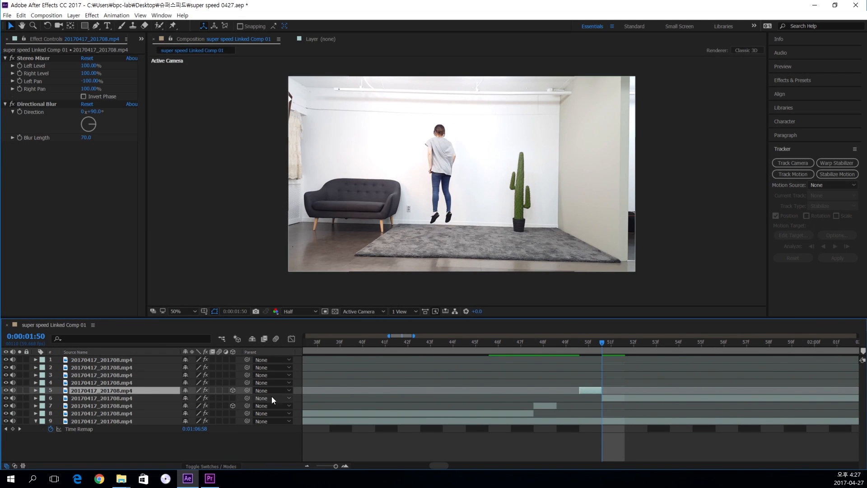
click(131, 397)
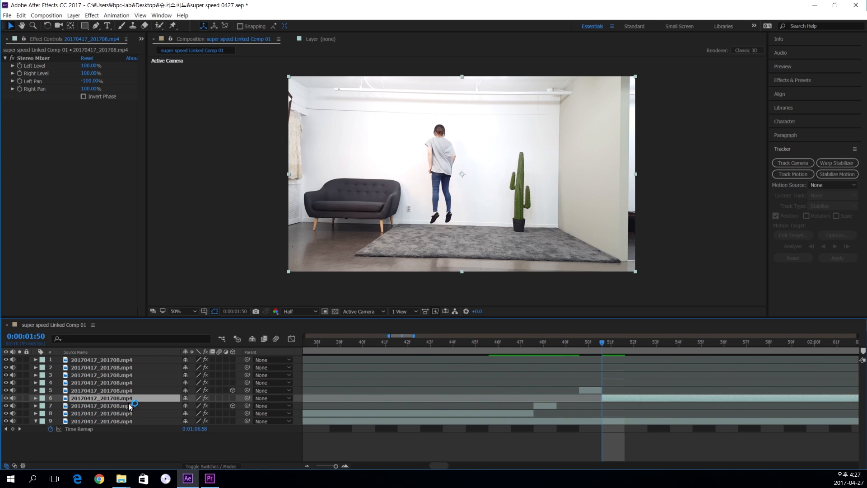
drag(116, 389, 116, 402)
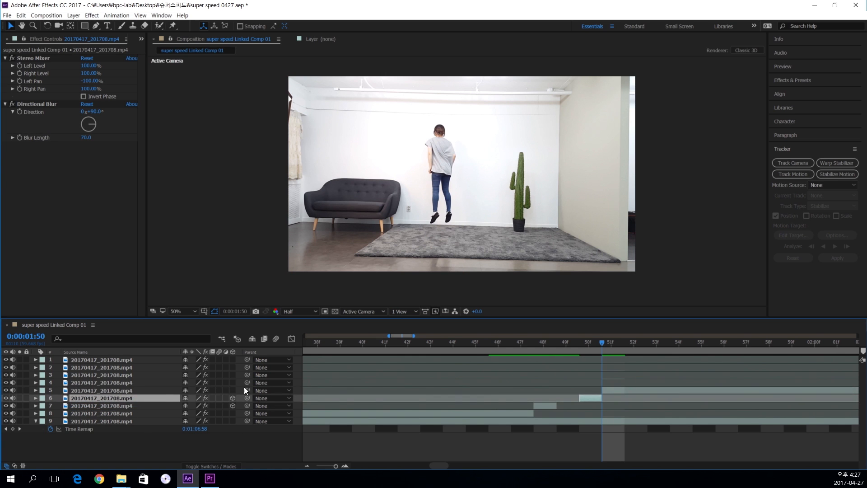
Limit the work area to the super-speed section, from 0:00:01:16 to about 0:00:02:25.
click(598, 447)
key(minus)
key(minus)
key(minus)
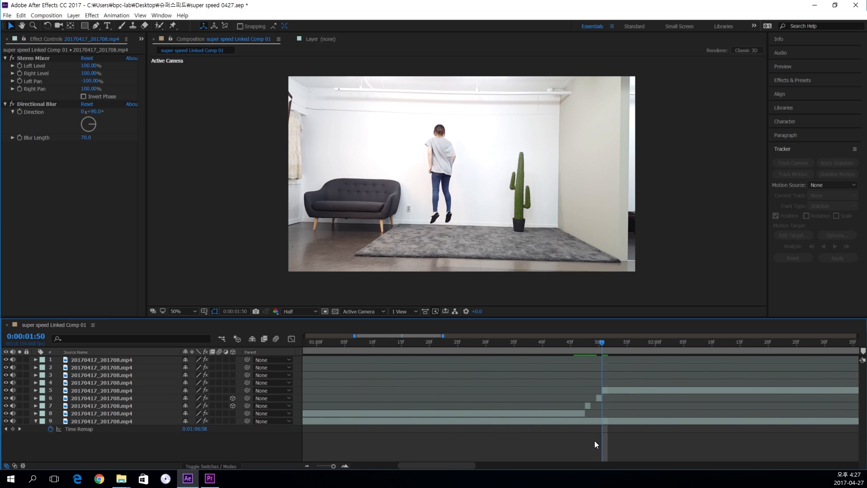
key(minus)
key(minus)
key(minus)
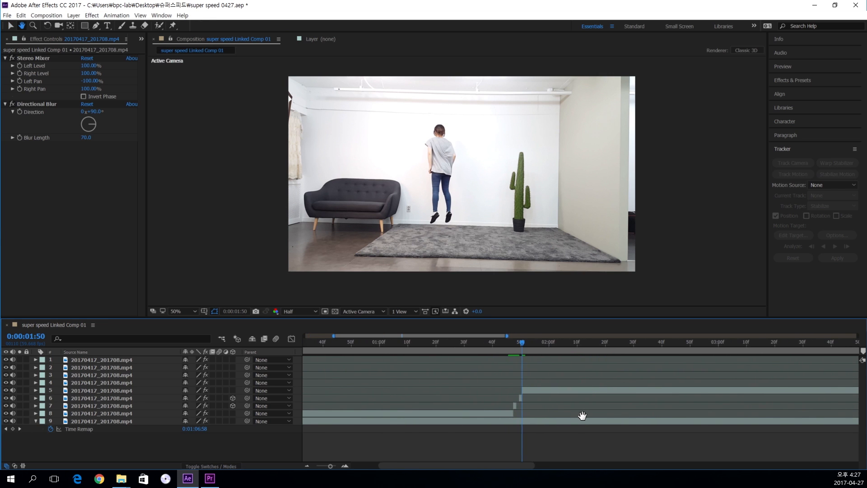
key(minus)
key(minus)
key(minus)
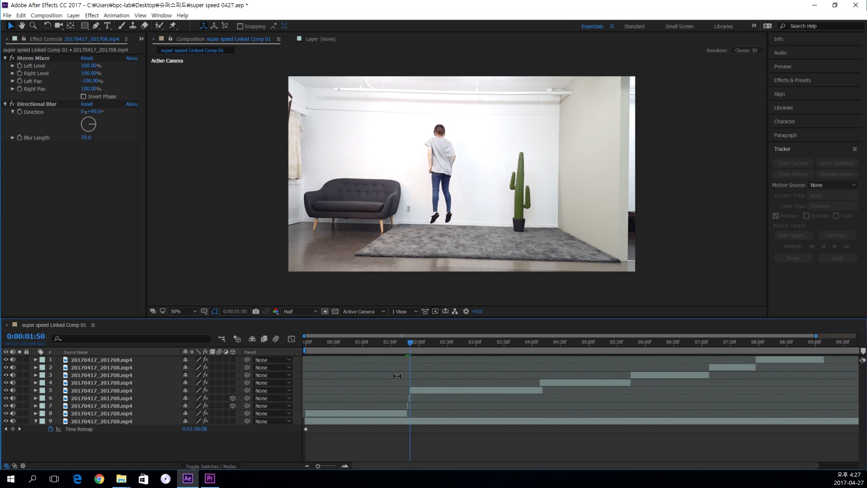
drag(390, 344, 377, 343)
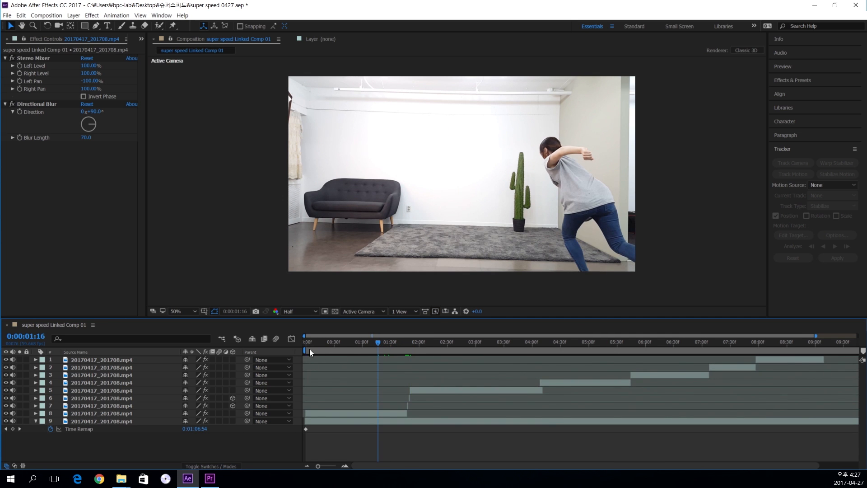
drag(304, 348, 378, 349)
key(minus)
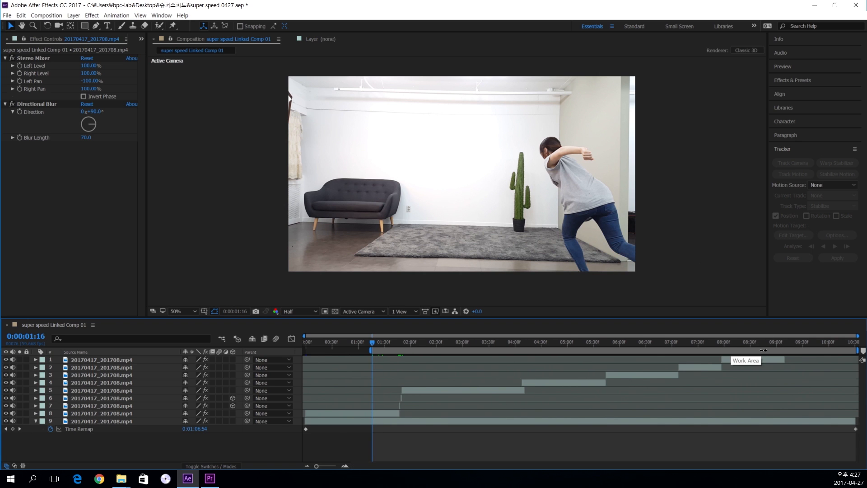
drag(857, 351, 434, 358)
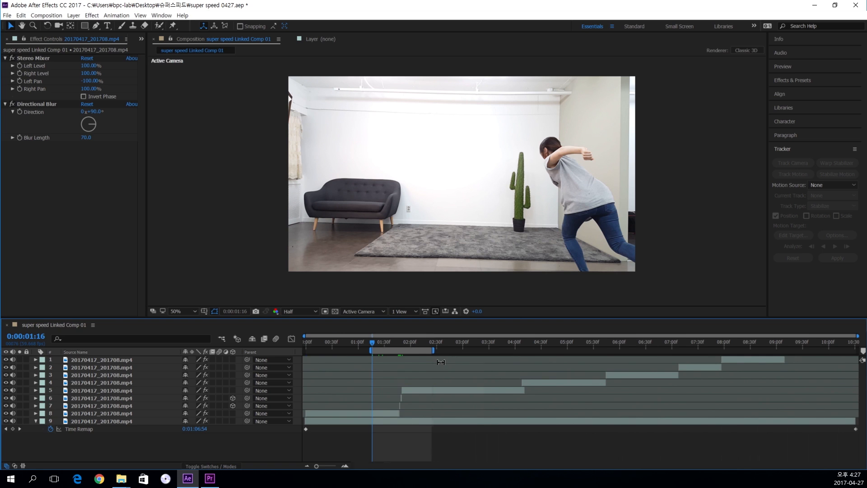
Mute the audio of all nine layers and preview the work area.
key(equal)
key(space)
mouse_move(519, 370)
mouse_down()
mouse_move(513, 374)
mouse_move(523, 375)
mouse_up()
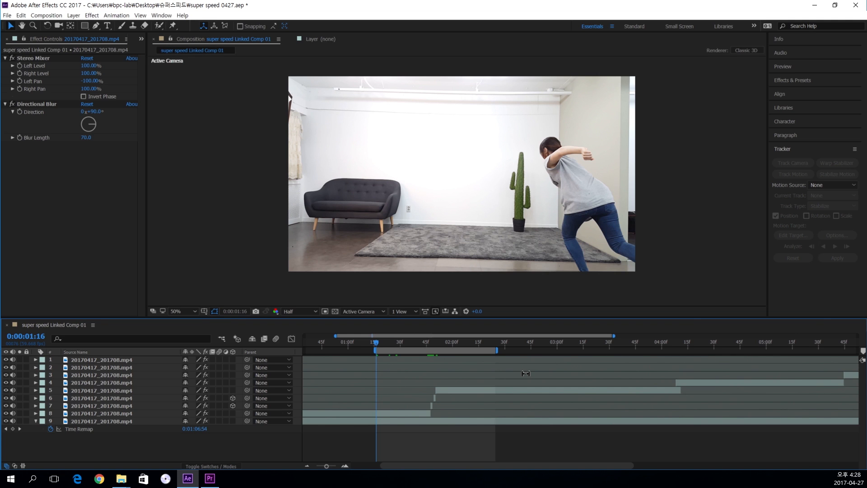
drag(6, 362, 9, 423)
key(space)
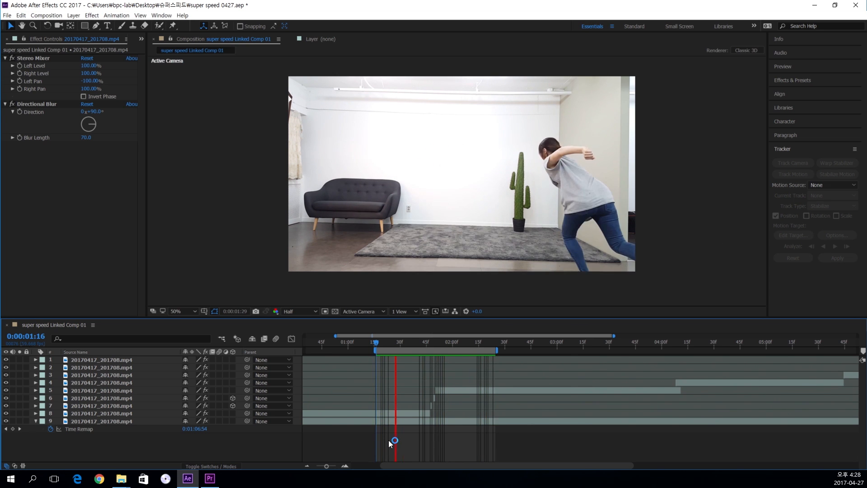
key(space)
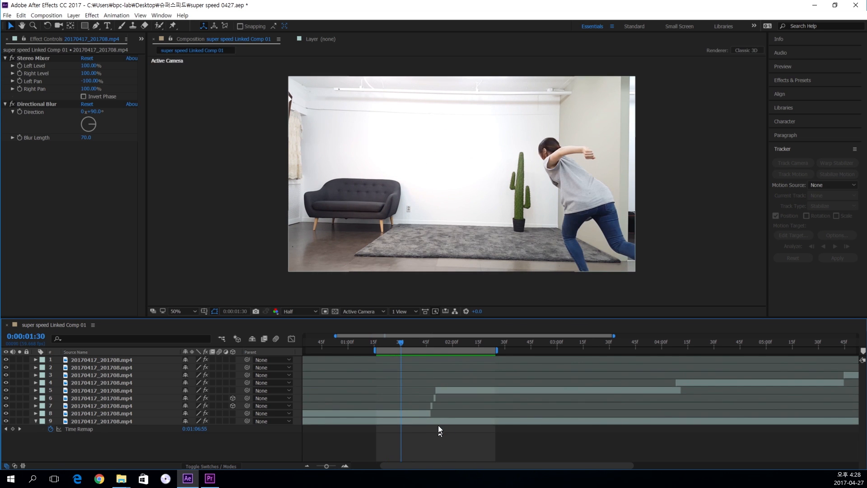
Examine the frames from 0:00:01:49 back to 0:00:01:47 to compare the two blurred copies and the gap between them.
click(435, 346)
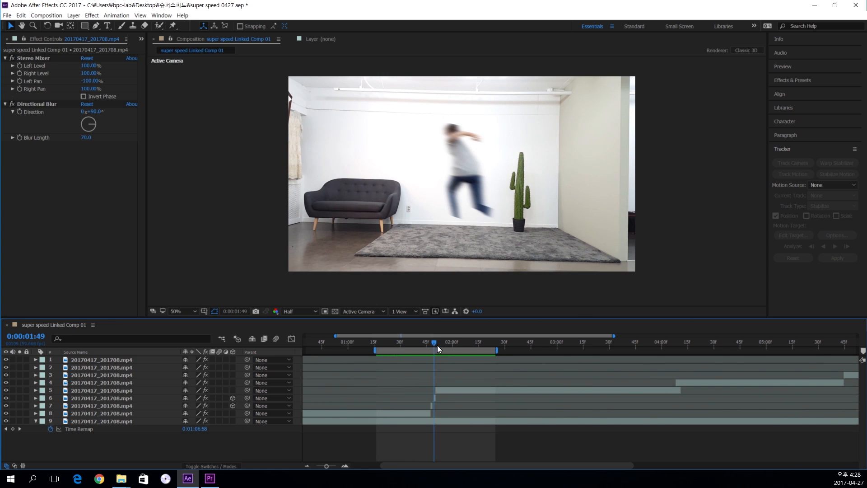
key(equal)
key(equal)
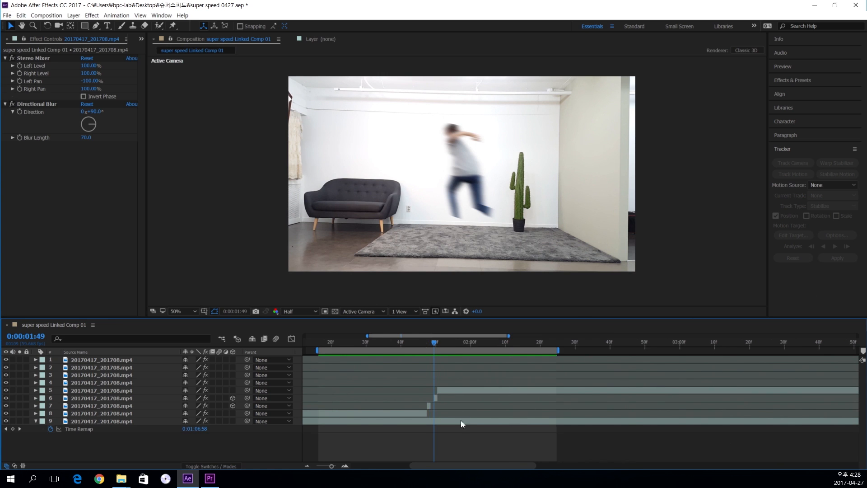
click(426, 343)
key(equal)
key(equal)
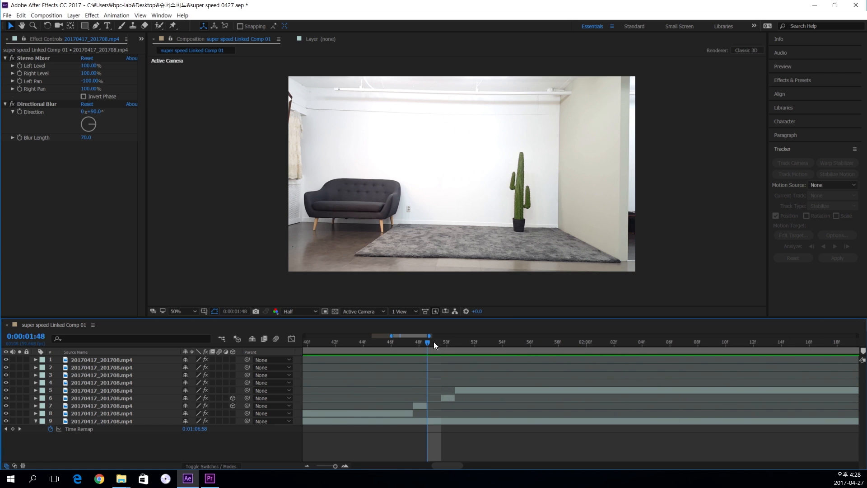
drag(406, 336, 395, 339)
key(minus)
key(minus)
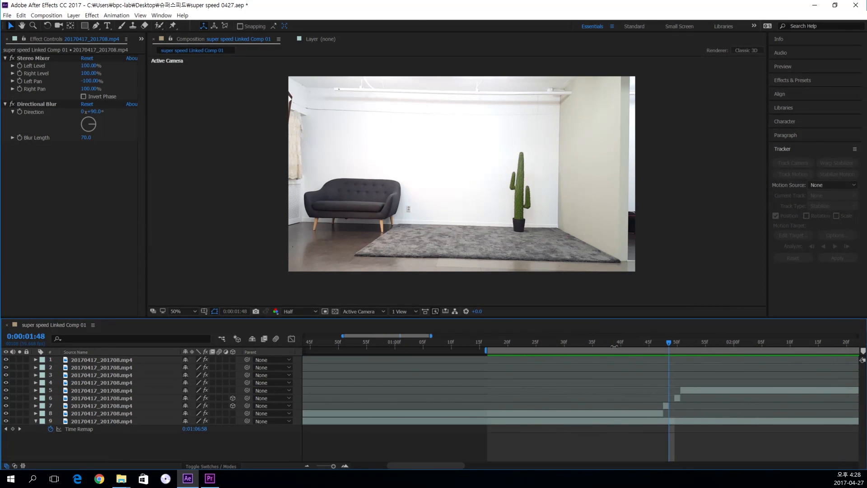
click(664, 343)
key(equal)
key(equal)
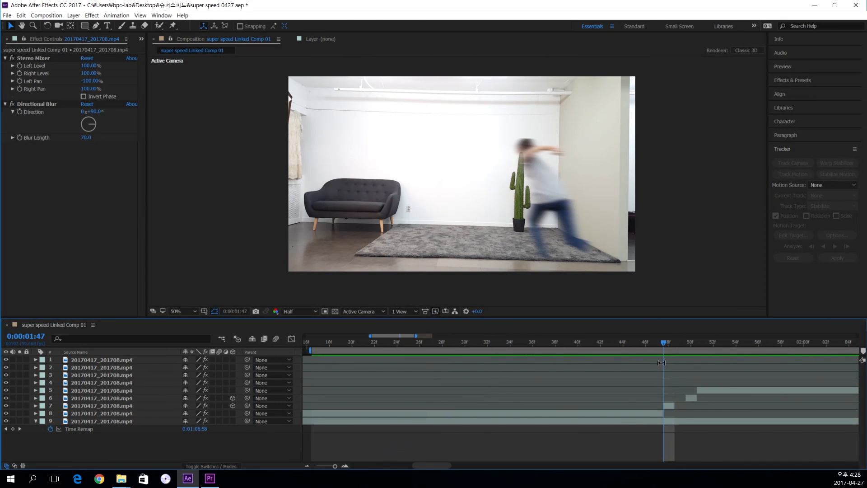
Inspect the first blurred copy and the running frames before it, then return to the second copy at 0:00:01:49.
click(679, 402)
drag(678, 386, 543, 391)
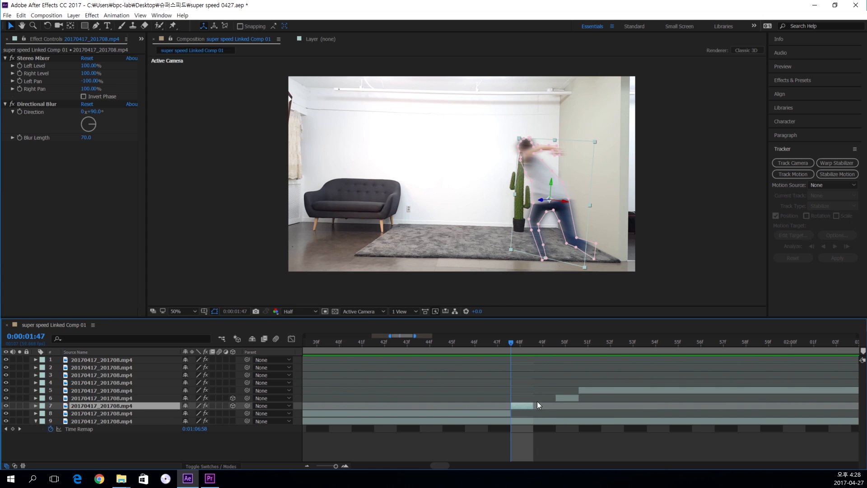
drag(511, 345, 468, 344)
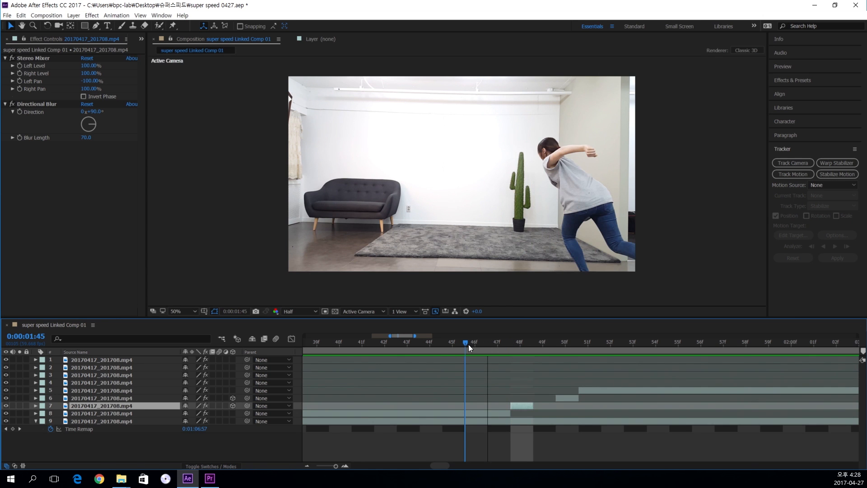
key(minus)
click(511, 343)
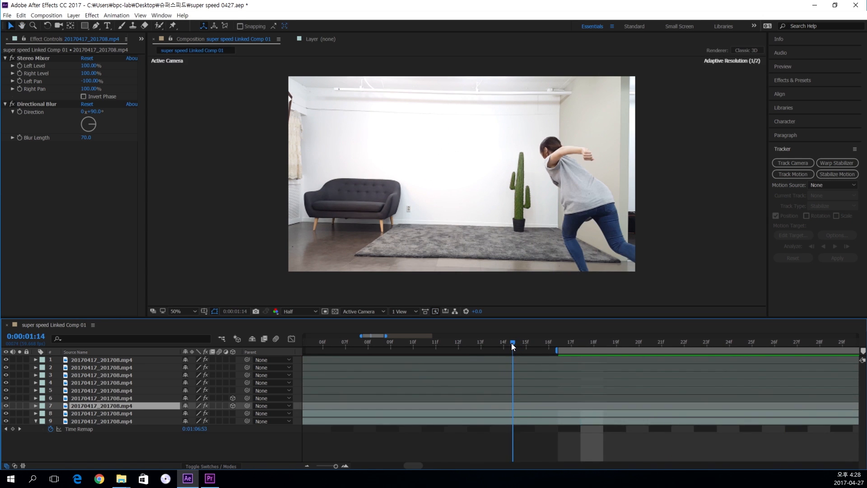
drag(576, 373, 501, 375)
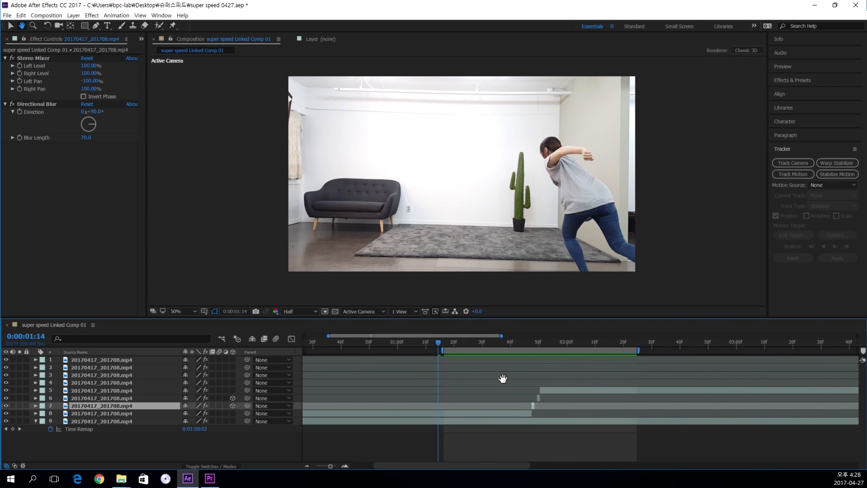
click(538, 343)
drag(537, 343, 536, 343)
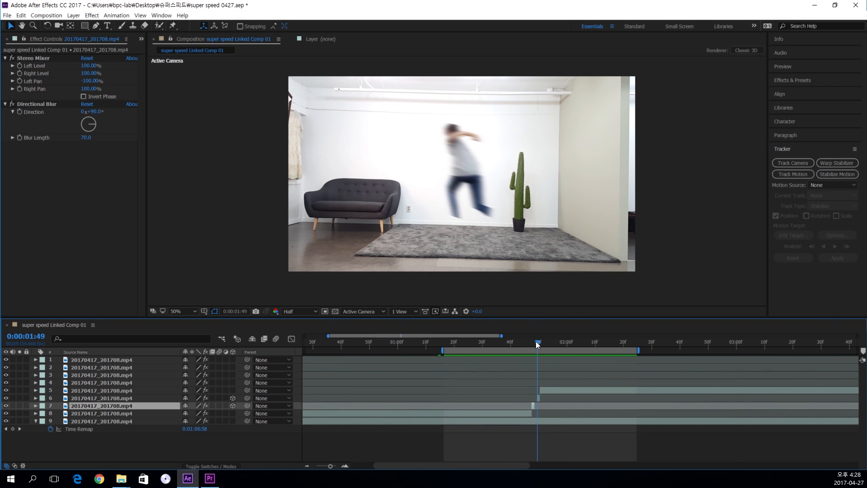
Set the opacity of both one-frame blurred runner layers to 70%.
key(equal)
click(536, 399)
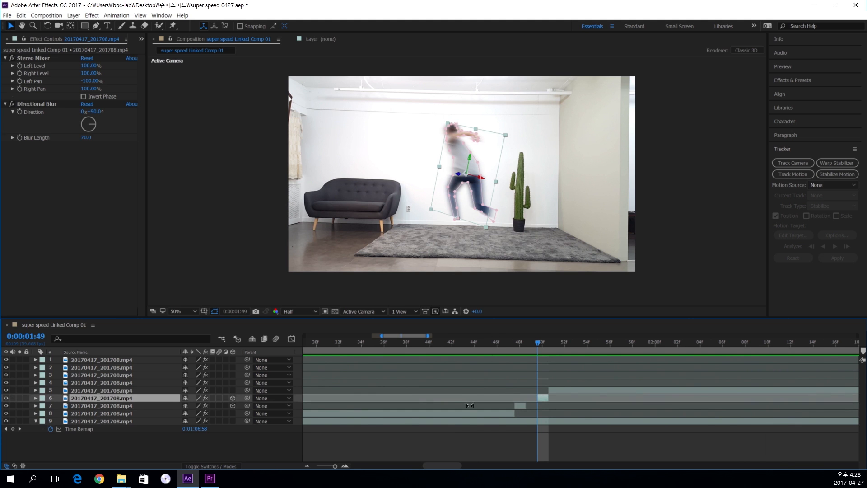
shift+click(519, 405)
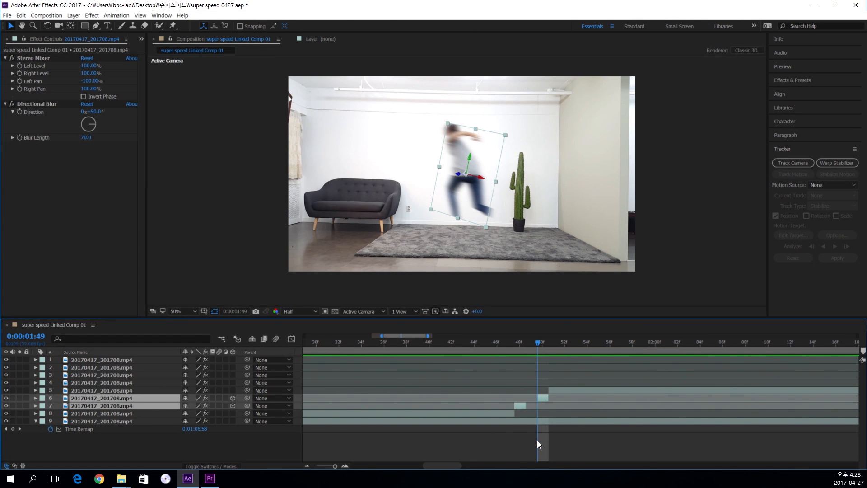
key(t)
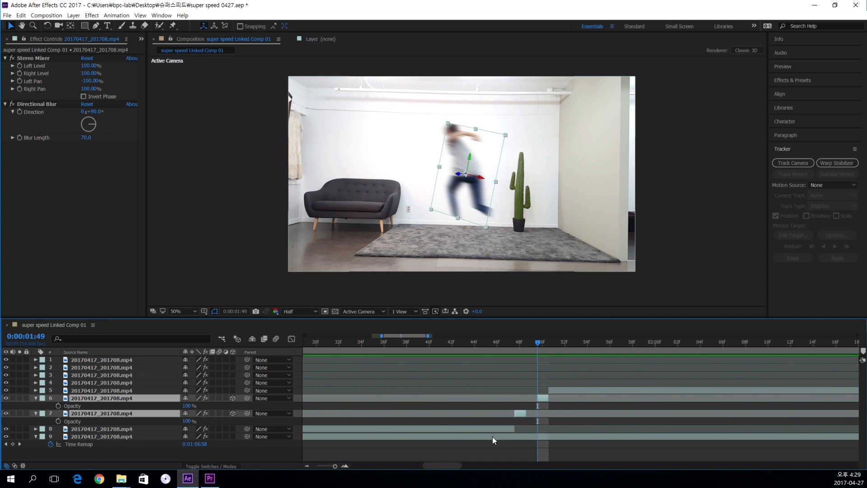
click(163, 406)
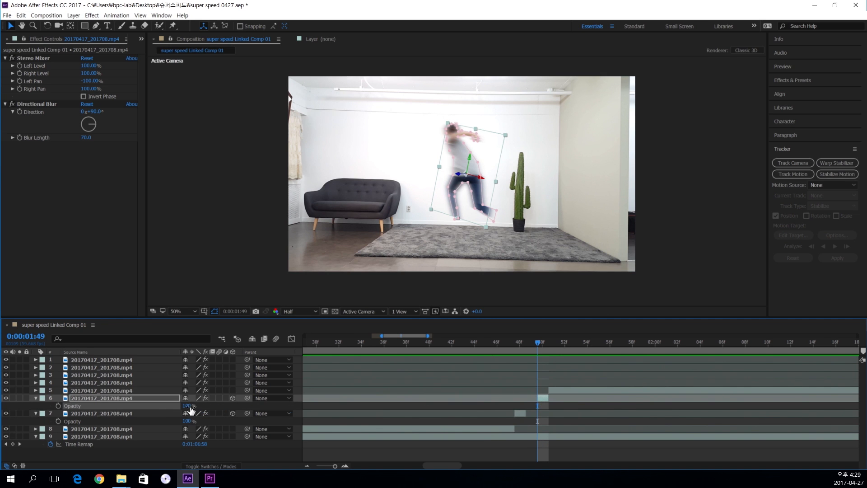
click(185, 407)
text(70)
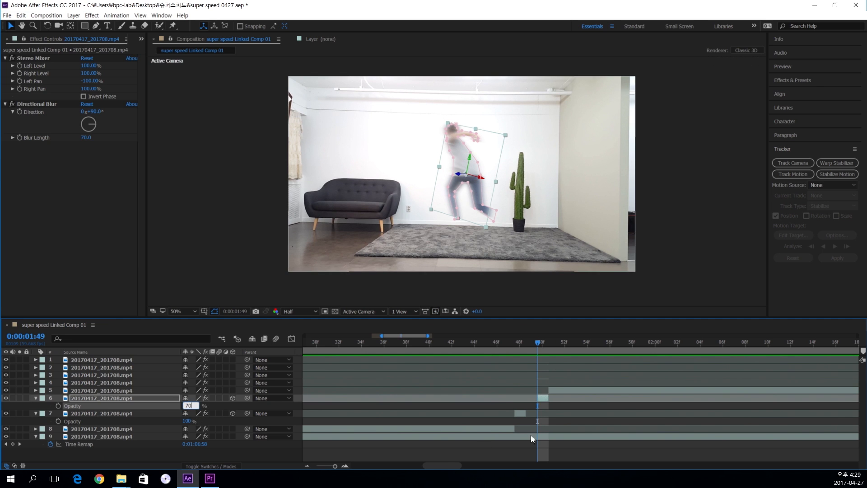
click(151, 418)
click(188, 421)
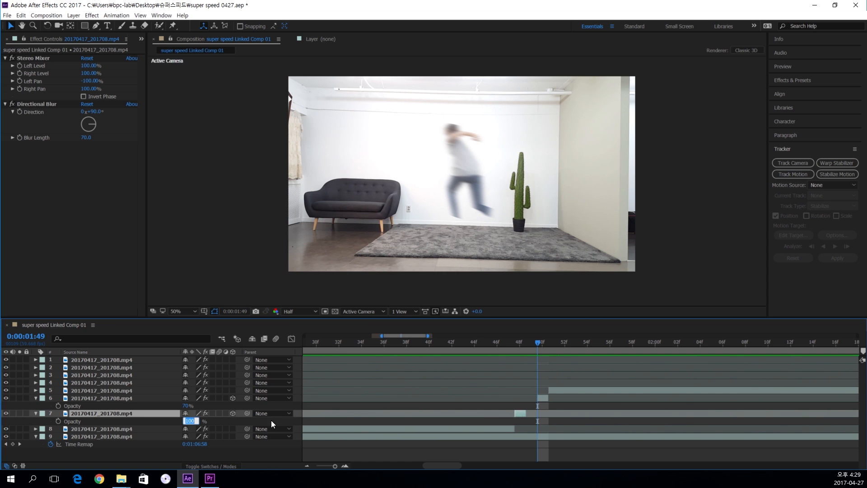
click(514, 380)
drag(523, 347, 537, 363)
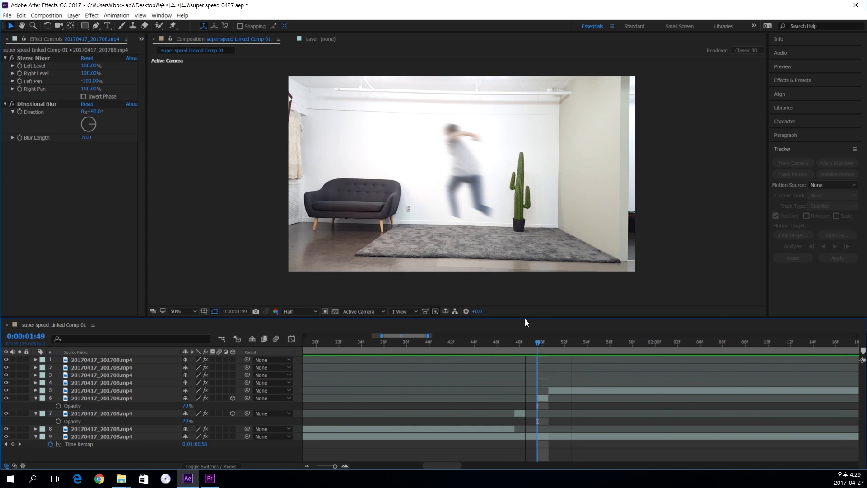
Move the blurred runner copy at 0:00:01:49 slightly toward the sofa, closer to the jumping position.
click(544, 397)
drag(476, 187, 470, 186)
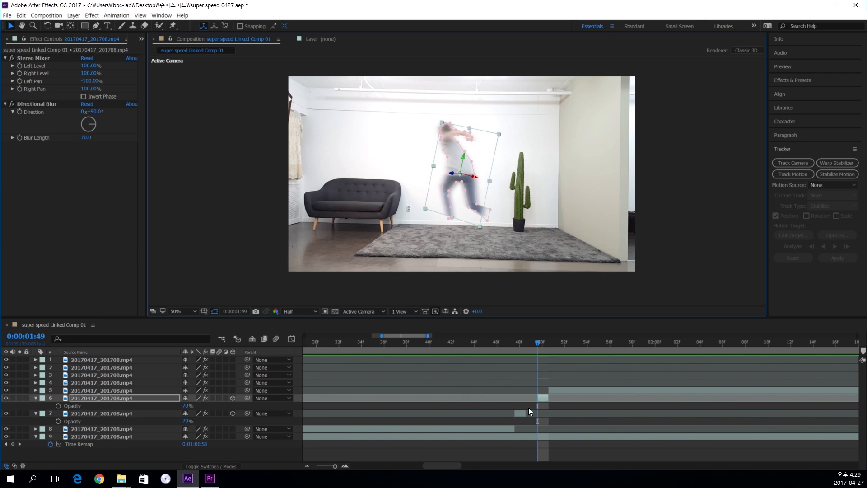
click(549, 451)
scroll(549, 449, down, 4)
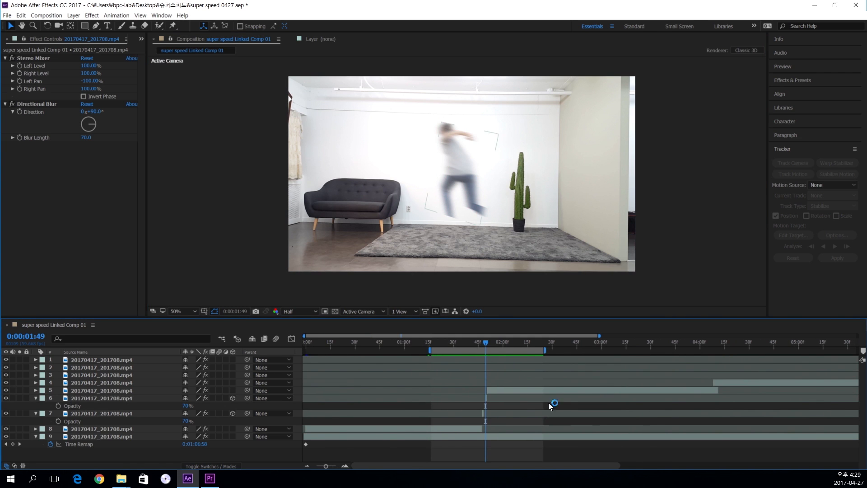
Preview the run into the jump and examine the timing of the two blurred copies just before 0:00:01:50.
key(space)
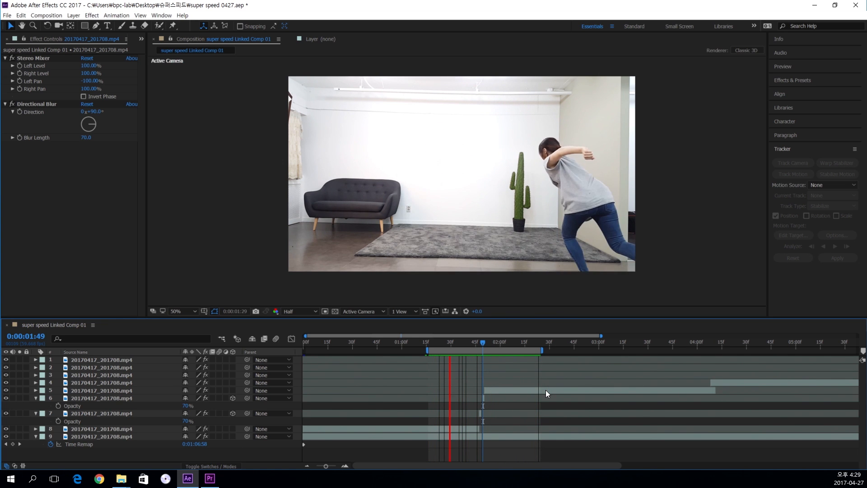
key(space)
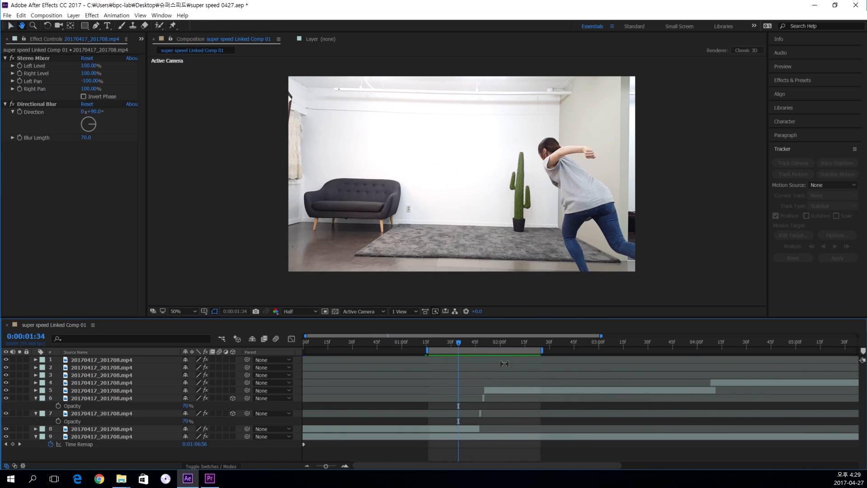
click(484, 343)
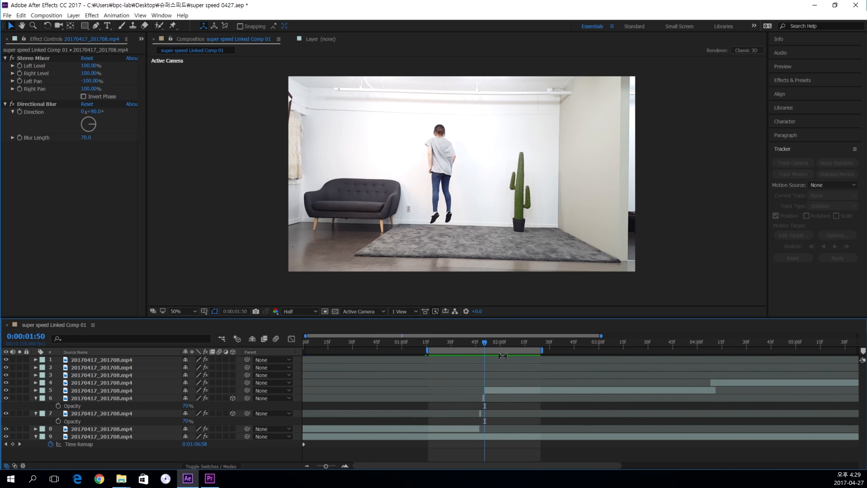
key(minus)
key(equal)
key(equal)
key(equal)
key(equal)
key(space)
drag(461, 384, 541, 401)
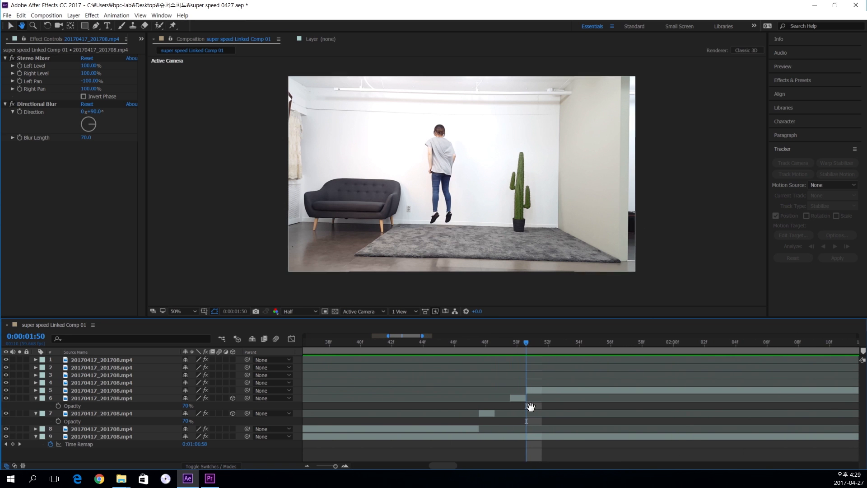
Look through the clips after the jump and preview the footage from 0:00:05:55.
key(minus)
key(minus)
key(minus)
drag(577, 372, 502, 384)
drag(489, 351, 589, 382)
drag(539, 346, 584, 356)
drag(610, 383, 617, 383)
drag(590, 345, 562, 373)
key(minus)
key(space)
drag(626, 373, 630, 373)
drag(611, 345, 624, 347)
key(space)
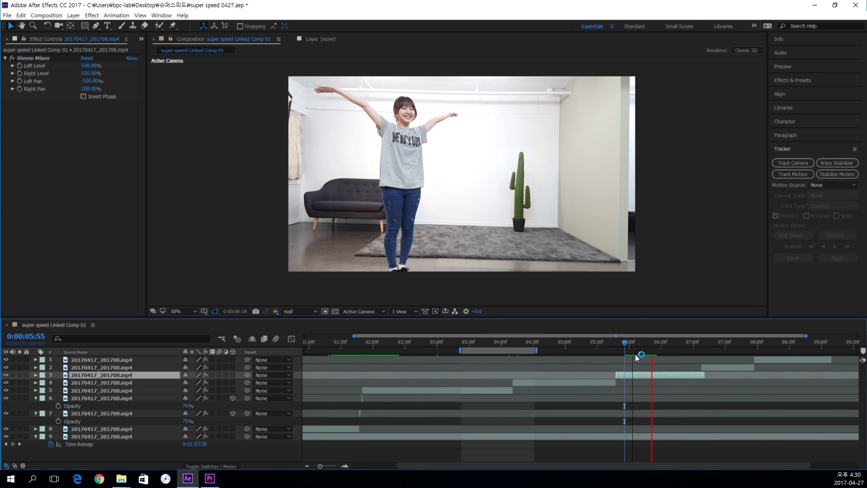
On the crouching-pose clip at 0:00:04:50, start a Pen tool mask from the rear fist along the rear arm to the neck.
drag(625, 345, 555, 346)
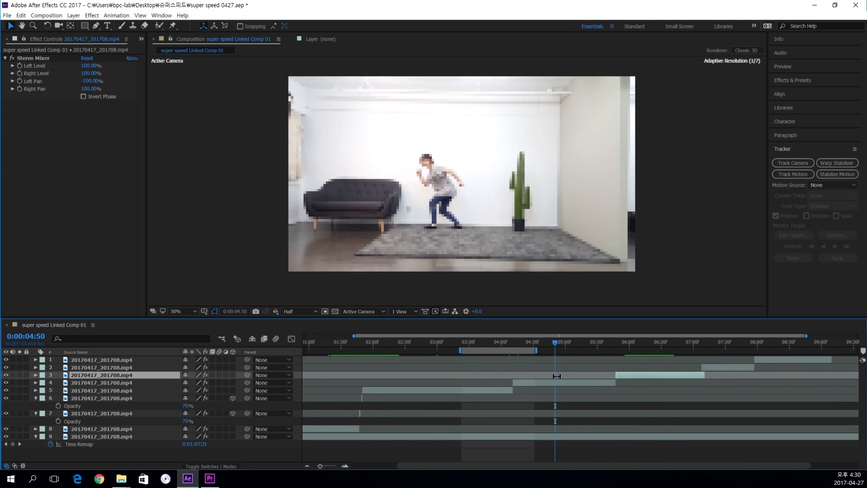
click(559, 382)
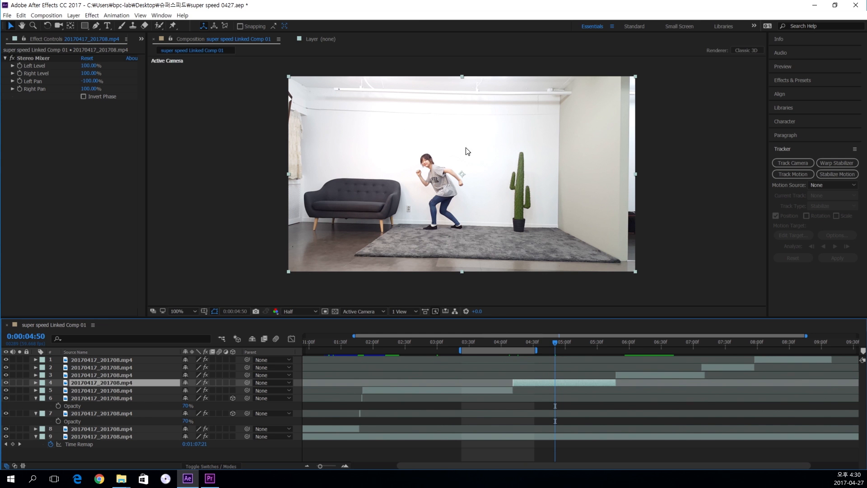
scroll(467, 151, up, 3)
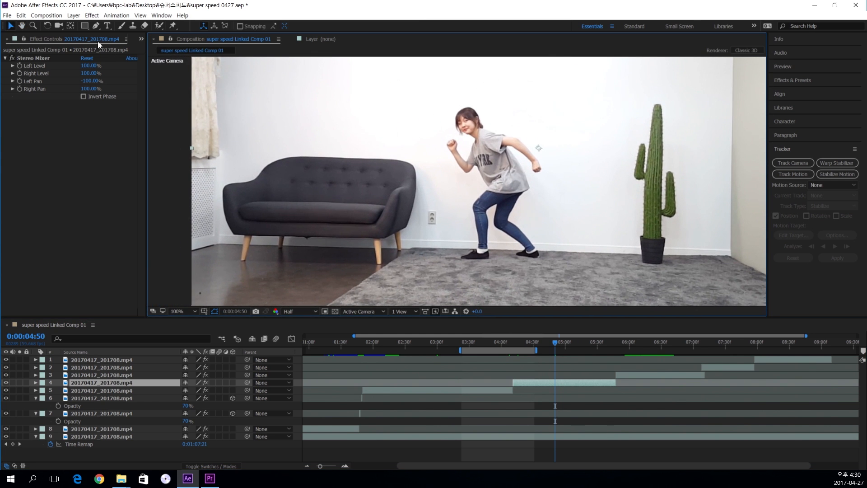
key(h)
scroll(561, 180, up, 3)
key(g)
click(611, 191)
click(615, 168)
click(579, 127)
click(541, 123)
click(505, 108)
Continue the mask around the runner's hair and face, down under the chin to the front of her neck.
click(502, 98)
click(497, 85)
click(492, 70)
click(464, 76)
click(460, 85)
click(460, 97)
click(475, 107)
click(487, 112)
click(498, 121)
Trace the mask along the chest and inner side of the raised front arm, then around the fist.
click(497, 133)
click(491, 139)
click(487, 155)
click(475, 173)
click(455, 143)
click(454, 132)
click(444, 130)
click(438, 139)
click(446, 152)
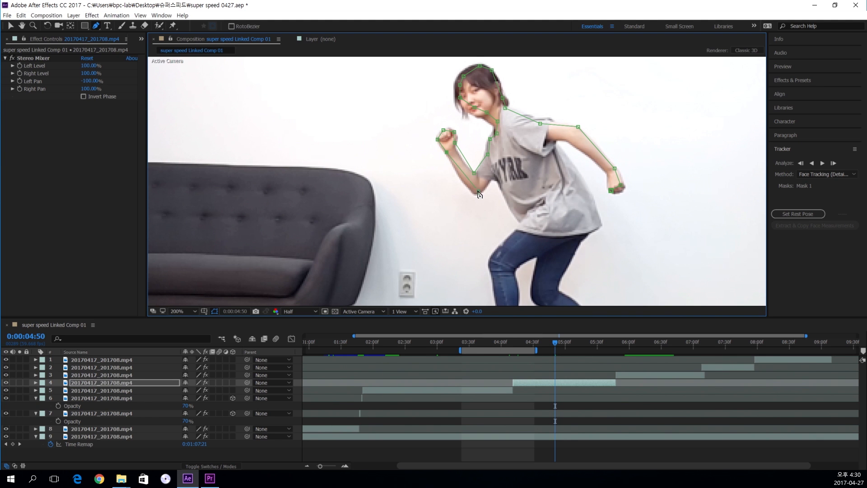
Extend the mask down the front leg, around the shoe and back up to the crotch.
scroll(521, 225, down, 3)
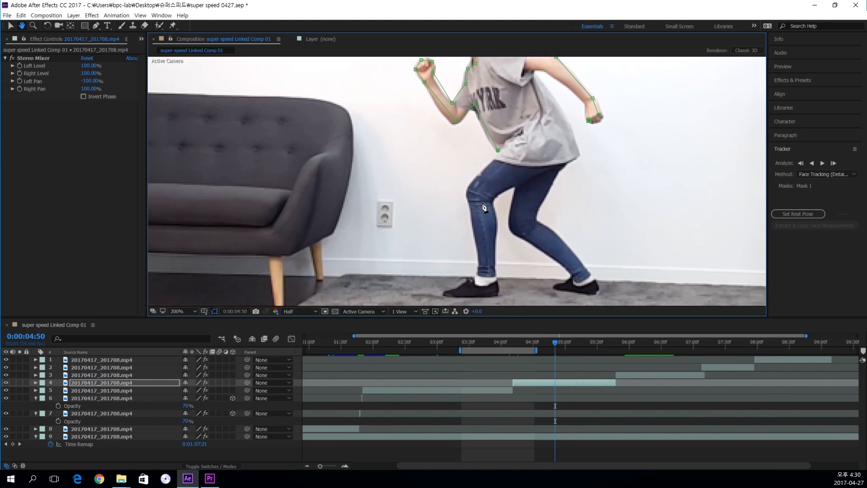
click(478, 271)
click(449, 299)
click(494, 290)
click(493, 274)
click(495, 225)
click(522, 181)
Trace the mask around the rear leg and shoe, then back up to the hip.
click(512, 232)
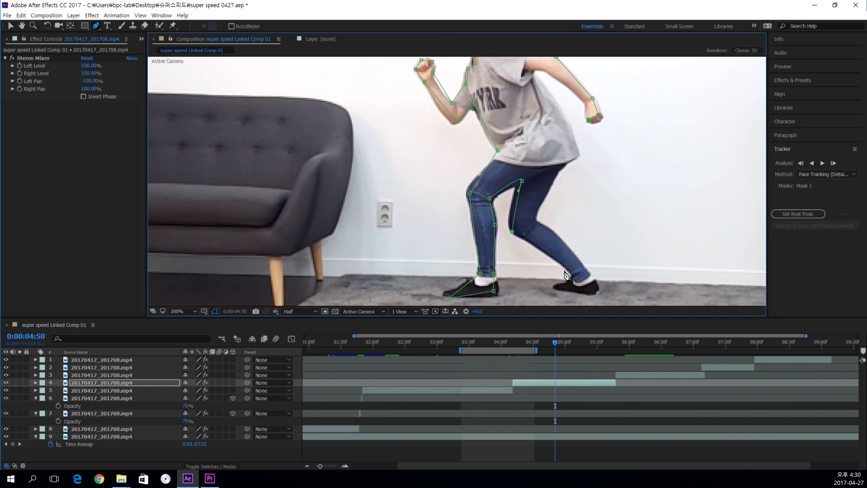
click(575, 284)
click(598, 290)
click(566, 243)
click(531, 220)
click(560, 165)
Complete the mask along the back and the underside of the rear arm, closing it at the fist.
click(576, 155)
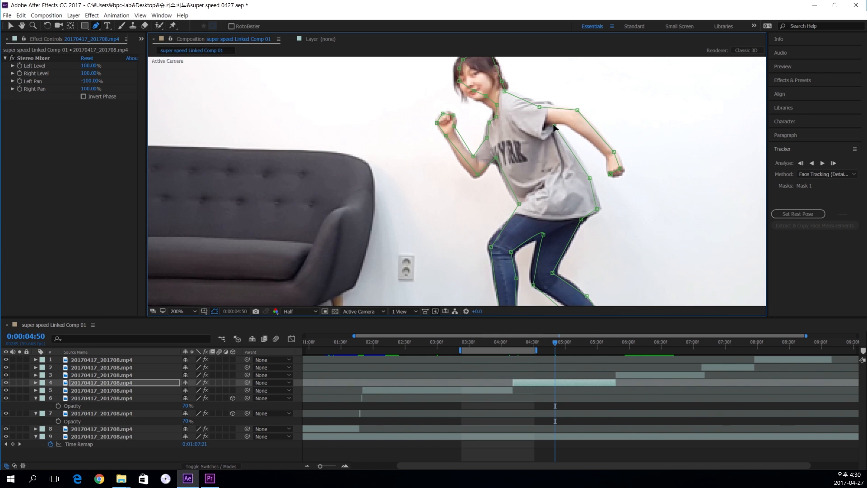
click(564, 125)
click(608, 158)
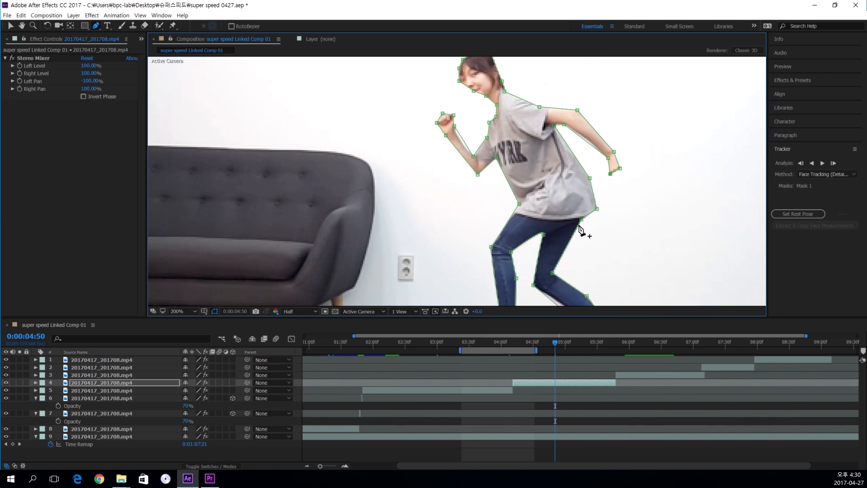
scroll(582, 231, down, 1)
key(v)
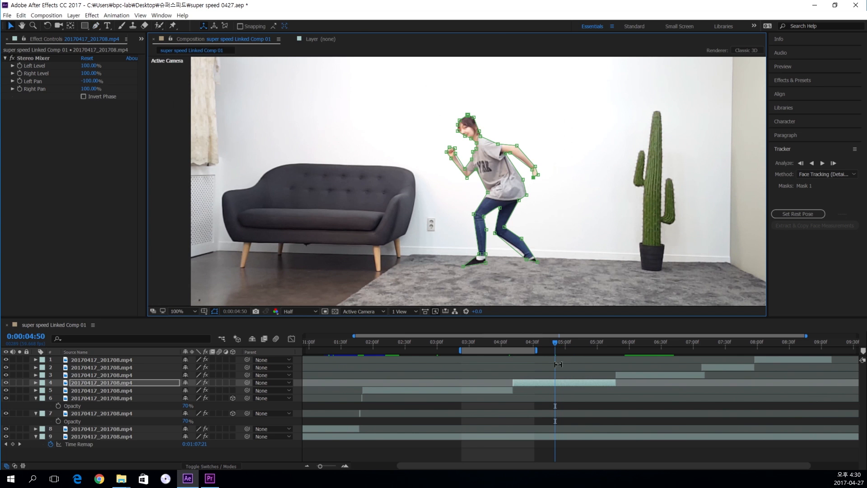
Move the masked runner's anchor point to the centre of her body and make the layer 3D.
click(573, 383)
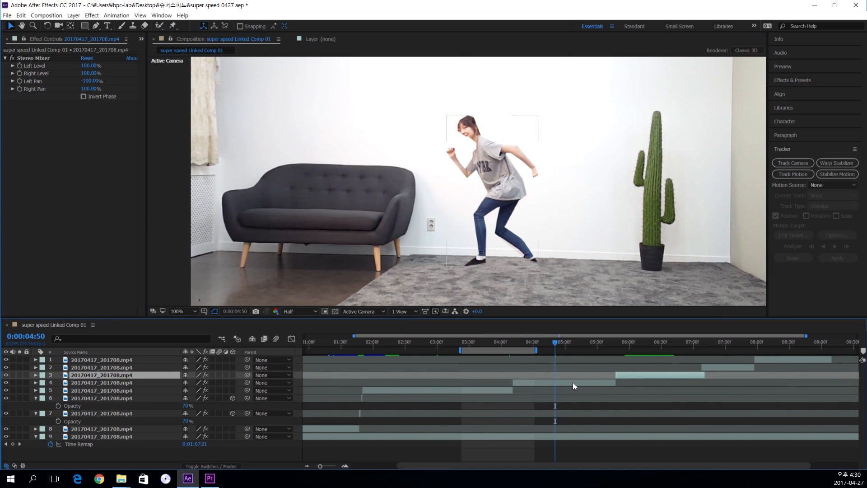
click(71, 26)
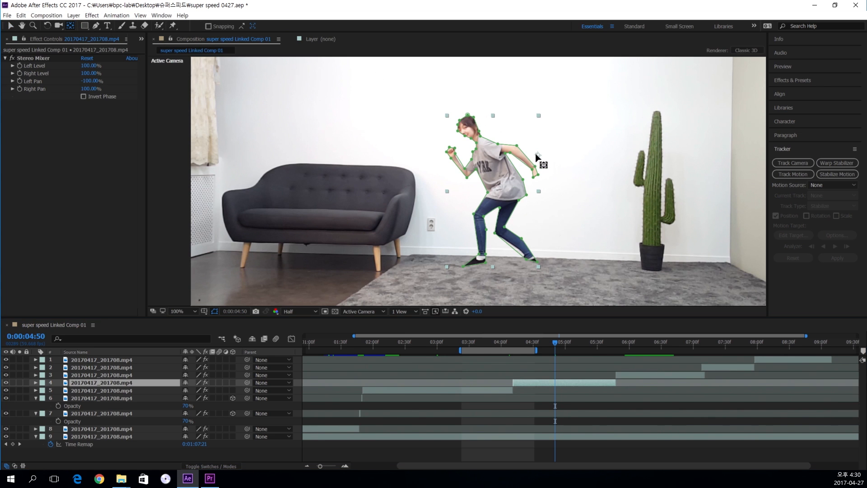
drag(539, 157, 499, 194)
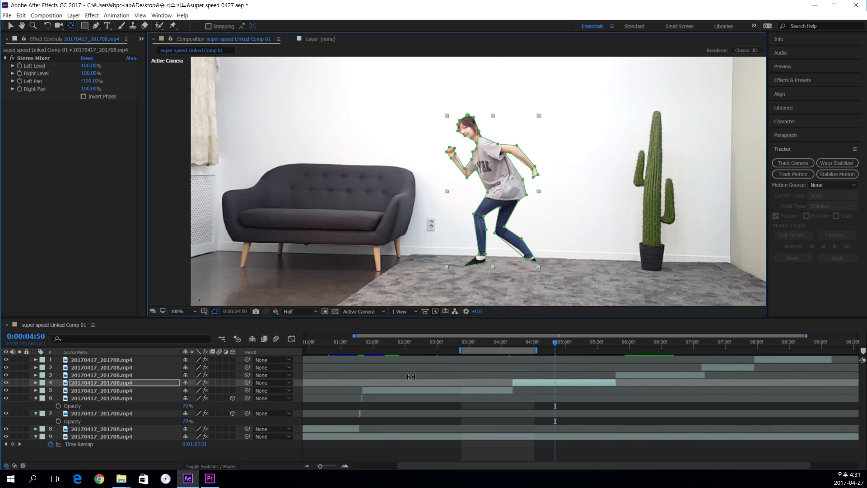
click(233, 383)
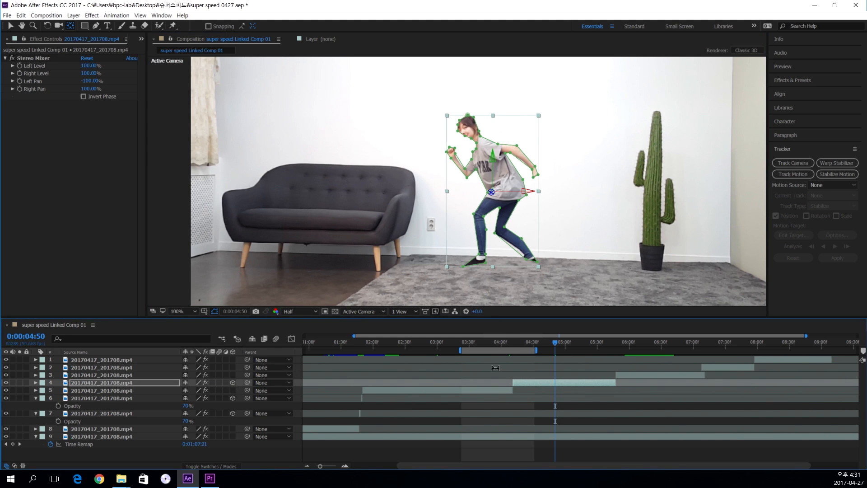
Split the masked runner clip at 0:00:04:13 and delete the part after the cut.
click(516, 344)
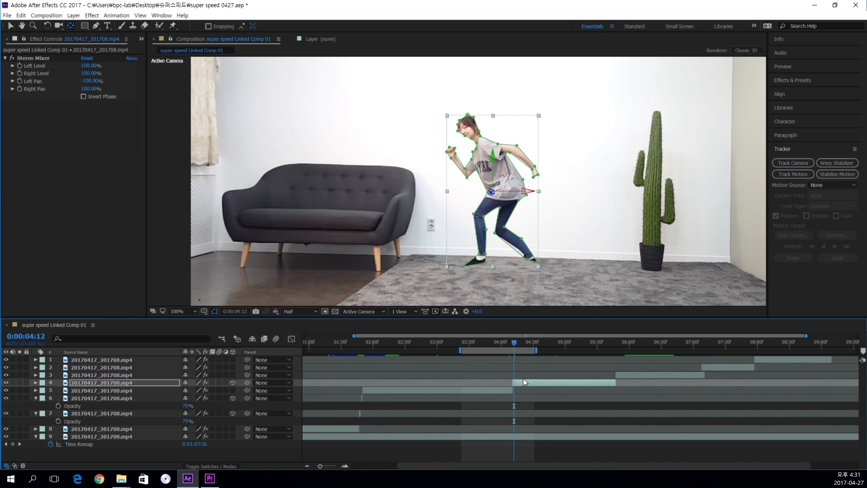
key(equal)
key(equal)
key(equal)
key(equal)
key(equal)
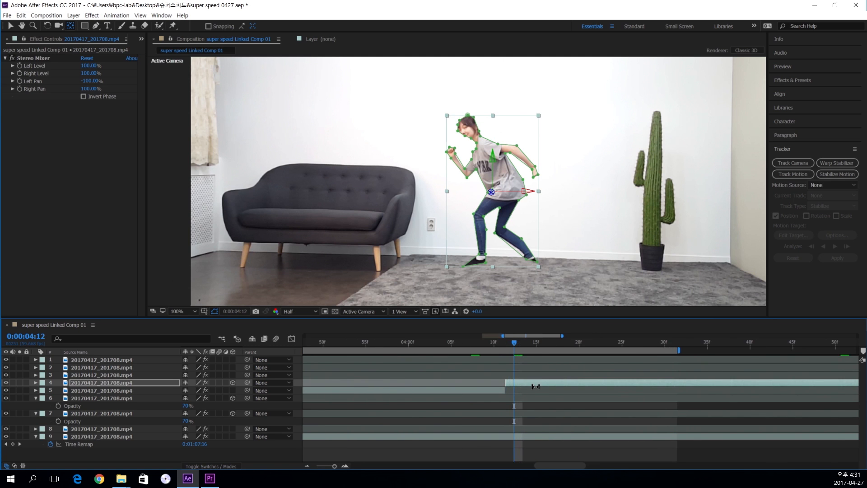
mouse_move(445, 340)
mouse_down()
mouse_move(457, 339)
mouse_move(428, 341)
mouse_move(458, 348)
mouse_up()
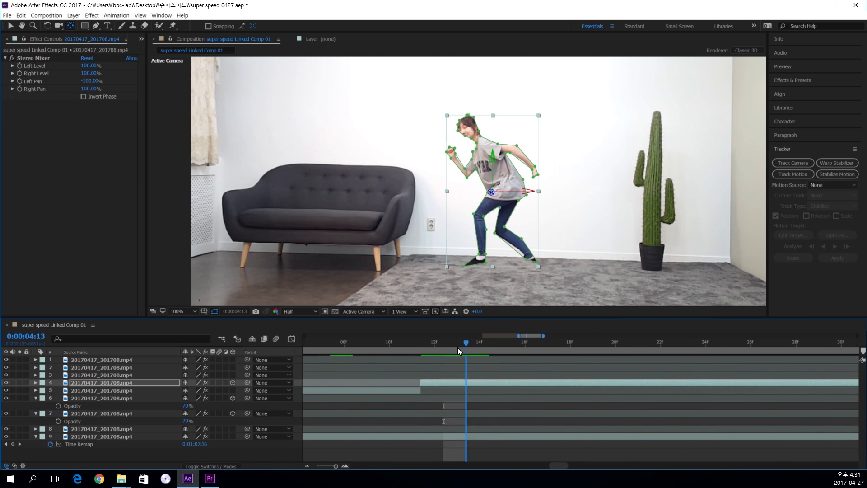
key(v)
click(465, 382)
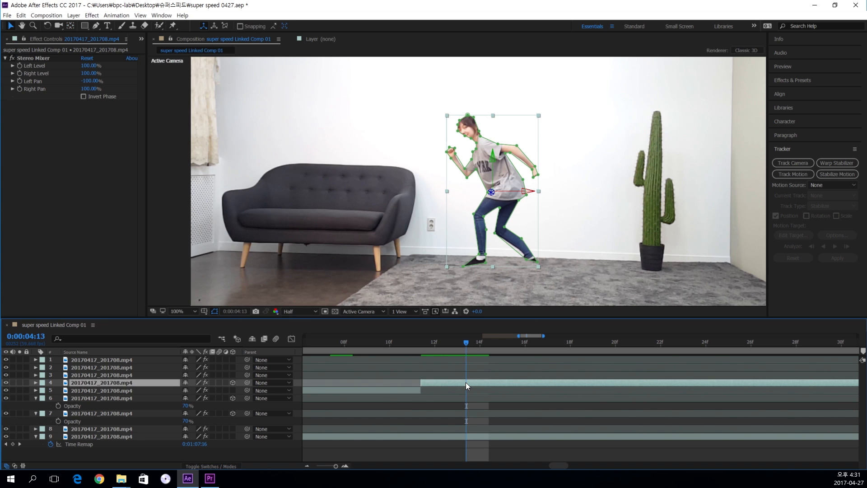
key(ctrl+shift+d)
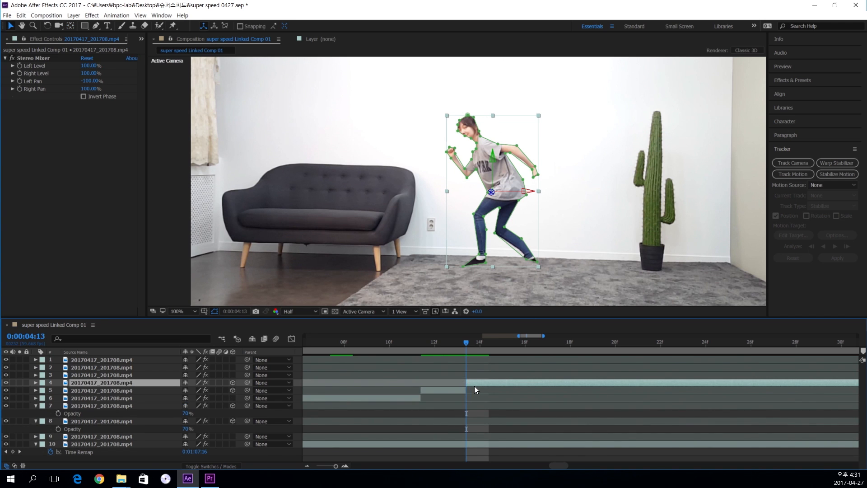
key(minus)
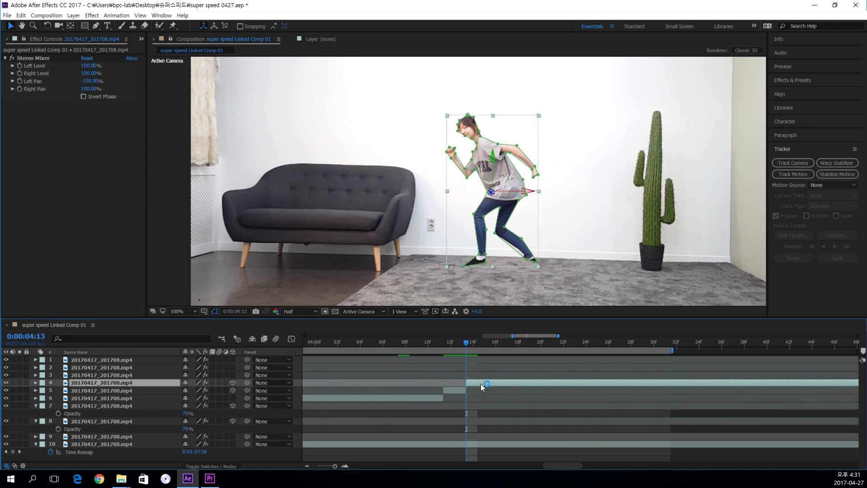
key(Delete)
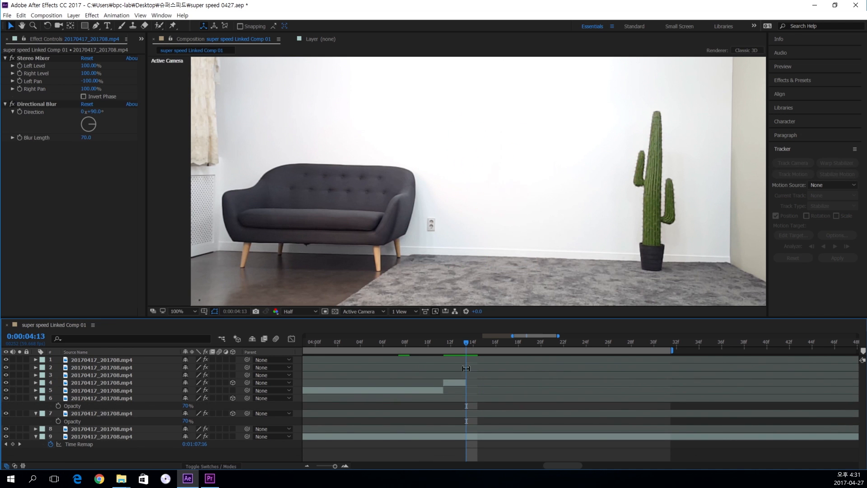
Go to 0:00:04:12 and copy the Directional Blur effect from the first blurred one-frame runner layer.
click(453, 340)
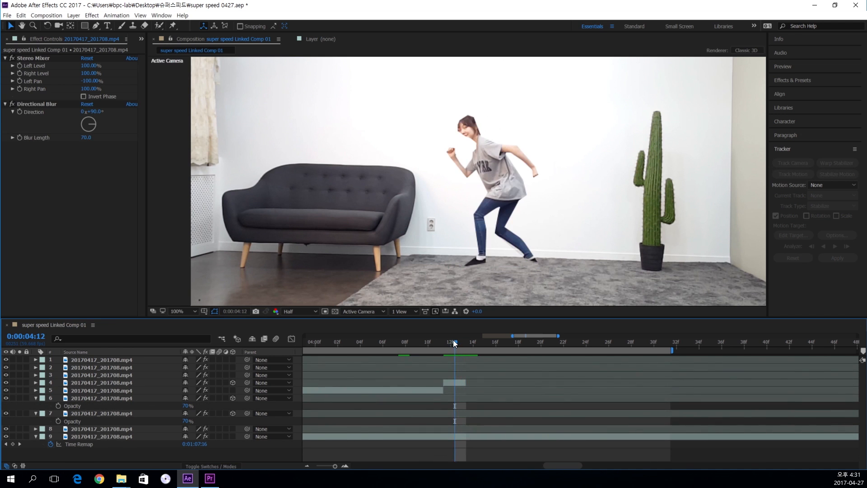
click(459, 382)
key(space)
drag(567, 409, 627, 410)
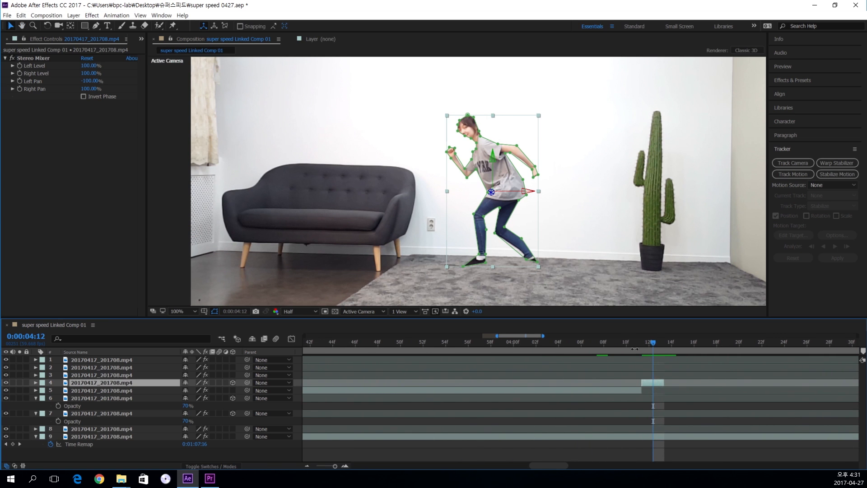
drag(631, 343, 650, 348)
drag(666, 394, 681, 393)
key(minus)
key(minus)
key(minus)
key(minus)
key(minus)
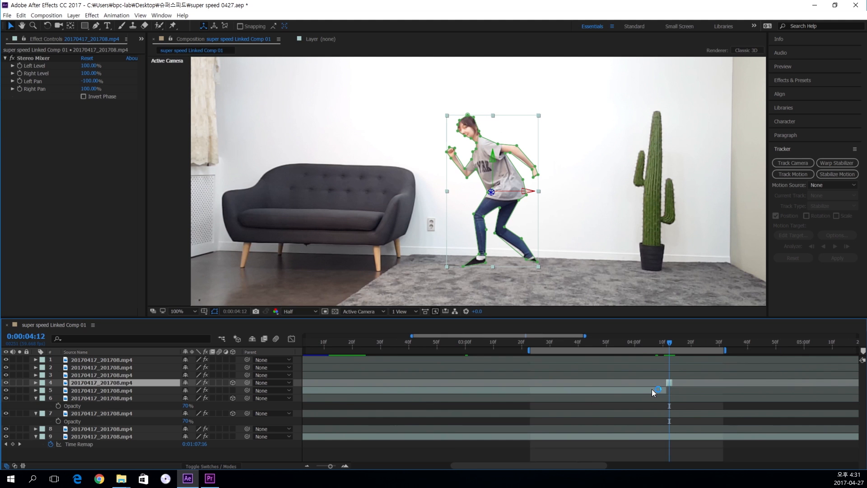
key(minus)
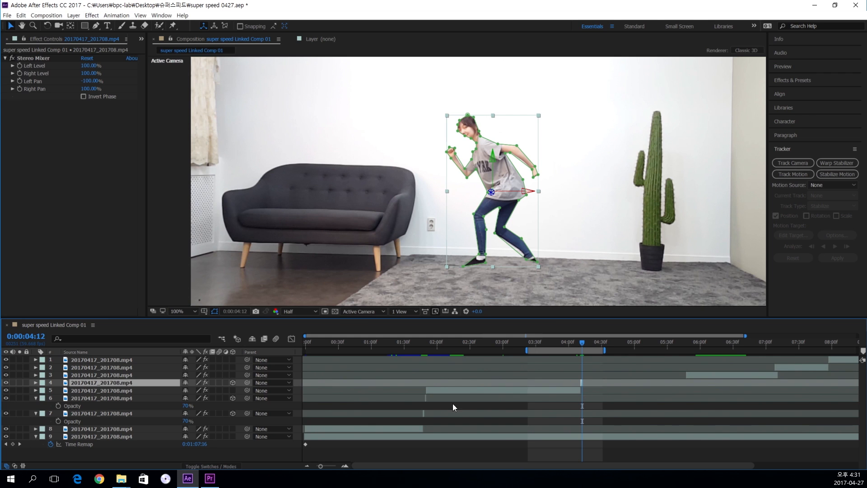
click(422, 413)
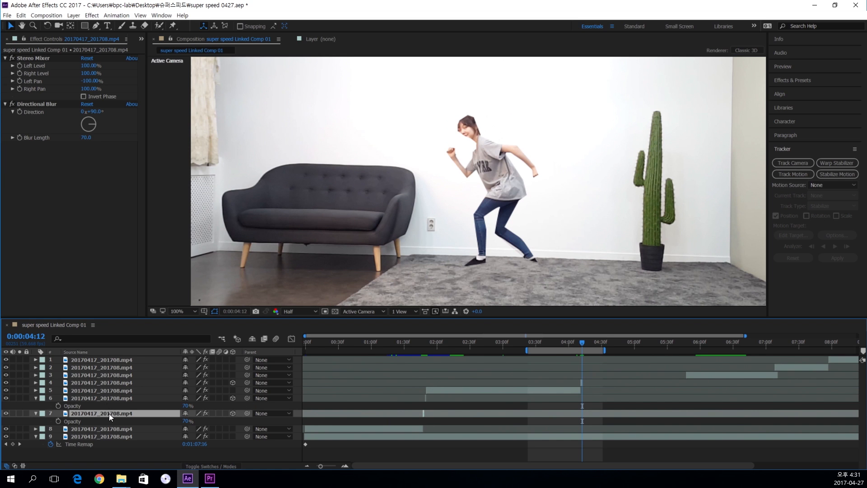
click(38, 105)
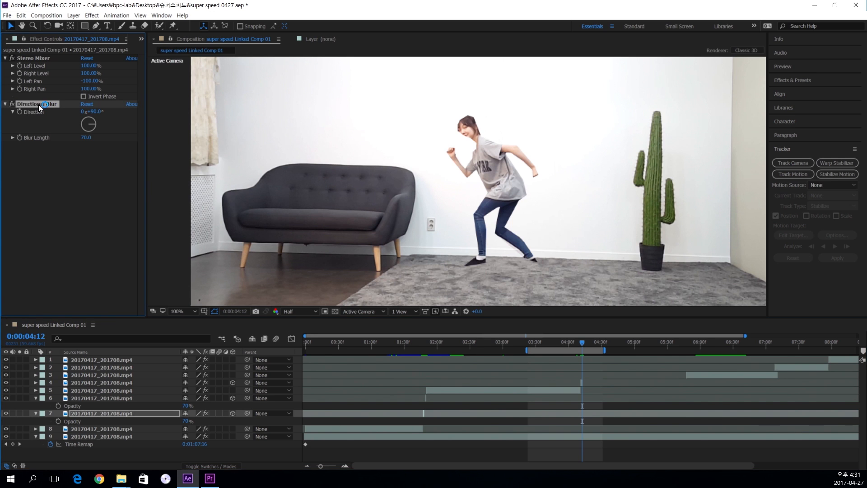
Apply the copied Directional Blur, with direction 90° and blur length 70, to the masked runner layer at 0:00:04:12.
key(equal)
key(equal)
click(585, 382)
click(515, 398)
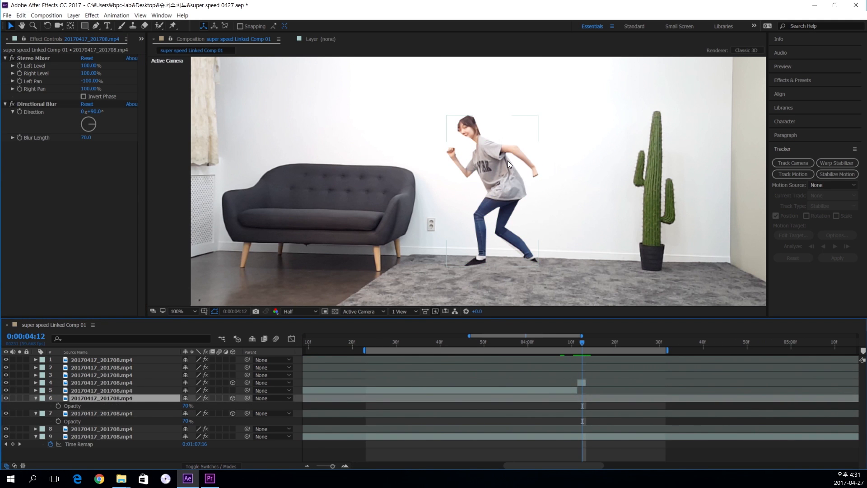
click(582, 383)
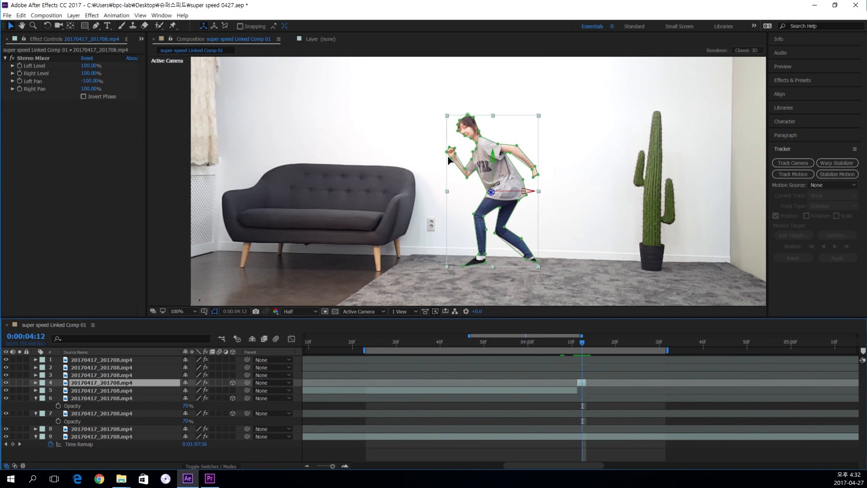
click(120, 185)
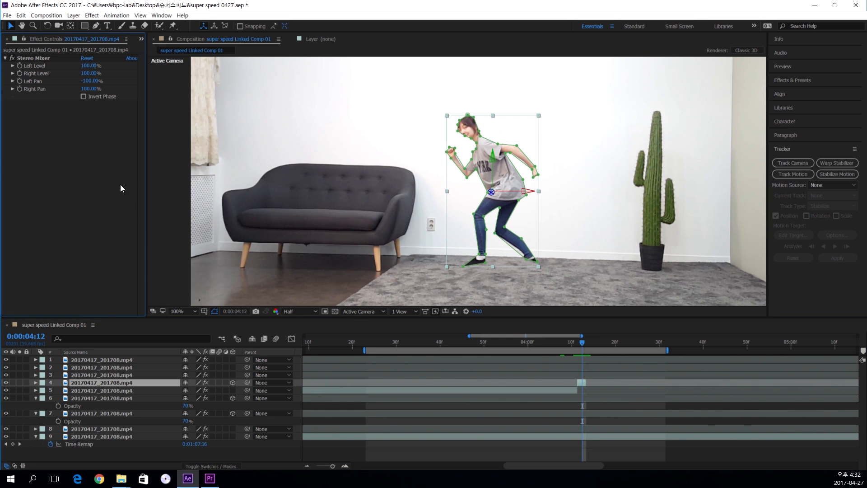
key(ctrl+alt+shift+e)
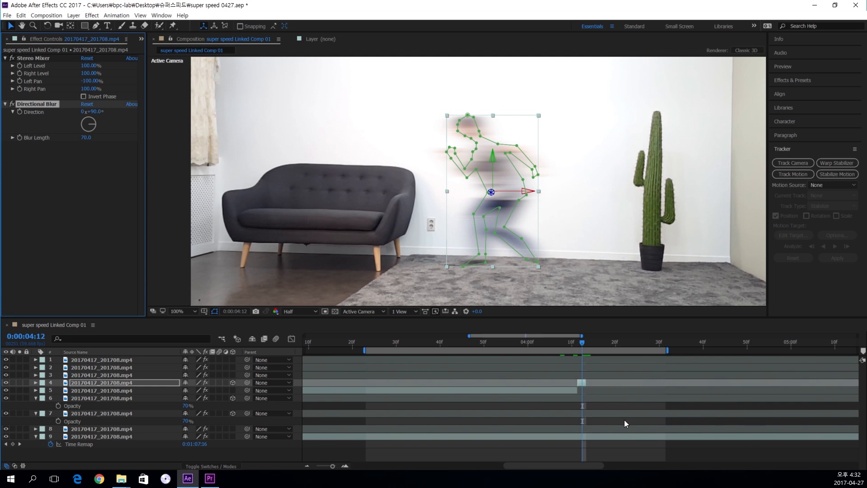
Shift the short blurred runner clip two frames earlier and, at 0:00:04:10, move its image to the left of the crouching runner.
click(603, 400)
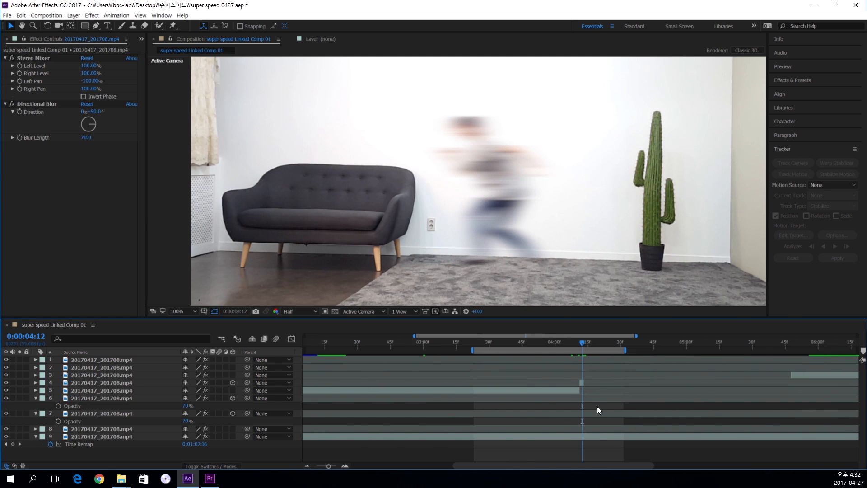
key(minus)
key(equal)
key(equal)
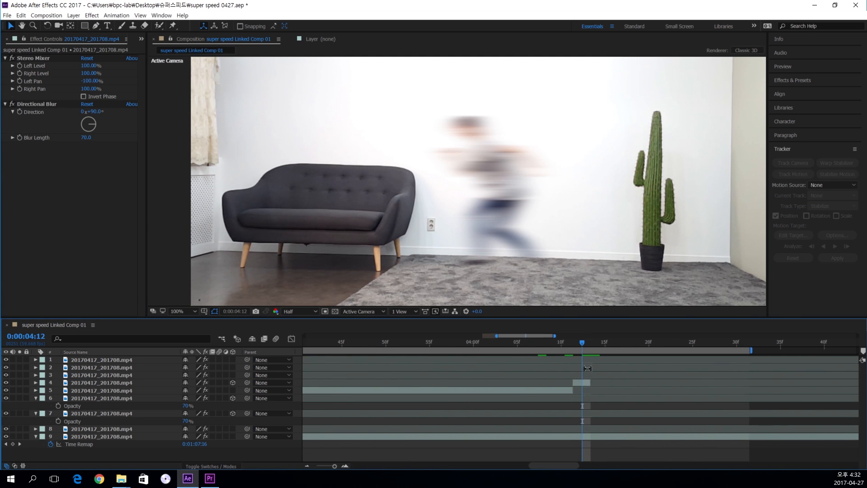
drag(586, 382, 569, 383)
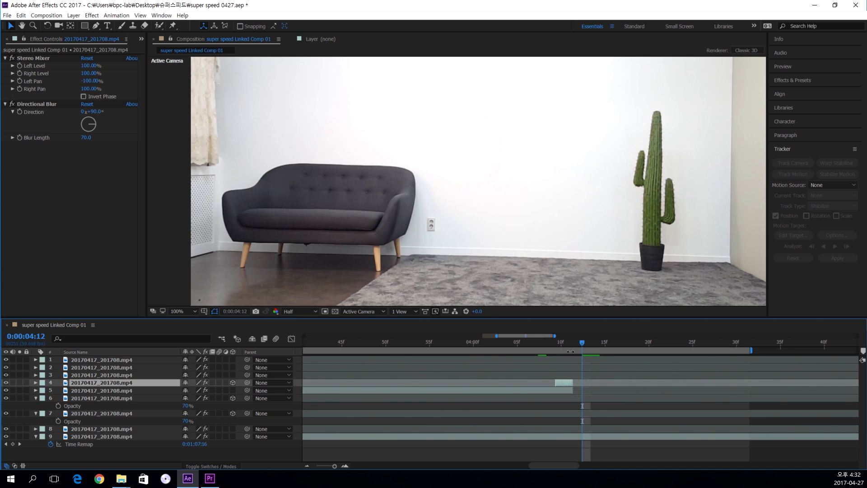
click(566, 342)
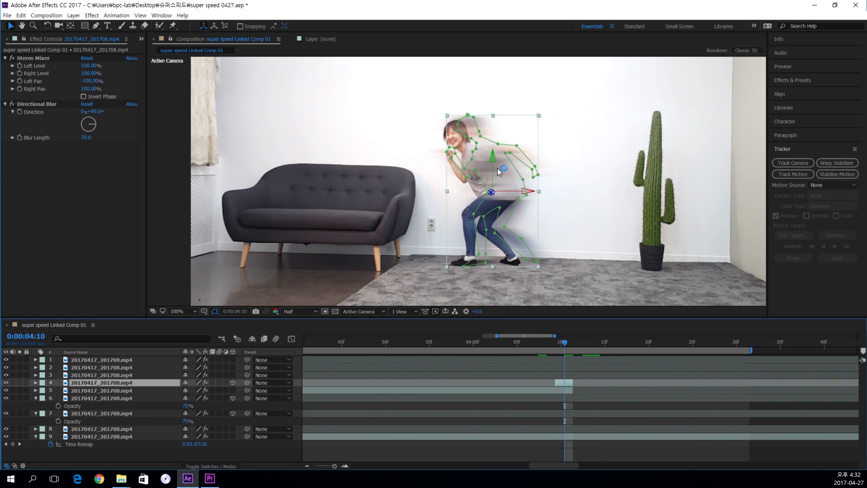
scroll(497, 168, down, 2)
click(483, 185)
drag(483, 185, 458, 188)
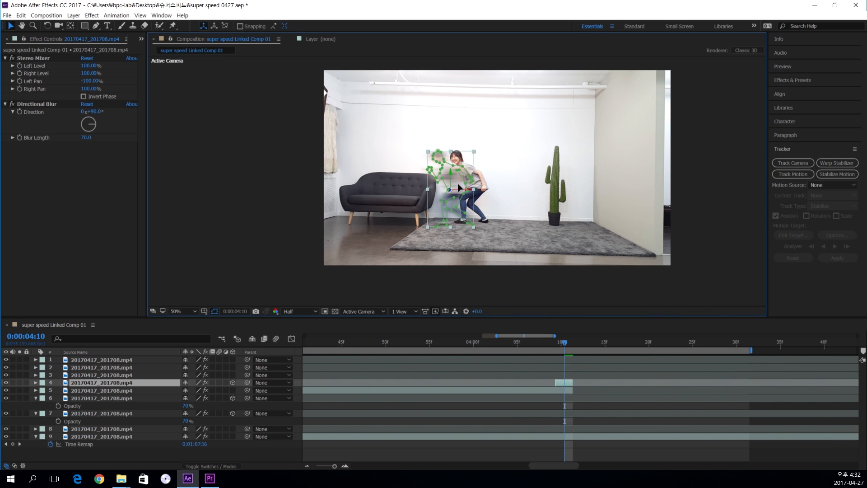
scroll(459, 187, up, 2)
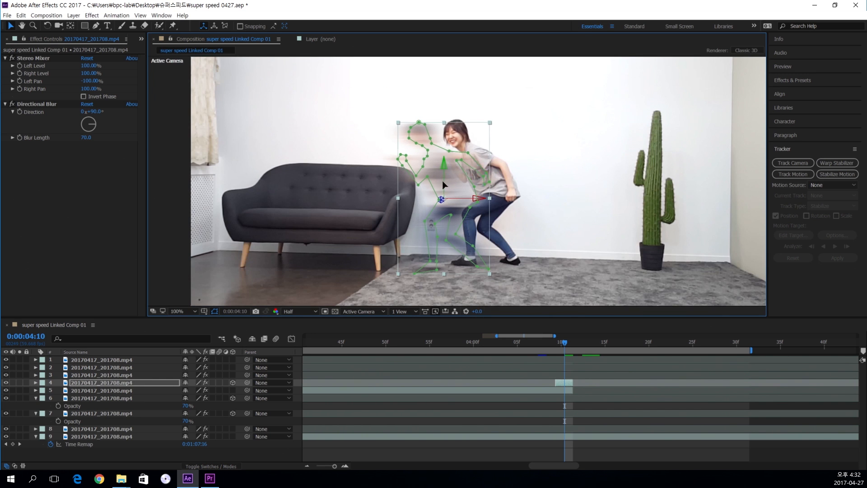
drag(446, 182, 444, 182)
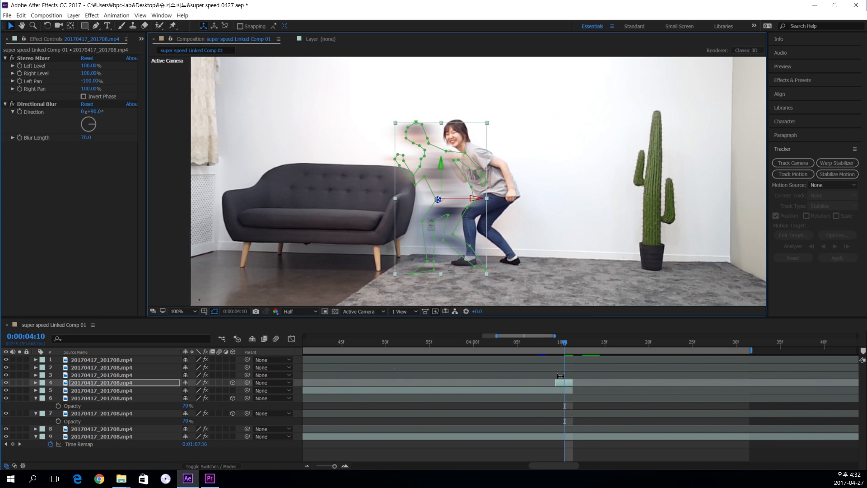
Set the Y Rotation of the blurred runner copy to -46° at 0:00:04:09.
key(minus)
key(minus)
key(minus)
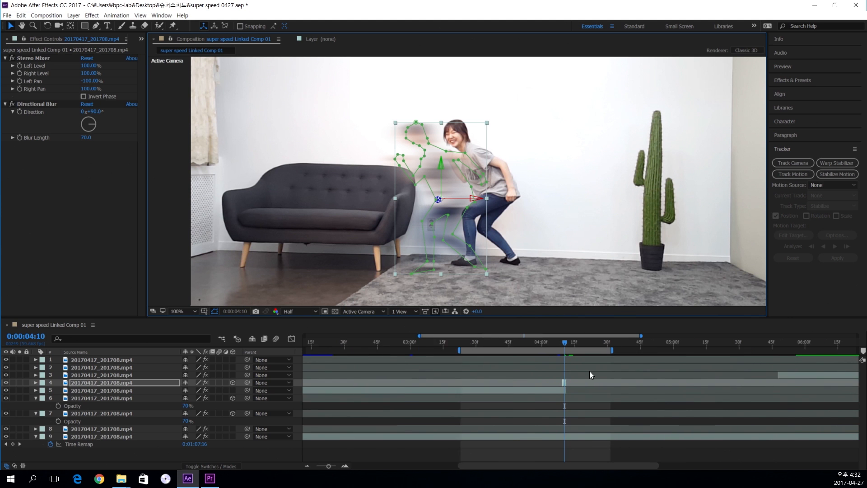
drag(666, 347, 564, 354)
key(equal)
key(equal)
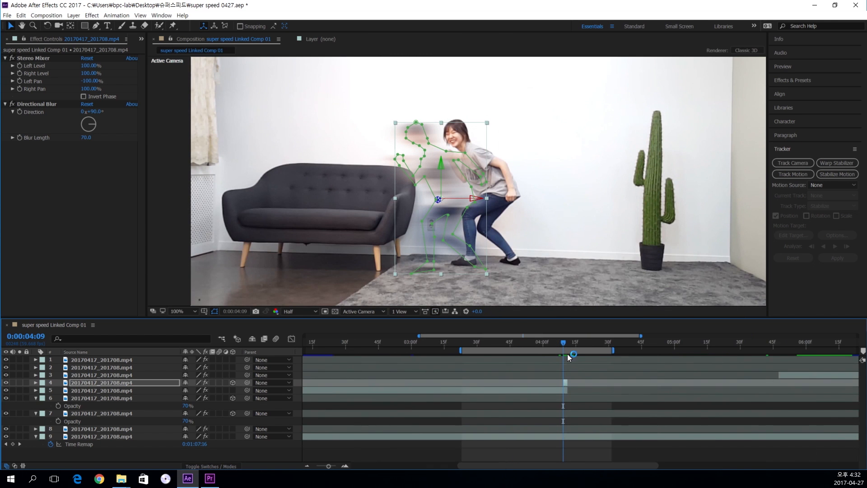
click(35, 383)
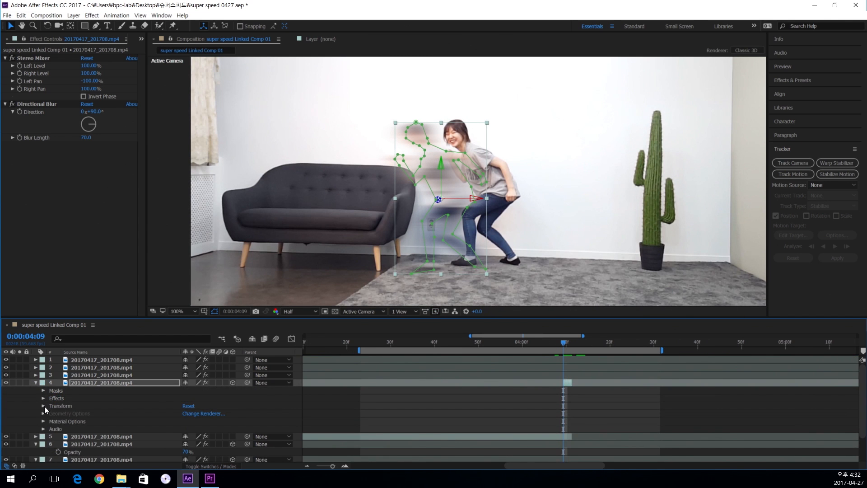
click(44, 406)
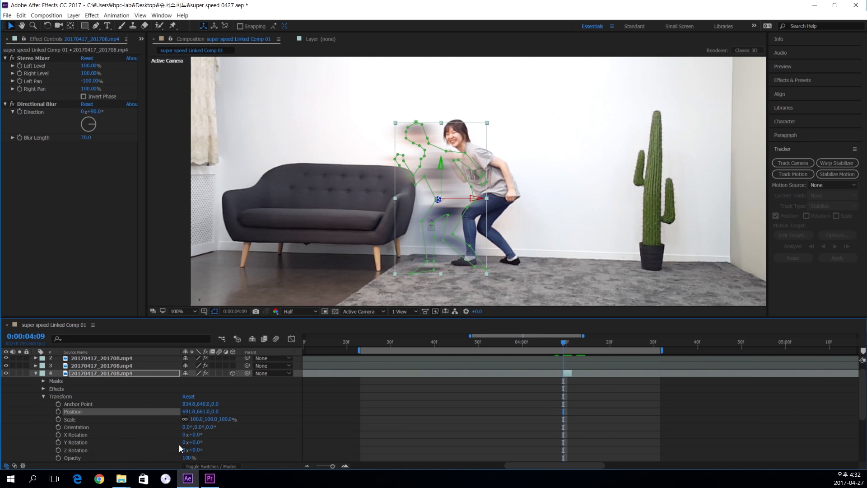
scroll(123, 439, down, 1)
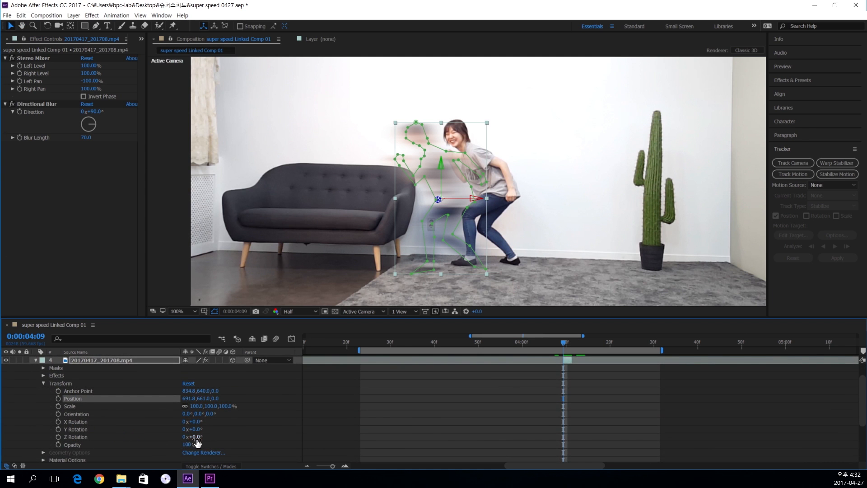
drag(196, 437, 179, 431)
key(ctrl+z)
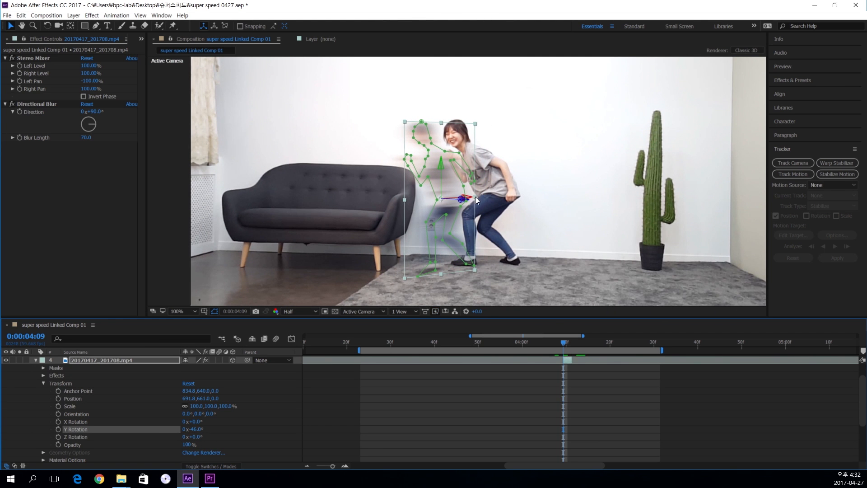
Move the rotated blurred copy closer to the crouching runner, to position 709.7, 661.0, -12.4.
drag(470, 201, 474, 202)
click(564, 384)
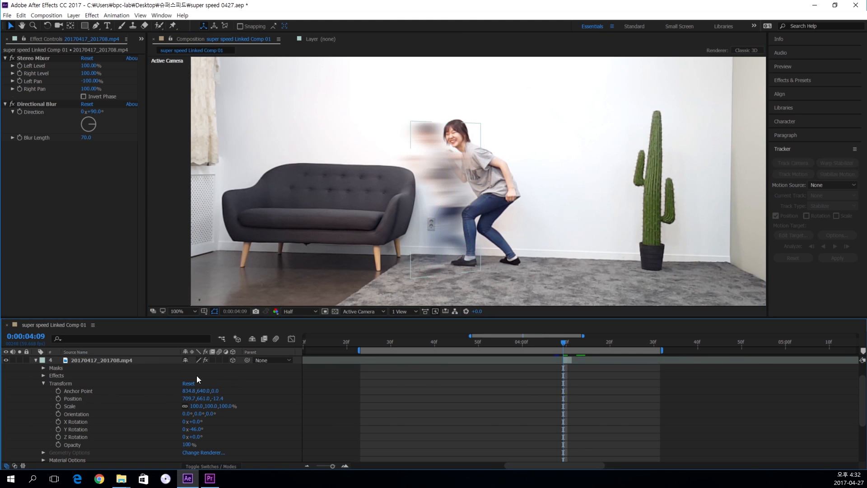
click(37, 360)
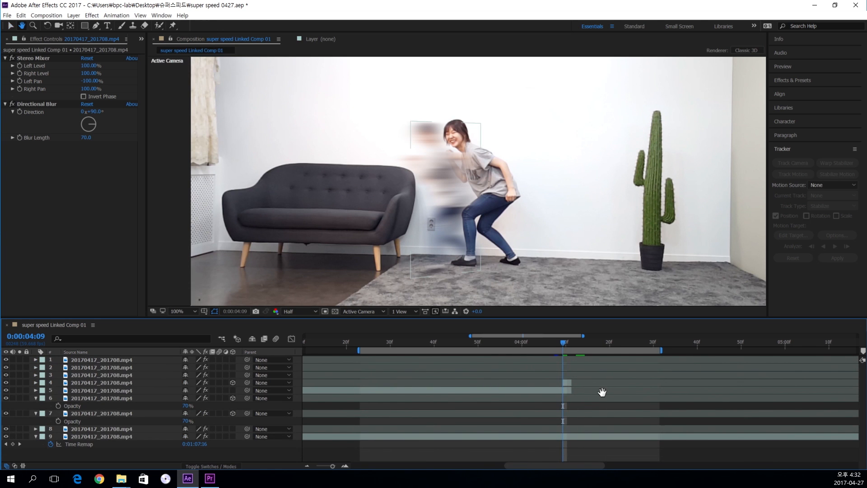
Move the blurred runner clip back so it starts at 0:00:04:11, directly after the crouching pose clip ends.
key(equal)
key(equal)
drag(576, 383, 608, 383)
drag(570, 340, 609, 356)
key(minus)
key(minus)
key(space)
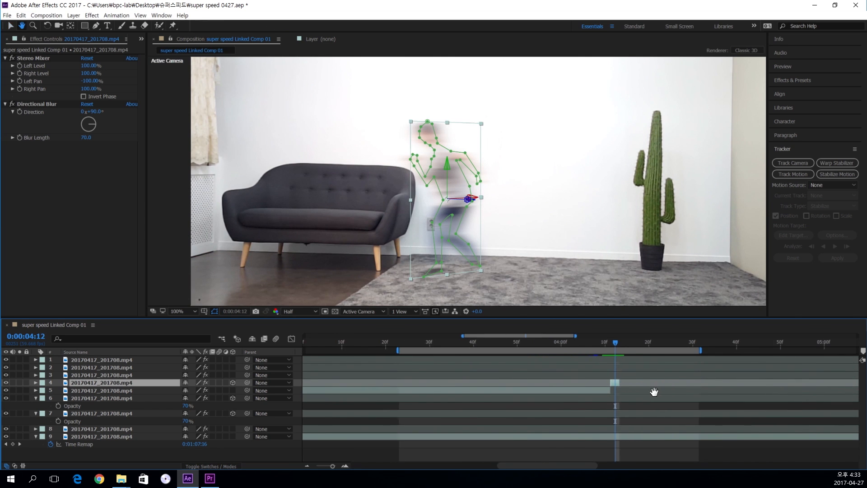
Go to 0:00:04:14 and bring the clip of the runner's next pose forward to start about one frame after it.
drag(660, 393, 643, 395)
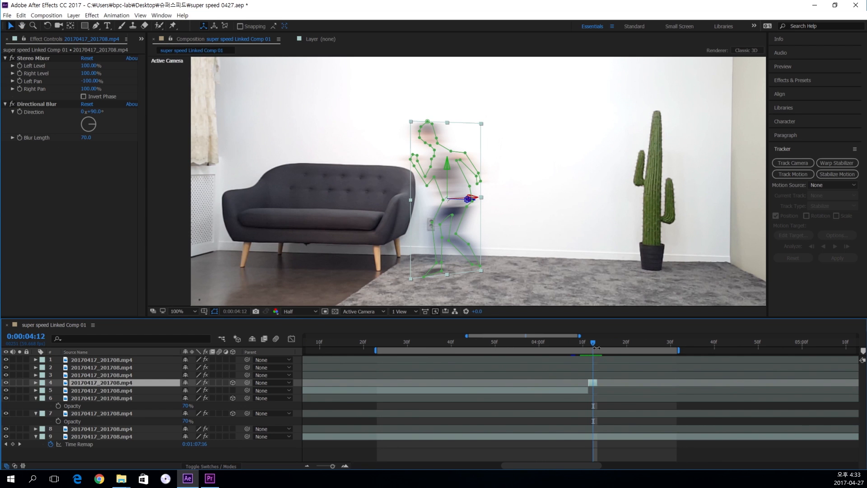
drag(596, 339, 604, 343)
key(space)
drag(646, 407, 625, 413)
key(minus)
key(minus)
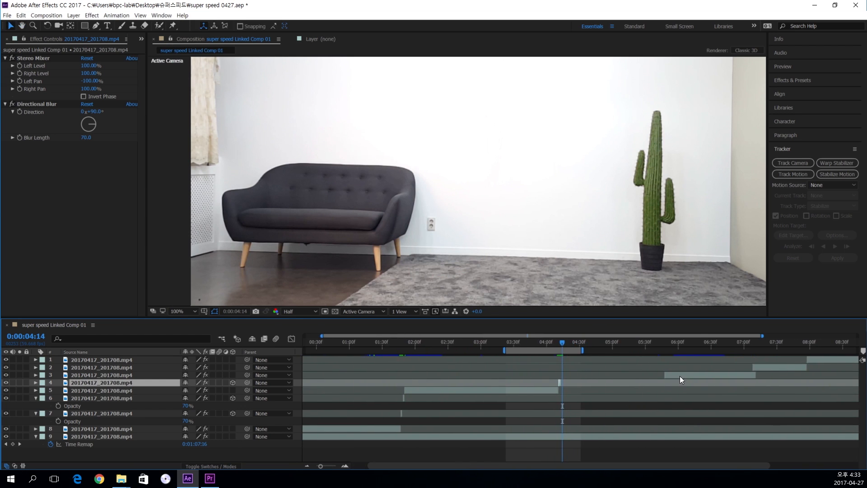
click(680, 377)
drag(679, 376, 582, 375)
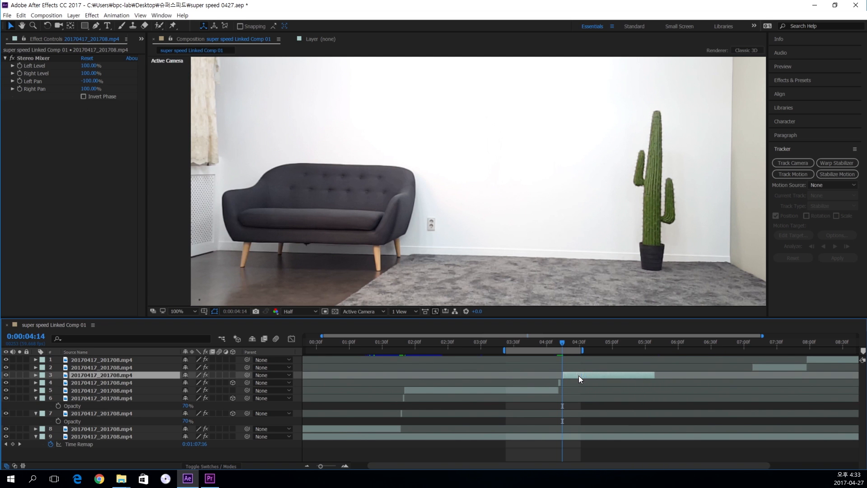
Adjust the next pose clip to start at 0:00:04:17, leaving a short empty gap after the blurred copy.
key(equal)
key(equal)
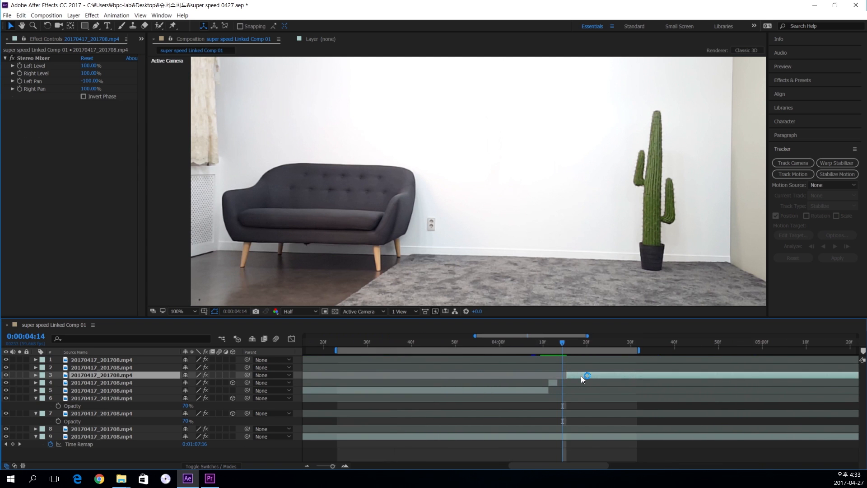
key(equal)
key(equal)
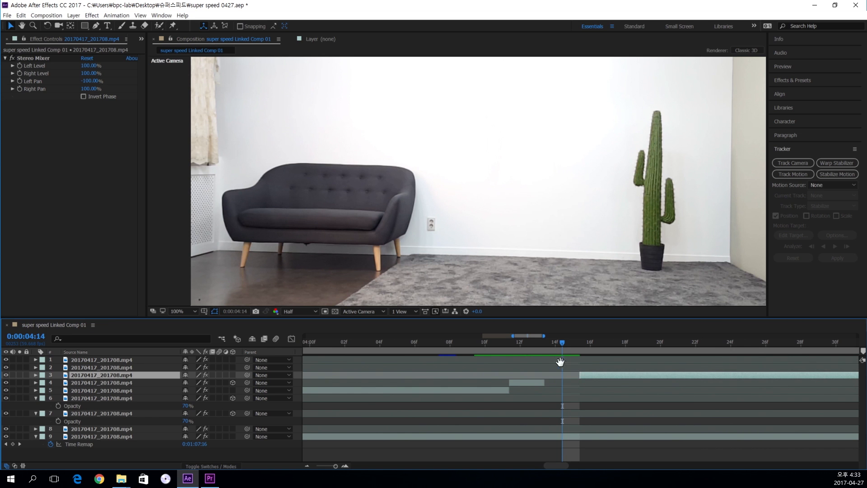
key(minus)
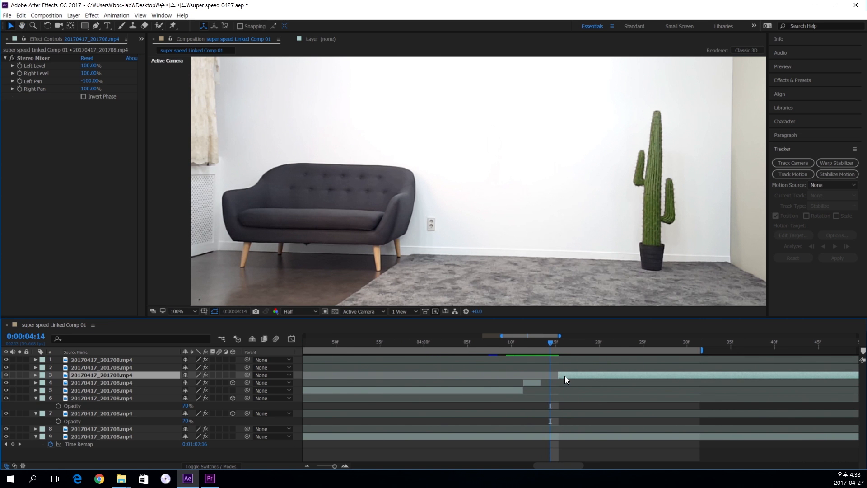
drag(562, 373, 557, 375)
drag(547, 345, 592, 376)
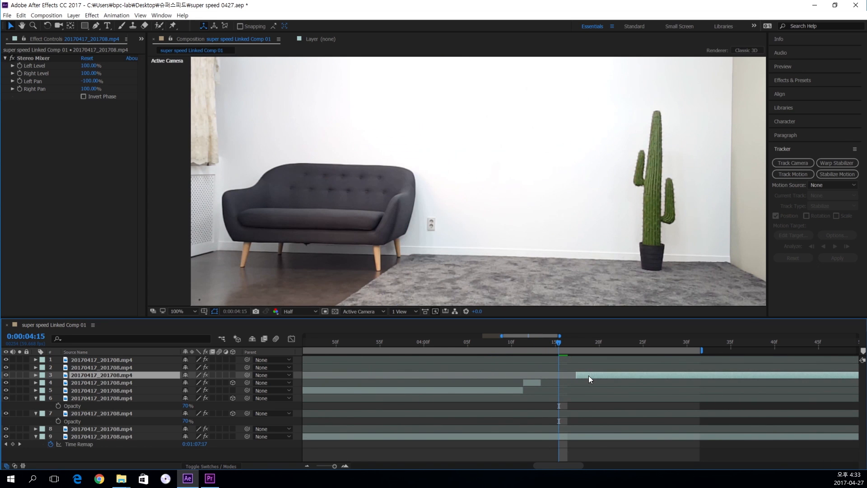
Duplicate the blurred runner clip and place the duplicate at 0:00:04:15, directly before the next pose clip.
click(530, 382)
key(ctrl+d)
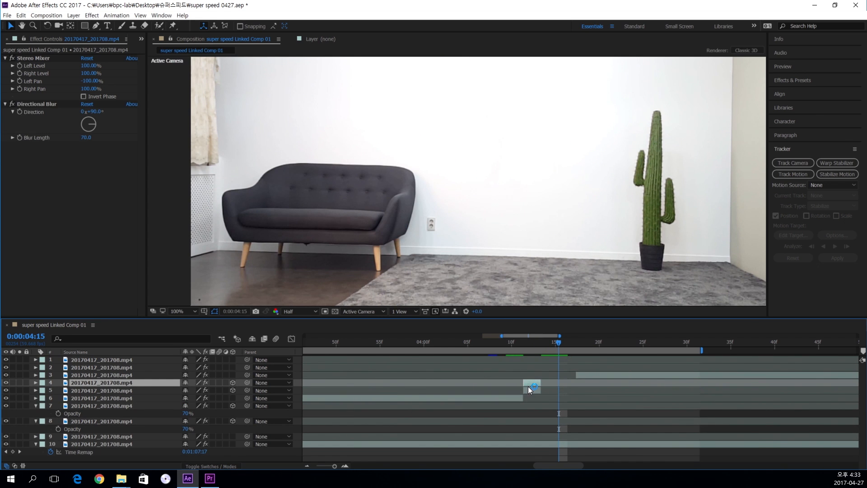
drag(529, 382, 562, 381)
mouse_move(569, 342)
mouse_down()
mouse_move(584, 341)
mouse_move(568, 342)
mouse_up()
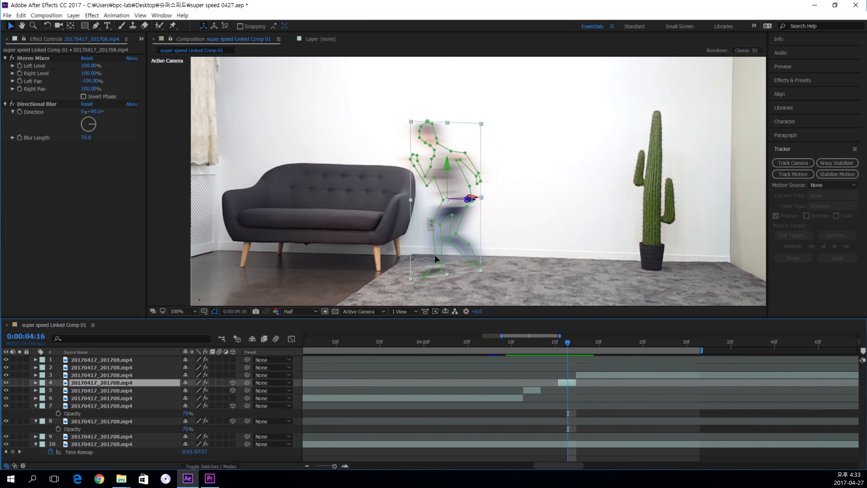
Scale the duplicated blurred runner to 158% and place it in front of the sofa's right end at 0:00:04:16.
drag(474, 202, 326, 206)
key(s)
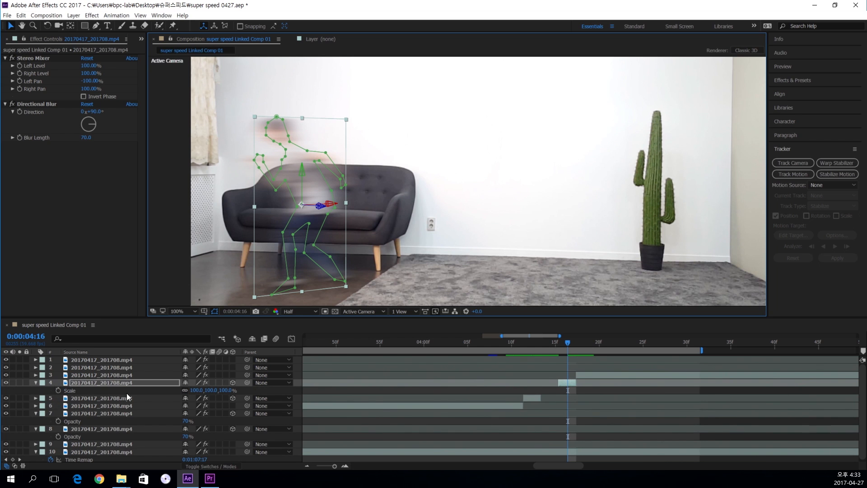
drag(193, 391, 219, 390)
scroll(475, 142, down, 2)
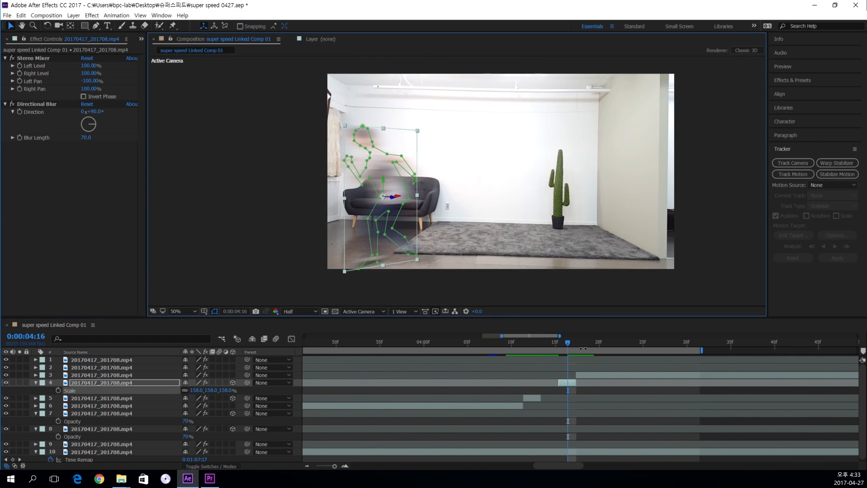
mouse_move(573, 341)
mouse_down()
mouse_move(591, 341)
mouse_move(570, 344)
mouse_up()
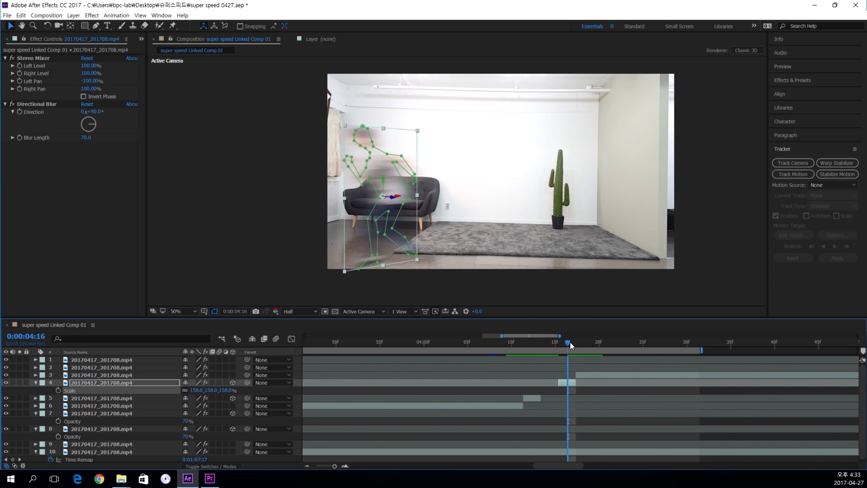
drag(376, 180, 414, 183)
mouse_move(573, 347)
mouse_down()
mouse_move(583, 338)
mouse_move(564, 343)
mouse_up()
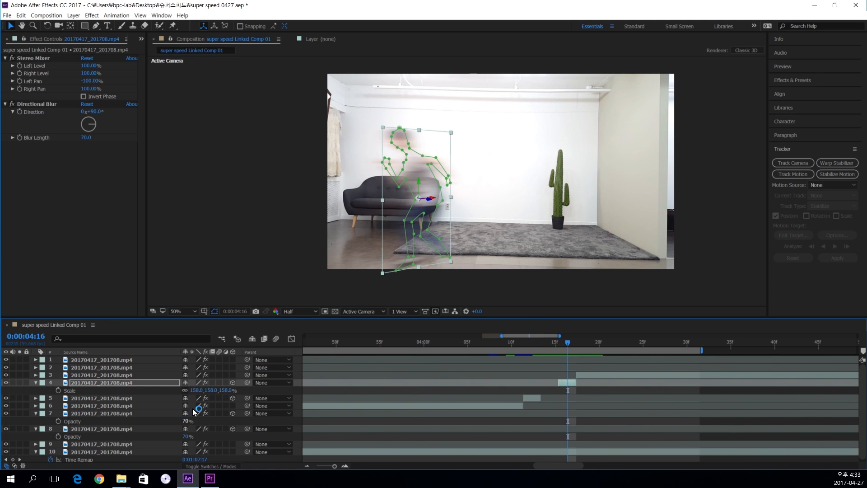
Enlarge the duplicated blurred runner to 194% and shift it slightly up and to the right.
drag(198, 391, 221, 390)
drag(430, 187, 437, 171)
click(595, 406)
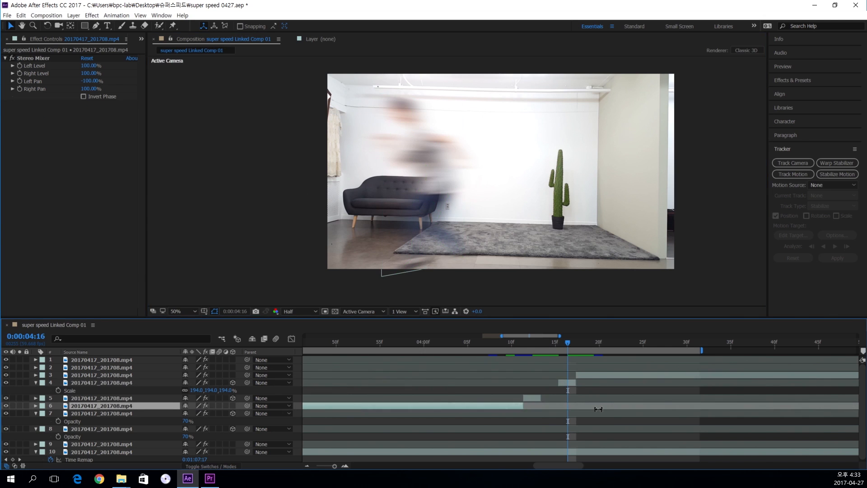
Extend the work area over the first run through the new blurred copies and preview the super speed effect.
key(minus)
key(minus)
key(minus)
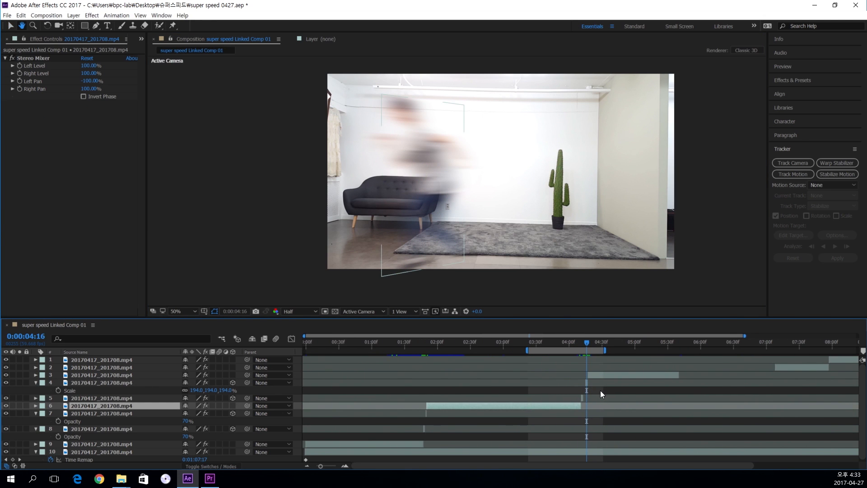
key(minus)
scroll(482, 358, down, 1)
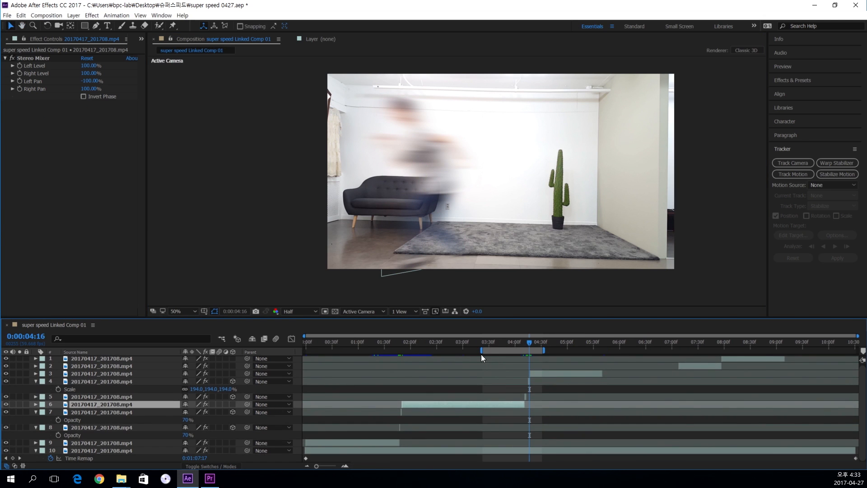
drag(479, 350, 346, 351)
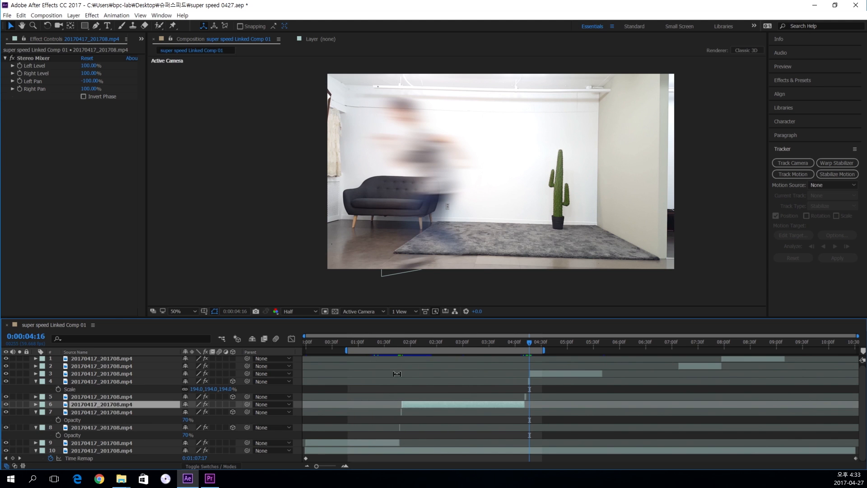
scroll(470, 378, up, 1)
drag(457, 350, 477, 350)
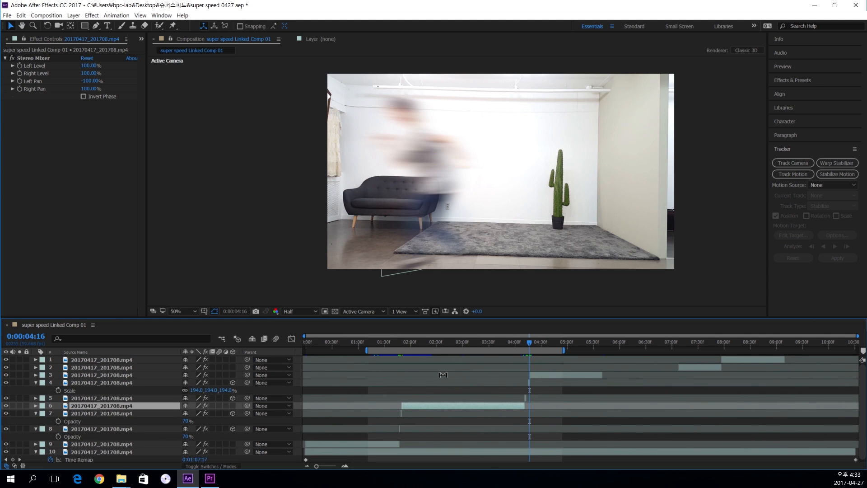
key(space)
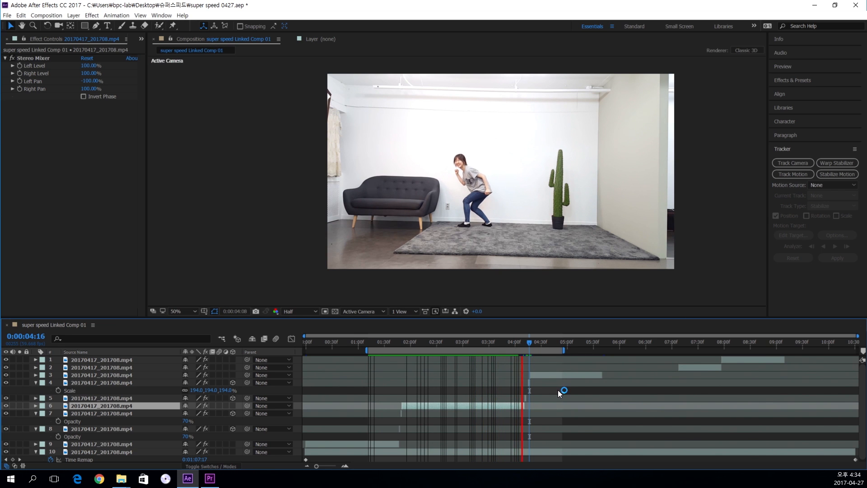
key(space)
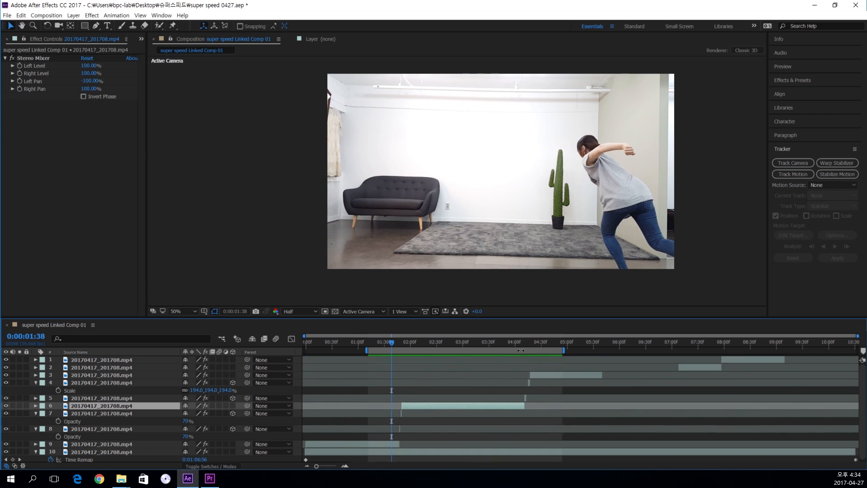
Play back the super speed Linked Comp 01 composition from 0:00:01:38 and stop at 0:00:03:59.
key(space)
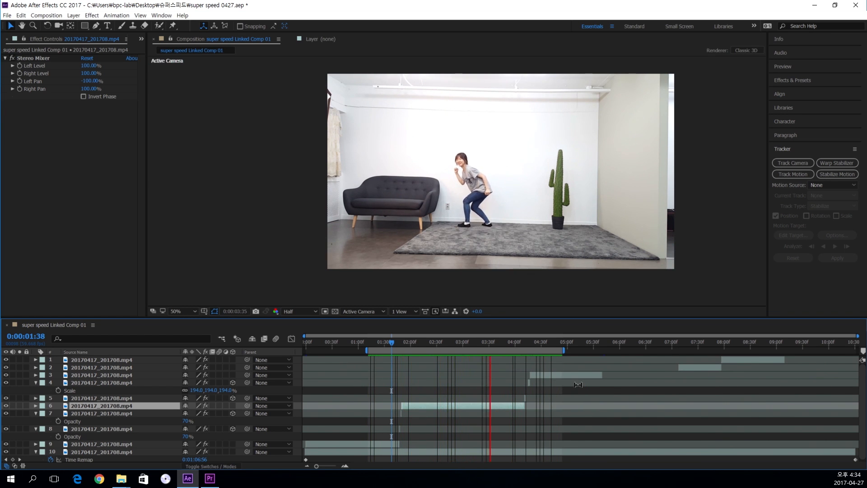
key(space)
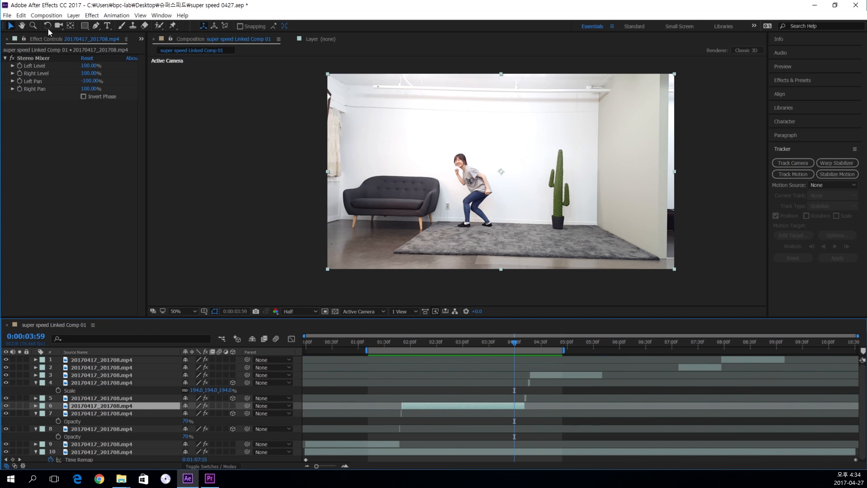
Import the finished project file 슈퍼스피드 효과 (완성본) into the current project.
click(121, 228)
click(3, 16)
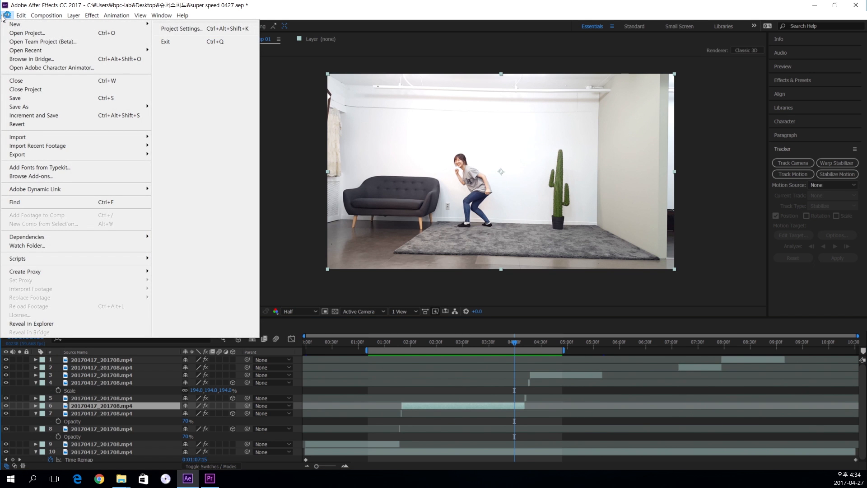
mouse_move(50, 136)
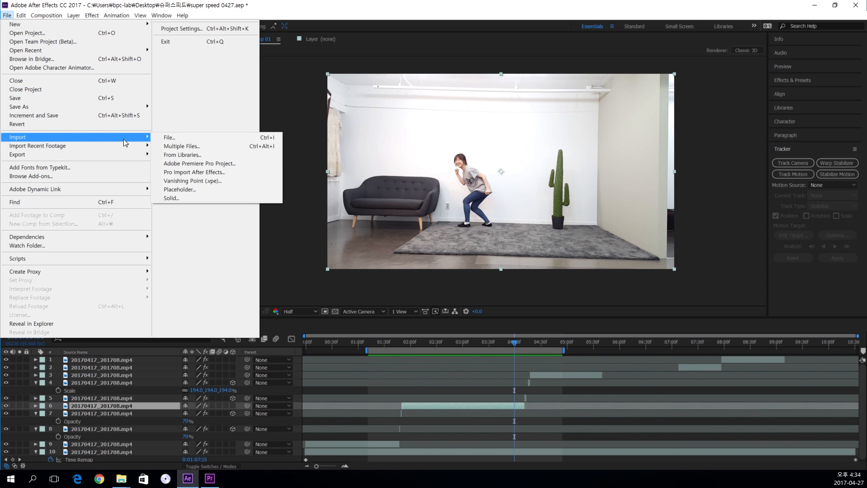
click(167, 138)
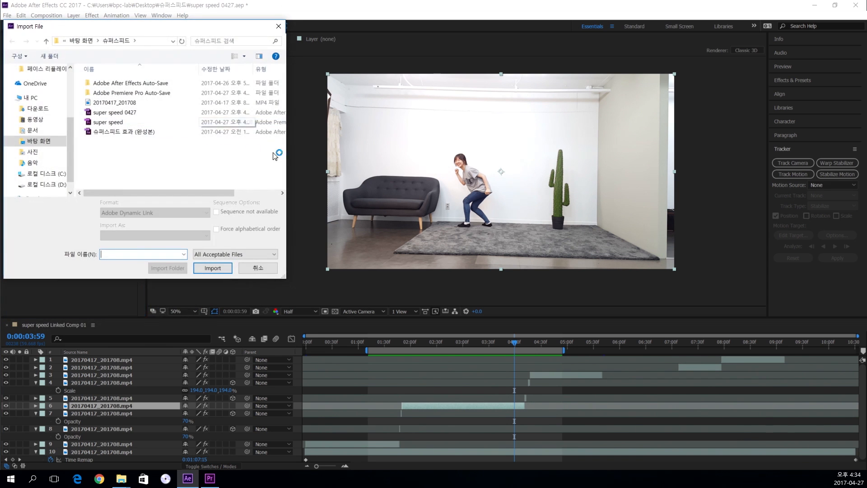
click(110, 135)
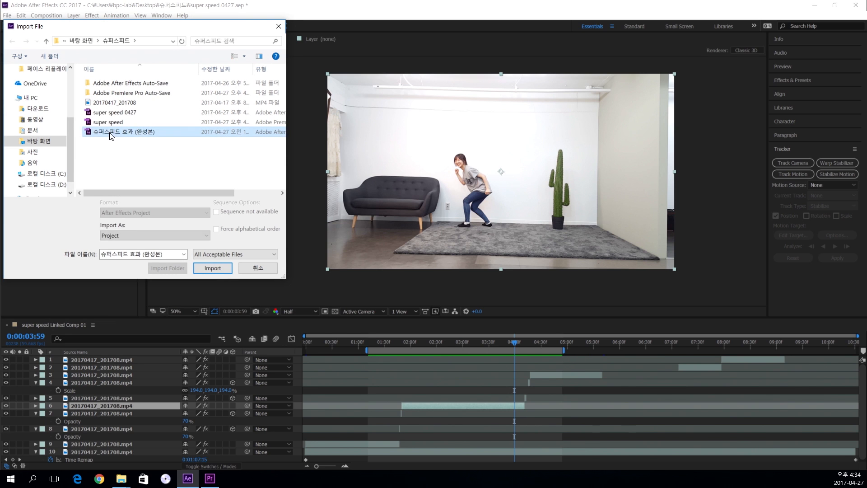
click(213, 268)
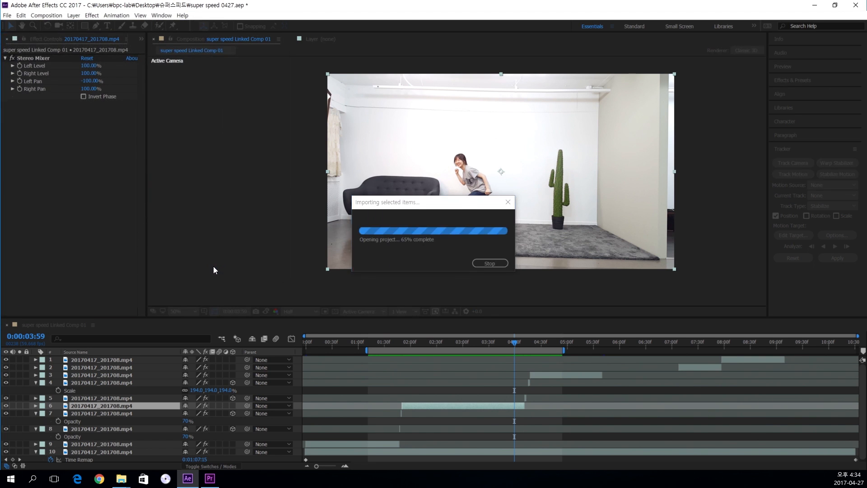
click(72, 210)
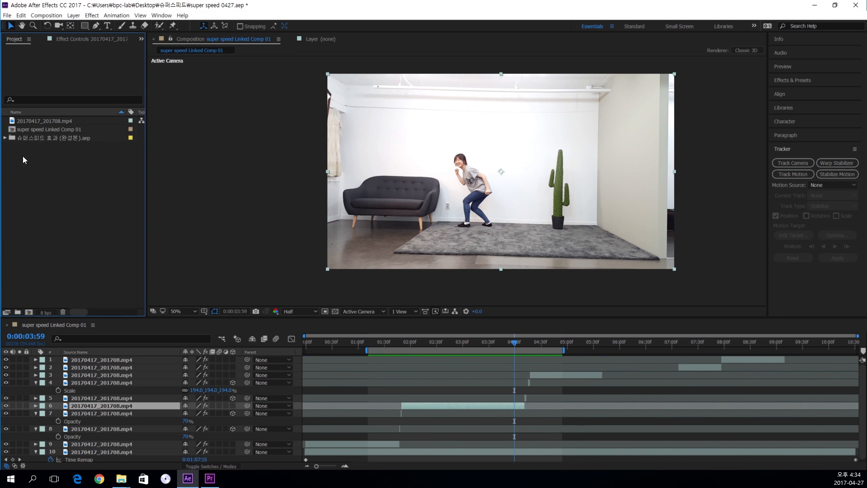
Open Super speed Linked Comp 02 and Super speed Linked Comp 01 from the imported 슈퍼스피드 효과 (완성본).aep folder.
click(5, 138)
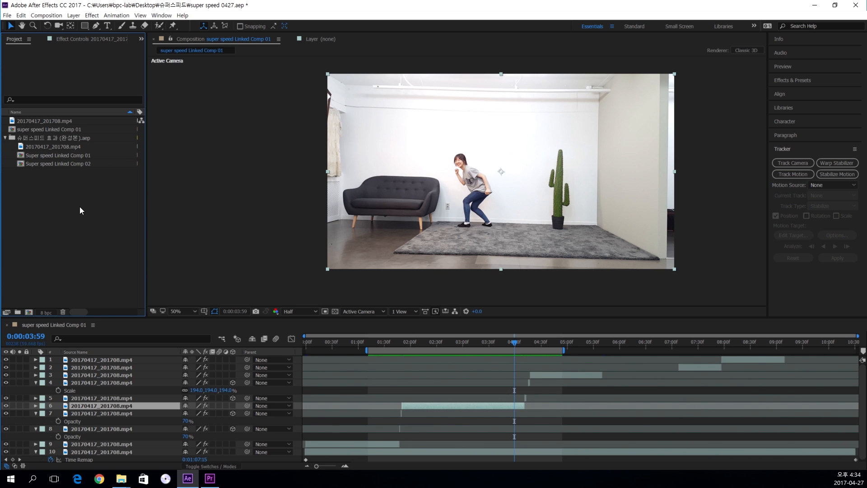
click(52, 163)
click(50, 157)
click(49, 162)
double_click(48, 163)
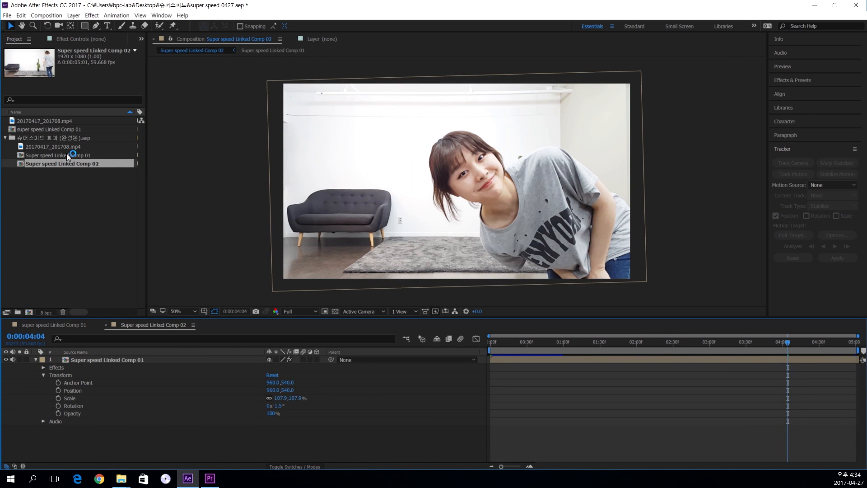
double_click(67, 155)
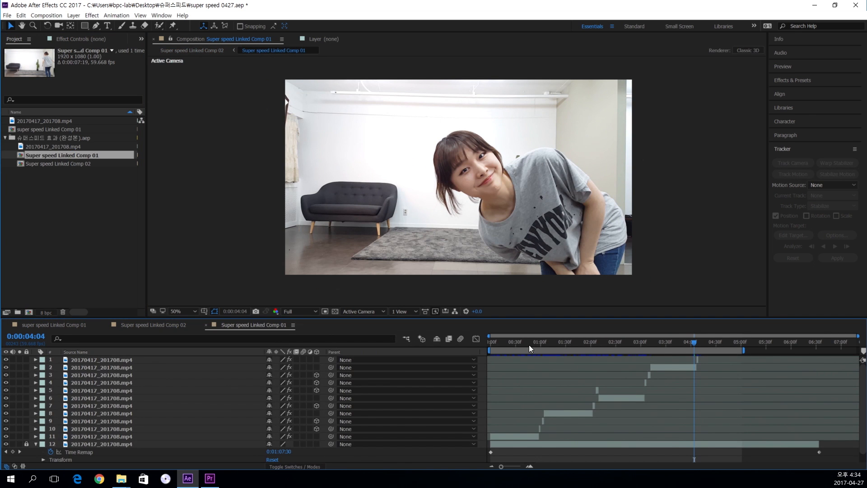
Examine the layer arrangement of the imported Super speed Linked Comp 01 around 0:00:00:52, checking layers 8 and 11.
drag(527, 341, 536, 343)
key(equal)
key(equal)
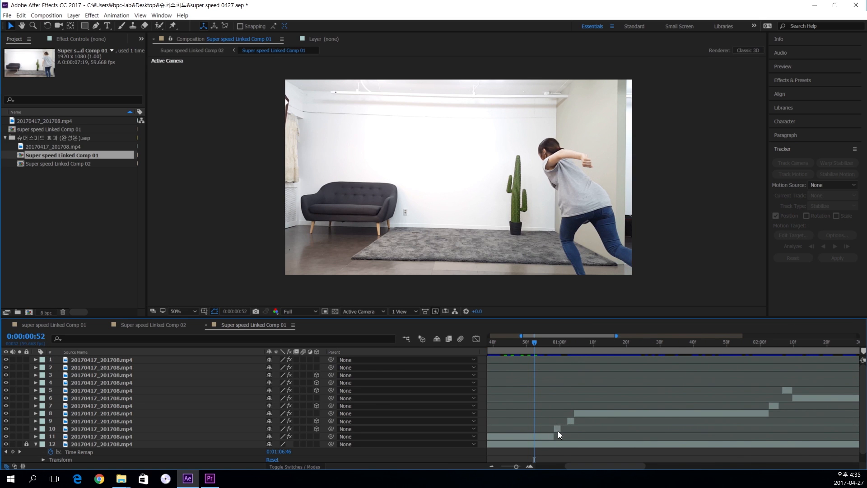
click(581, 414)
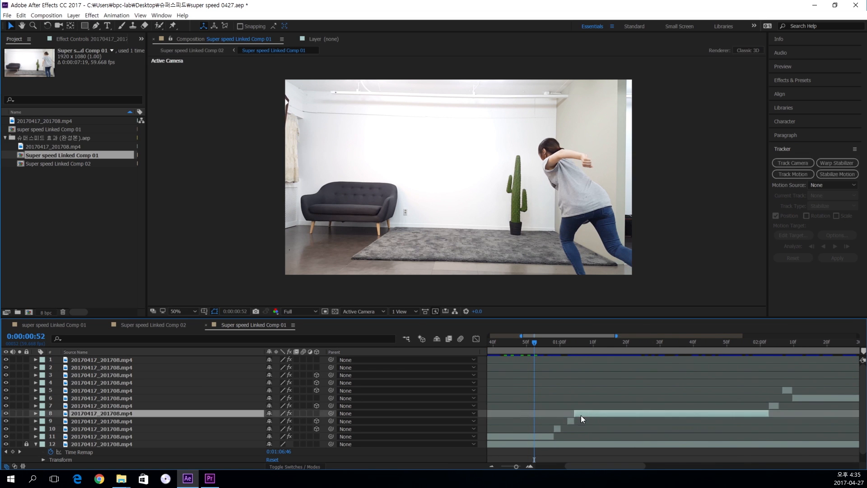
click(537, 438)
key(minus)
key(minus)
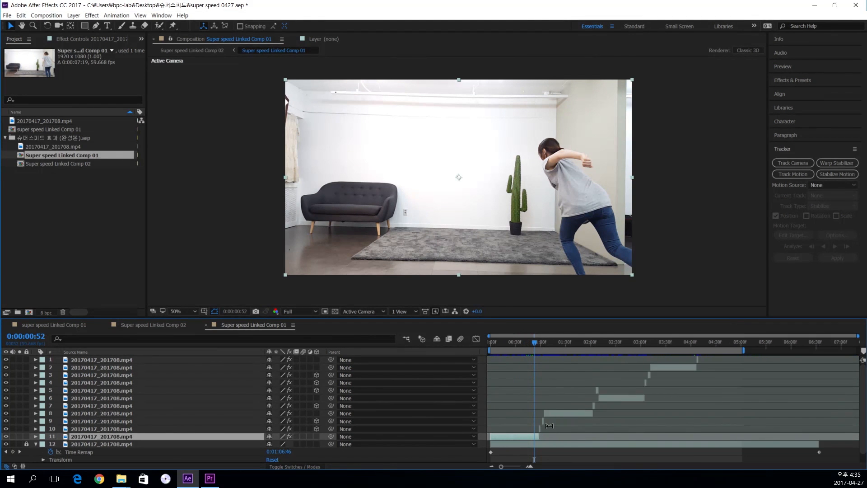
Preview the imported Super speed Linked Comp 01 from its first frame, and move the current time to 0:00:00:37.
drag(535, 344, 476, 348)
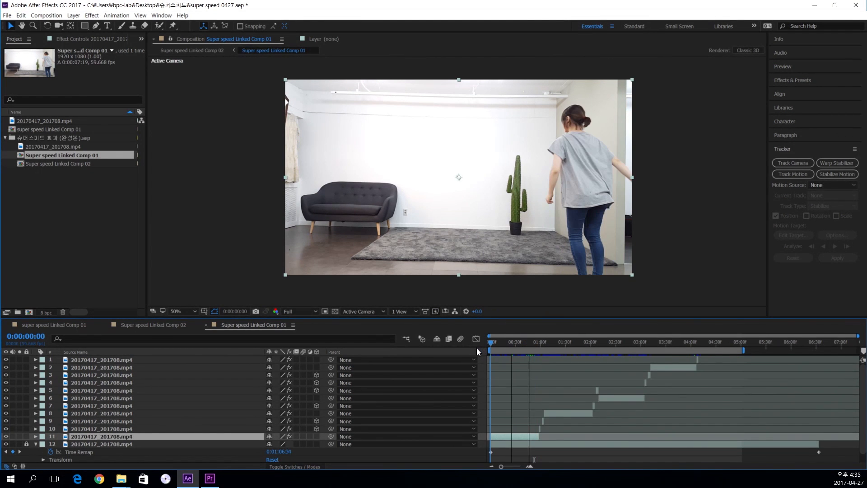
key(space)
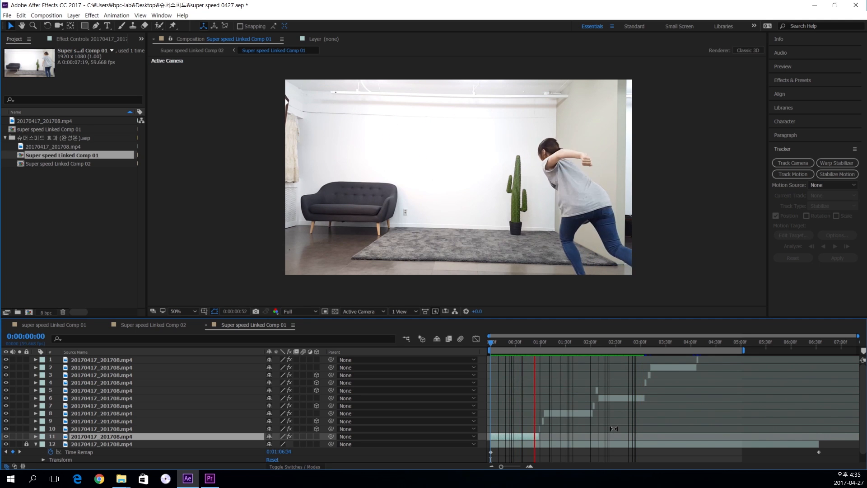
key(space)
drag(544, 343, 522, 343)
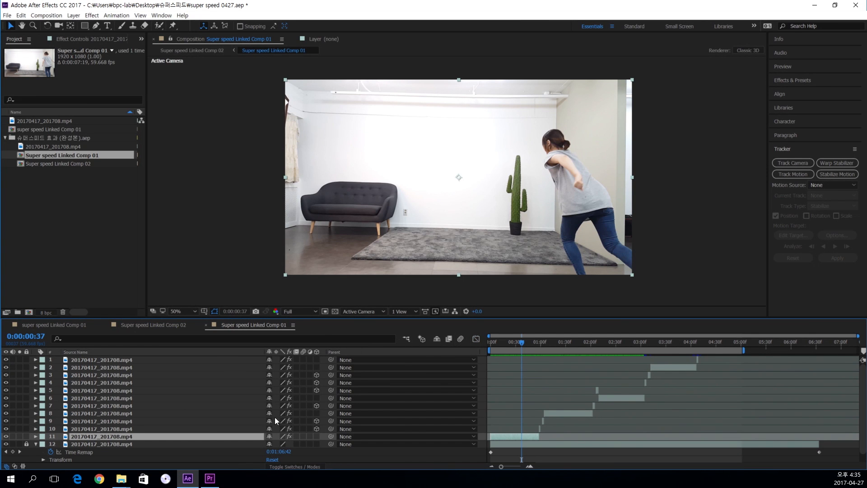
Switch to Premiere Pro and play the 20170417_201708 sequence from the start.
click(214, 480)
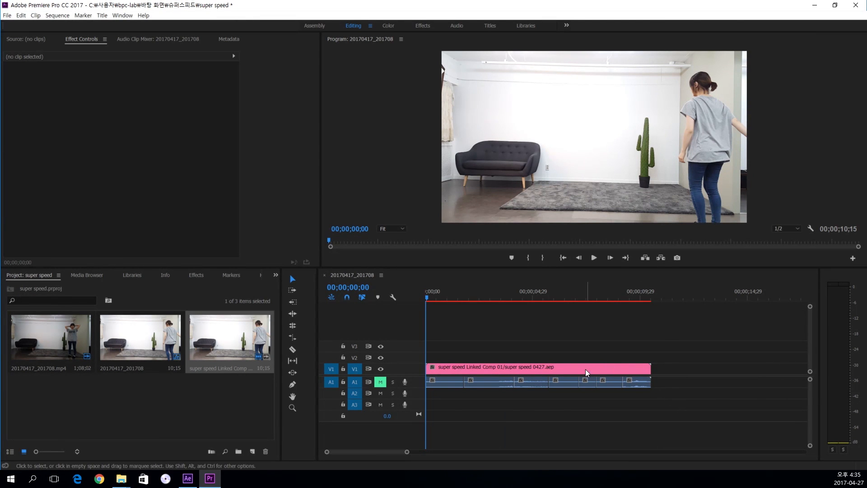
key(backslash)
key(backslash)
click(512, 367)
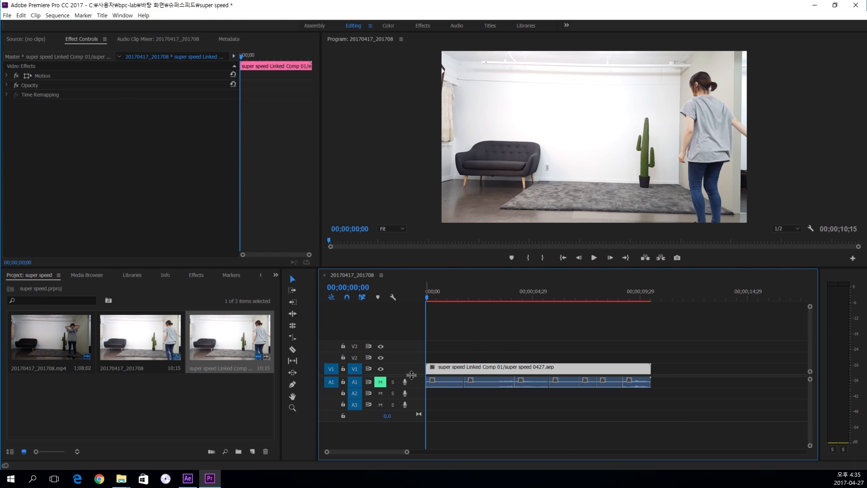
drag(412, 376, 412, 379)
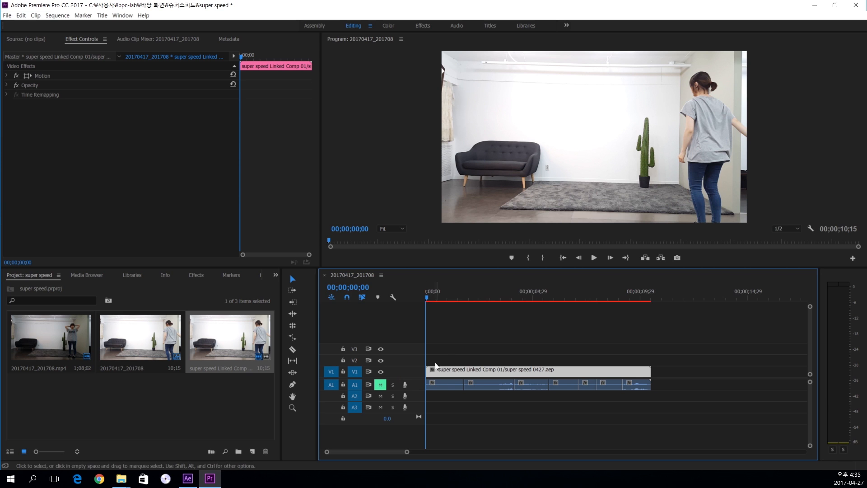
click(471, 340)
key(space)
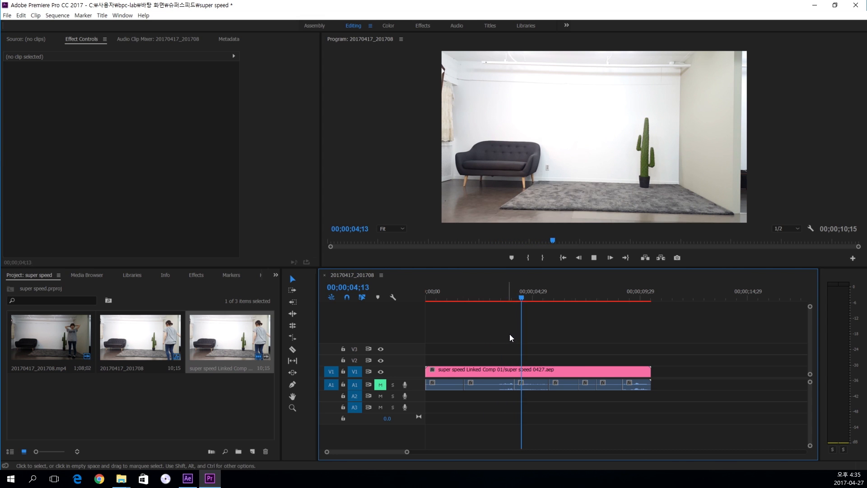
Replay the sequence from its beginning and park the playhead at 00;00;05;06.
click(509, 294)
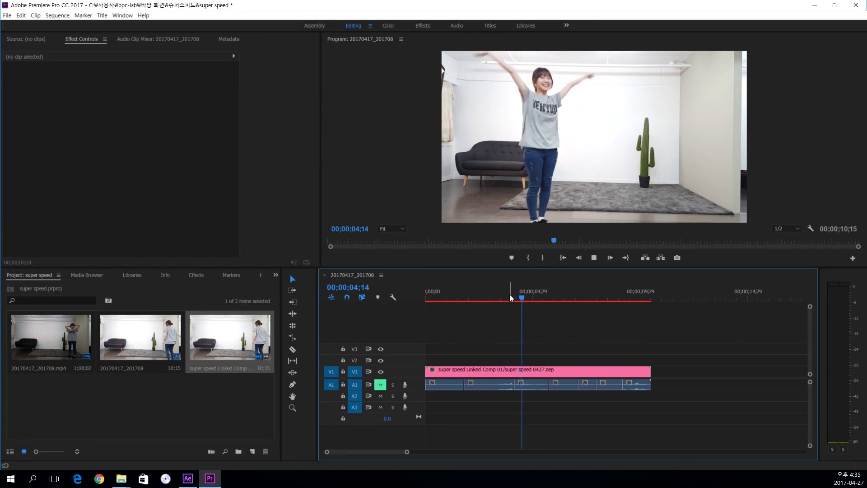
drag(510, 294, 397, 297)
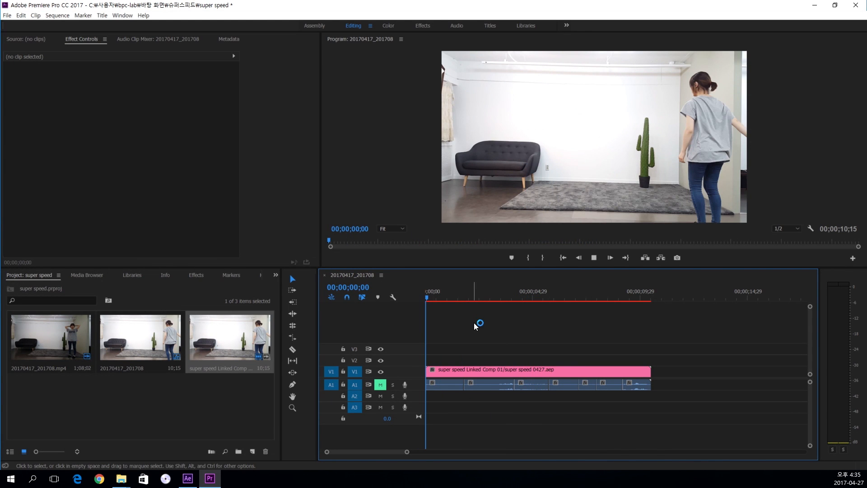
key(space)
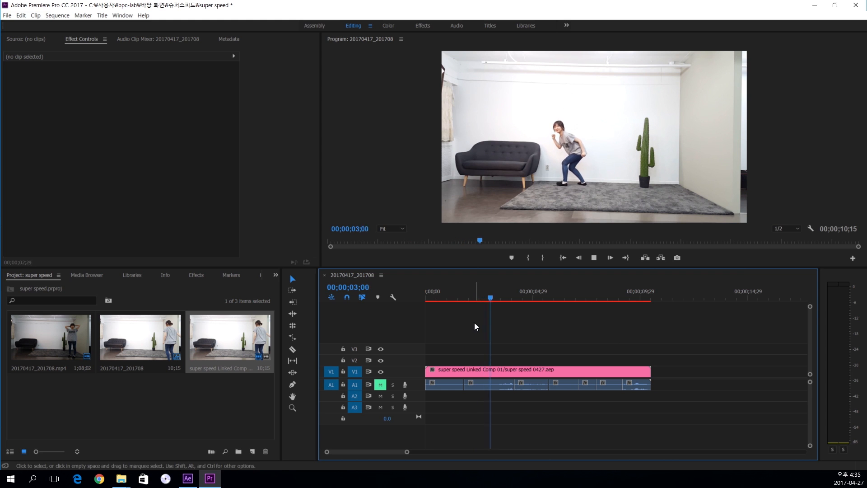
key(space)
drag(505, 294, 539, 318)
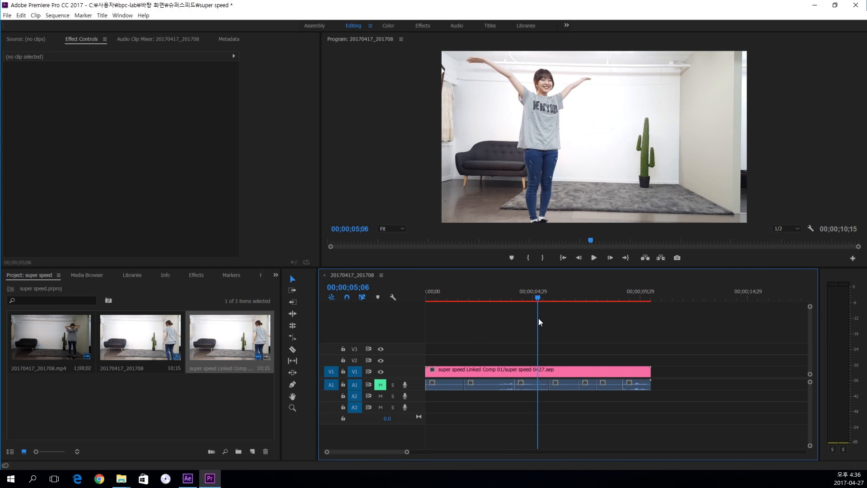
click(481, 368)
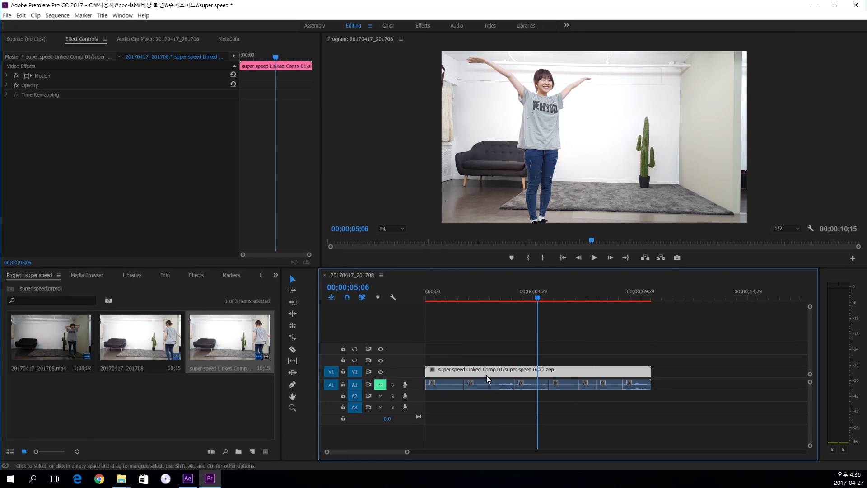
click(197, 275)
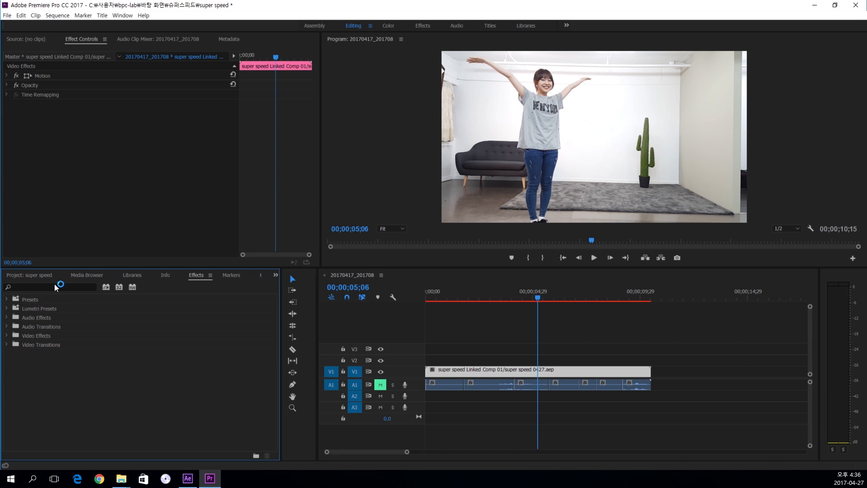
click(479, 356)
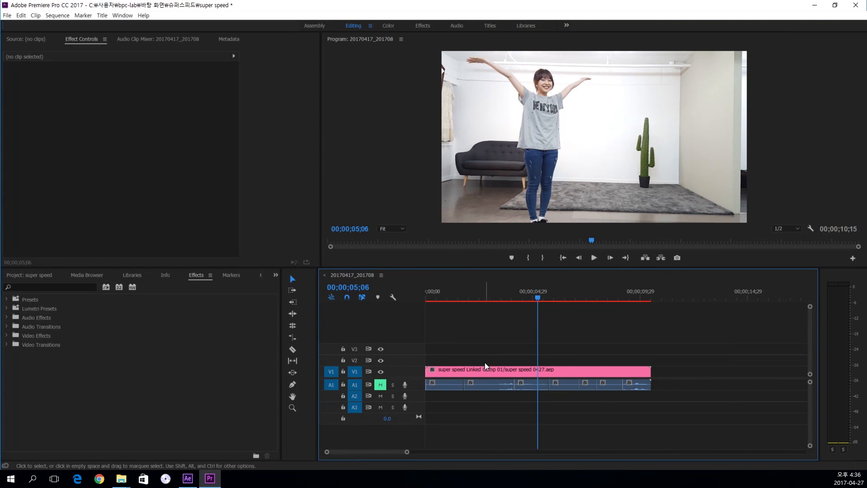
Create a 1920 x 1080 adjustment layer in the project with a 29.97 fps Non-Drop-Frame timebase.
click(33, 275)
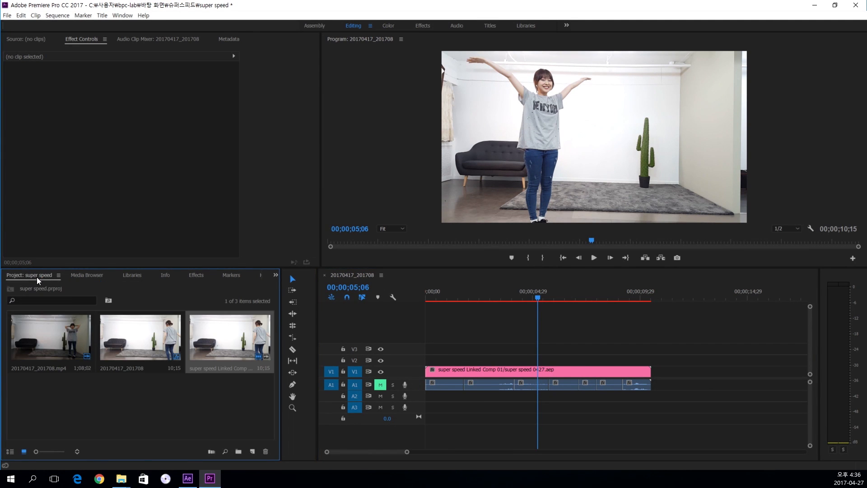
click(253, 453)
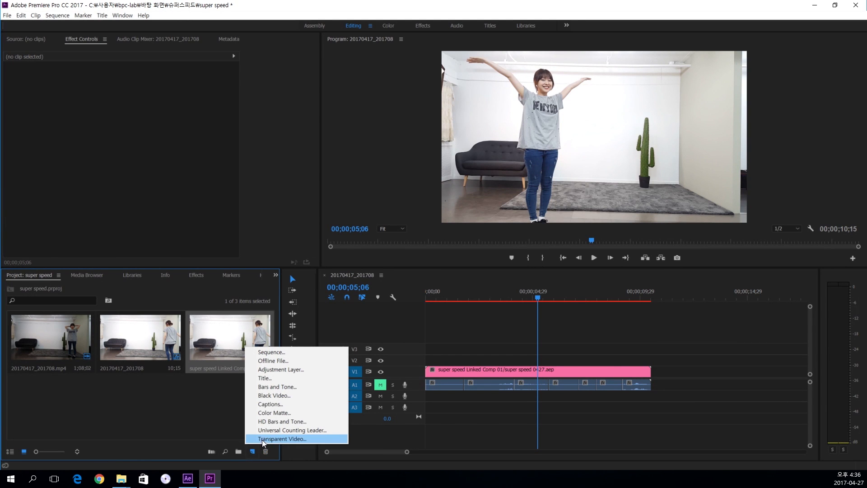
click(292, 370)
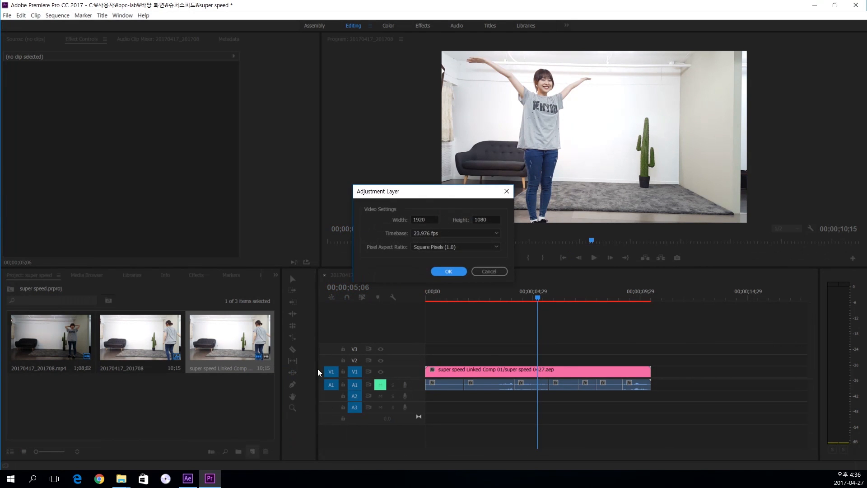
click(461, 233)
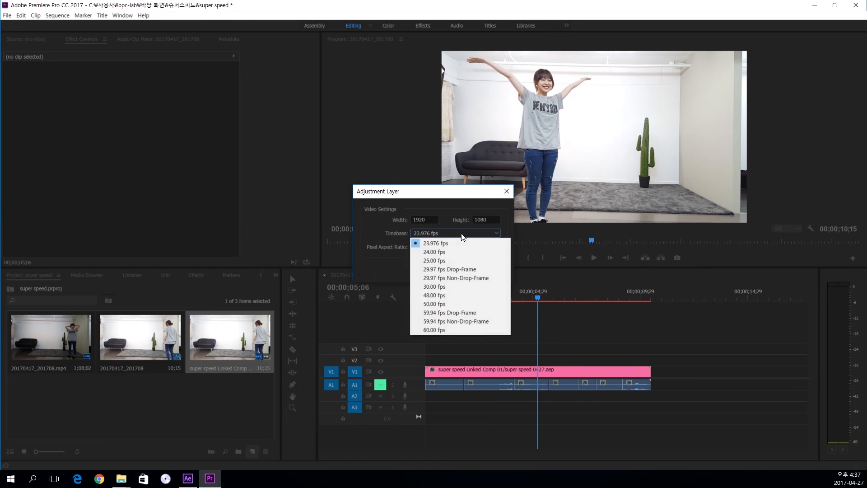
click(450, 278)
click(447, 271)
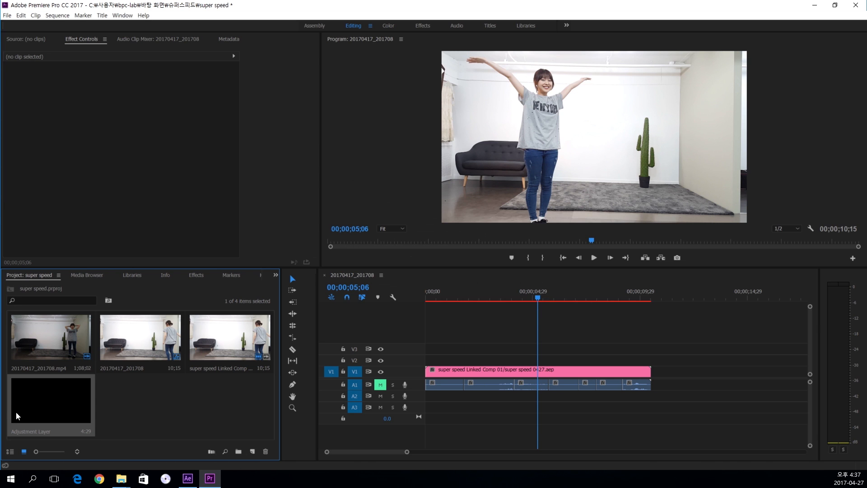
Place the Adjustment Layer on V2 at the sequence start and extend it to the end of the linked comp clip.
drag(41, 410, 421, 359)
drag(532, 359, 655, 359)
Try splitting the linked comp clip on V1 at three points with the Razor tool, and undo the cuts.
key(c)
click(510, 370)
click(541, 369)
click(561, 371)
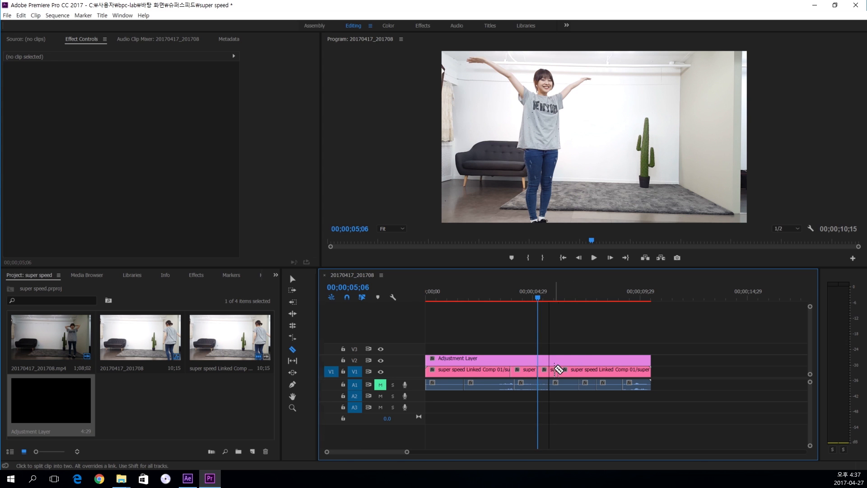
key(ctrl+z)
key(ctrl+z)
key(ctrl+z)
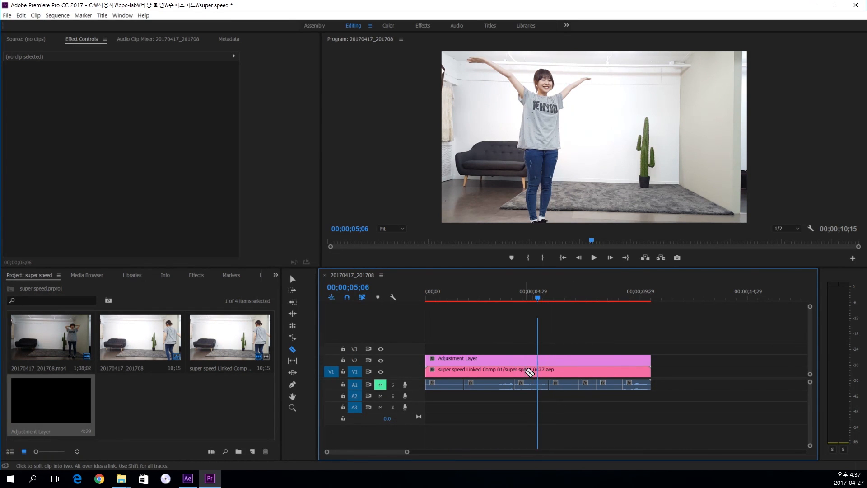
Find the RGB Curves effect by searching for "curve" and apply it to the Adjustment Layer on V2.
key(v)
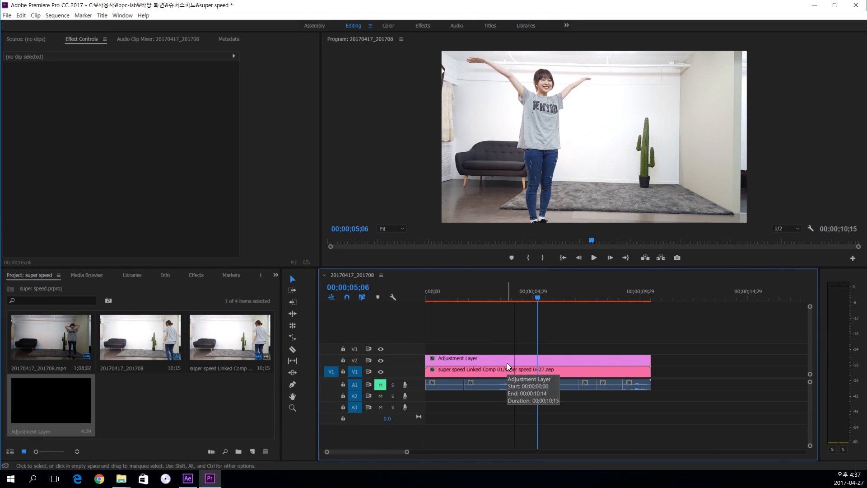
click(445, 359)
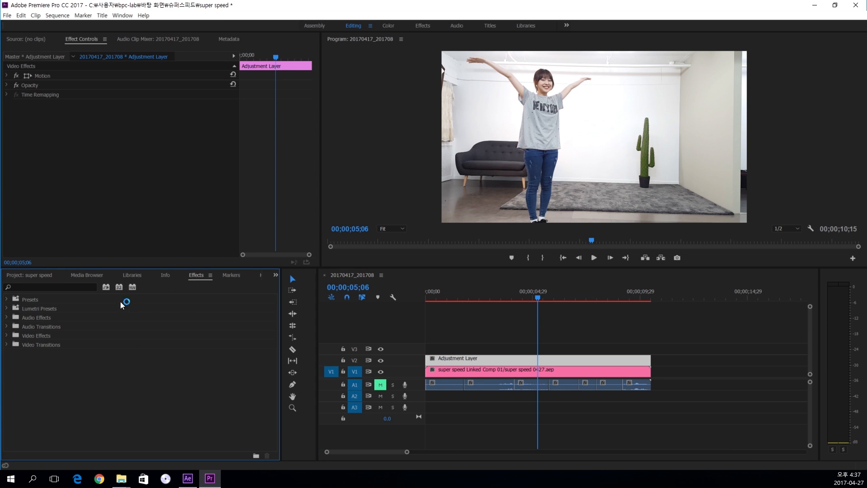
click(66, 288)
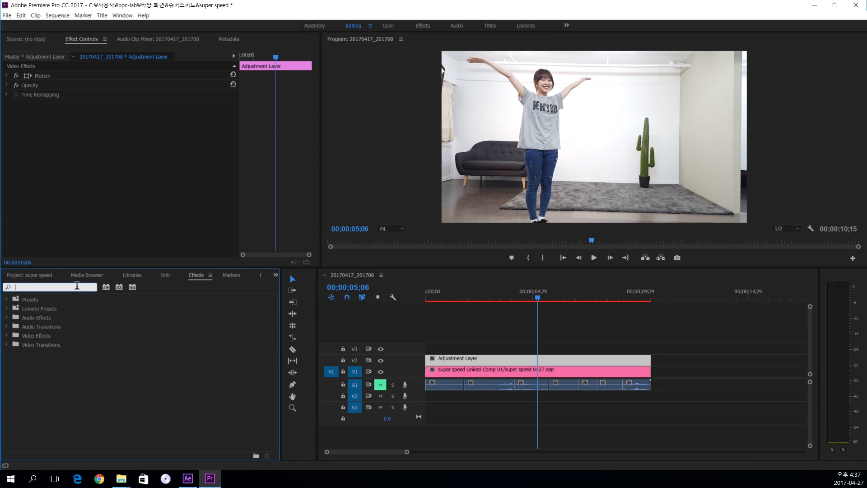
text(curve)
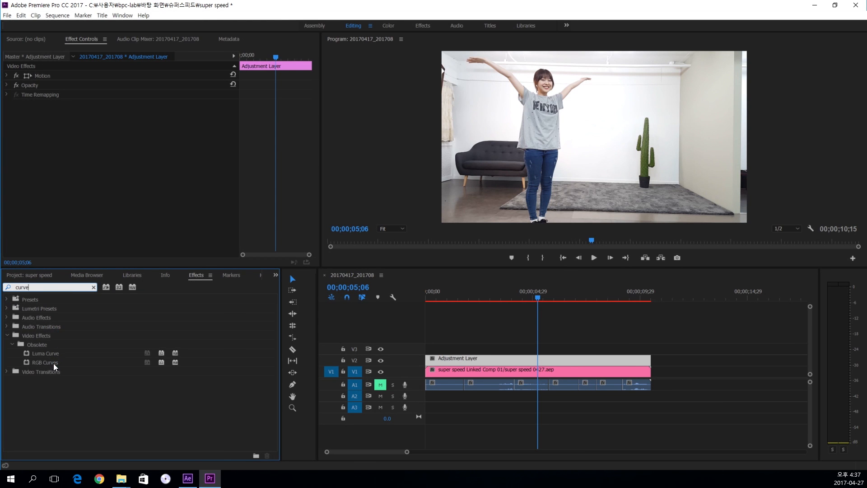
click(35, 363)
mouse_move(28, 365)
mouse_down()
mouse_move(201, 379)
mouse_move(407, 378)
mouse_move(474, 357)
mouse_up()
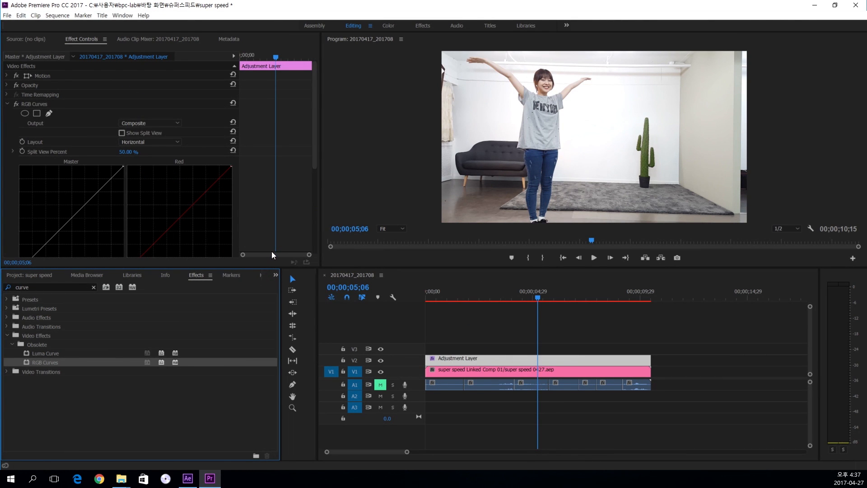
Brighten the picture by adding two points to the Master curve and raising its shadows and midtones slightly.
scroll(252, 156, down, 5)
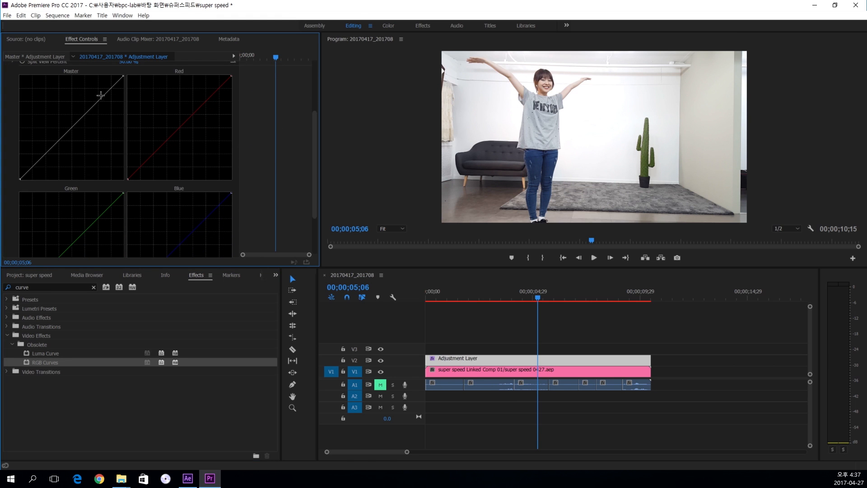
scroll(98, 101, down, 2)
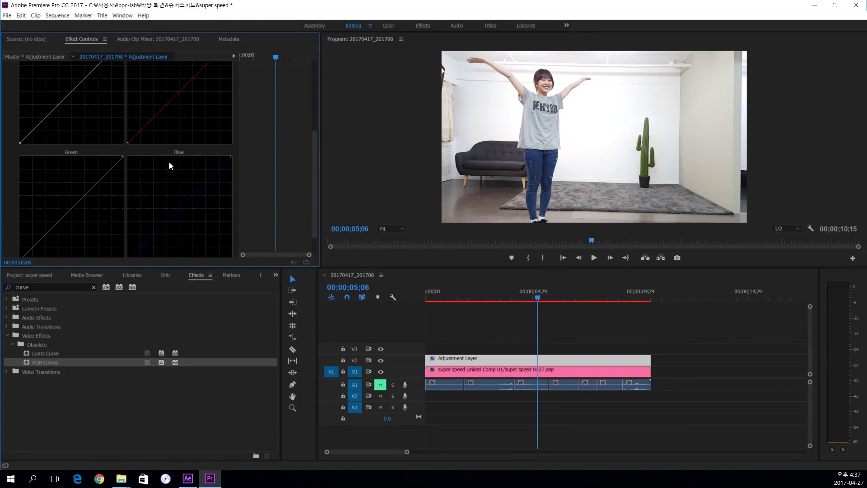
scroll(169, 161, up, 4)
scroll(209, 187, down, 3)
scroll(147, 168, up, 2)
drag(57, 148, 68, 133)
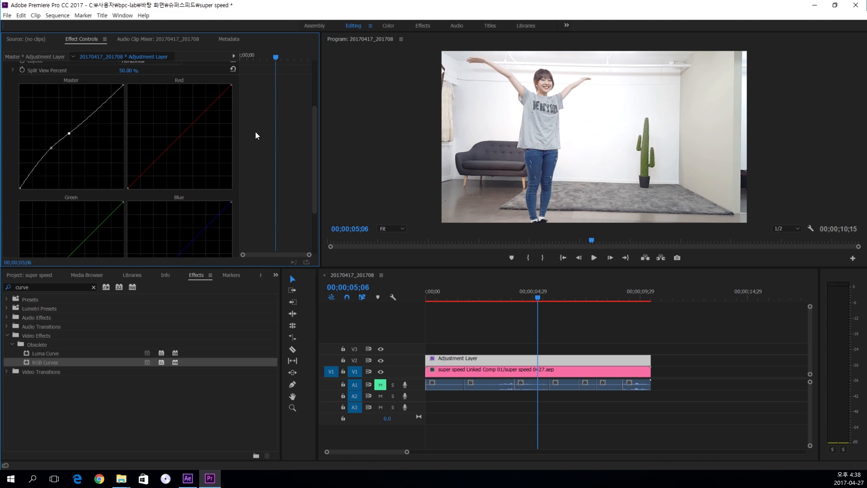
Warm the colours by pulling the middle of the Blue curve slightly down and lifting the middle of the Red curve.
scroll(250, 137, down, 1)
scroll(234, 140, down, 3)
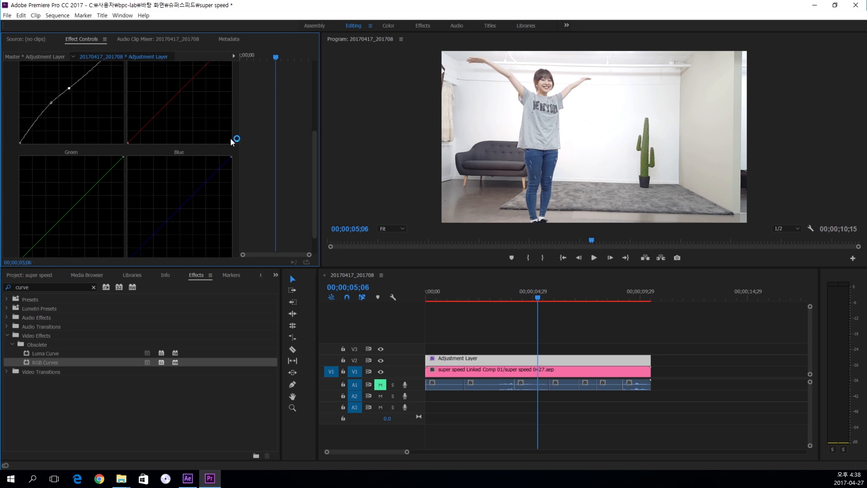
mouse_move(179, 185)
mouse_down()
mouse_move(191, 191)
mouse_move(187, 181)
mouse_up()
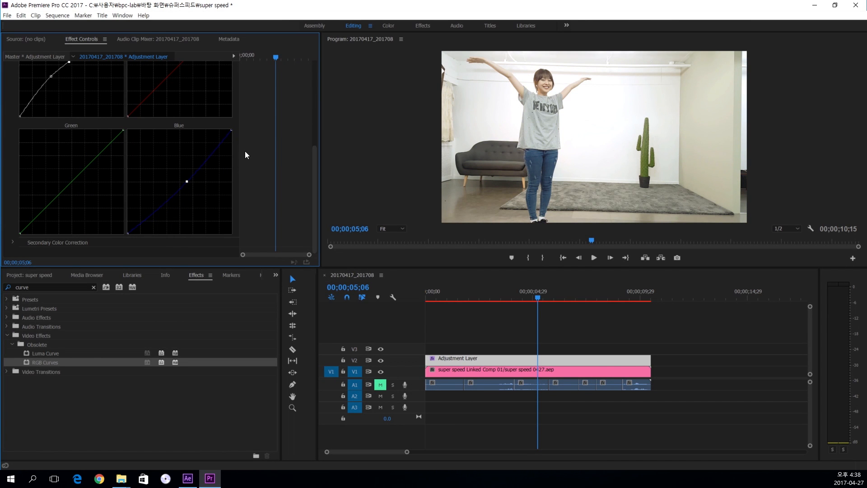
scroll(247, 155, up, 4)
scroll(252, 153, up, 1)
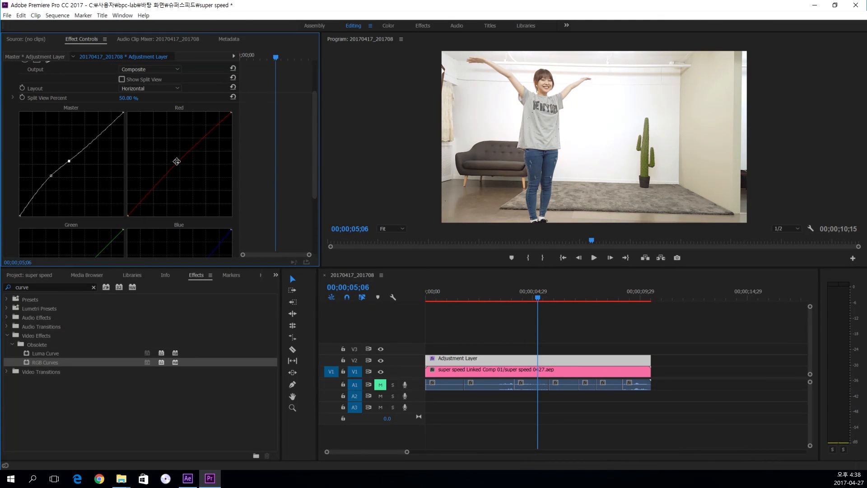
click(174, 160)
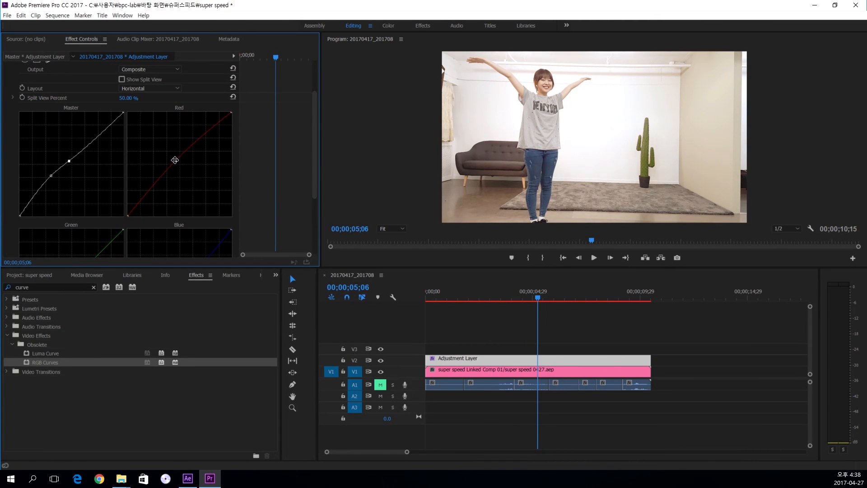
Toggle the RGB Curves effect off and on repeatedly to compare the graded and original picture.
scroll(29, 80, up, 3)
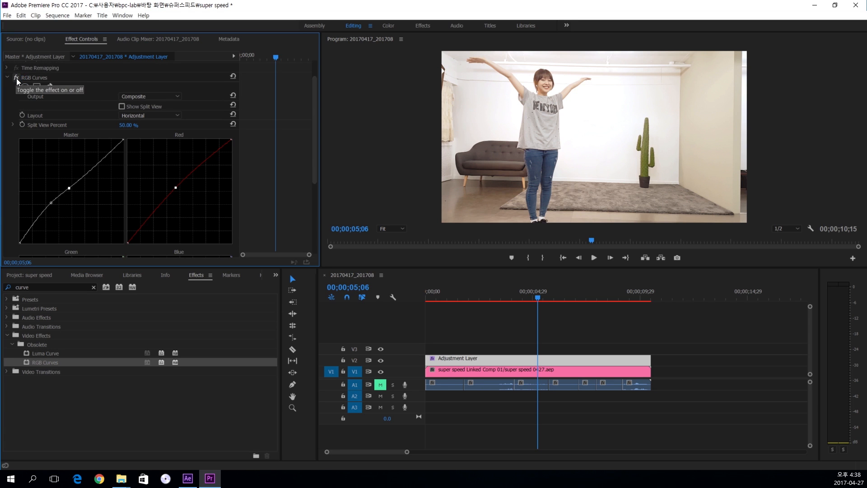
click(16, 78)
click(16, 78)
click(17, 78)
click(17, 78)
click(16, 79)
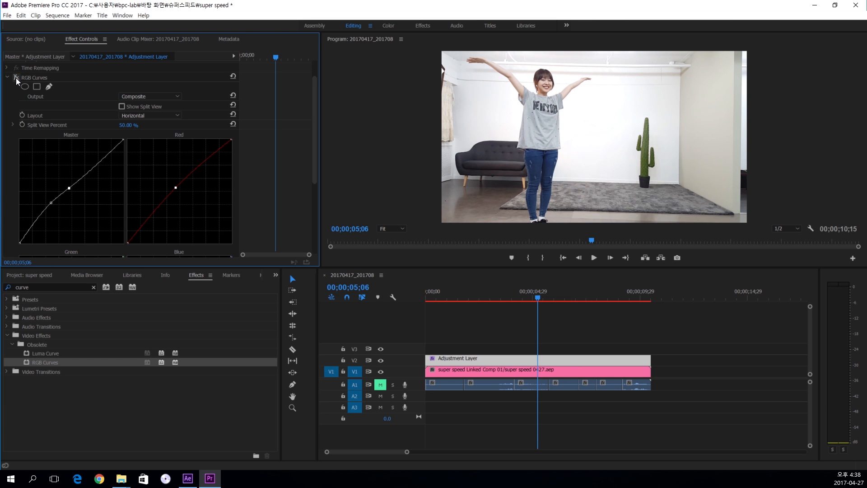
click(16, 78)
click(17, 78)
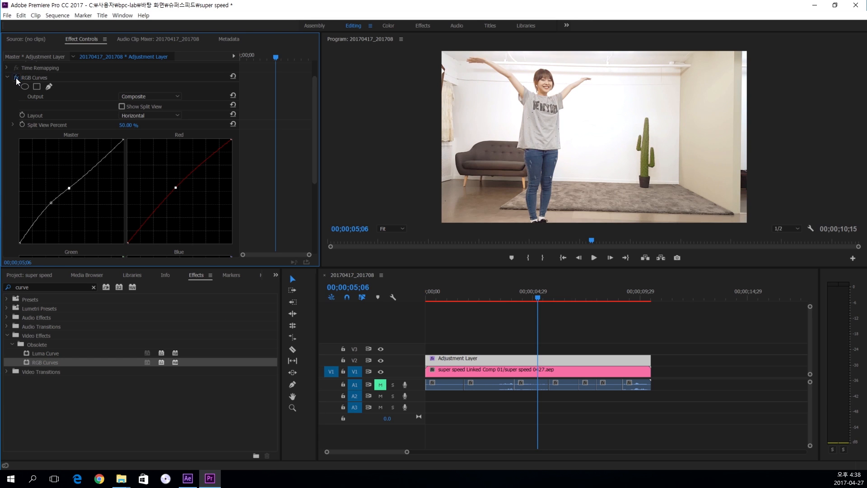
Save the Premiere Pro project, switch to After Effects and save the super speed 0427 project there.
click(509, 321)
key(ctrl+s)
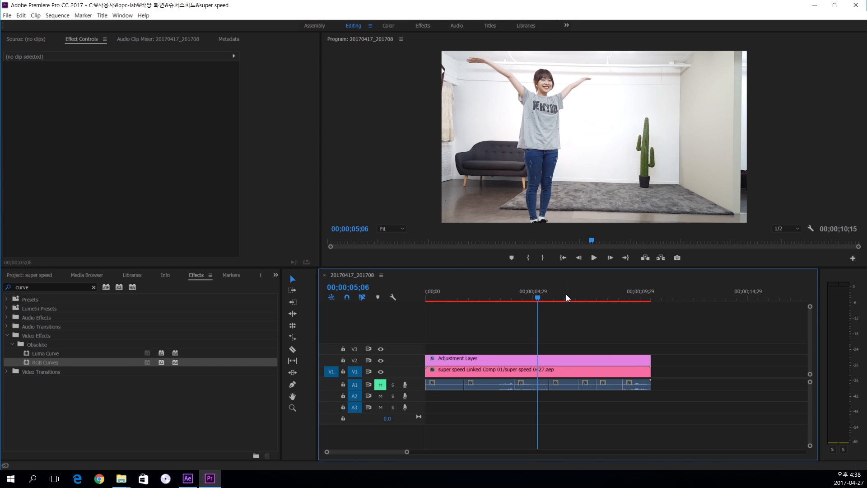
click(816, 6)
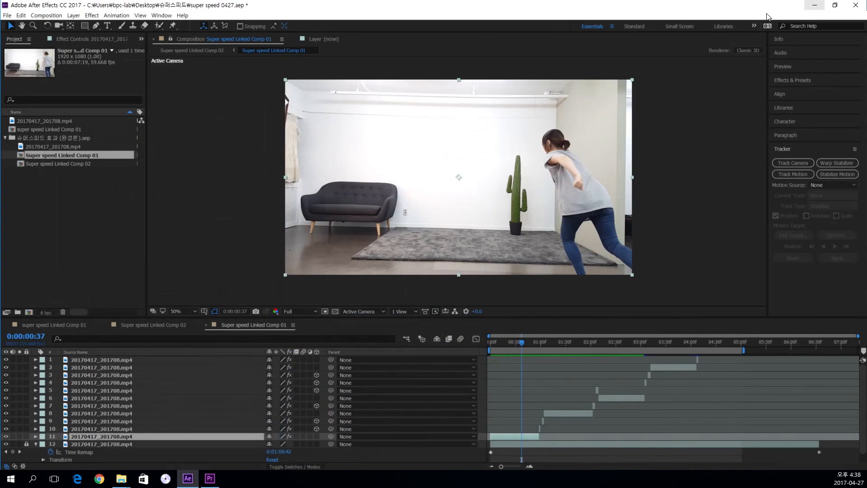
click(8, 15)
click(36, 101)
Create a new, empty After Effects project.
click(7, 17)
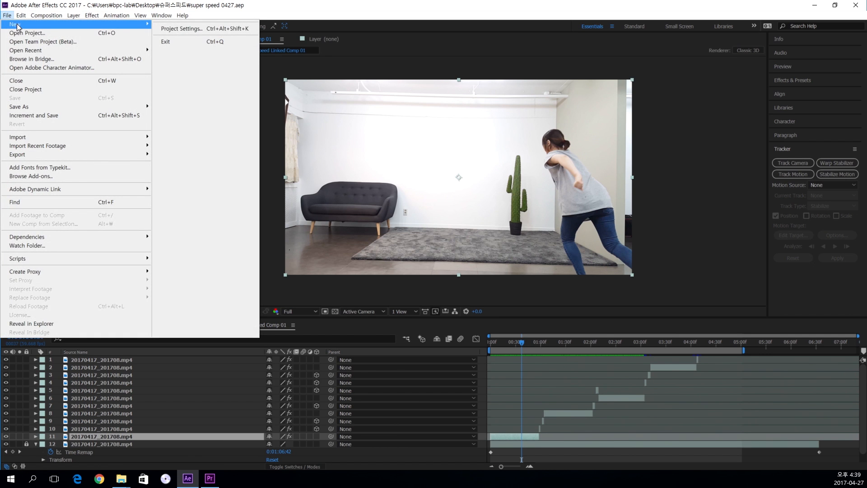
mouse_move(18, 26)
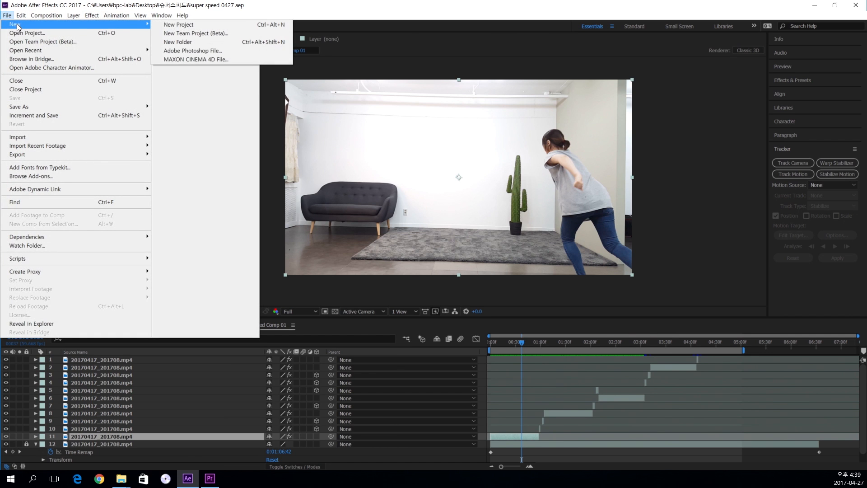
click(166, 26)
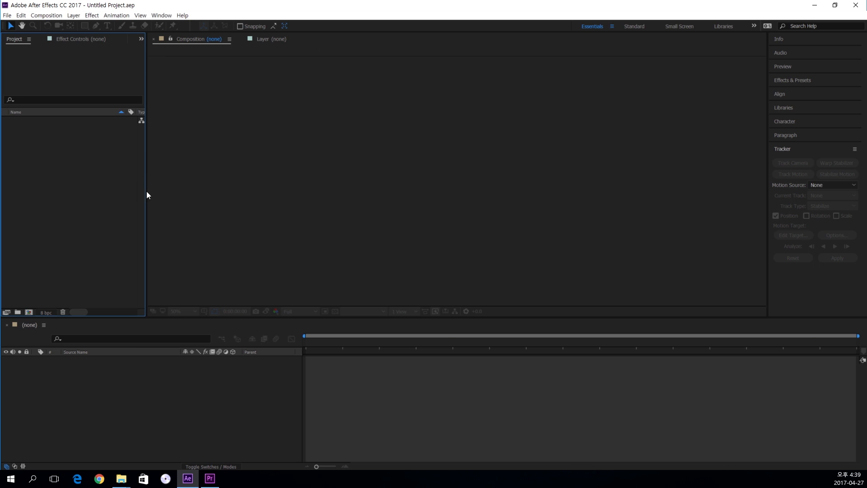
Play the 페이스 리플레이스먼트_완성 전 and 페이스 리플레이스먼트_완성 후 videos in the media player, closing each after viewing.
mouse_move(121, 479)
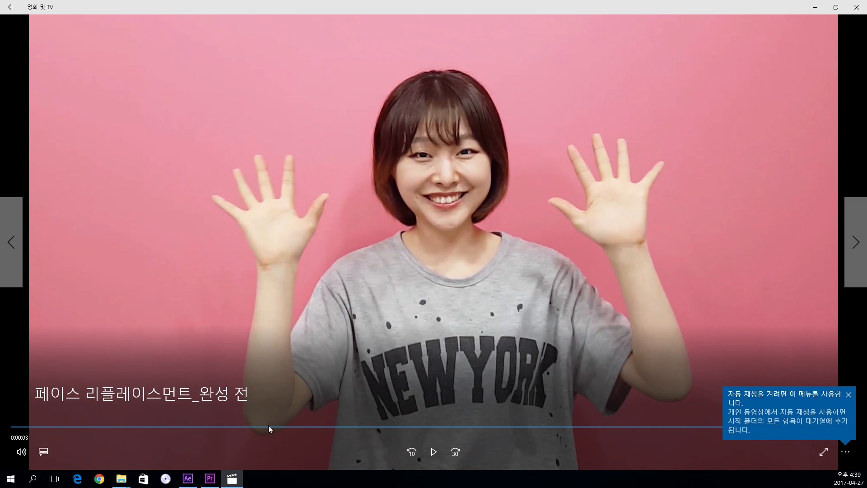
click(435, 453)
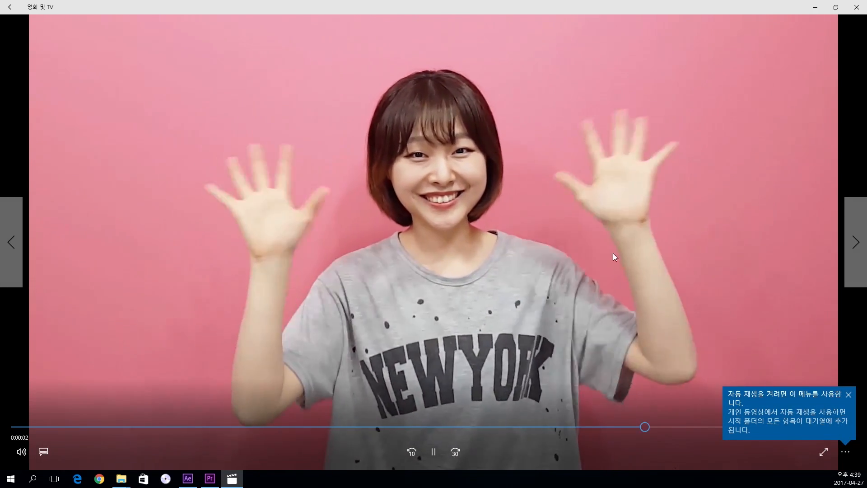
click(858, 6)
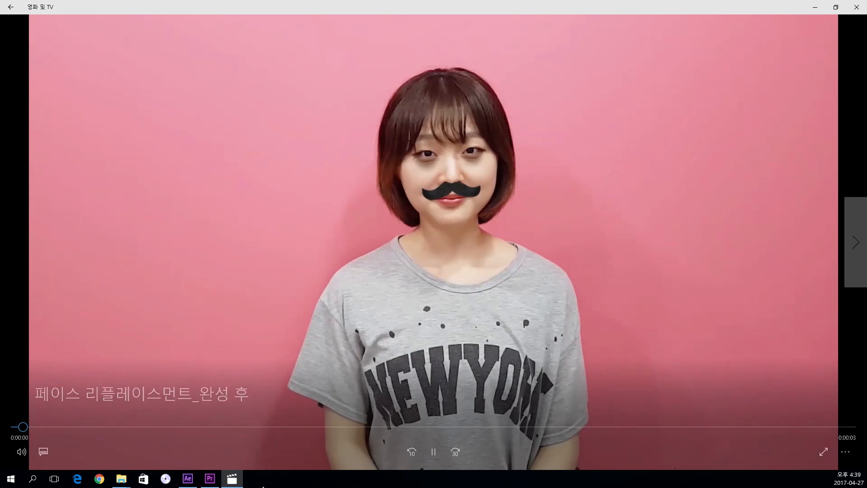
mouse_move(270, 457)
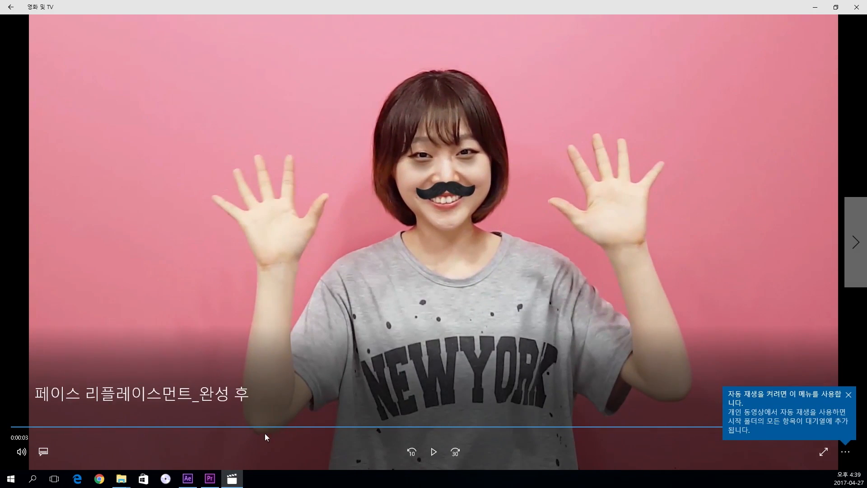
click(432, 452)
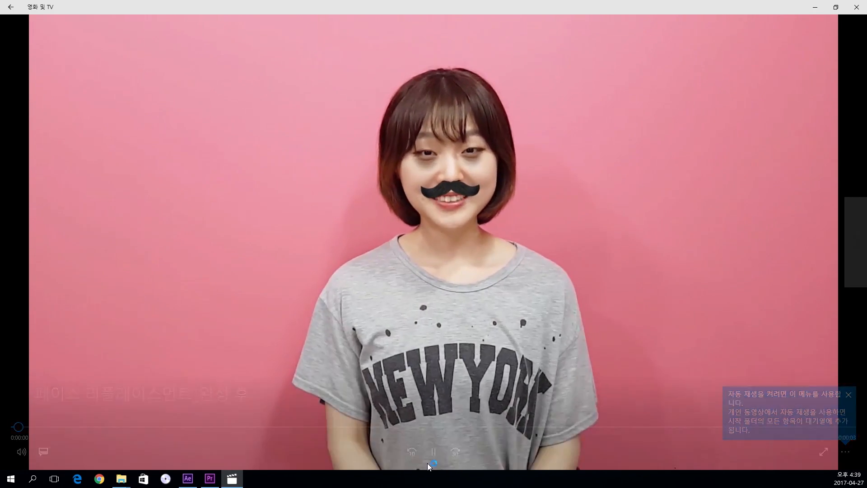
mouse_move(487, 304)
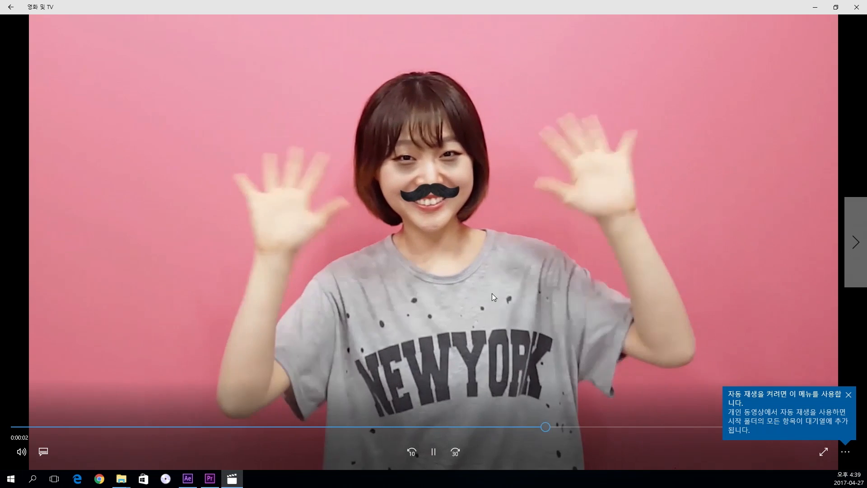
click(856, 9)
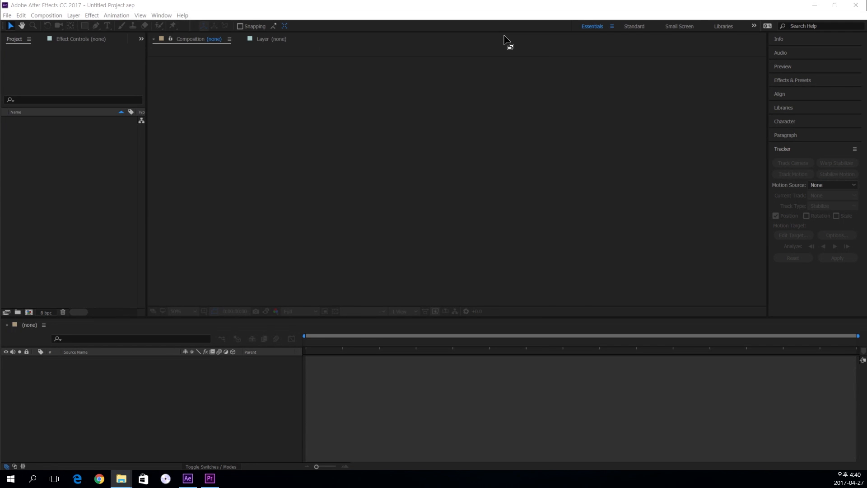
Import 20170417_200054.mp4, 다크서클.png and 수염.png from the 페이스 리플레이스먼트 효과 folder on the desktop.
click(367, 377)
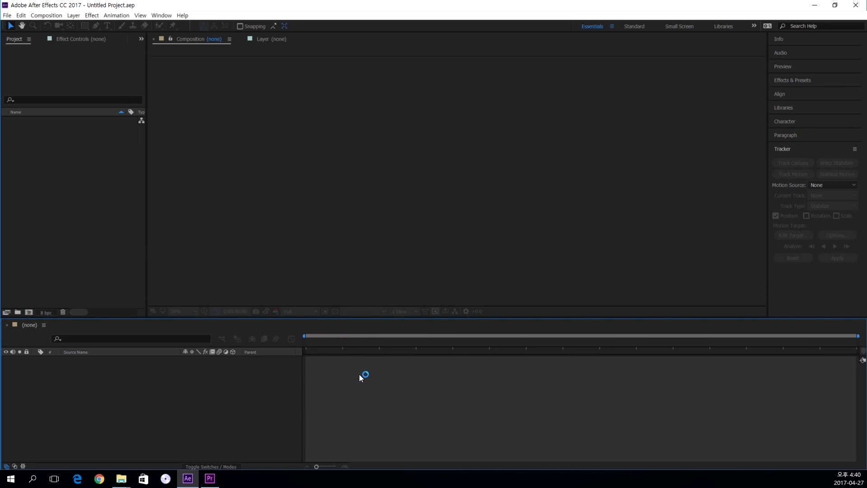
click(67, 212)
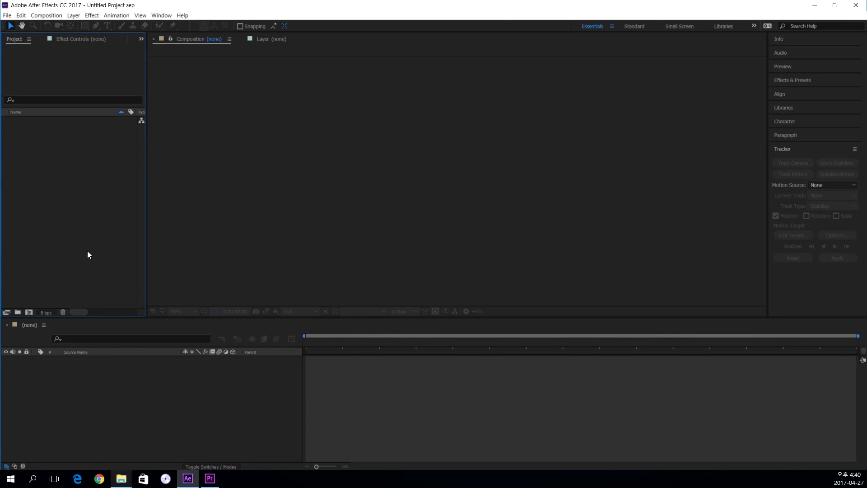
click(9, 16)
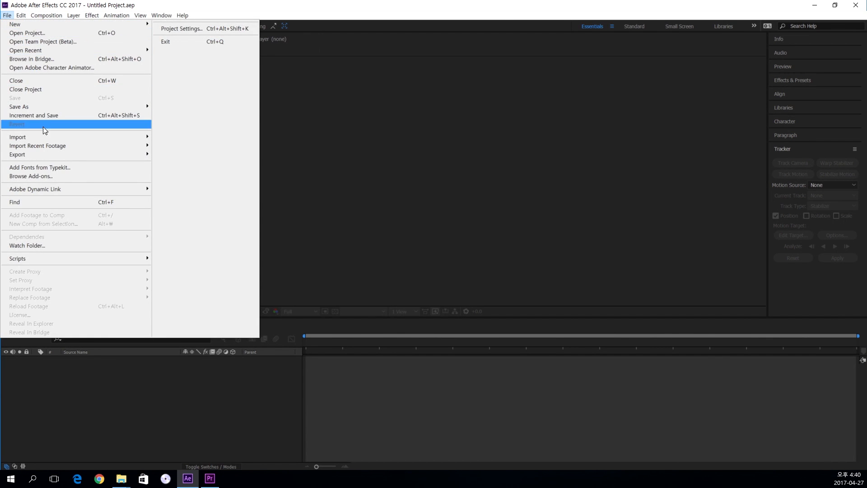
mouse_move(46, 137)
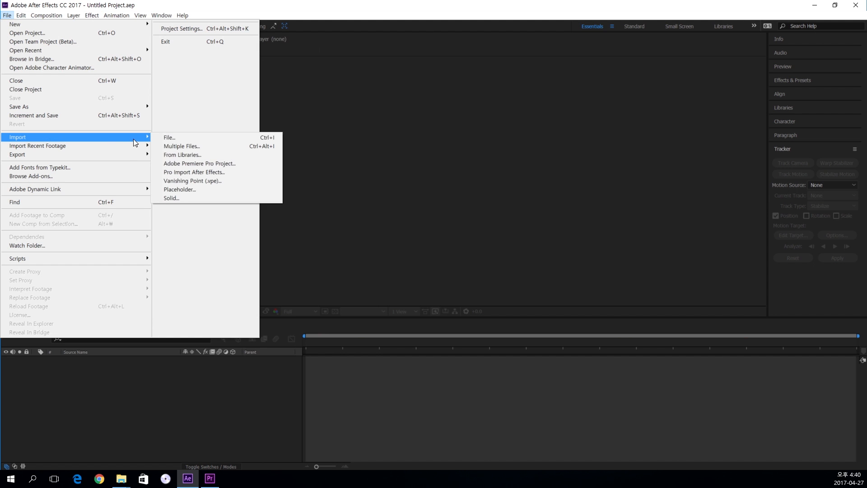
click(163, 138)
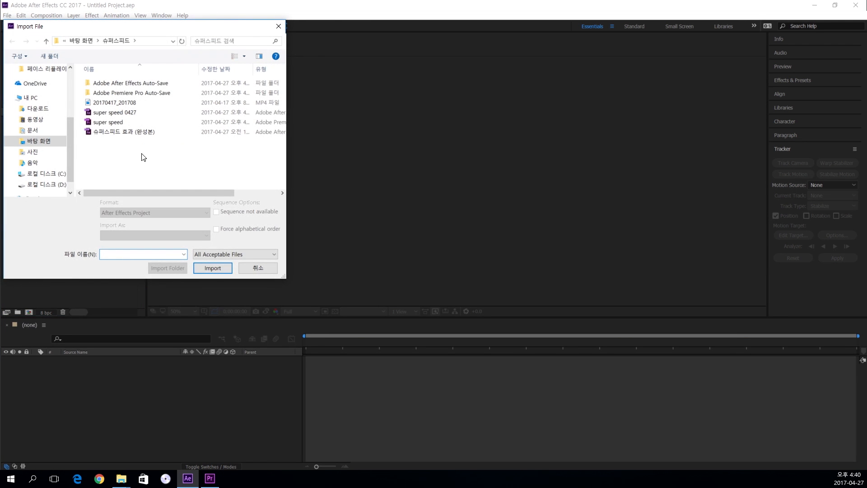
drag(145, 29, 302, 59)
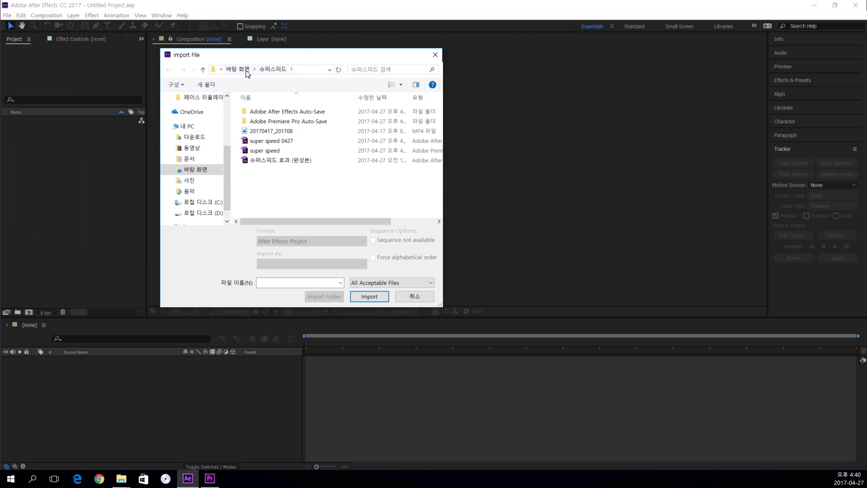
click(239, 69)
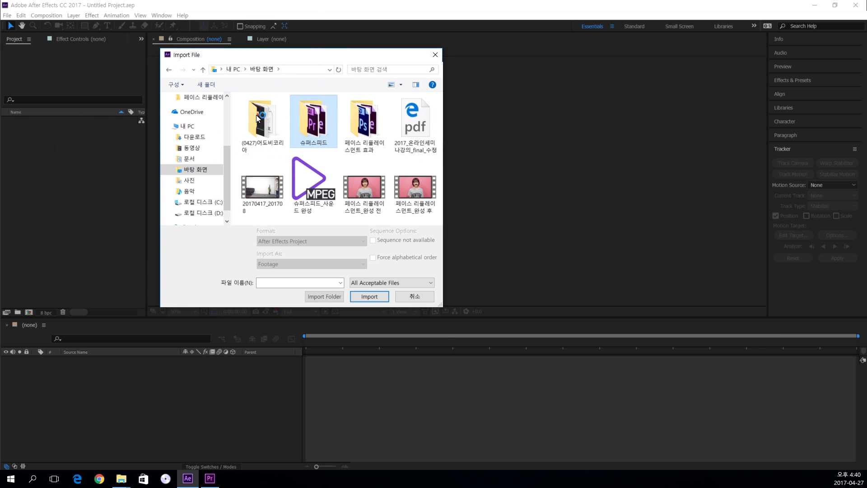
double_click(365, 122)
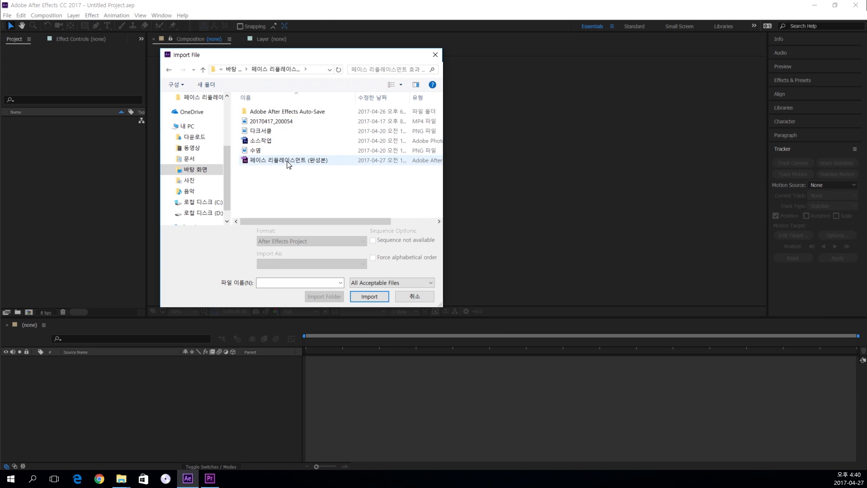
click(277, 123)
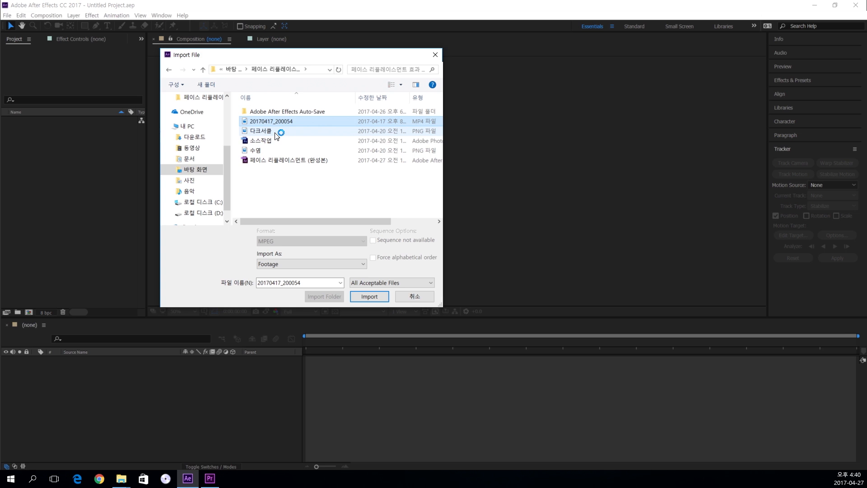
ctrl+click(276, 132)
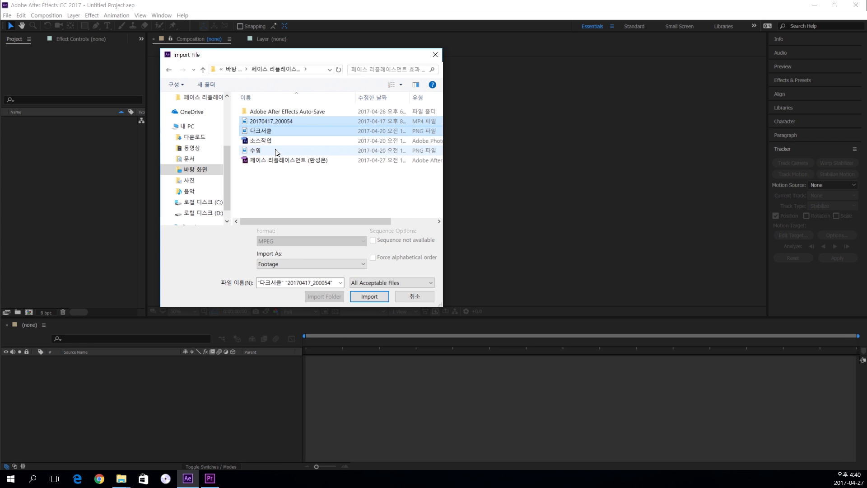
ctrl+click(278, 152)
click(367, 296)
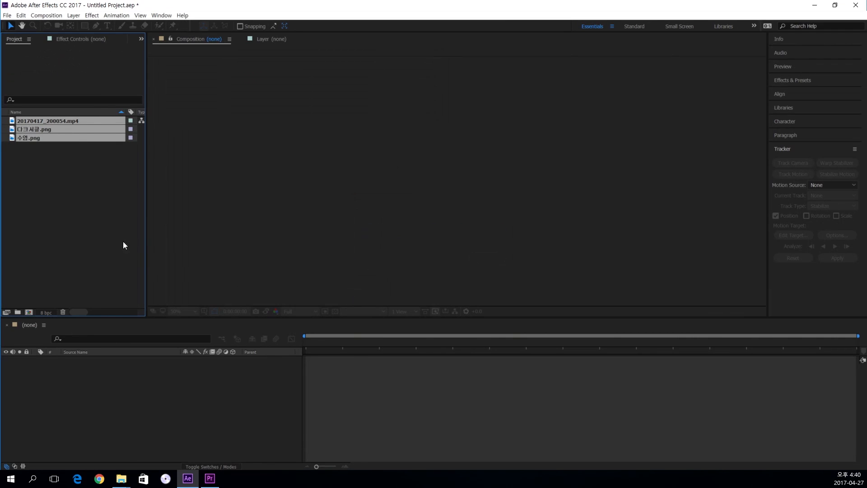
Create a new composition from the 20170417_200054.mp4 footage.
click(60, 195)
click(54, 123)
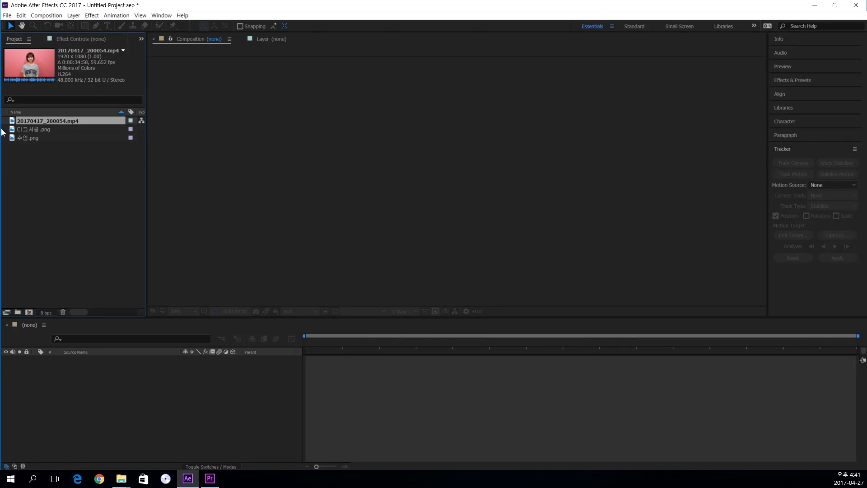
drag(16, 121, 43, 236)
drag(31, 311, 31, 311)
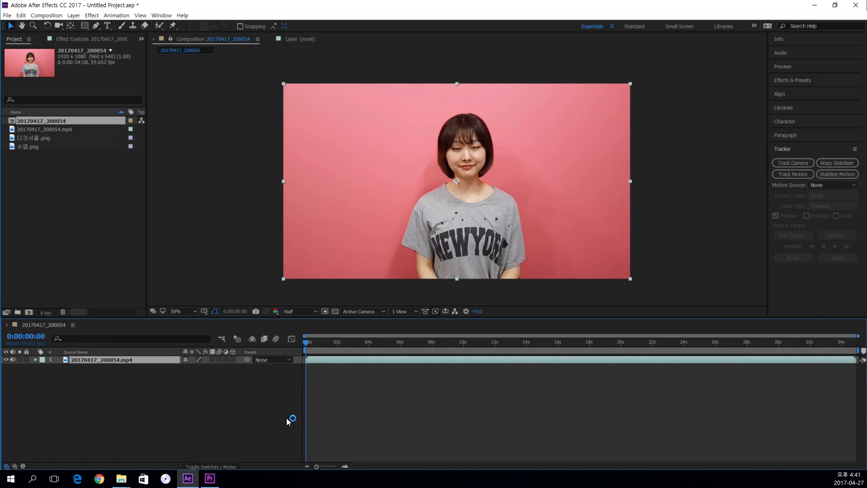
Scrub through the footage in the composition and set the preview resolution to Quarter.
click(323, 421)
drag(321, 341, 487, 386)
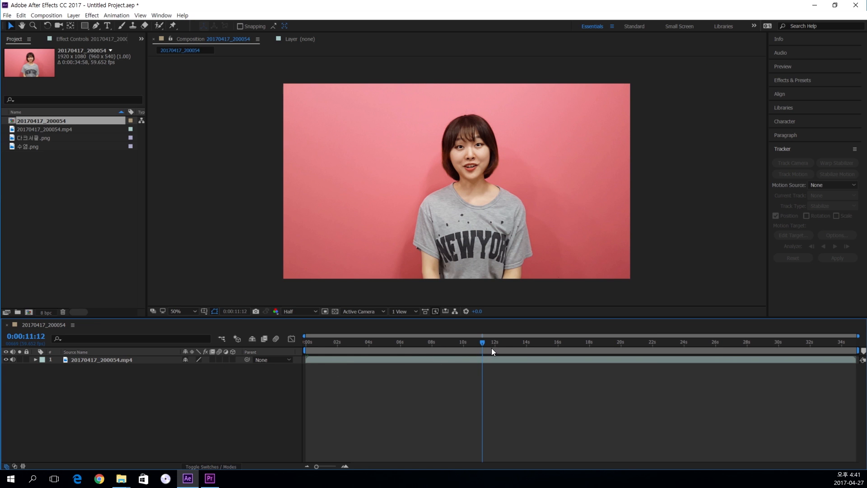
drag(490, 342, 513, 343)
drag(375, 349, 305, 348)
click(300, 311)
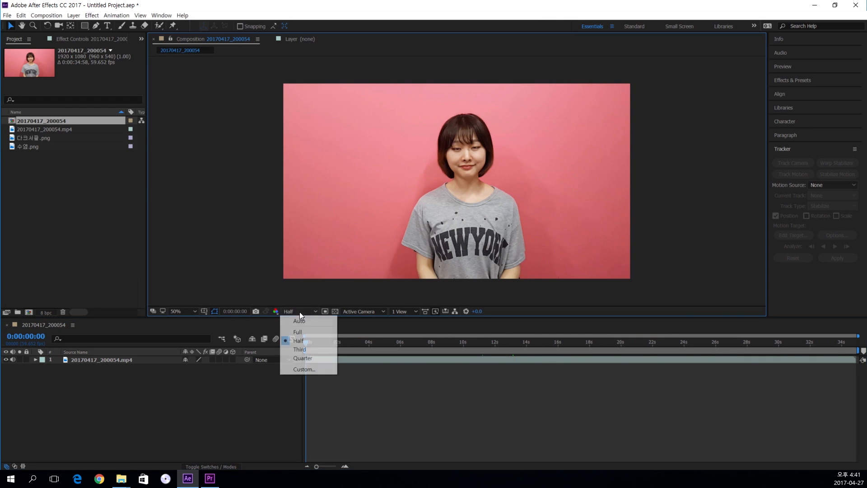
click(302, 358)
Split the 20170417_200054.mp4 layer at 0:00:01:24.
mouse_move(328, 348)
mouse_down()
mouse_move(361, 347)
mouse_move(328, 347)
mouse_up()
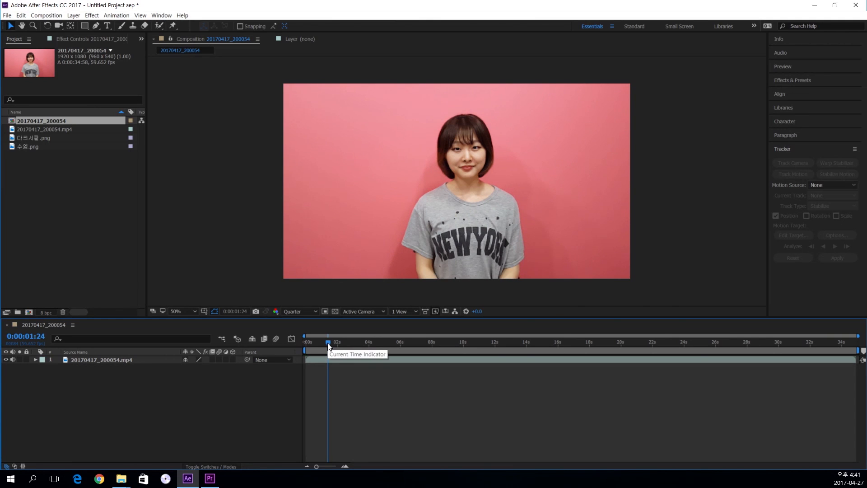
click(330, 360)
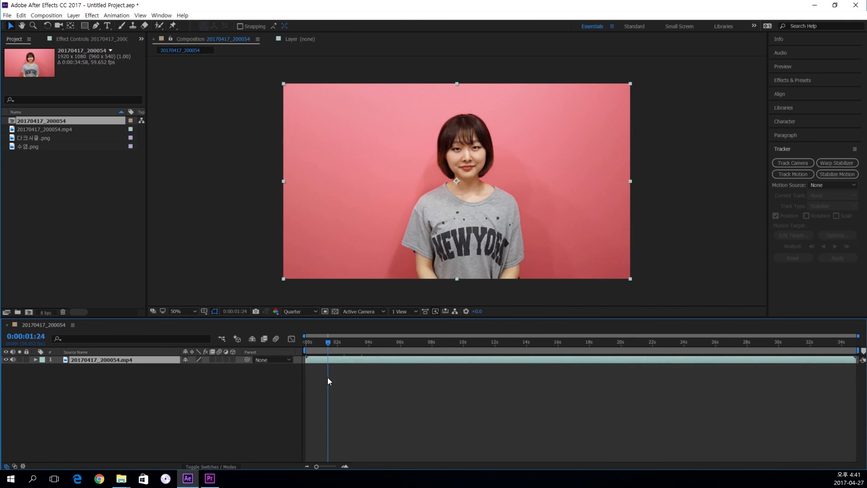
click(328, 381)
click(316, 361)
key(ctrl+shift+d)
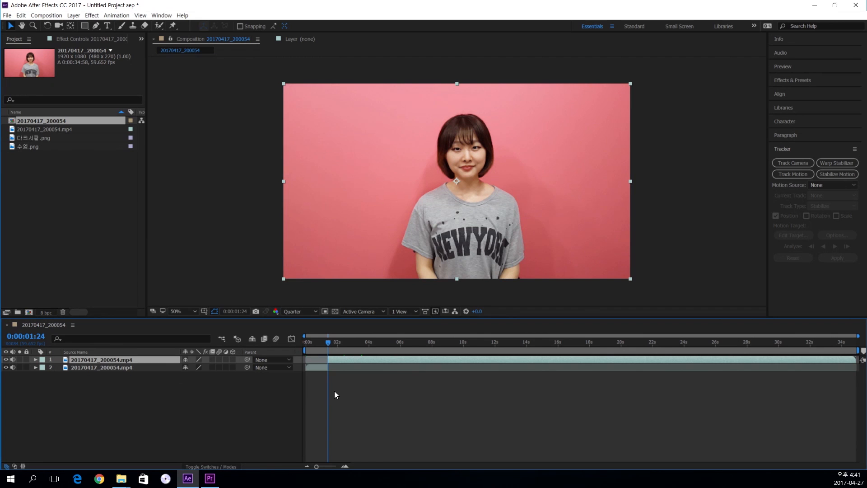
Preview the hand-waving part and split the remaining video layer at 0:00:04:31.
key(space)
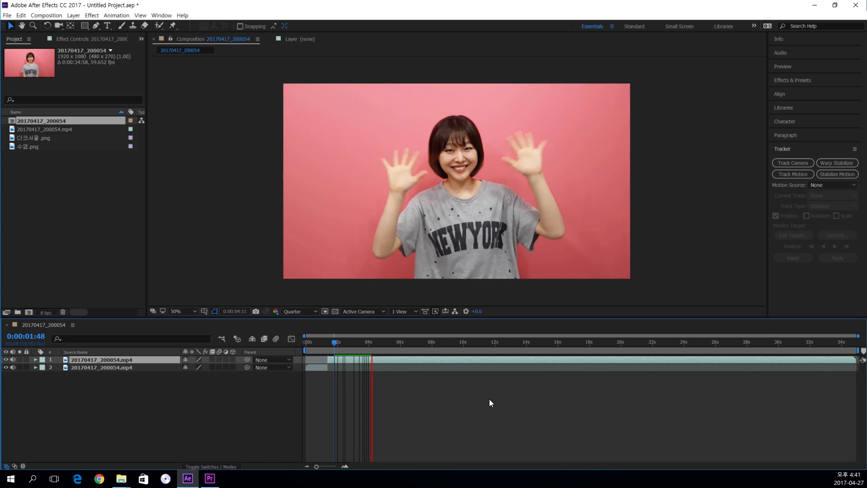
key(space)
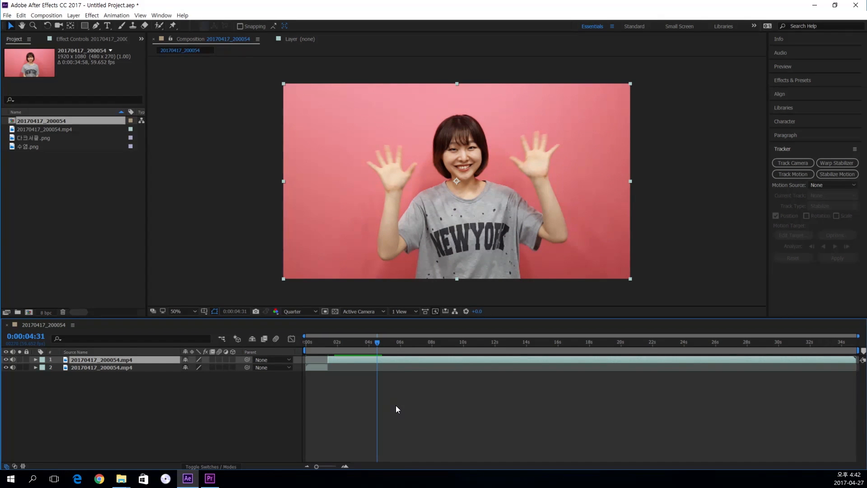
key(ctrl+shift+d)
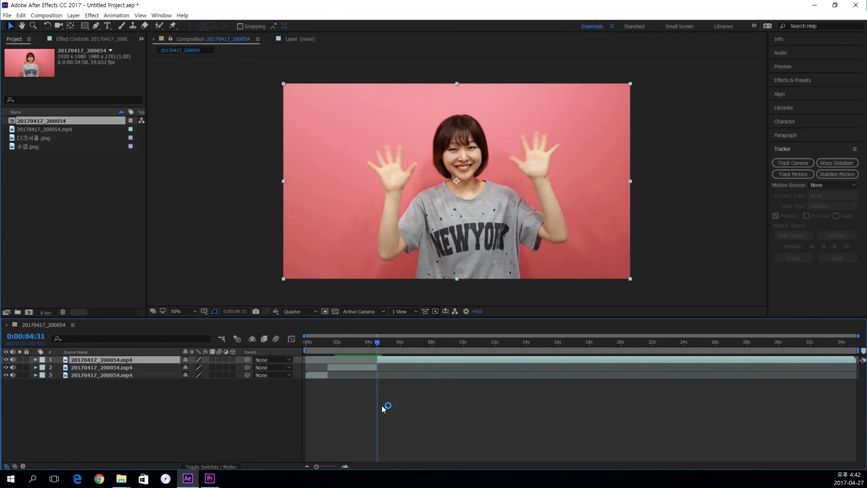
click(382, 403)
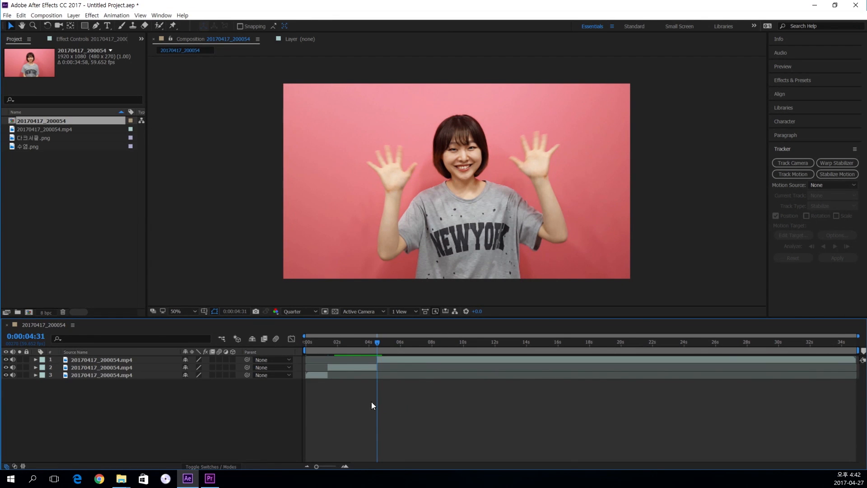
Delete the first and last segments of the split video and move the middle segment to the composition's start.
click(340, 367)
click(343, 342)
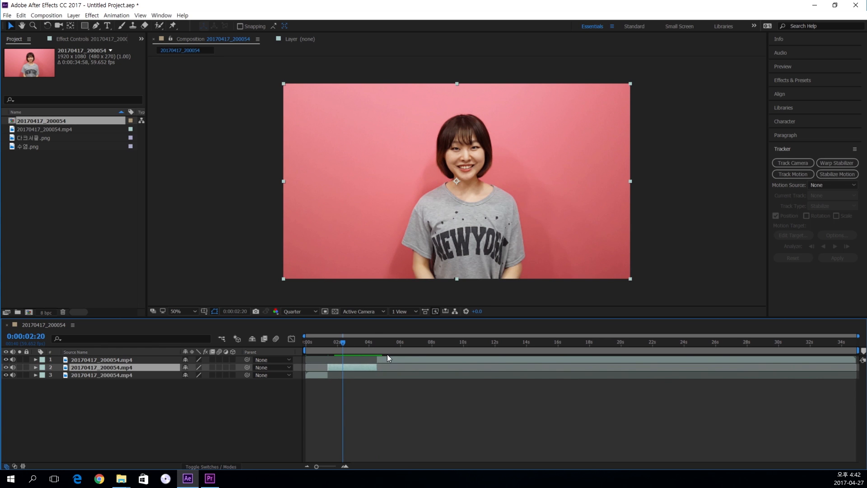
click(321, 376)
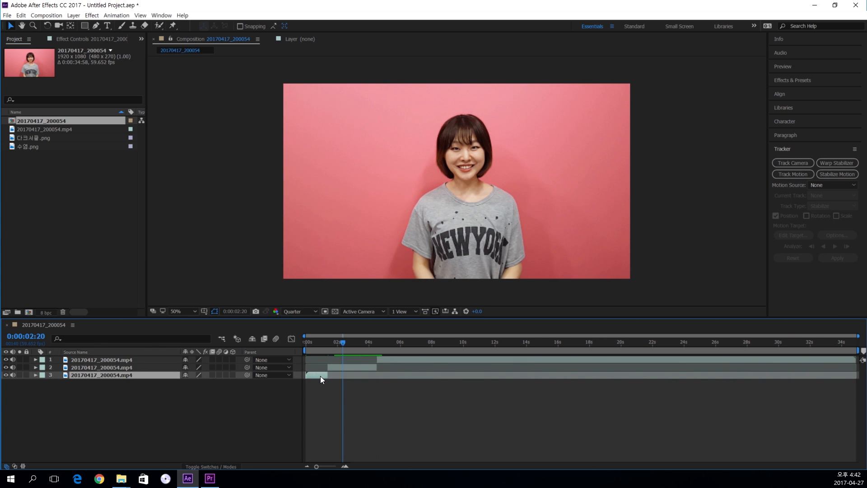
key(Delete)
click(402, 362)
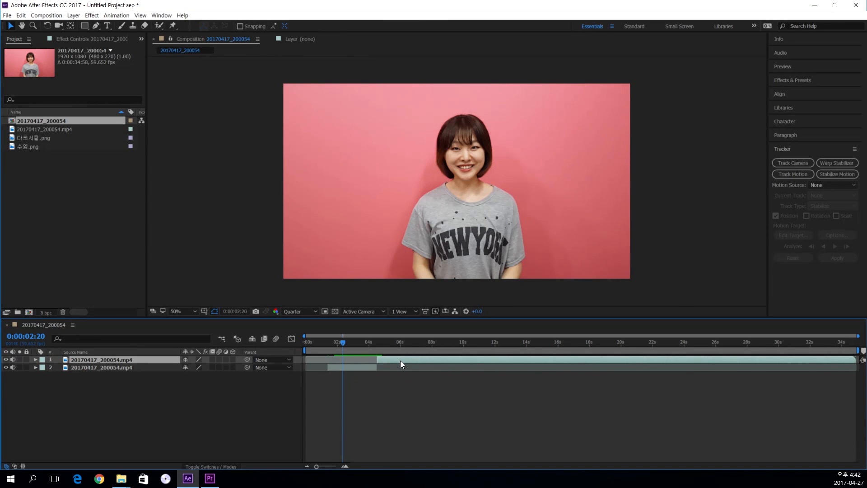
key(Delete)
drag(358, 358, 342, 361)
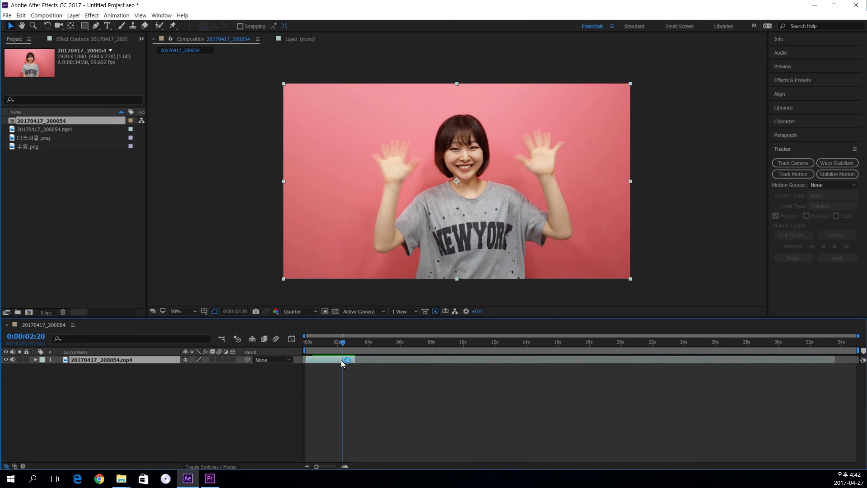
Shorten the work area to the end of the trimmed clip and return the current time to 0:00:00:00.
click(676, 351)
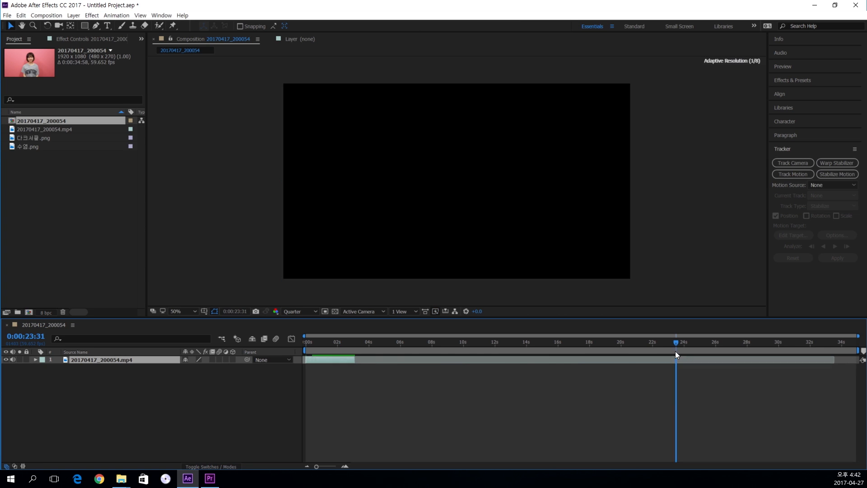
drag(861, 351, 267, 342)
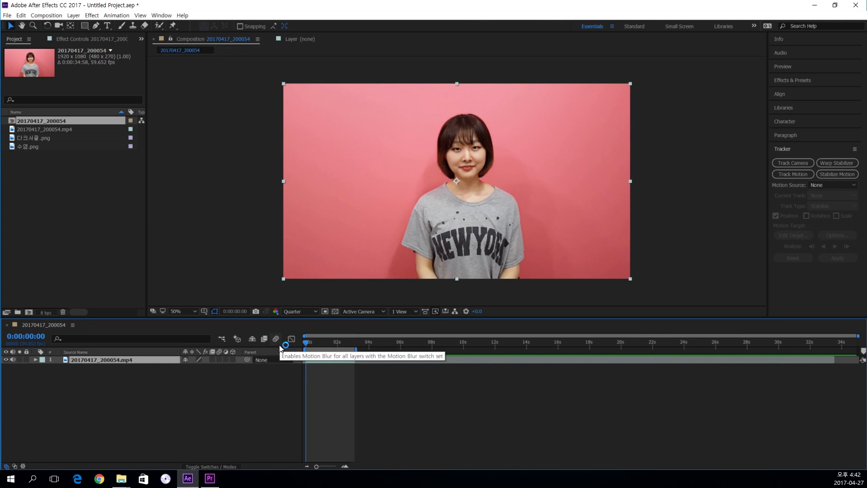
key(=)
key(=)
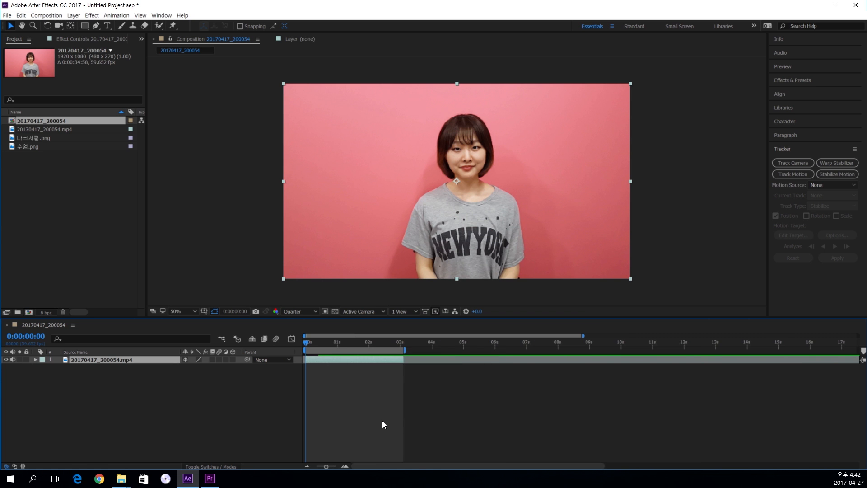
key(=)
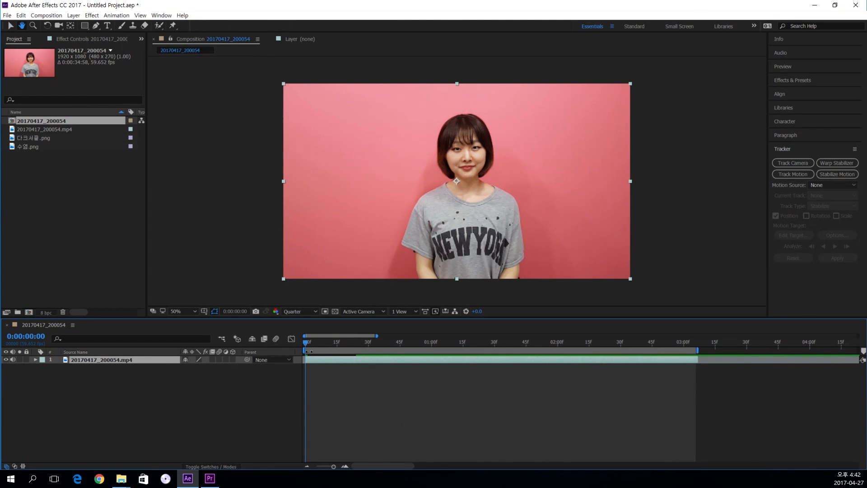
click(307, 346)
drag(308, 345, 285, 365)
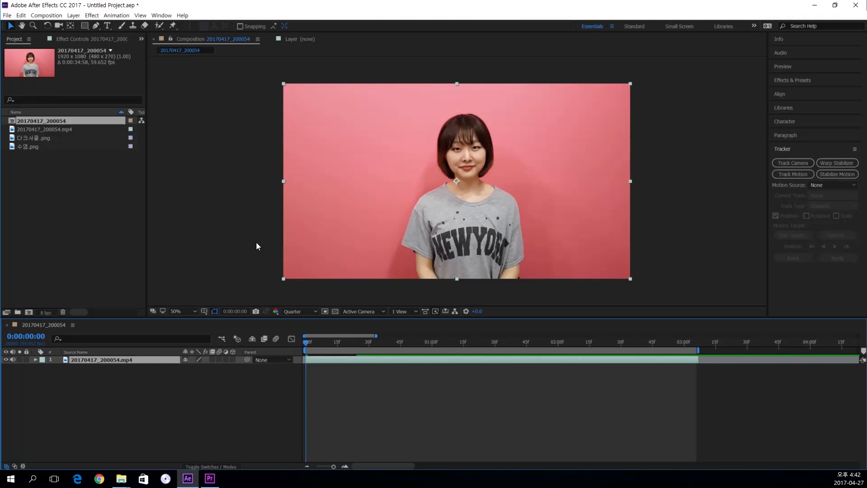
Add 다크서클.png and 수염.png to the composition as layers above the video.
click(47, 198)
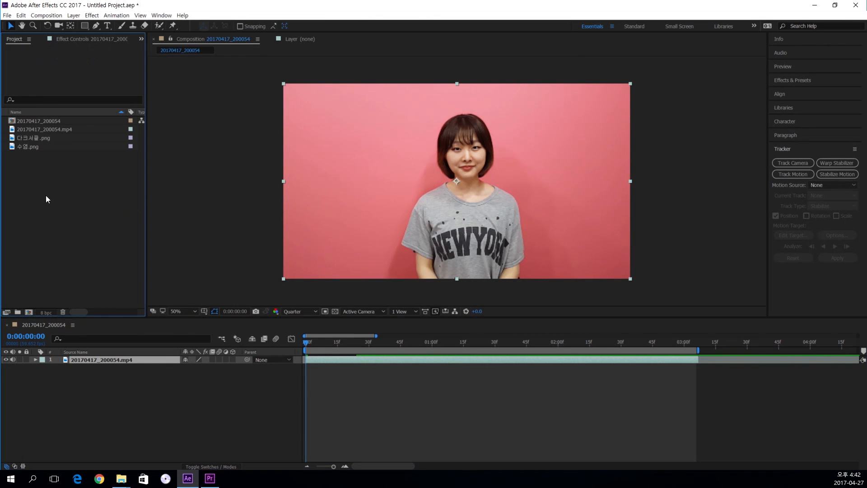
click(34, 140)
shift+click(28, 148)
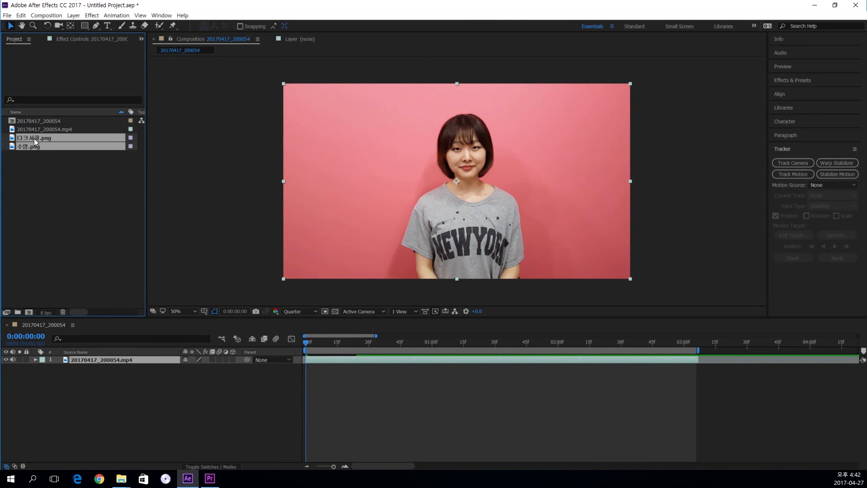
click(38, 161)
click(34, 145)
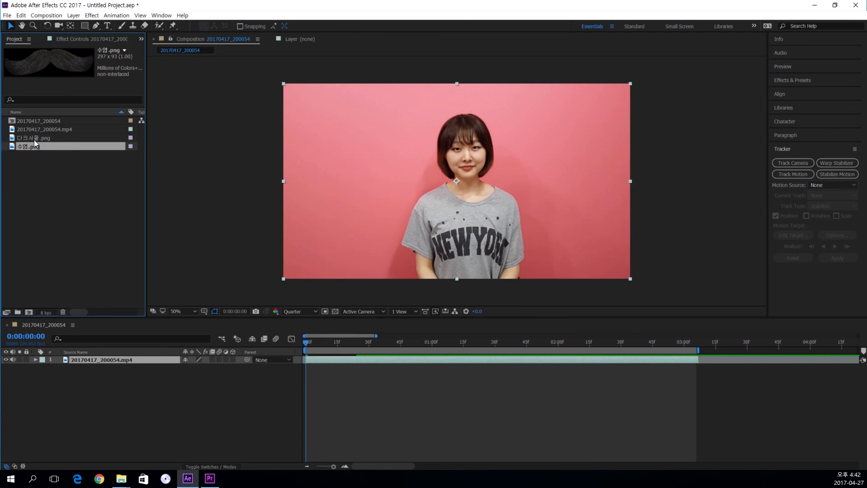
shift+click(29, 140)
drag(29, 140, 462, 180)
click(439, 400)
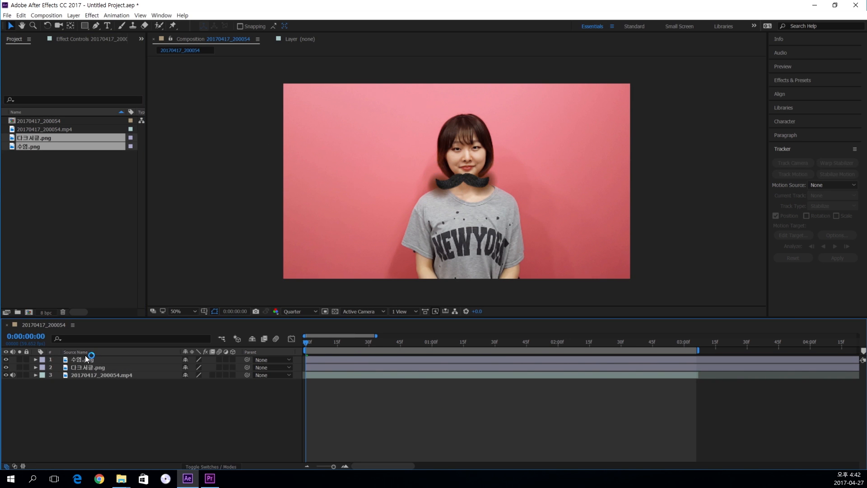
Reorder 다크서클.png above 수염.png and move the dark circles up over the woman's eyes.
click(85, 367)
drag(83, 366, 77, 357)
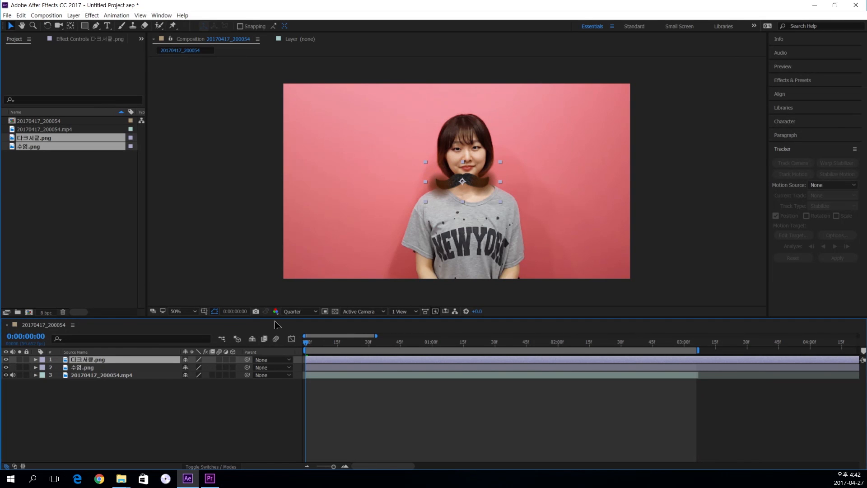
scroll(481, 169, up, 2)
drag(531, 152, 532, 120)
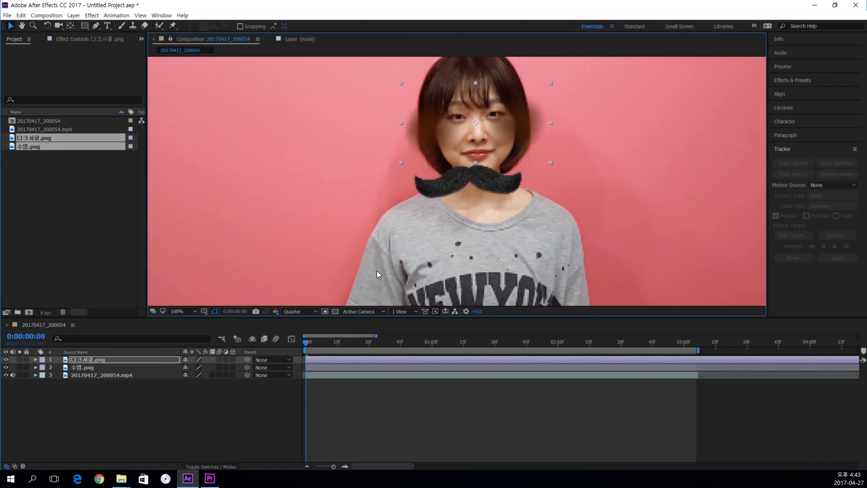
drag(504, 130, 504, 121)
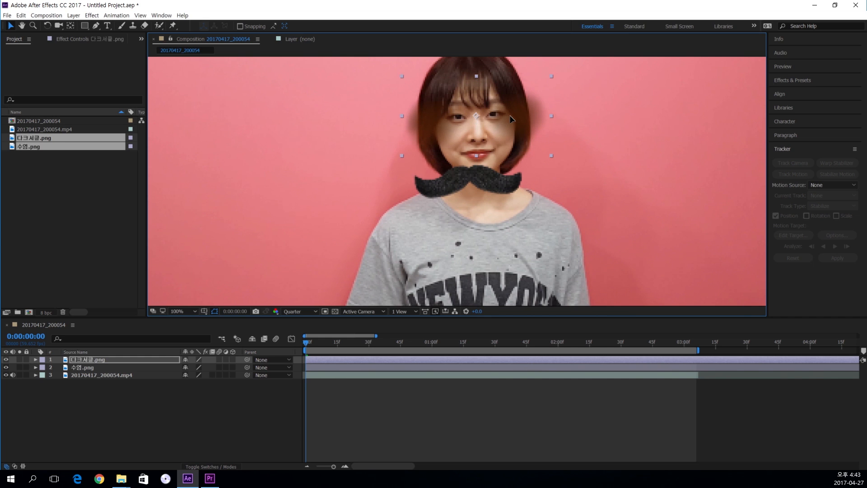
Scale the 다크서클.png layer to 48% and fine-tune its position over the eyes to 1015, 360.
click(35, 360)
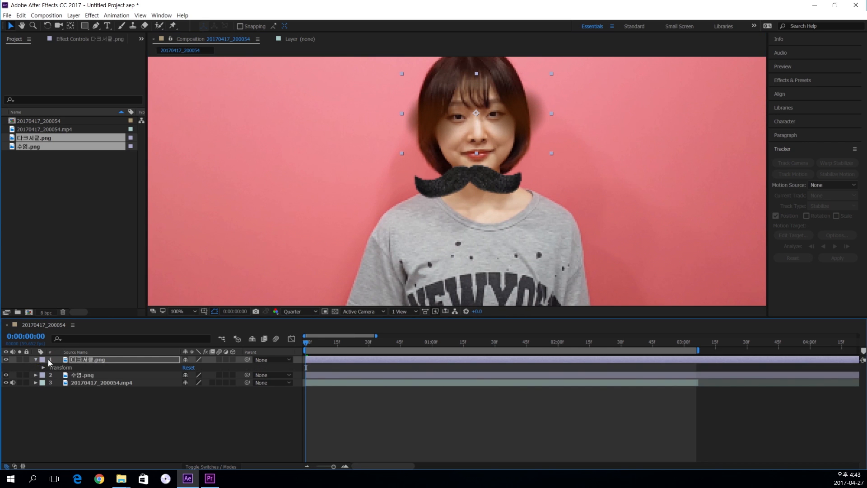
click(43, 367)
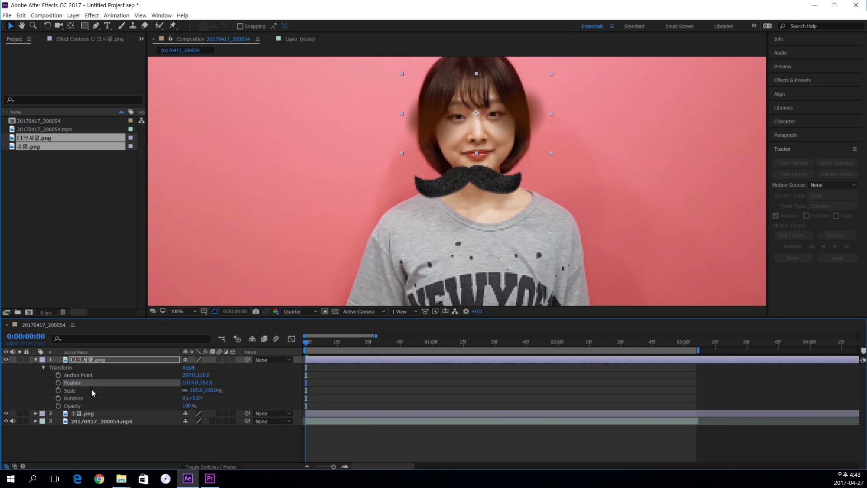
drag(193, 391, 171, 392)
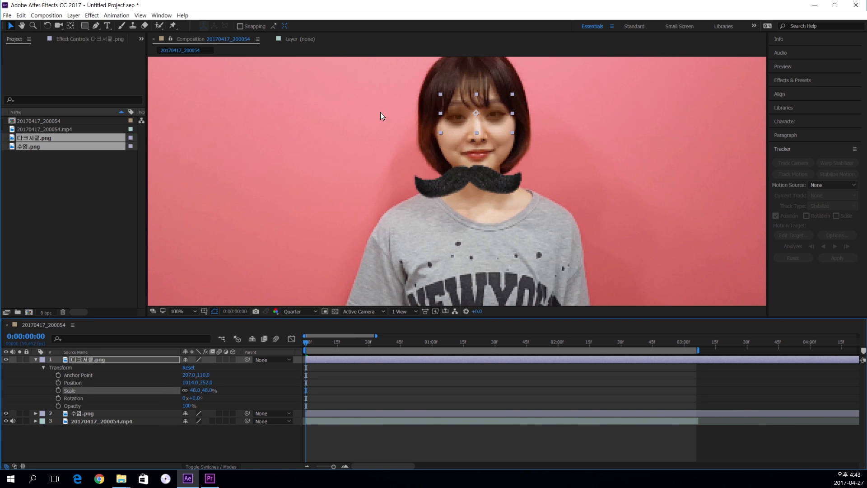
drag(495, 120, 497, 123)
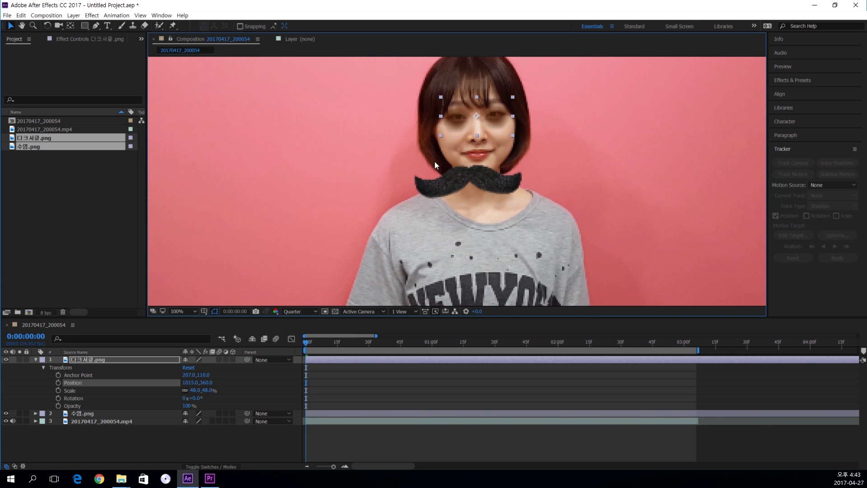
click(363, 384)
Scale the 수염.png layer to 58% and move the moustache above the woman's mouth at 1022, 446.
click(89, 413)
drag(509, 197, 519, 175)
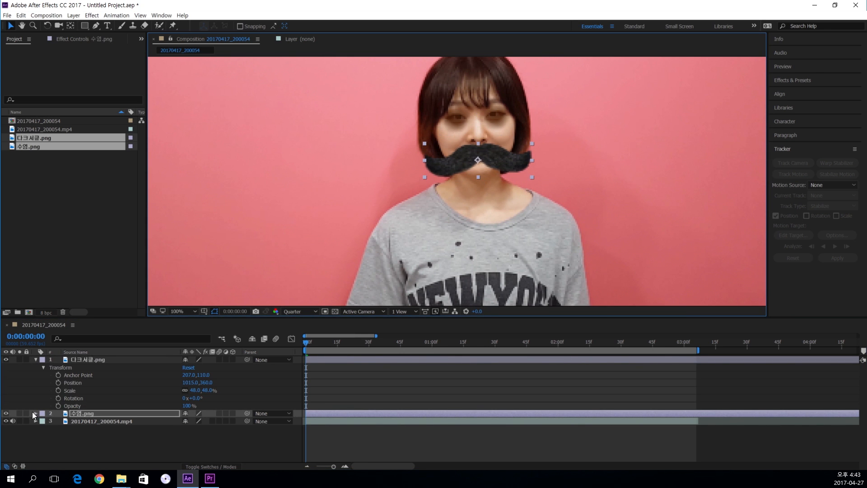
click(33, 414)
click(44, 421)
click(72, 436)
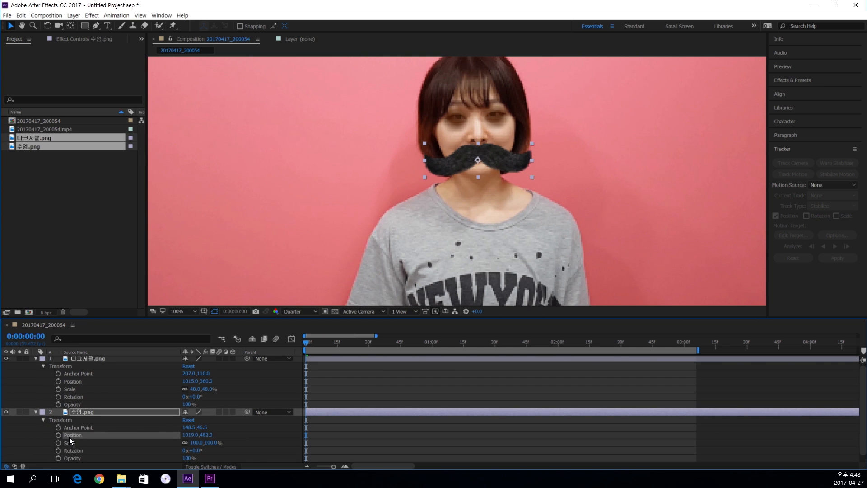
drag(196, 443, 177, 441)
drag(492, 164, 494, 151)
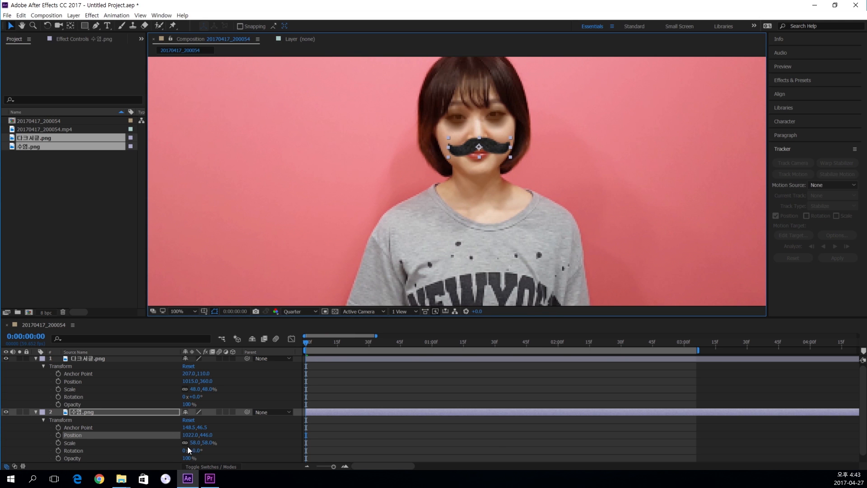
Reduce the moustache layer's scale to 43% and shift its position to 1018, 445.
drag(191, 435, 317, 260)
drag(492, 146, 488, 147)
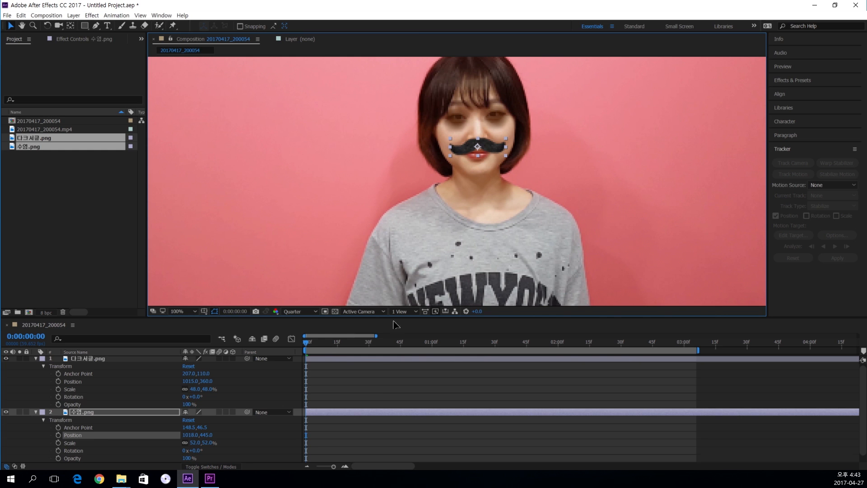
click(364, 429)
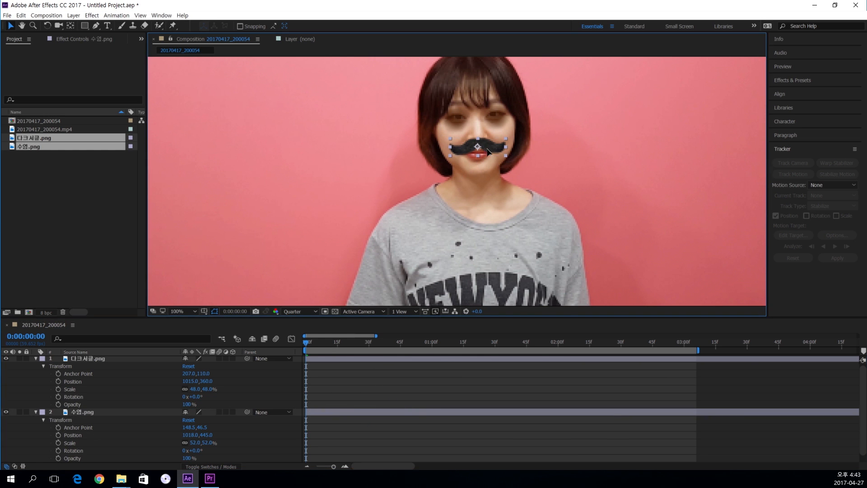
click(216, 412)
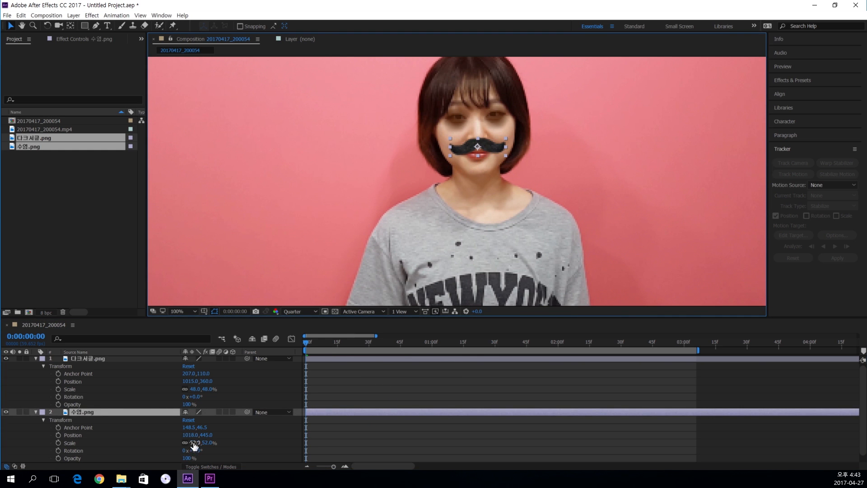
drag(191, 442, 189, 443)
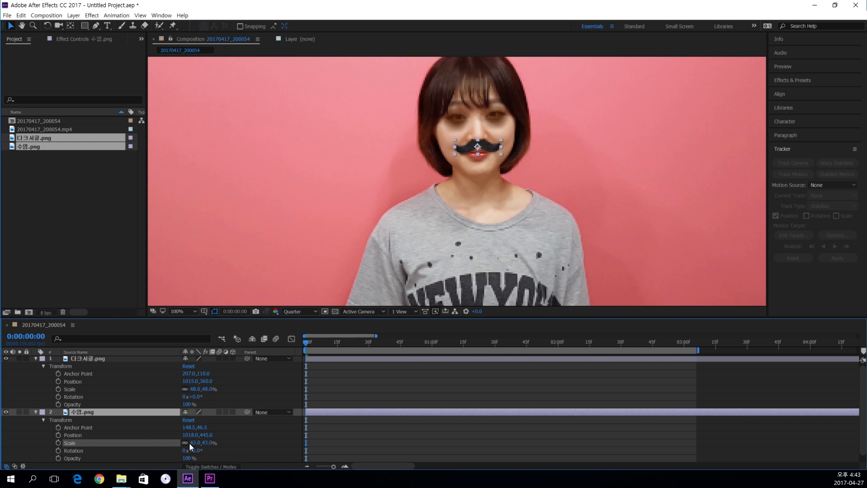
click(316, 402)
click(318, 413)
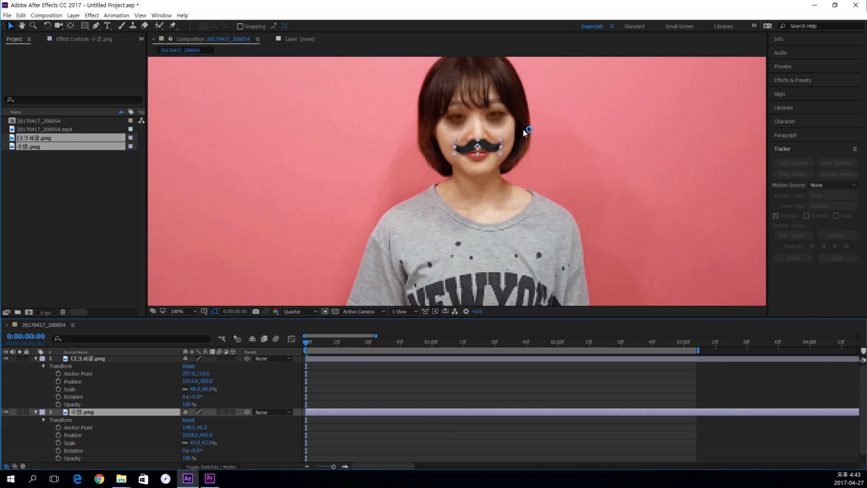
Examine the moustache's fit on the face up close and collapse the properties of both image layers.
scroll(500, 146, up, 4)
key(h)
drag(561, 135, 551, 178)
key(v)
click(122, 372)
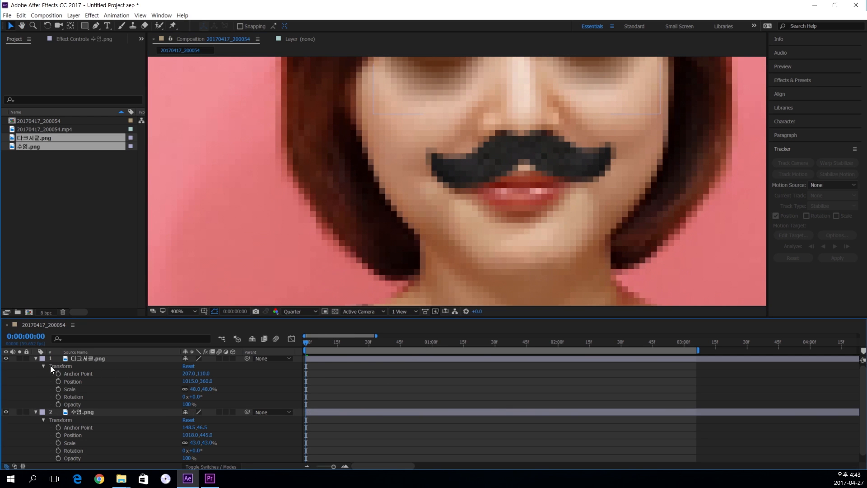
click(36, 359)
click(39, 375)
click(36, 367)
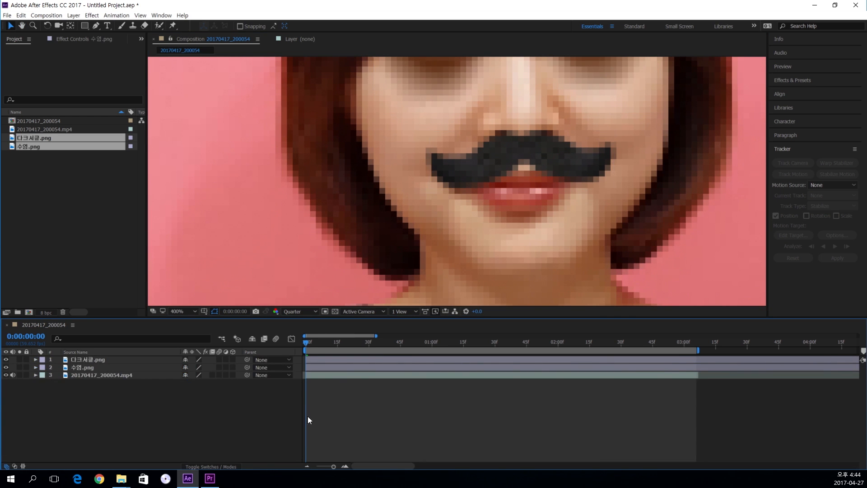
scroll(487, 188, down, 6)
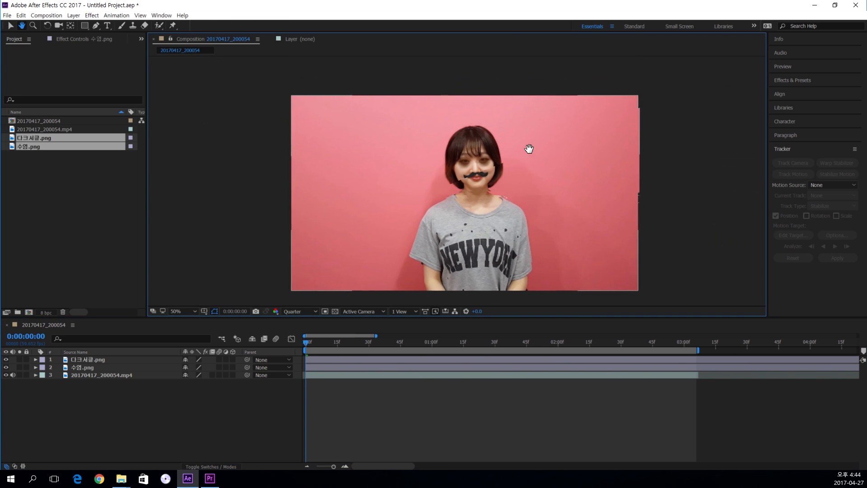
key(v)
click(353, 400)
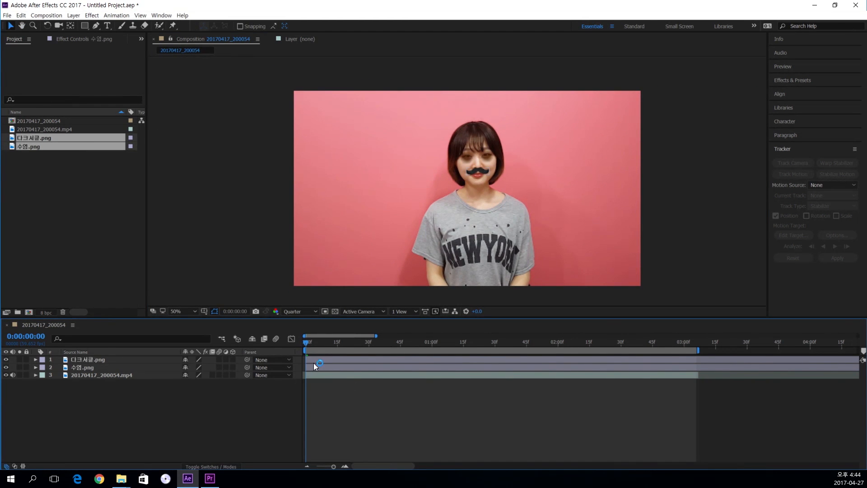
Pre-compose the 다크서클.png and 수염.png layers into a new composition named 얼굴 효과 컴포지션, moving all attributes.
click(322, 360)
shift+click(325, 367)
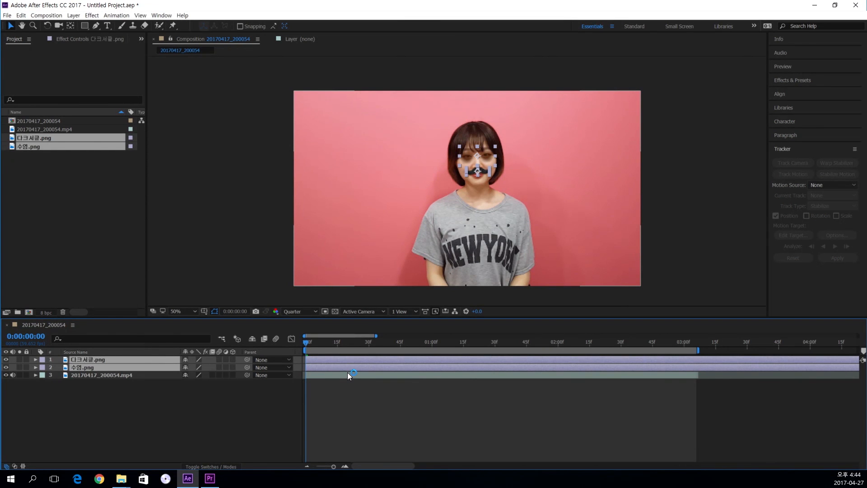
key(ctrl+shift+c)
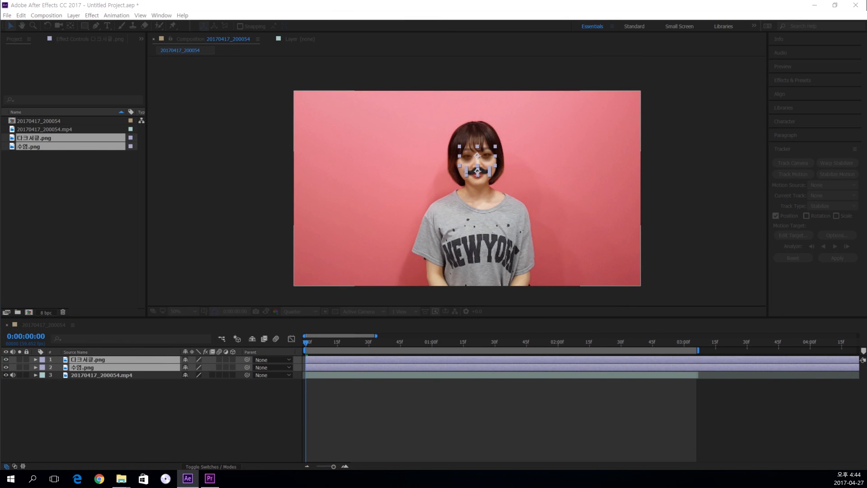
drag(110, 431, 306, 175)
click(358, 178)
text(t)
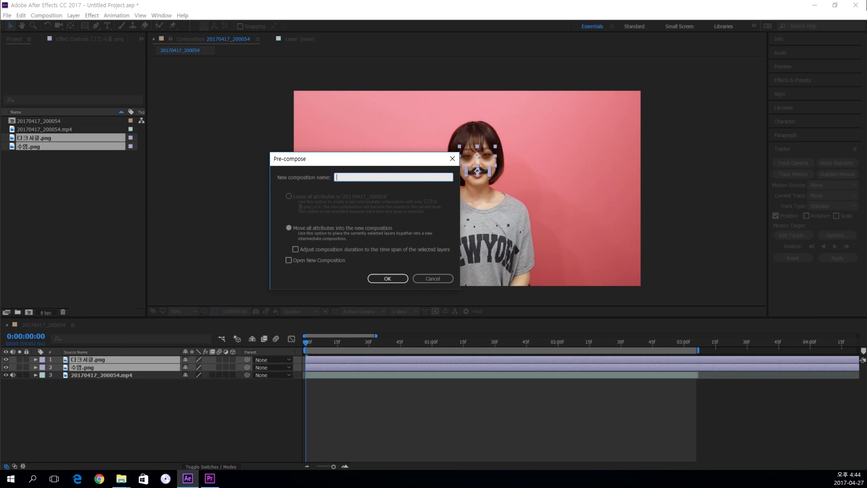
text(굴 효과 컴포지션)
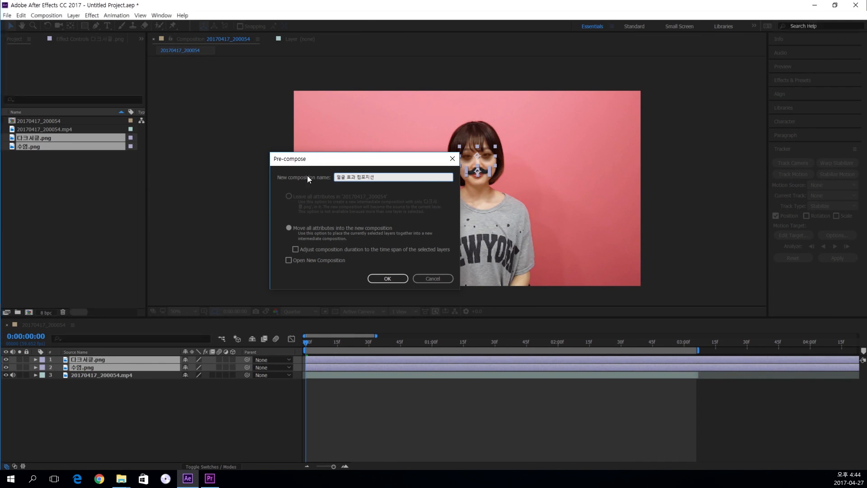
key(Return)
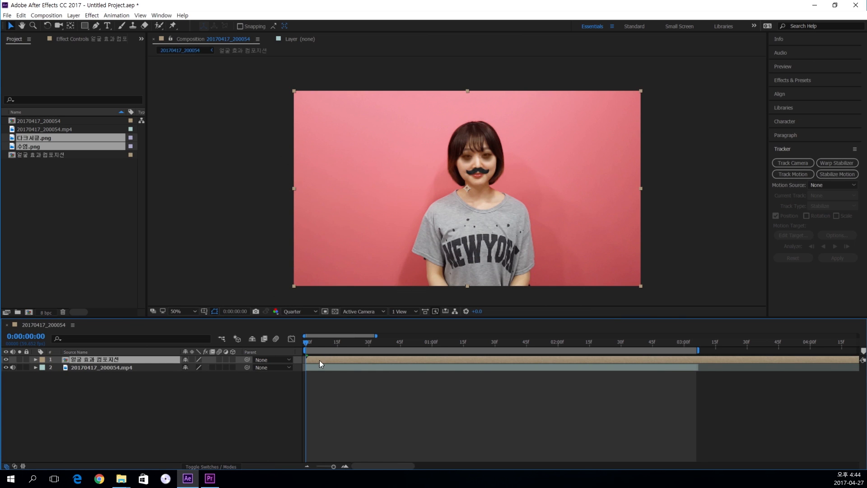
click(102, 386)
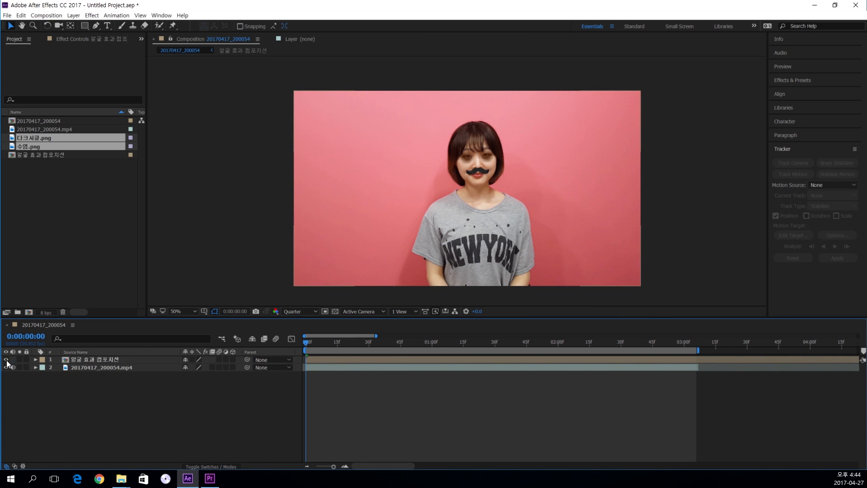
Hide the 얼굴 효과 컴포지션 layer and select the 20170417_200054.mp4 layer.
click(6, 360)
click(315, 369)
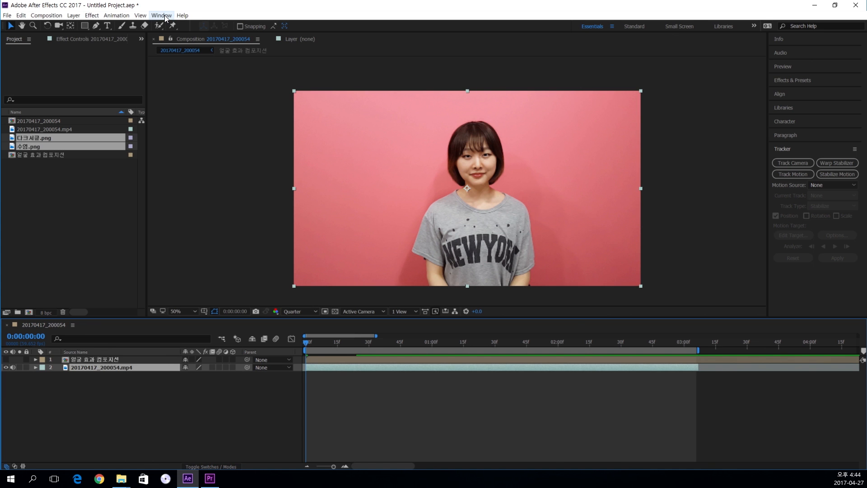
click(324, 383)
click(322, 365)
Check that Tracker is enabled in the workspace and collapse its section.
click(168, 17)
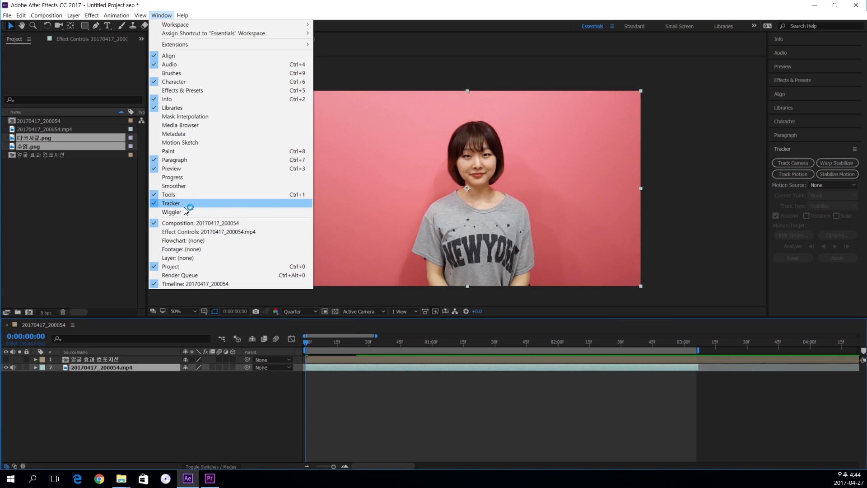
click(807, 151)
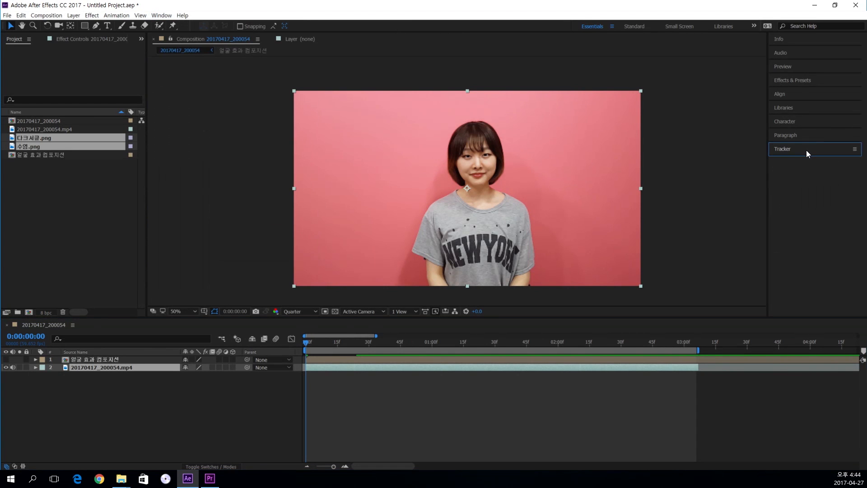
click(383, 384)
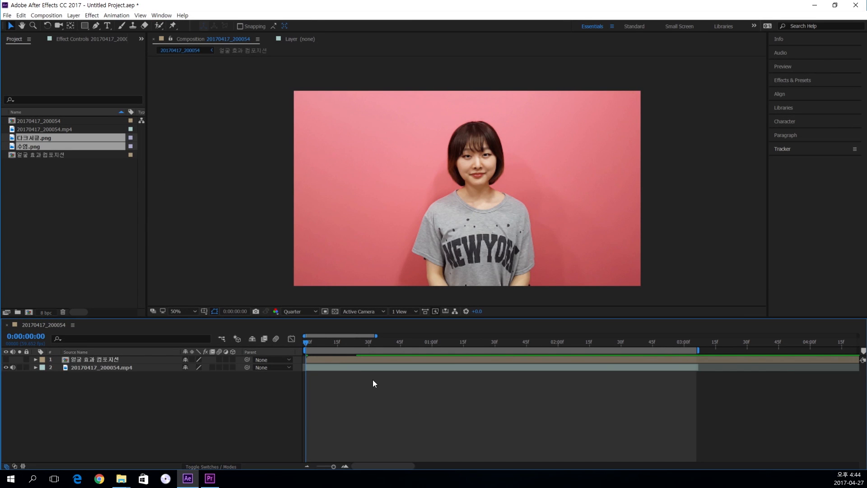
Draw an elliptical mask around the woman's head on the 20170417_200054.mp4 layer.
click(358, 370)
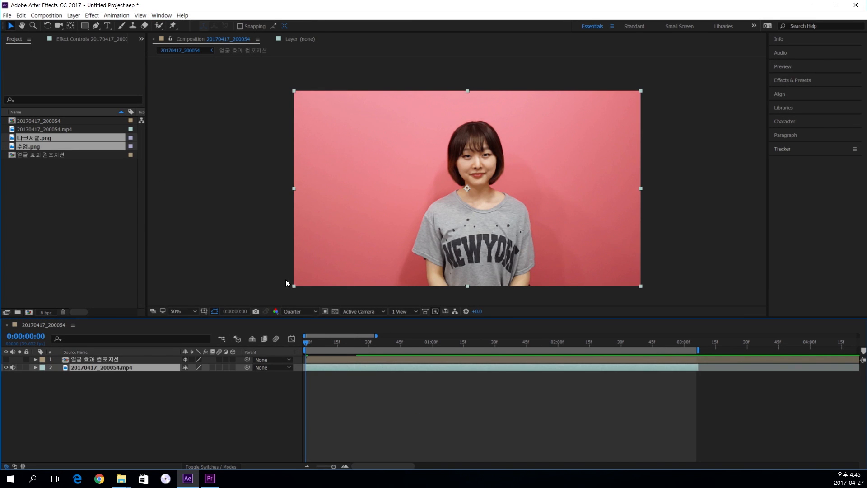
drag(85, 26, 119, 47)
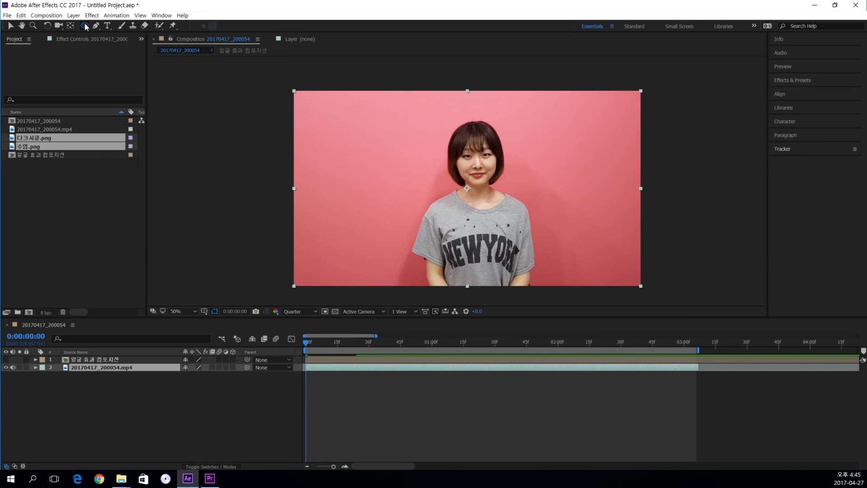
drag(86, 26, 116, 44)
mouse_move(446, 122)
mouse_down()
mouse_move(513, 200)
mouse_move(506, 188)
mouse_up()
click(370, 387)
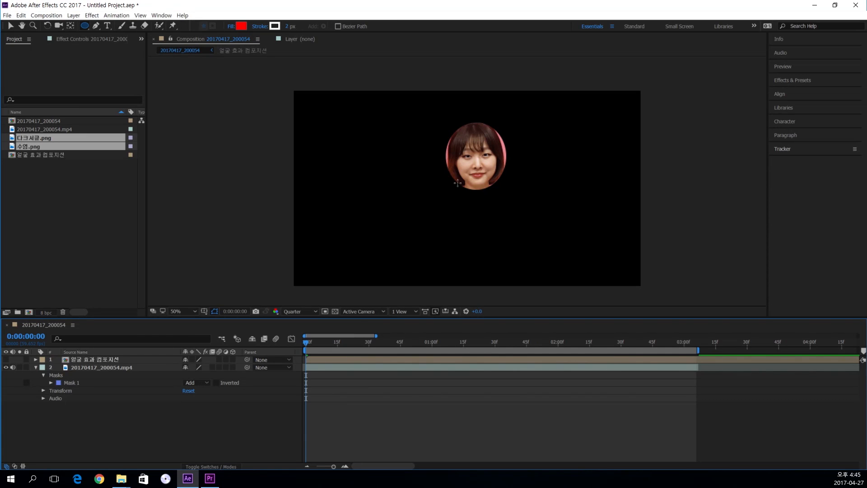
Set the mode of Mask 1 on the video layer to None.
click(87, 401)
click(74, 382)
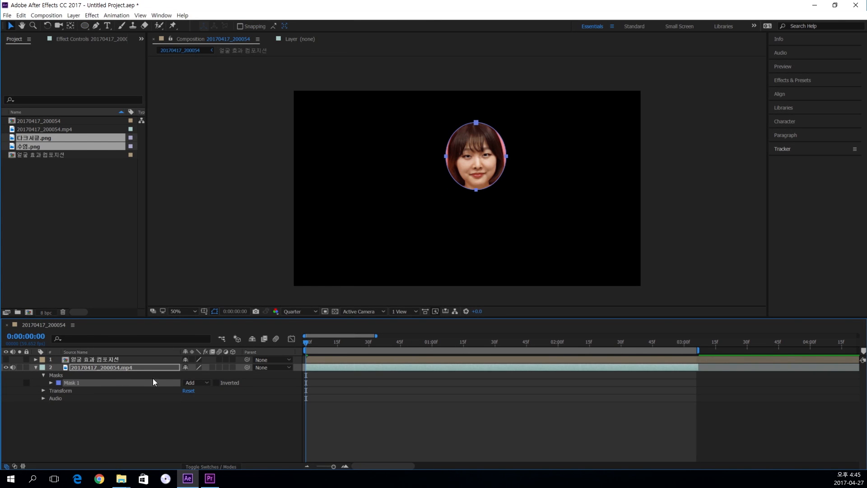
click(190, 382)
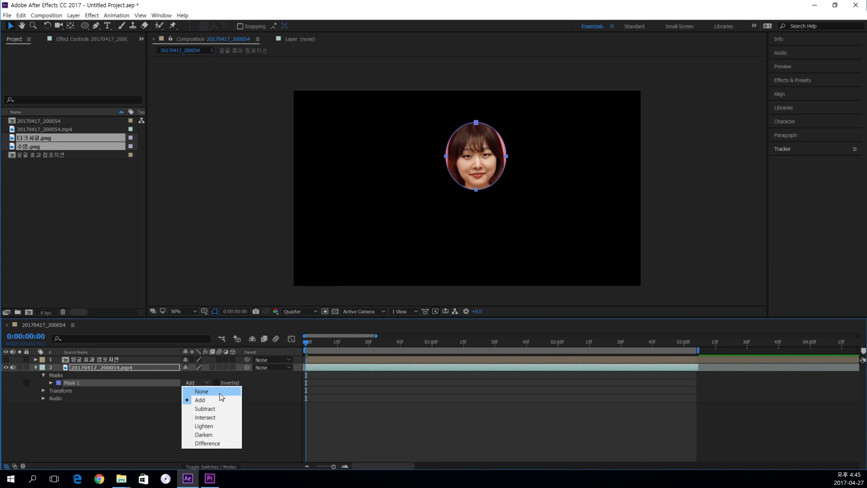
click(220, 392)
click(348, 411)
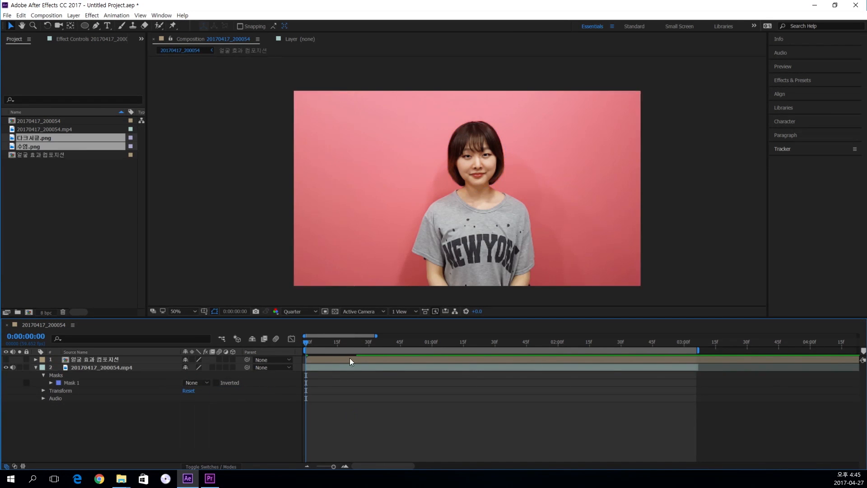
Track Mask 1 on the video layer forward from the first frame using Face Tracking (Detailed Features).
click(77, 382)
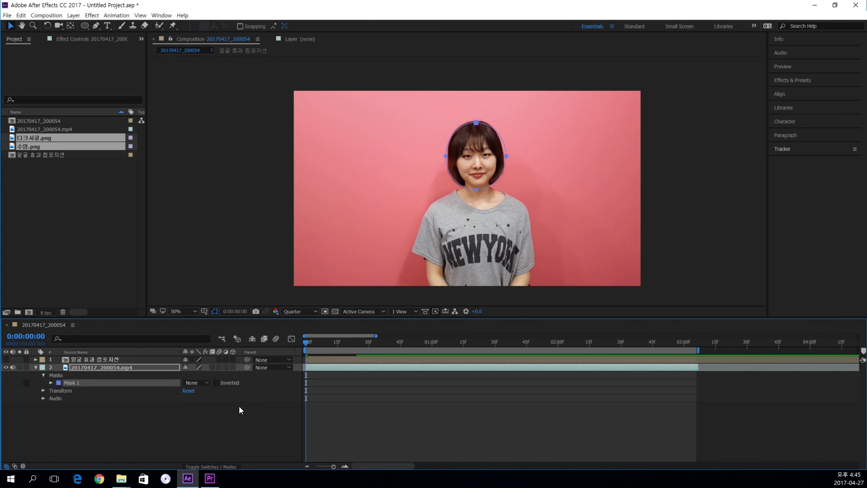
click(95, 367)
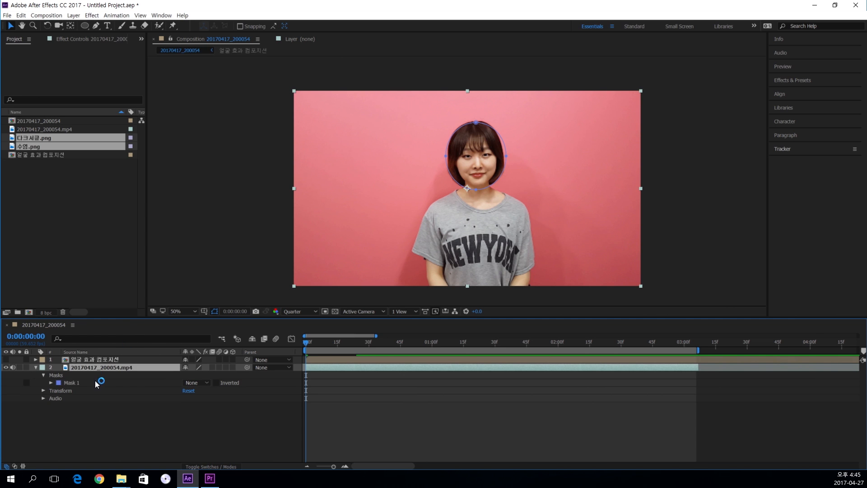
click(71, 384)
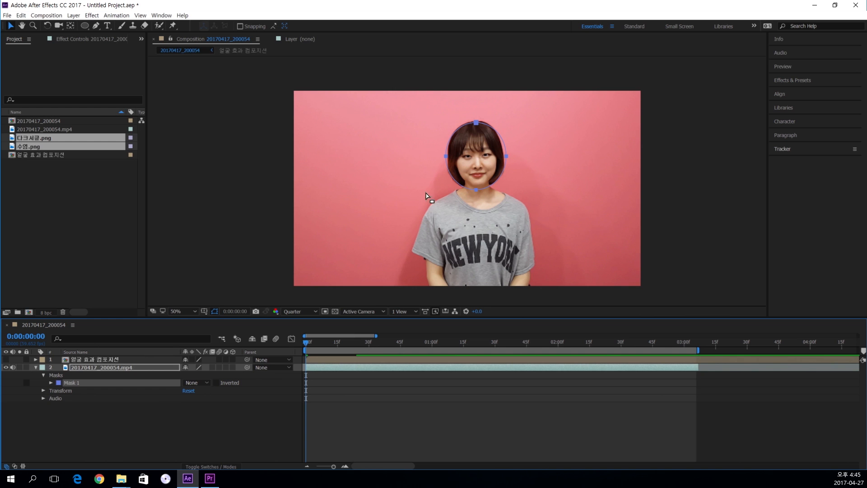
click(790, 148)
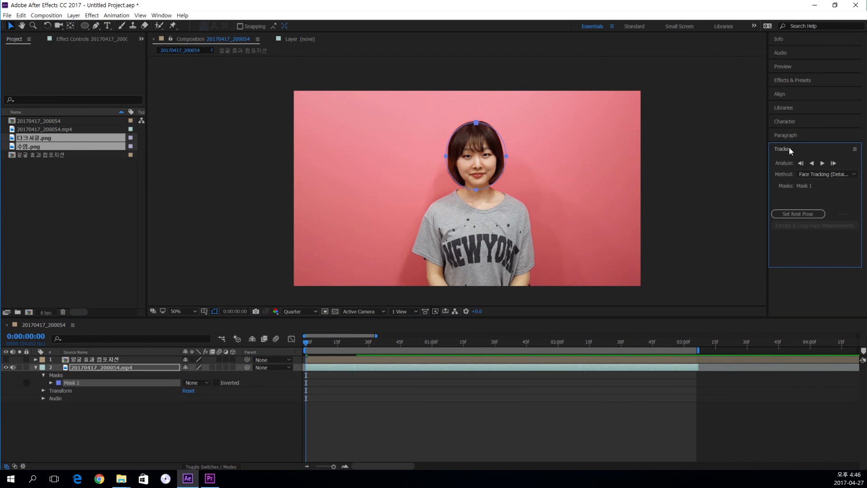
click(825, 175)
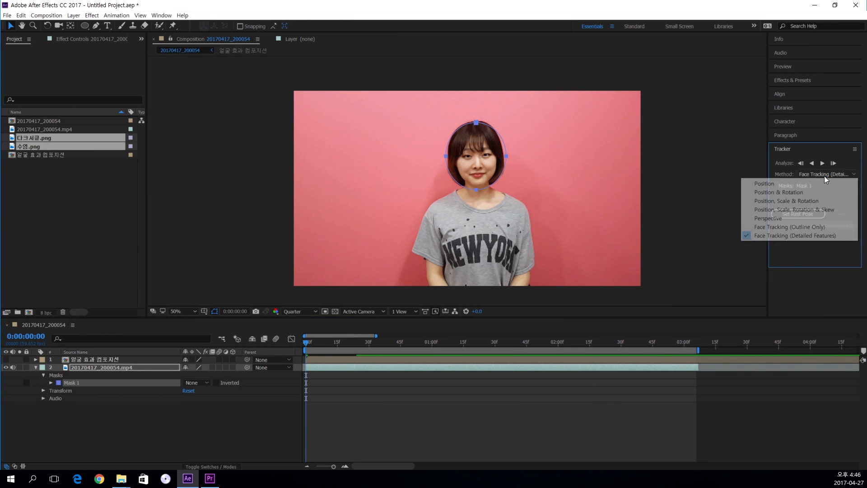
click(824, 176)
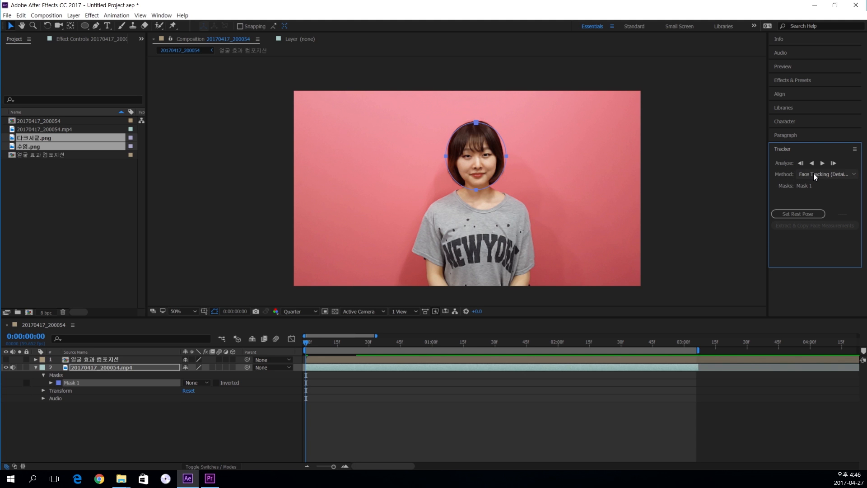
click(814, 174)
click(314, 348)
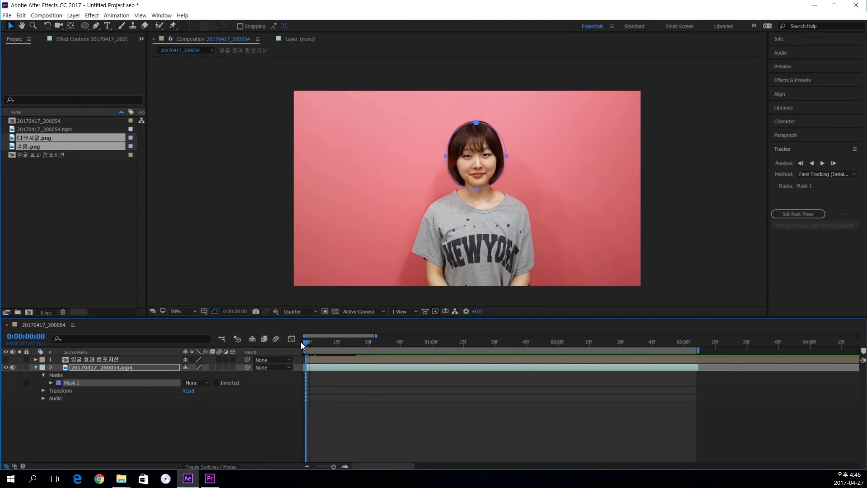
click(823, 164)
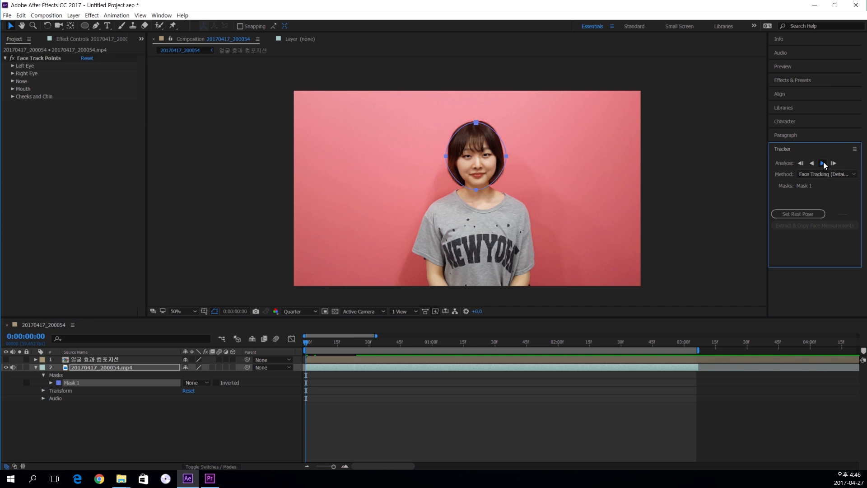
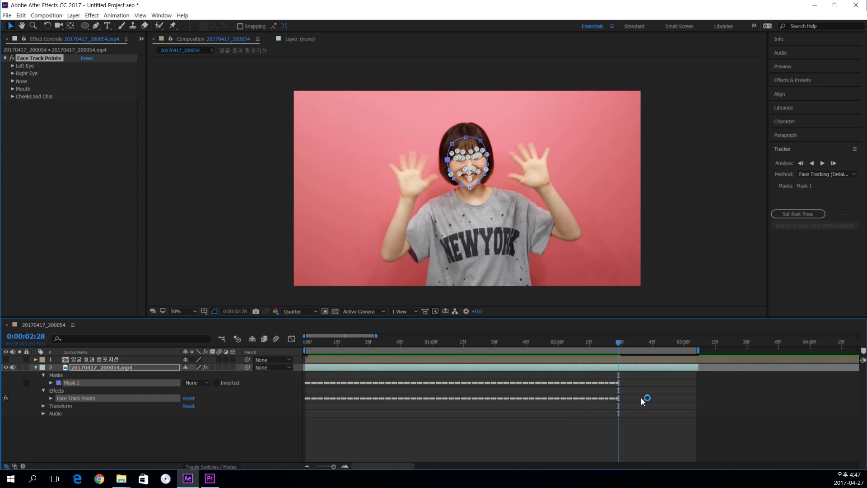
Shorten the work area to end at the last face-tracking keyframe, and return to the first frame.
drag(616, 341, 627, 342)
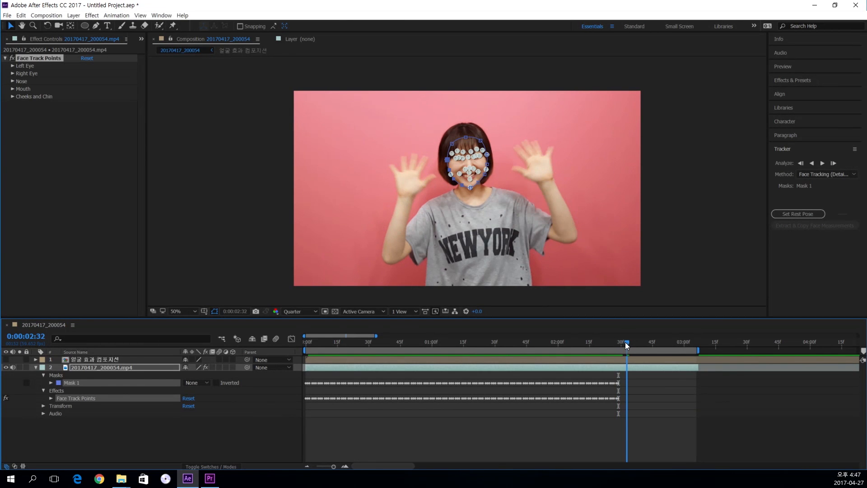
click(628, 428)
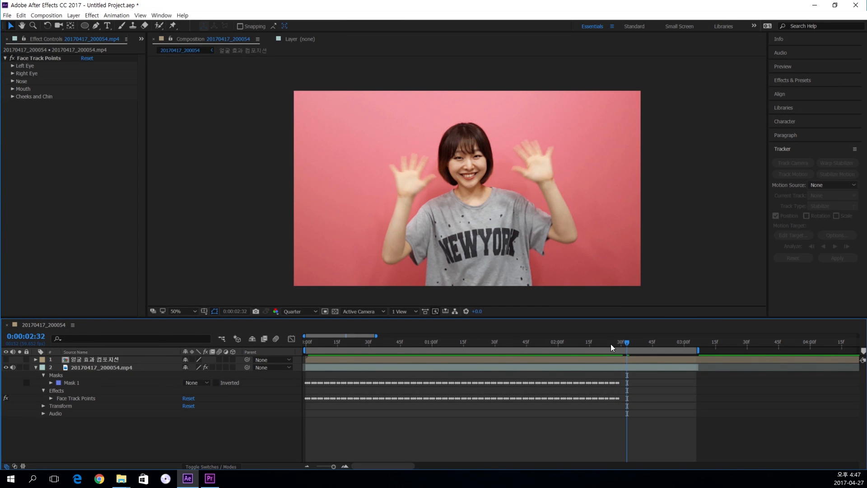
mouse_move(559, 344)
mouse_down()
mouse_move(294, 353)
mouse_move(560, 355)
mouse_up()
drag(698, 352, 621, 352)
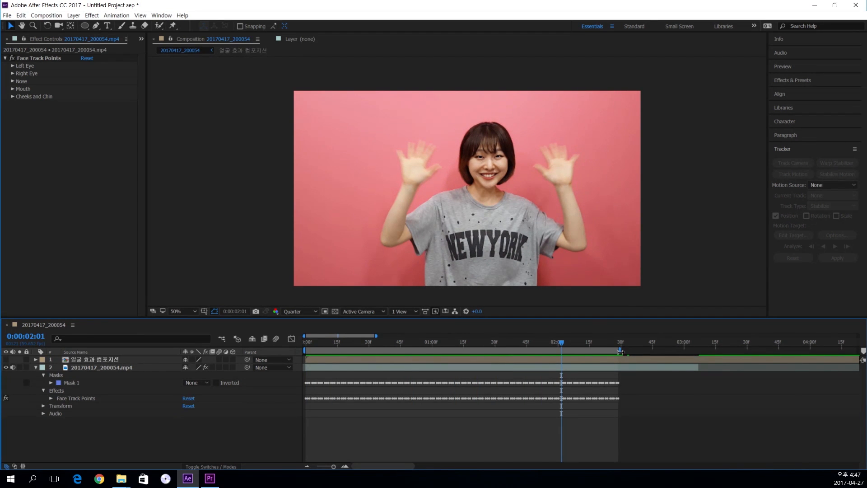
drag(541, 343, 251, 350)
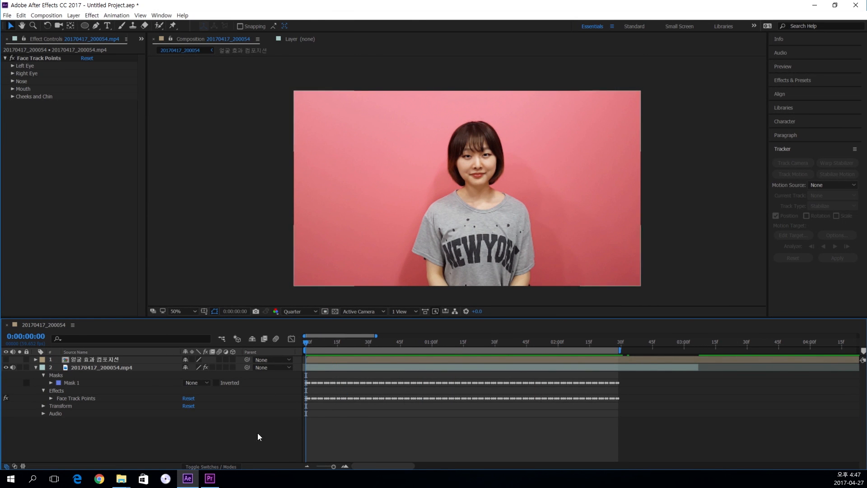
Make the 얼굴 효과 컴포지션 layer visible over the tracked video.
click(82, 368)
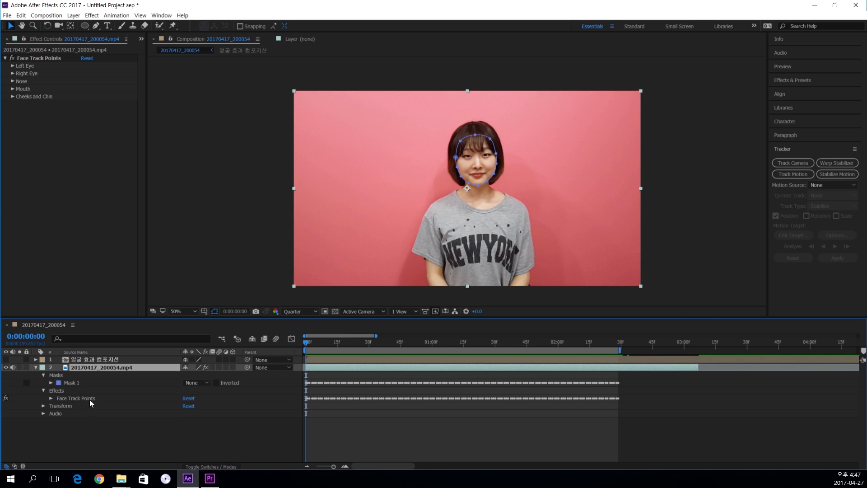
click(325, 438)
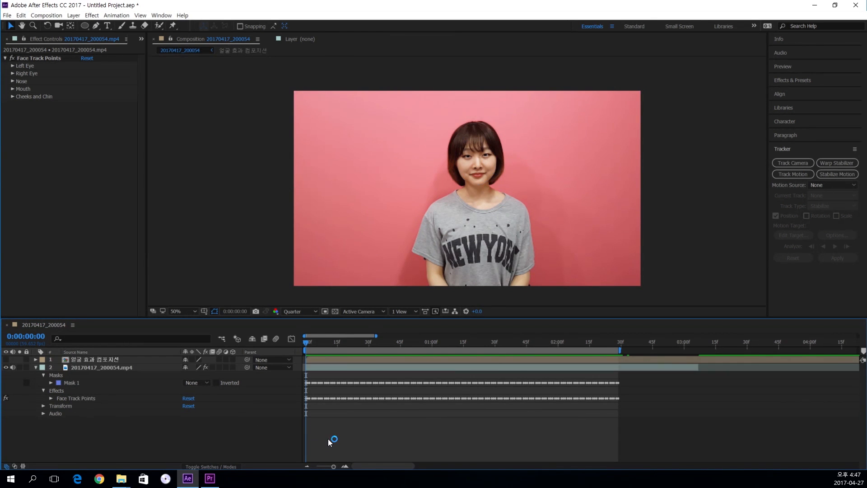
click(95, 368)
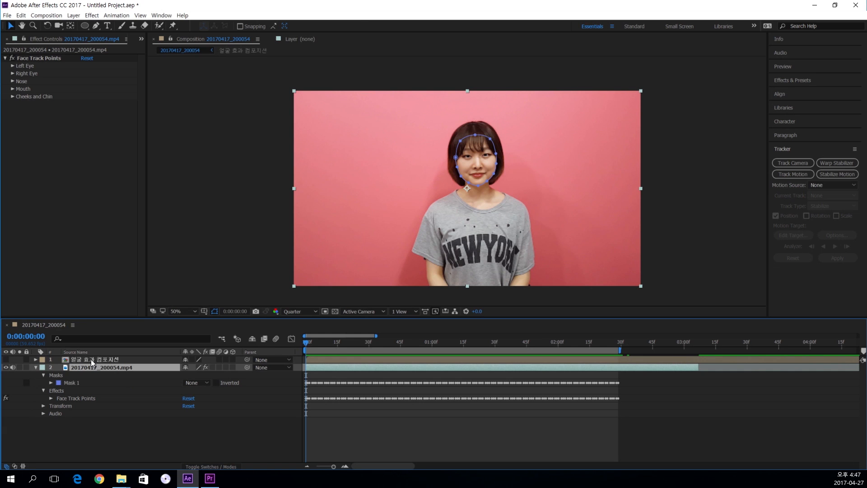
click(91, 360)
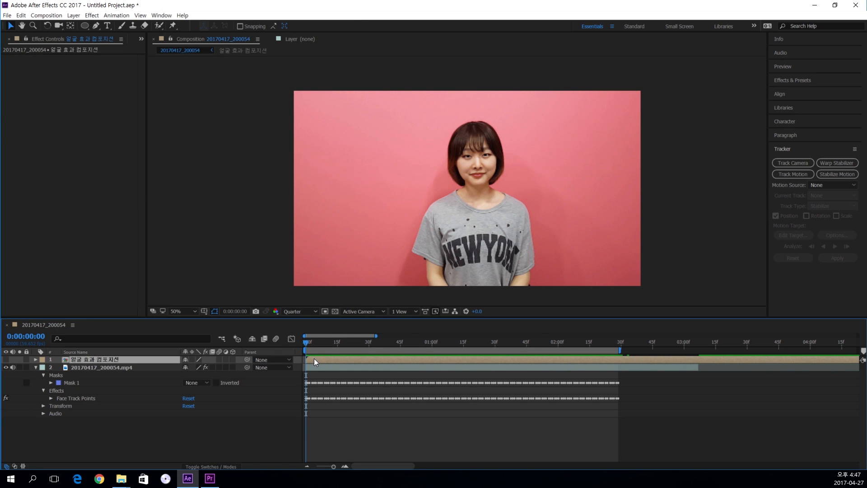
click(6, 359)
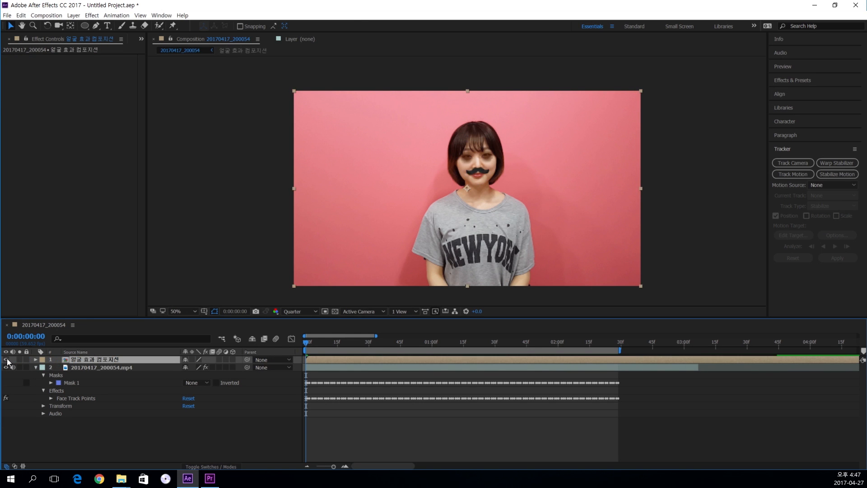
Expand the Face Track Points effect on the 20170417_200054.mp4 layer and select it to display its points on the face.
scroll(501, 178, up, 1)
key(space)
drag(527, 138, 490, 172)
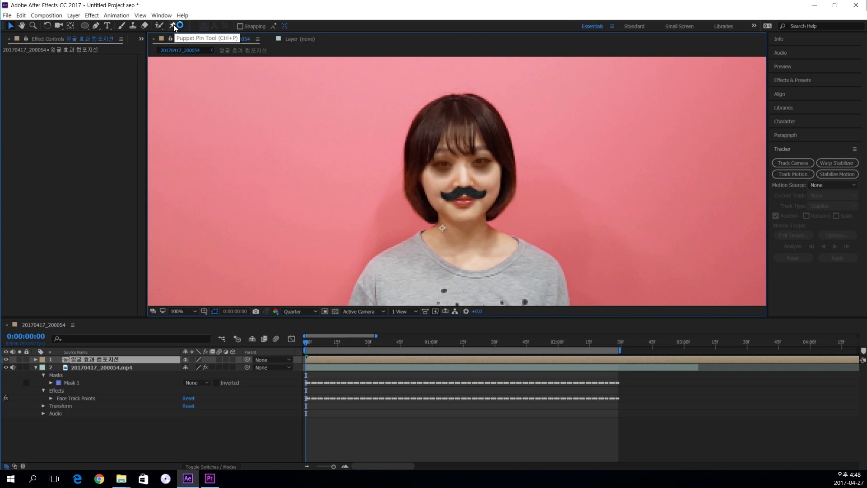
click(107, 368)
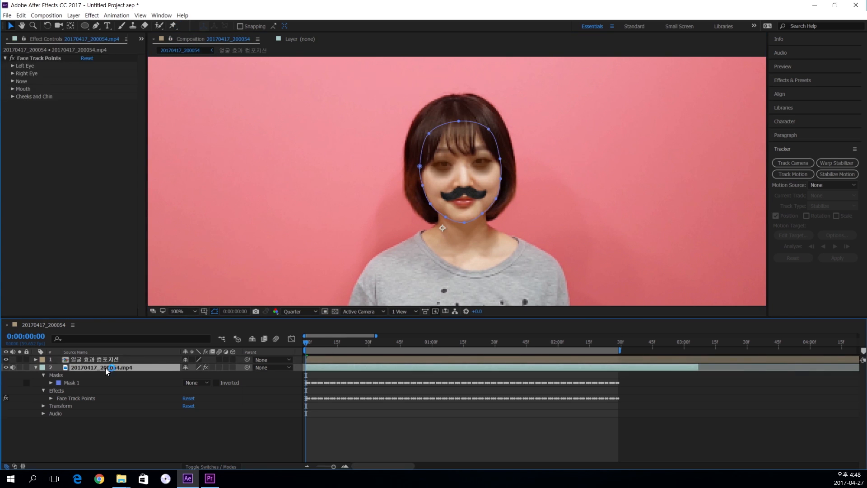
click(55, 391)
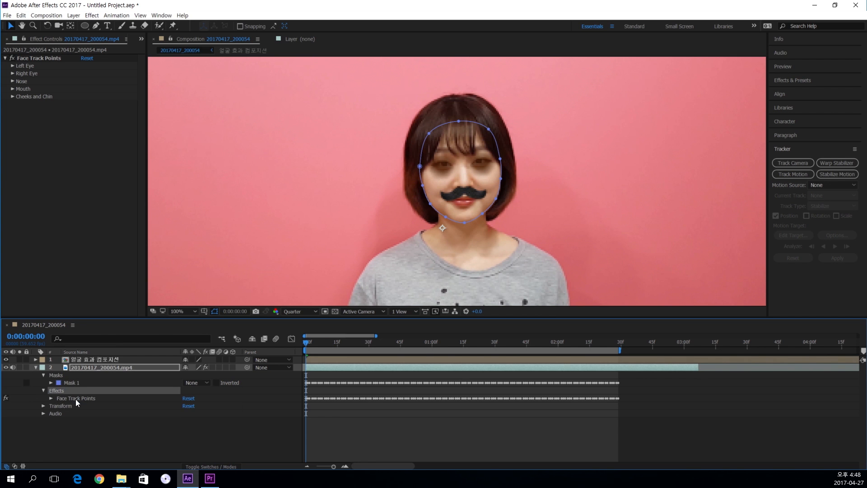
click(75, 399)
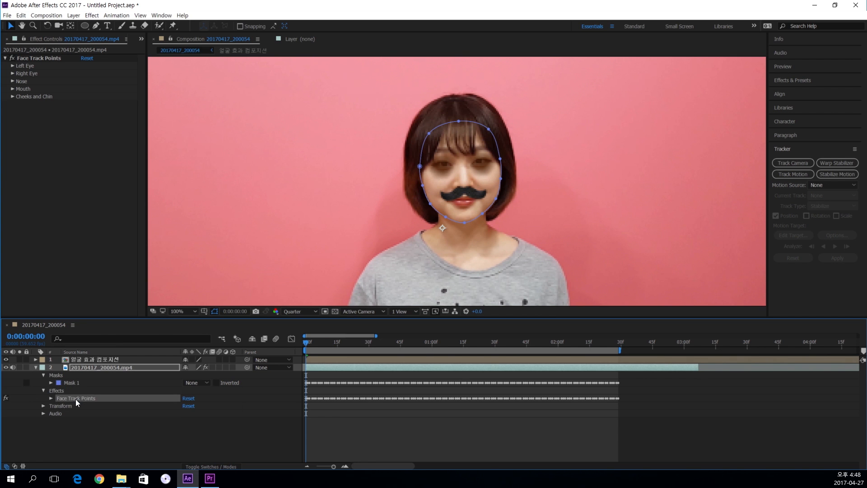
click(51, 400)
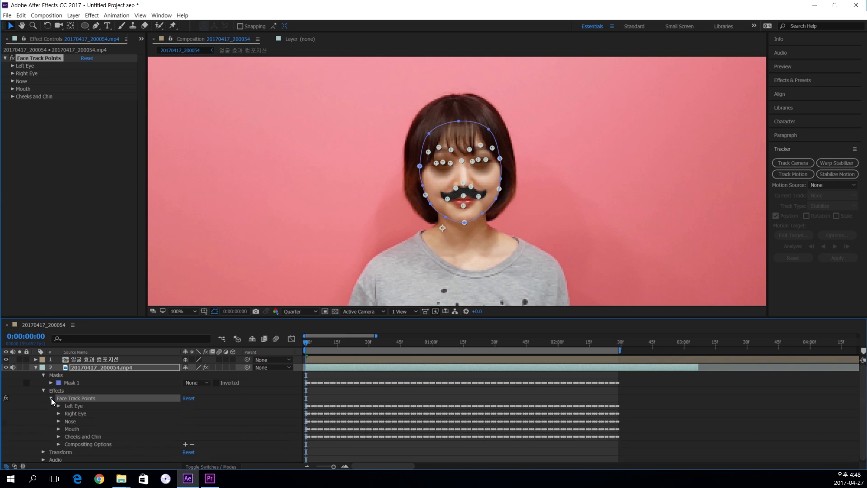
click(78, 411)
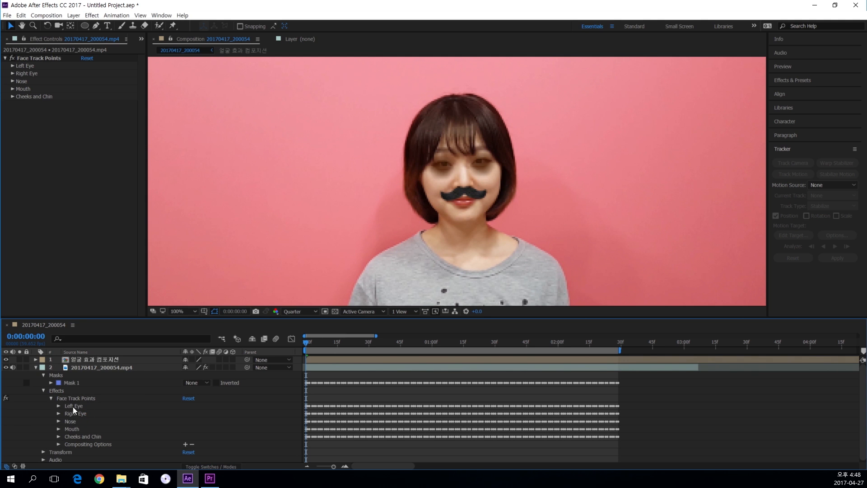
click(86, 398)
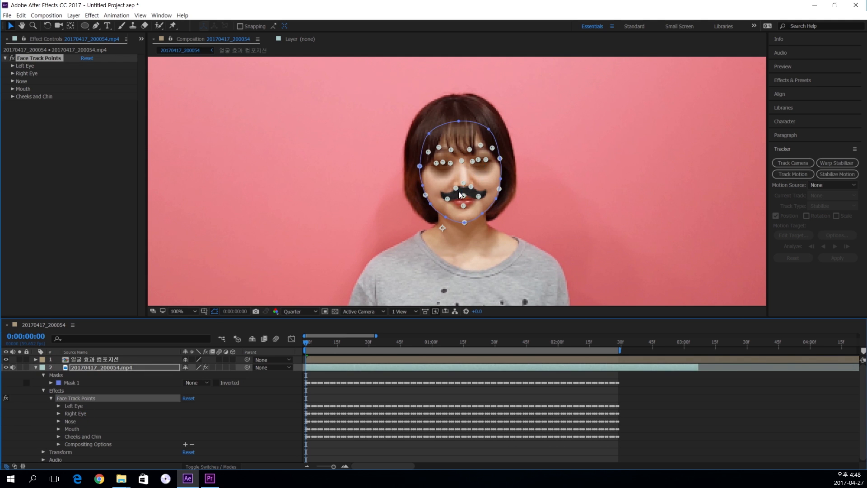
Check the track points against the woman's face and expand the Right Eye group of Face Track Points.
key(period)
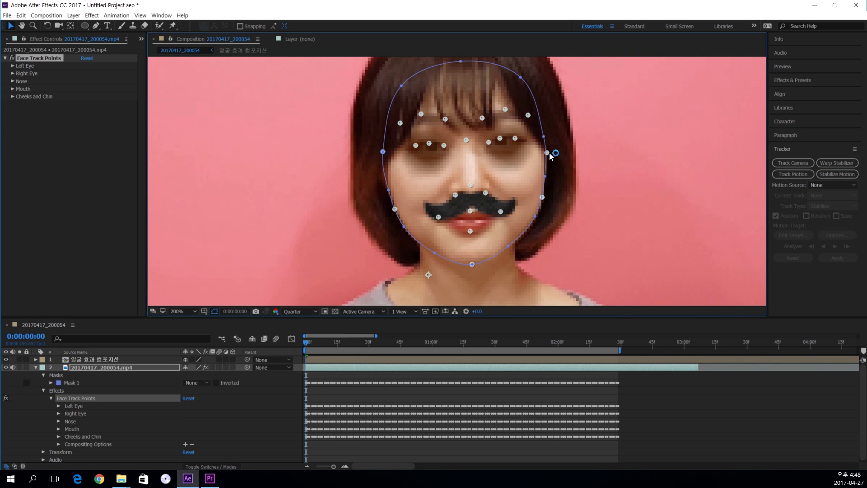
drag(562, 141, 580, 165)
key(v)
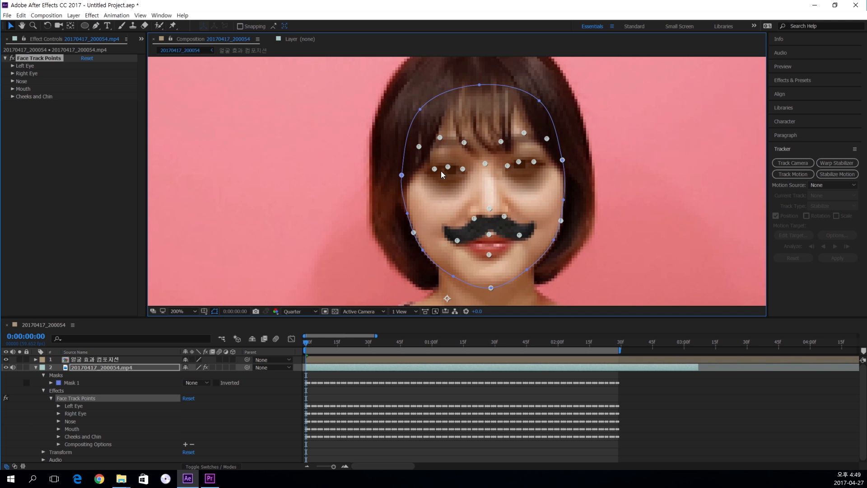
click(73, 414)
click(76, 398)
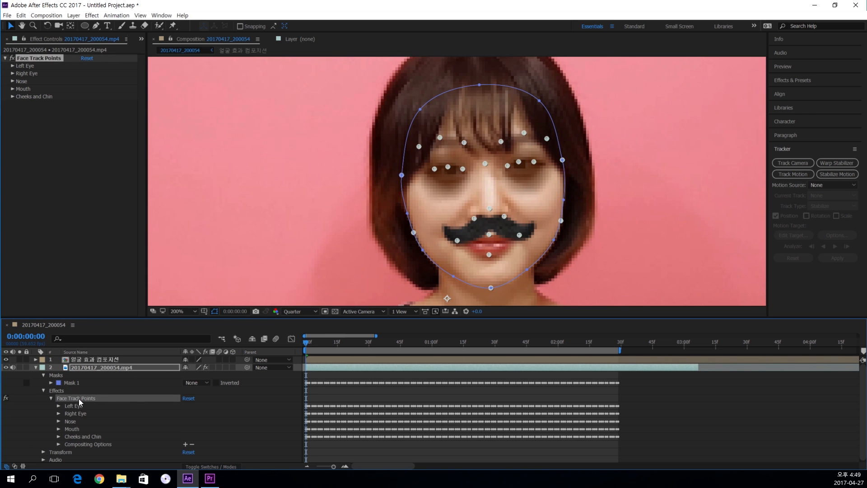
click(74, 413)
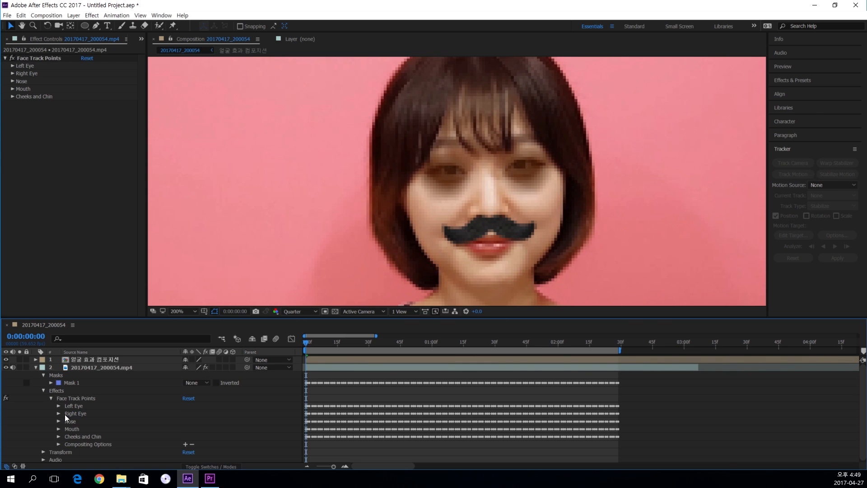
click(59, 413)
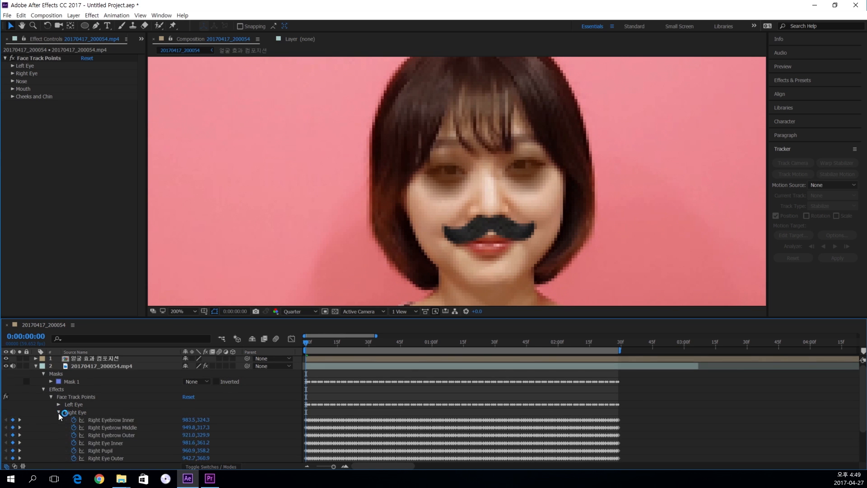
key(h)
scroll(129, 425, down, 1)
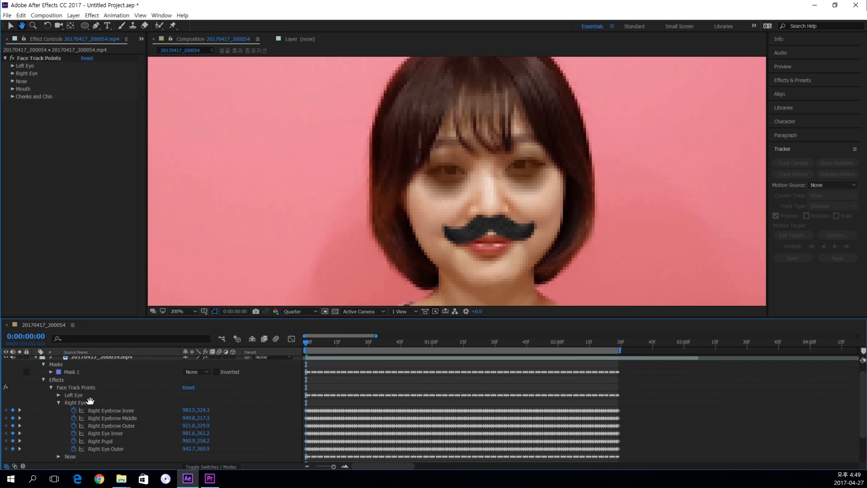
scroll(122, 420, up, 2)
key(v)
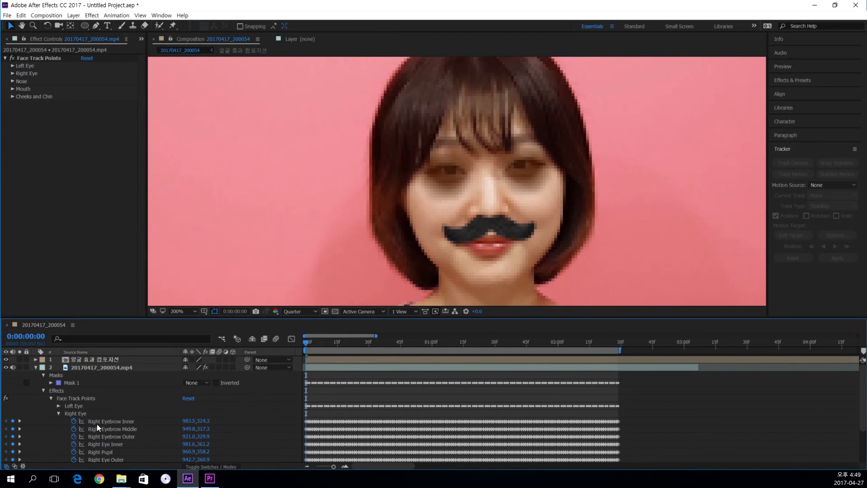
Compare the Face Track Points with the overlay and select the 얼굴 효과 컴포지션 layer.
click(93, 359)
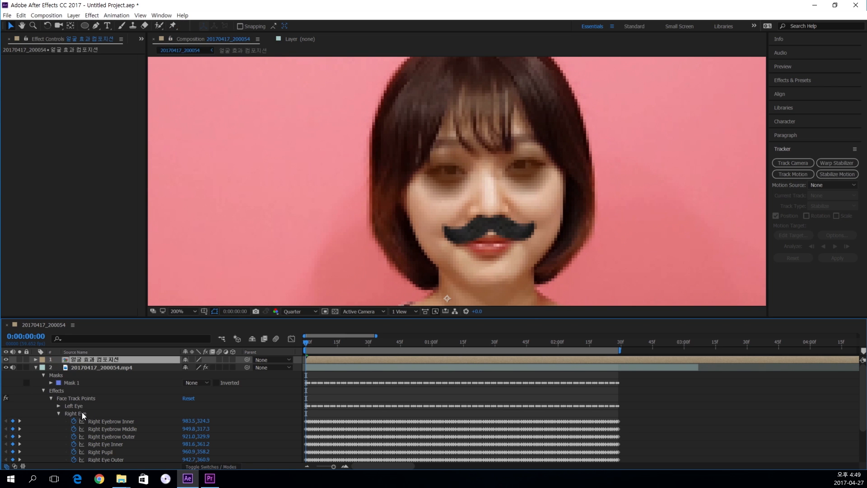
click(84, 398)
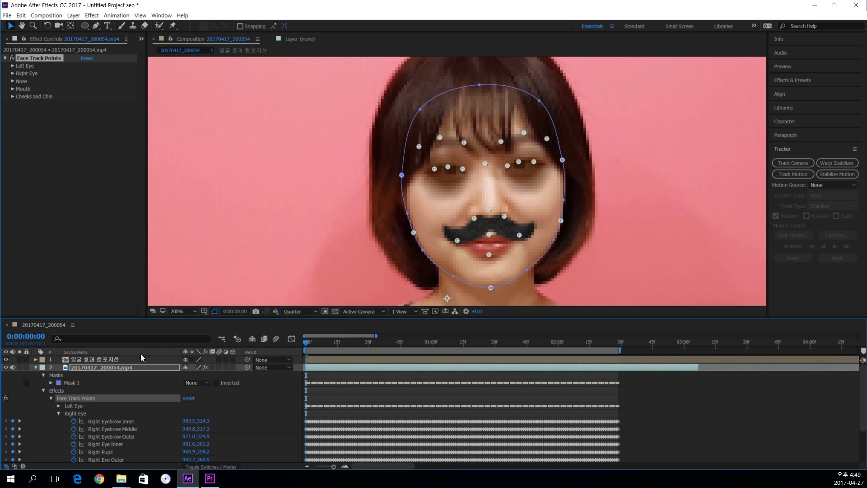
click(120, 360)
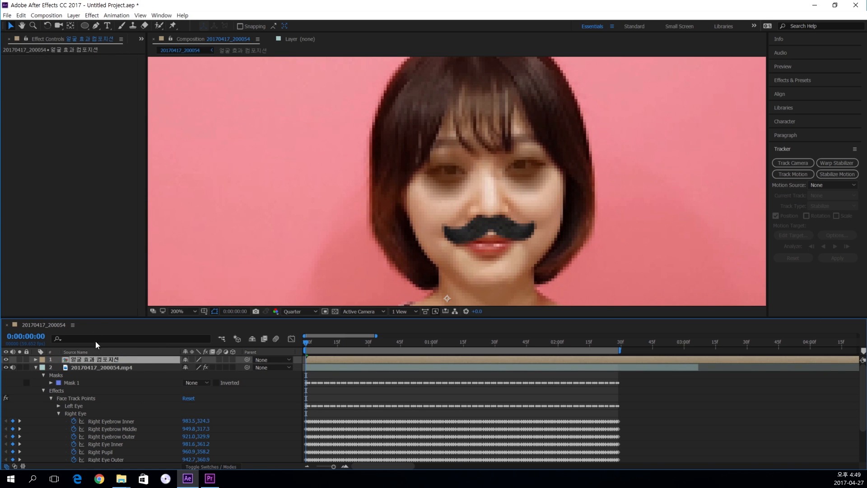
Place Puppet pins at the inner and outer corners of the woman's right eye on the 얼굴 효과 컴포지션 layer.
click(173, 27)
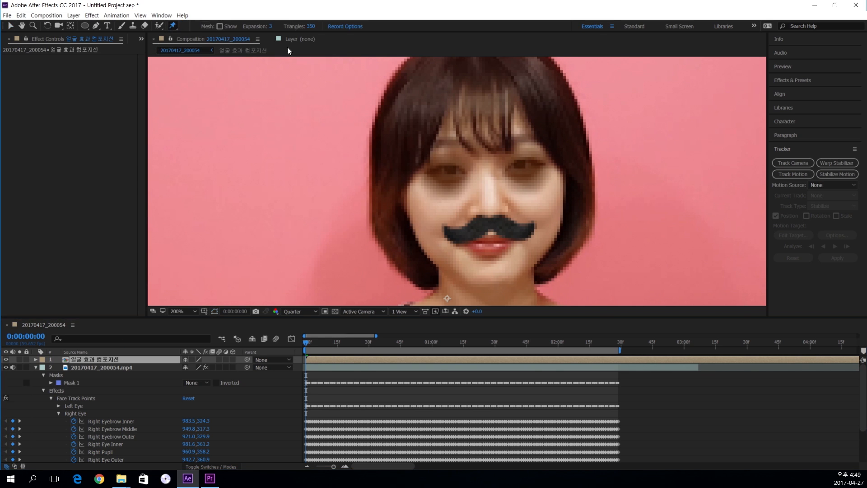
click(464, 170)
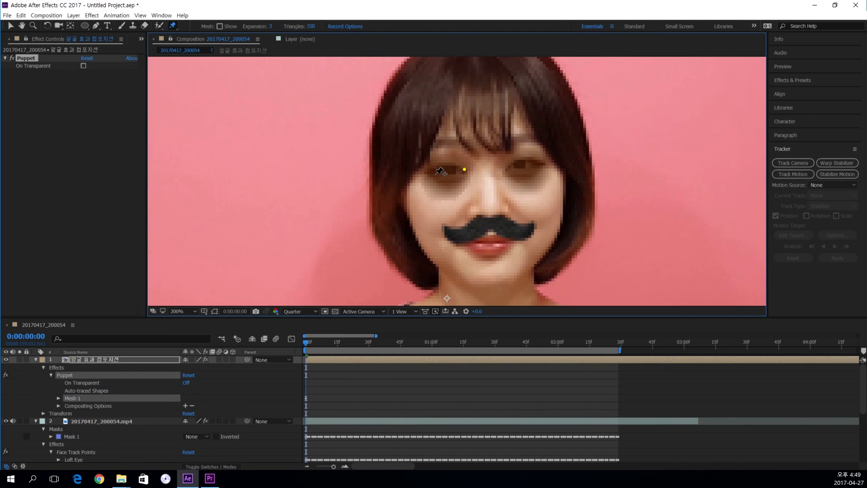
click(433, 170)
Expand the Puppet effect's Mesh 1 and Deform groups and reveal the Position property of Puppet Pin 1.
click(58, 397)
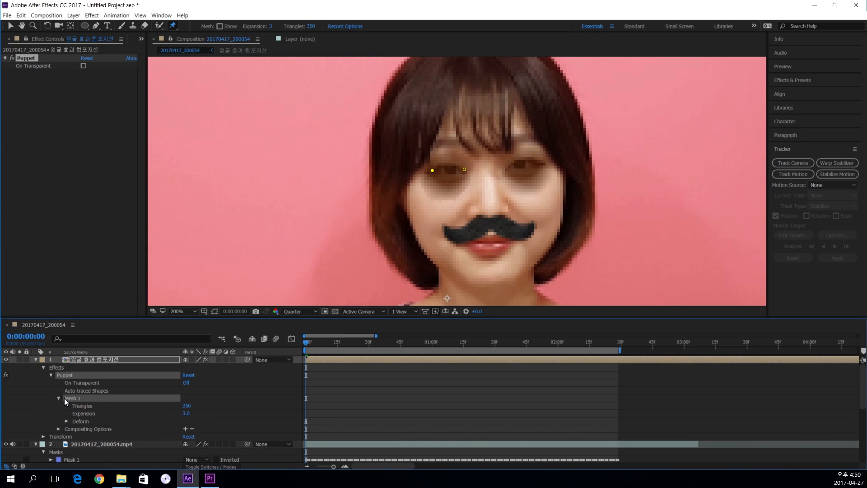
click(67, 421)
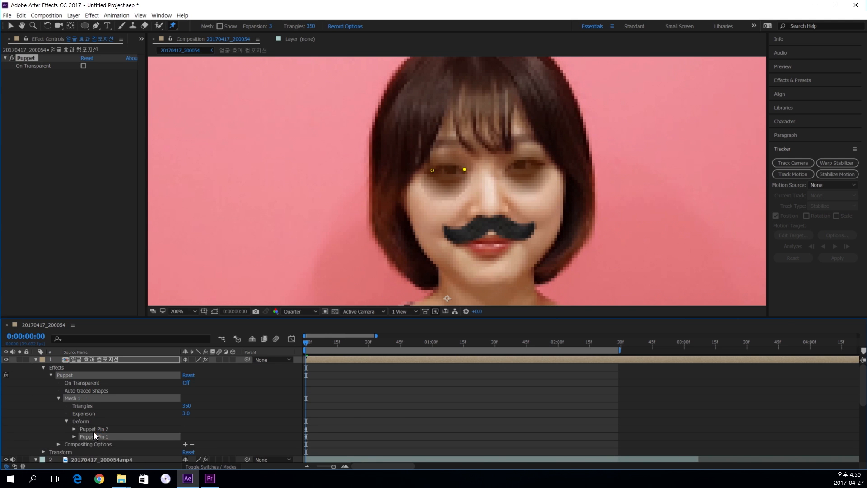
key(v)
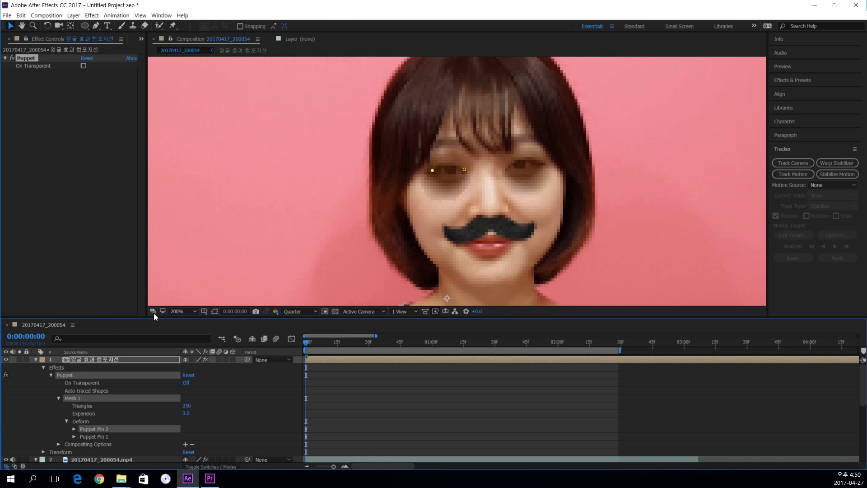
click(465, 171)
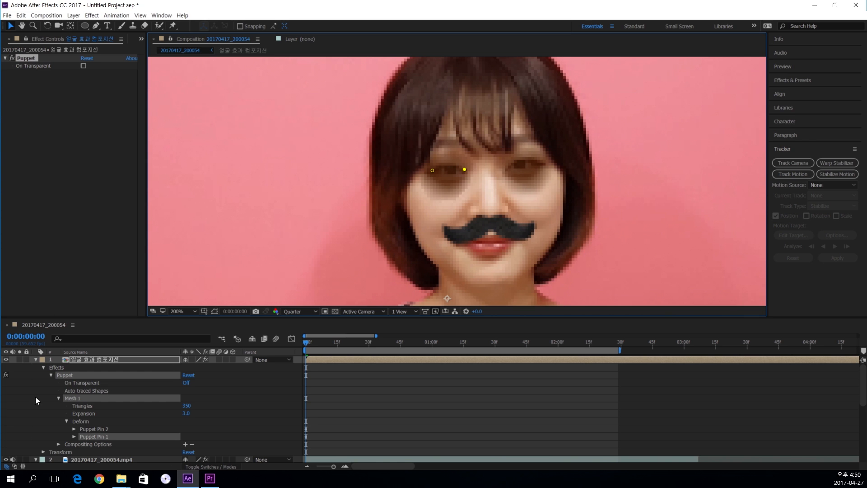
click(73, 437)
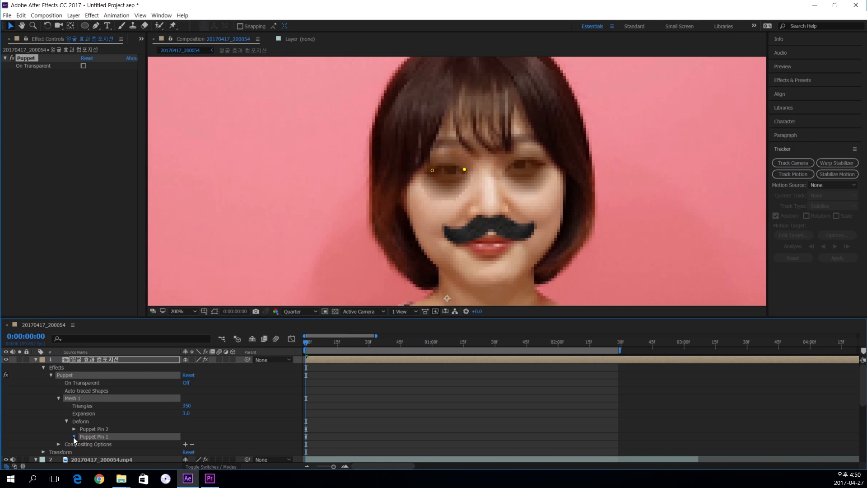
scroll(99, 436, down, 1)
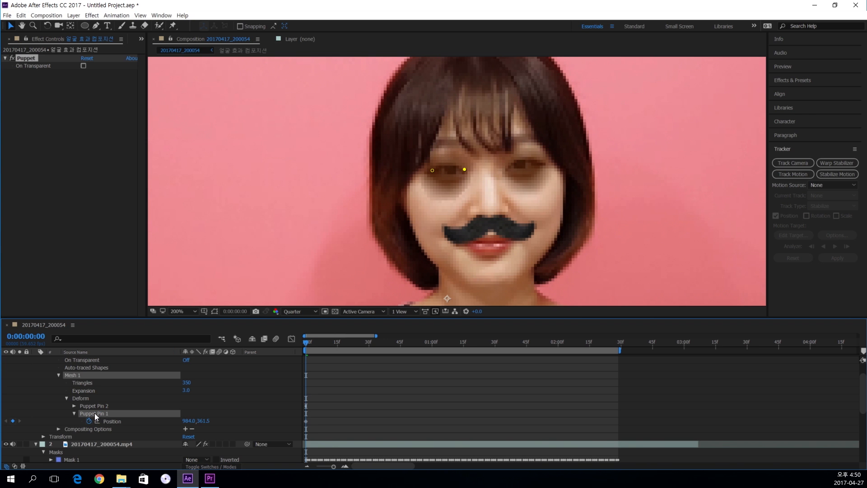
Remove the Position keyframe of Puppet Pin 1 and add an expression to that property.
click(117, 17)
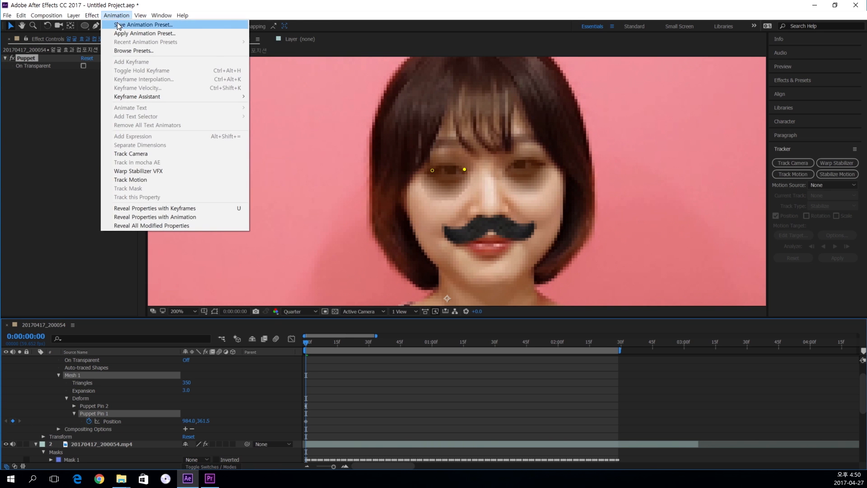
click(58, 403)
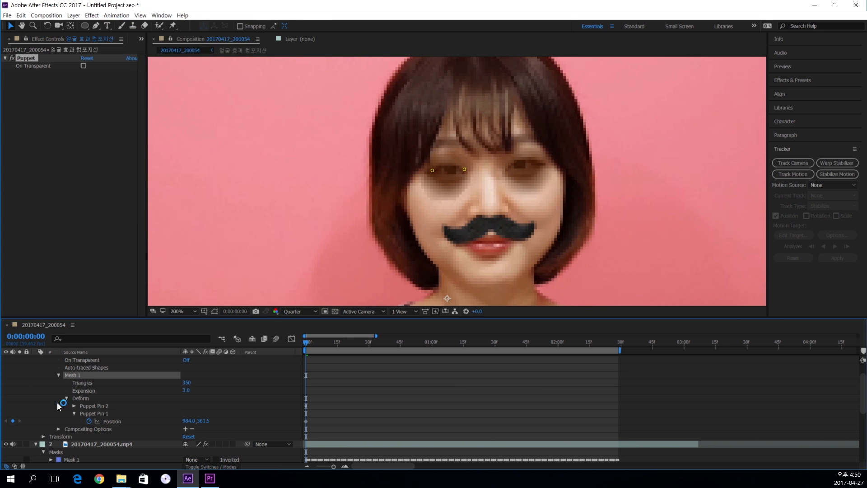
click(96, 414)
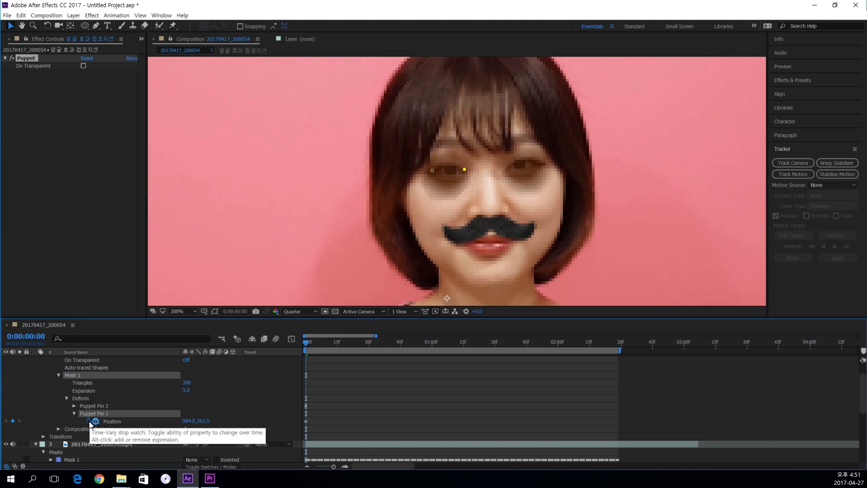
click(90, 422)
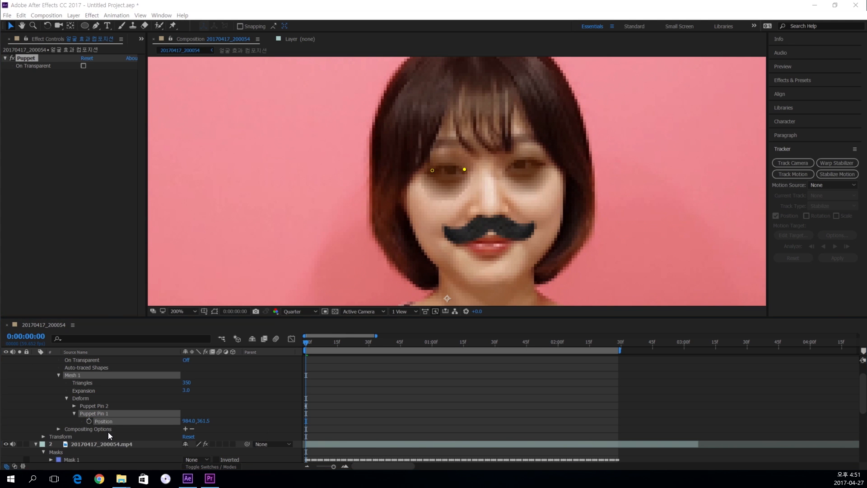
click(89, 421)
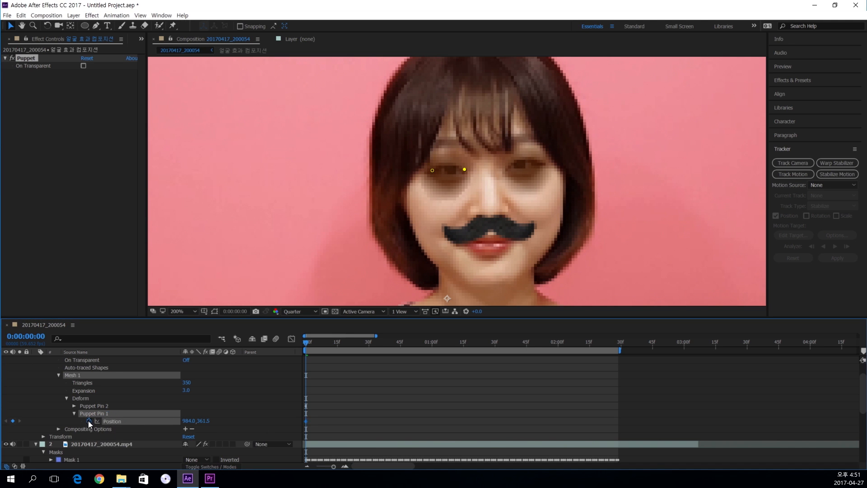
click(90, 421)
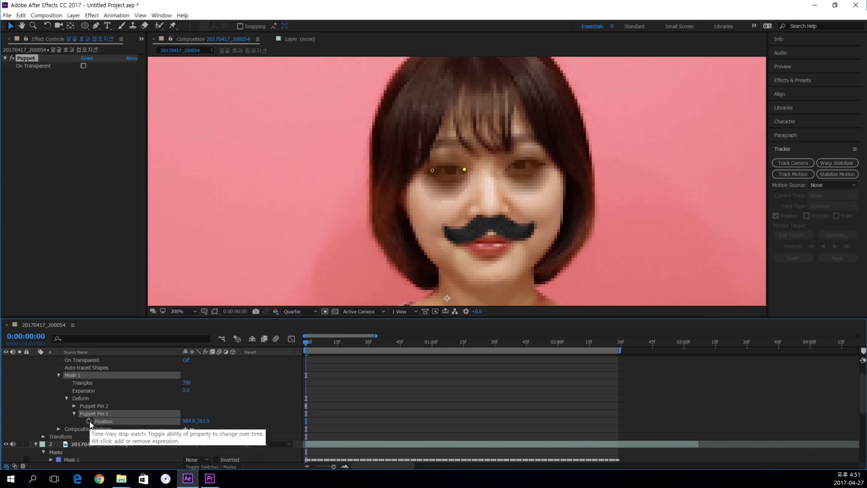
alt+click(89, 421)
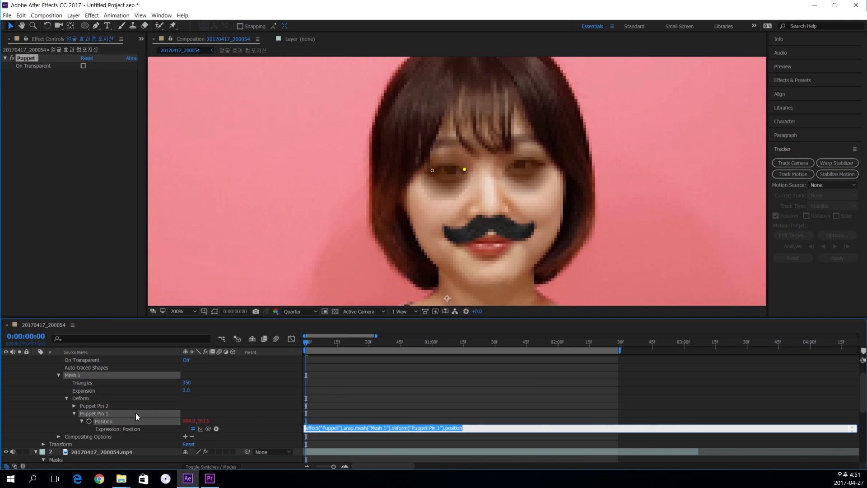
Link the Puppet Pin 1 Position expression to the Right Eye Inner point of Face Track Points on 20170417_200054.mp4.
click(313, 417)
click(106, 421)
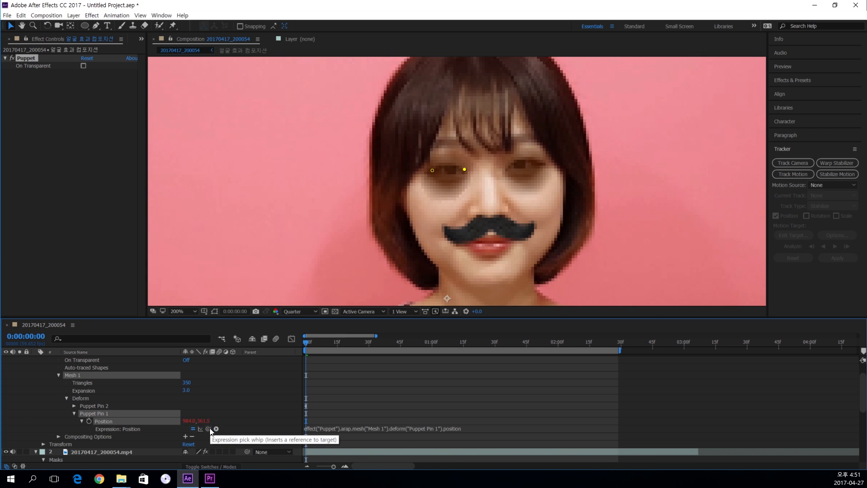
mouse_move(209, 428)
mouse_down()
mouse_move(210, 463)
mouse_move(198, 431)
mouse_move(202, 458)
mouse_move(113, 445)
mouse_move(79, 413)
mouse_move(105, 413)
mouse_move(116, 459)
mouse_move(134, 454)
mouse_move(143, 430)
mouse_move(125, 416)
mouse_move(135, 416)
mouse_up()
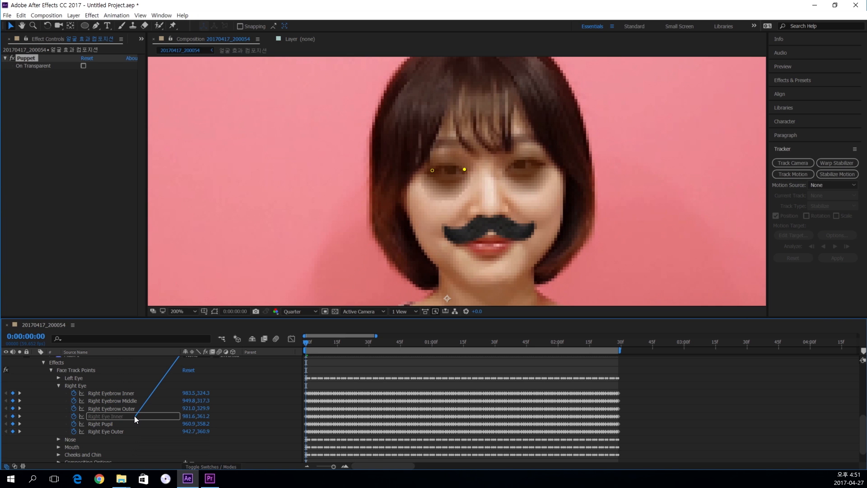
drag(134, 416, 134, 416)
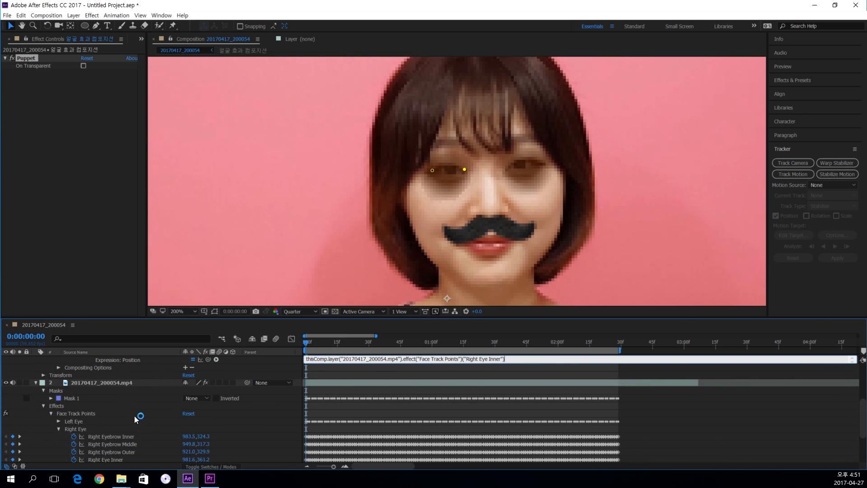
click(316, 372)
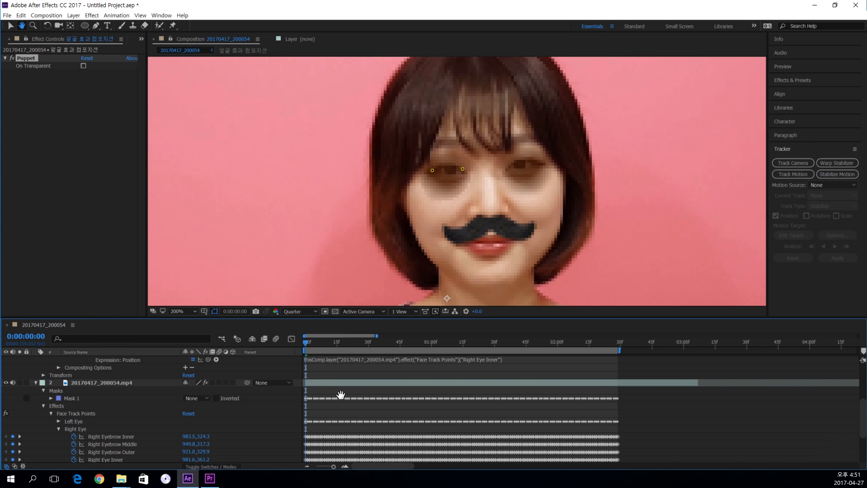
Reveal the Position property of Puppet Pin 2 and add an expression to it.
scroll(343, 398, up, 3)
key(v)
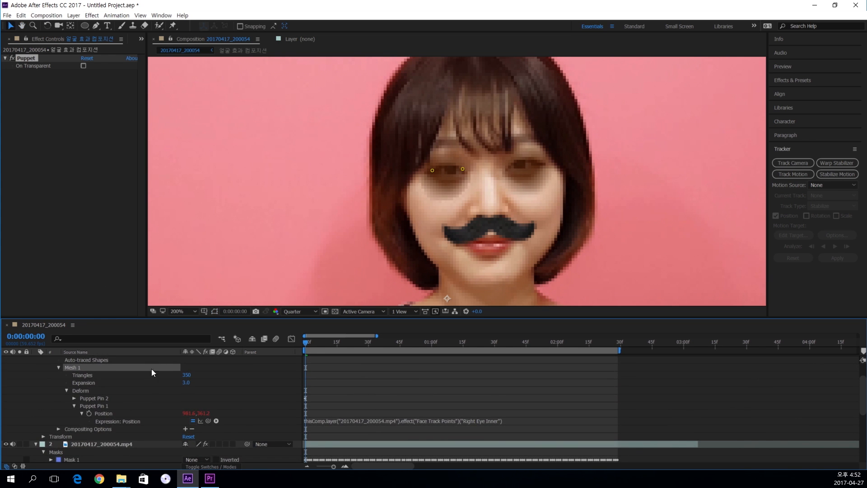
click(74, 398)
click(91, 397)
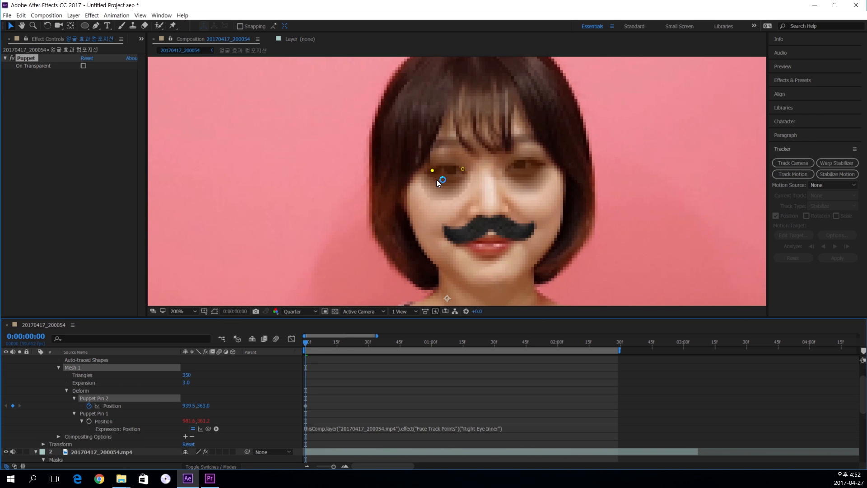
alt+click(89, 406)
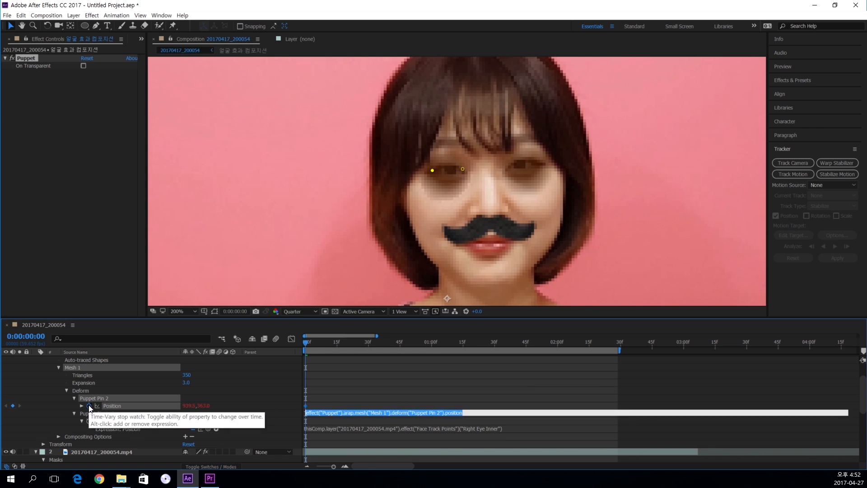
click(325, 400)
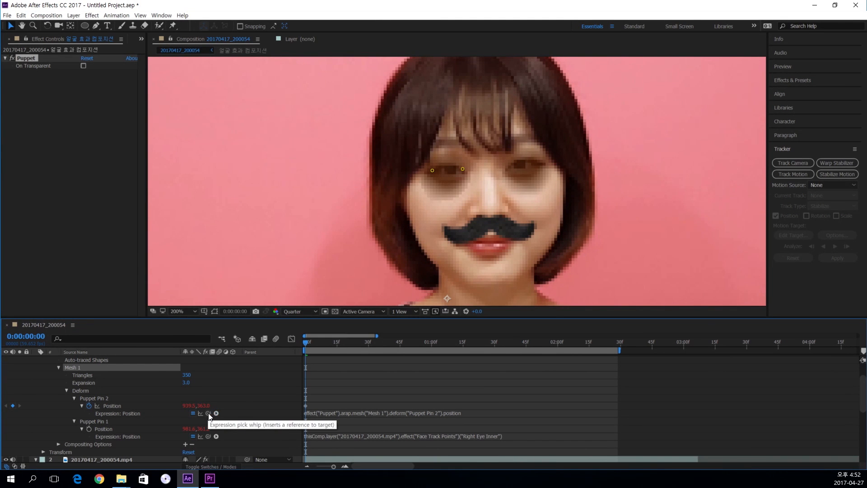
Link the Puppet Pin 2 Position expression to the Right Eye Outer point of Face Track Points on 20170417_200054.mp4.
mouse_move(209, 414)
mouse_down()
mouse_move(222, 428)
mouse_move(222, 465)
mouse_move(179, 462)
mouse_move(197, 447)
mouse_move(123, 442)
mouse_move(150, 444)
mouse_up()
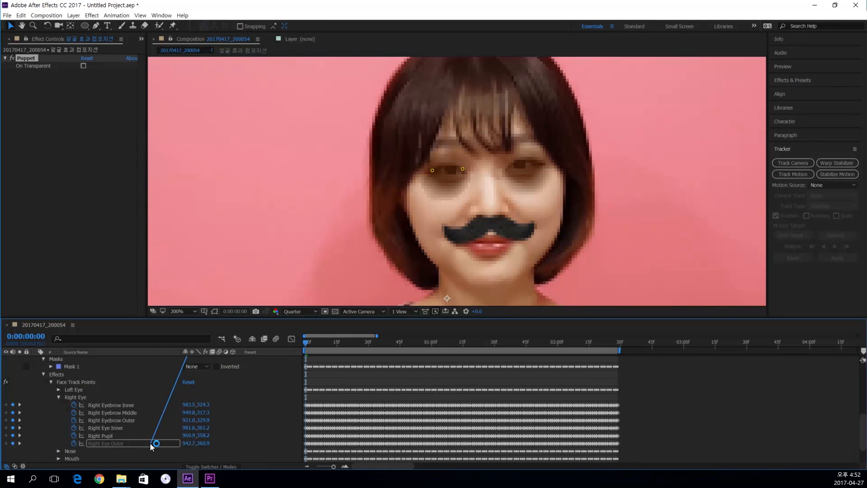
drag(150, 443, 150, 443)
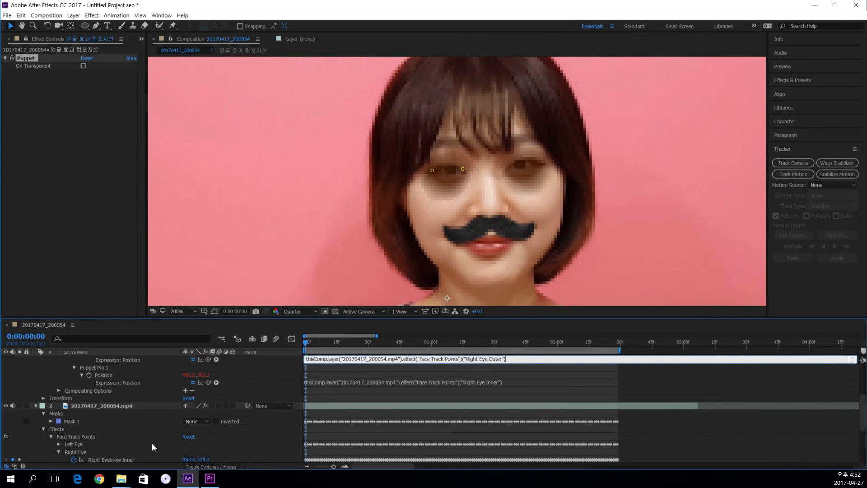
click(344, 377)
key(Caps_Lock)
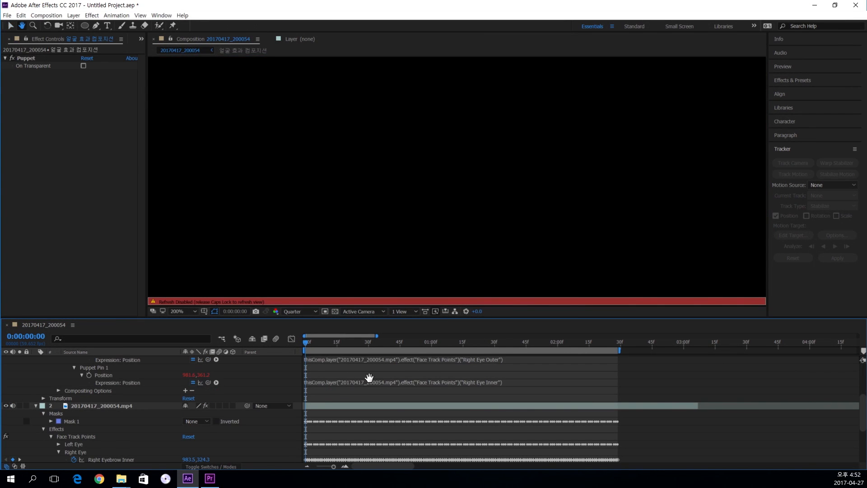
scroll(384, 401, up, 3)
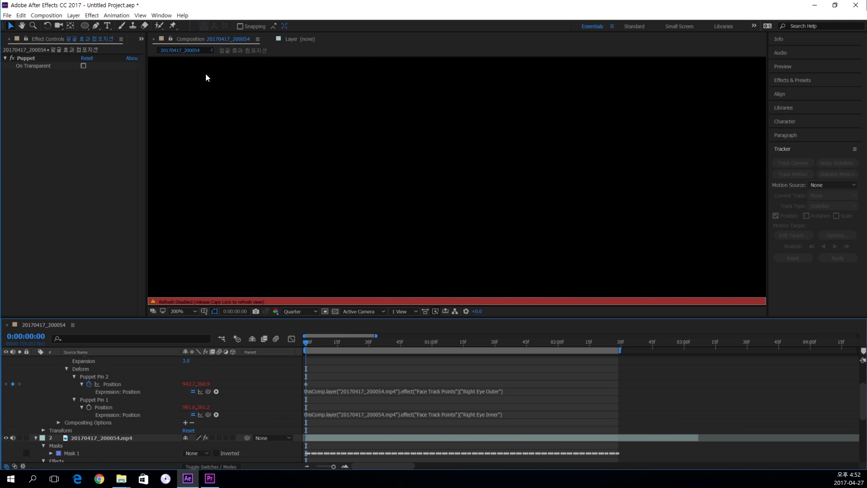
key(Caps_Lock)
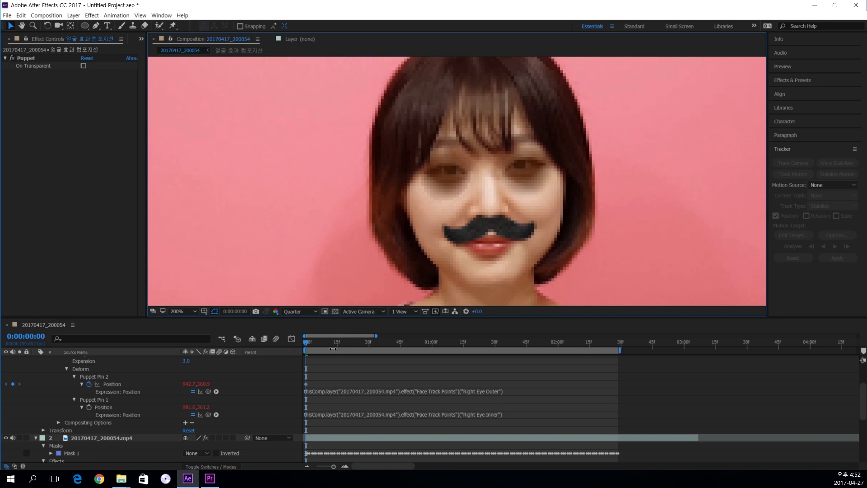
Preview the composition from the start at 50% magnification to check how the dark circles and moustache follow the face.
drag(304, 340, 298, 340)
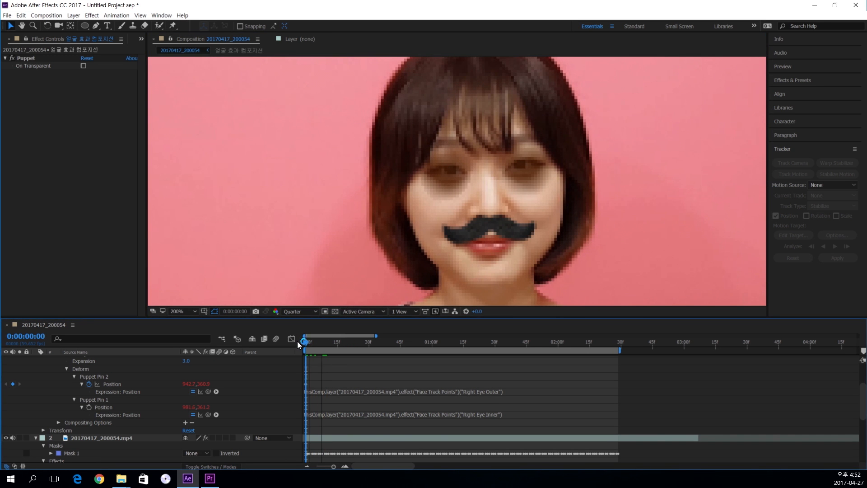
scroll(350, 379, up, 3)
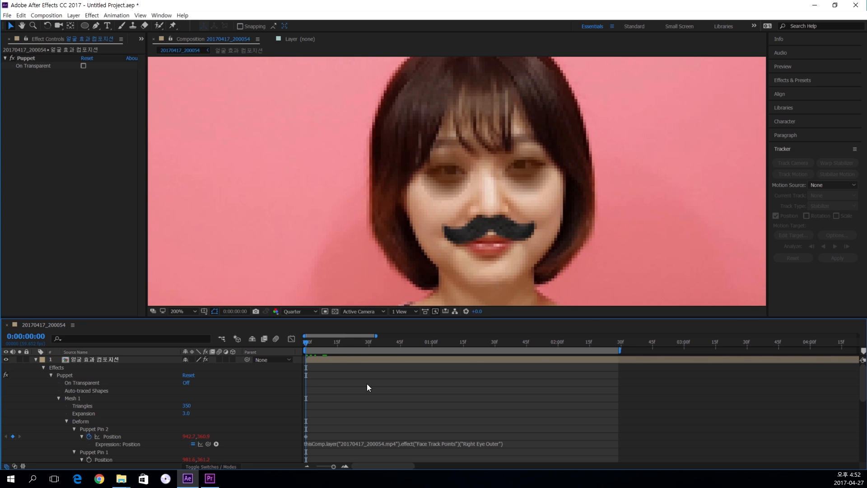
scroll(488, 89, down, 3)
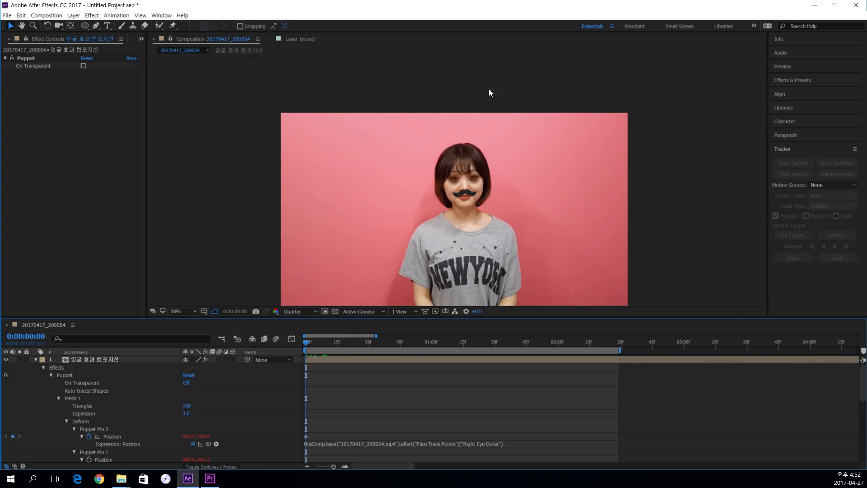
drag(535, 173, 528, 148)
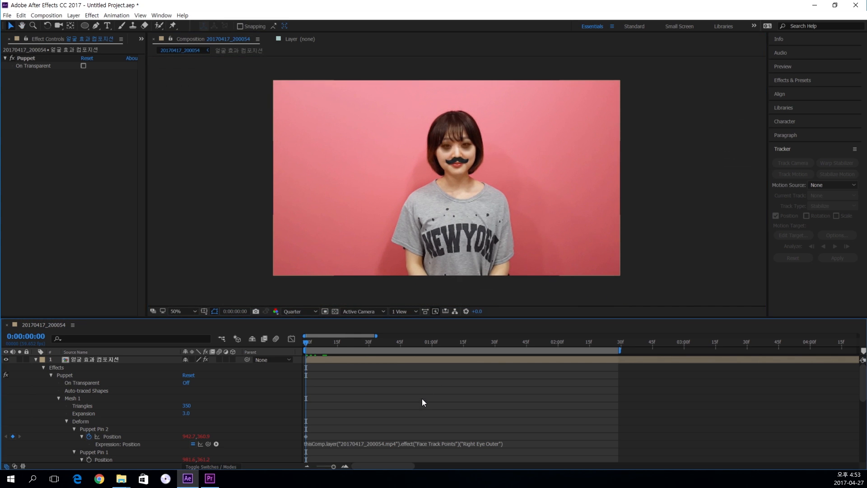
key(space)
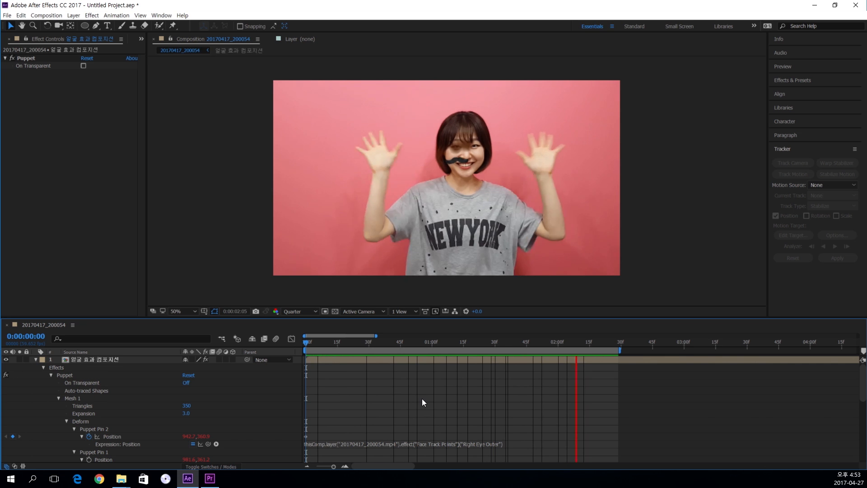
key(space)
drag(344, 342, 298, 340)
key(space)
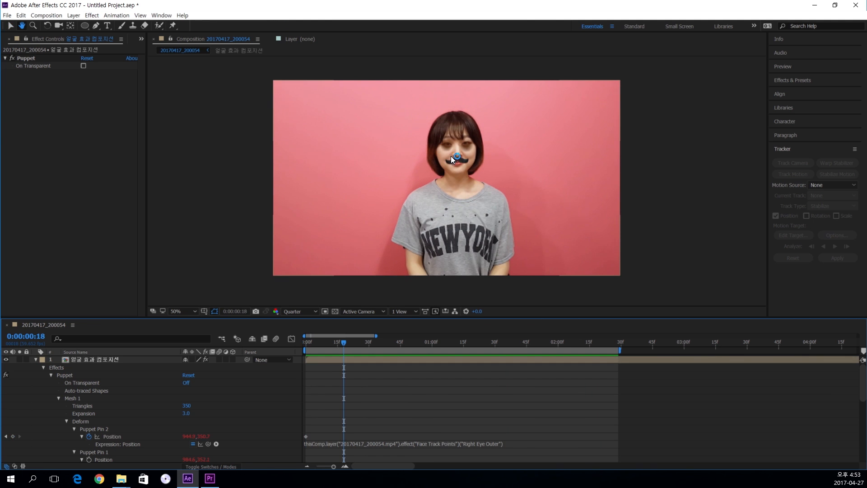
key(space)
key(space)
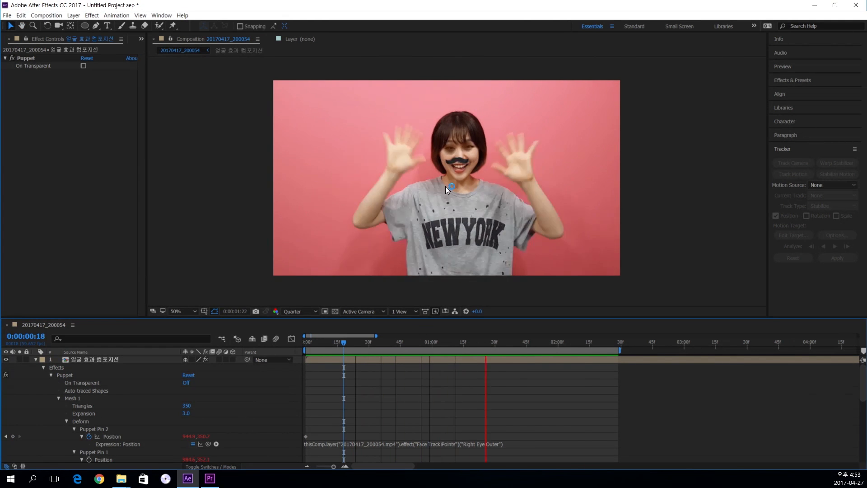
Replay the composition from the start and scrub its opening frames to check how the dark circles and moustache follow the face.
key(space)
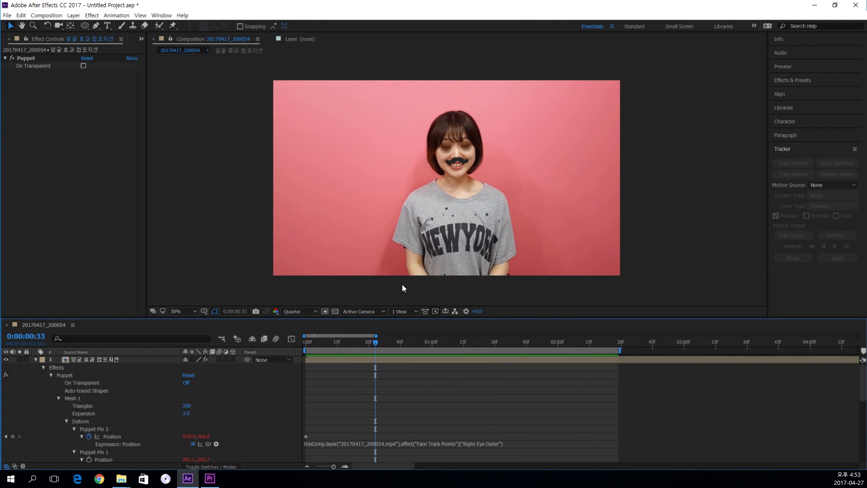
drag(378, 340, 297, 340)
key(space)
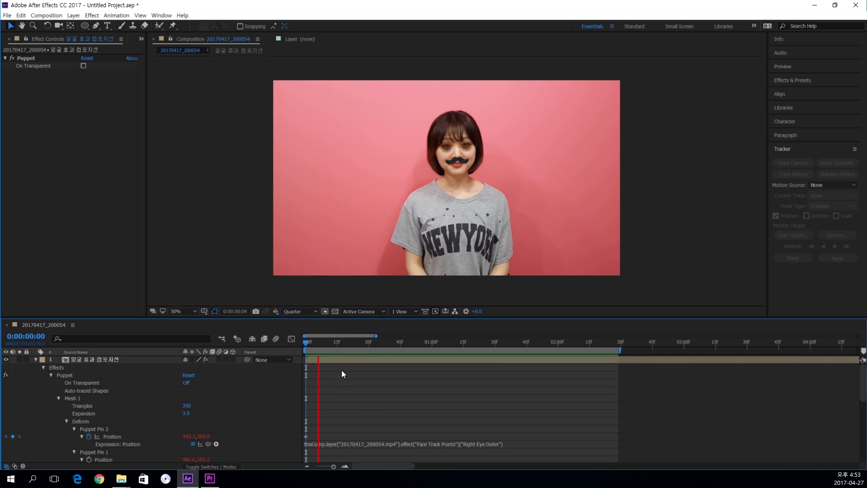
key(space)
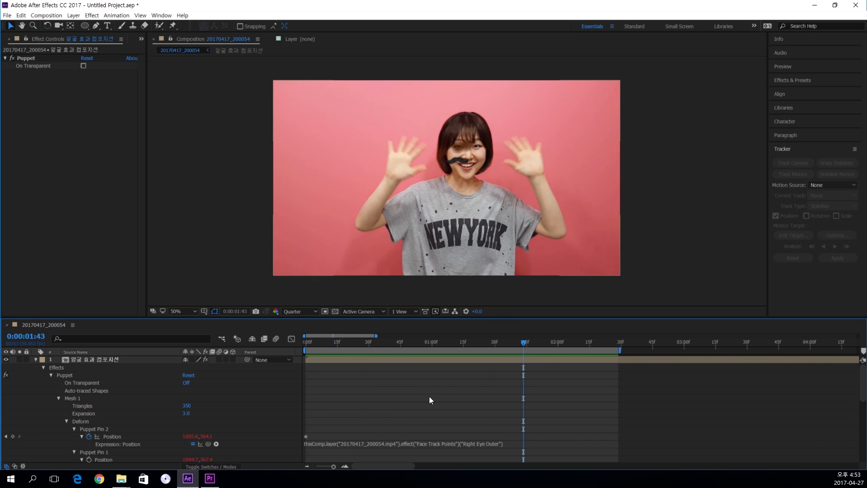
drag(312, 344, 305, 346)
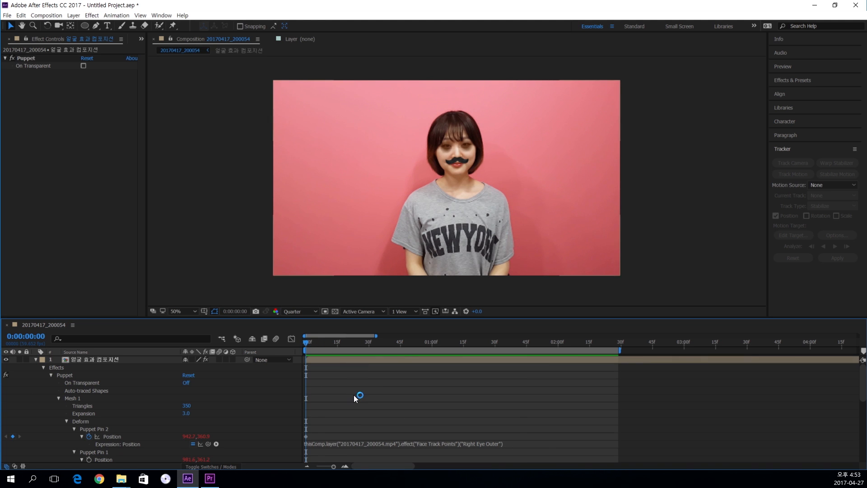
key(space)
click(388, 342)
drag(345, 341, 314, 344)
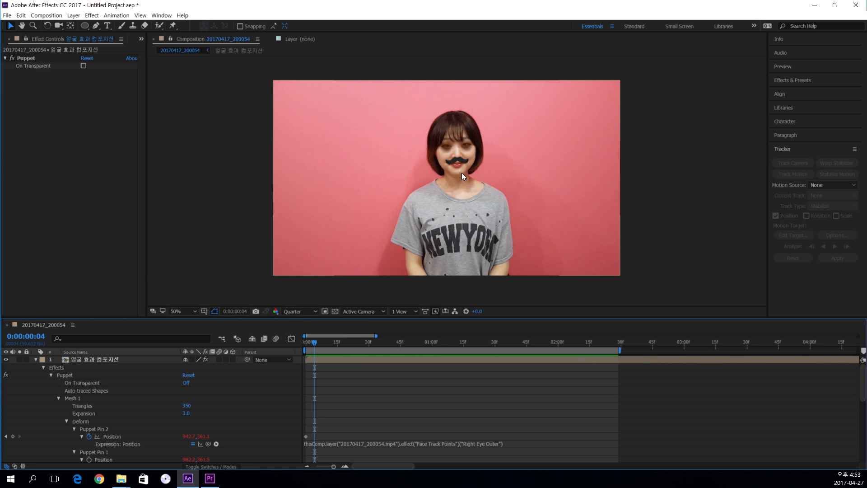
click(305, 345)
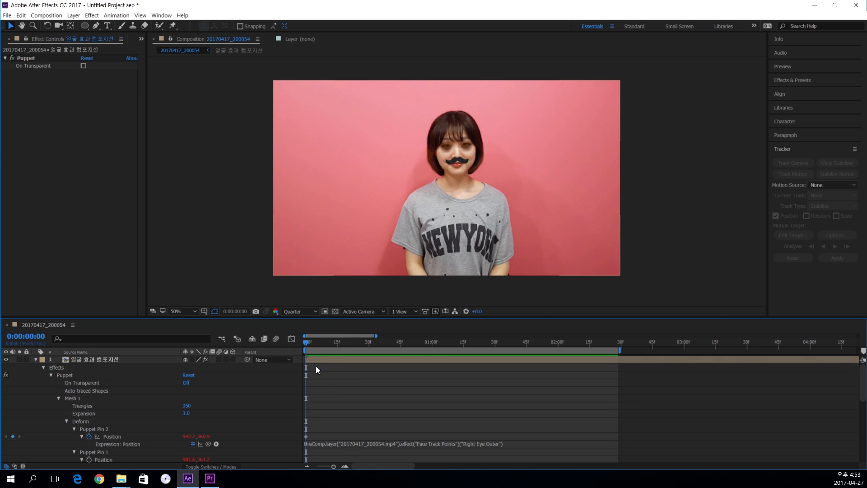
Collapse the properties of the 얼굴 효과 컴포지션 and 20170417_200054.mp4 layers in the timeline.
click(315, 363)
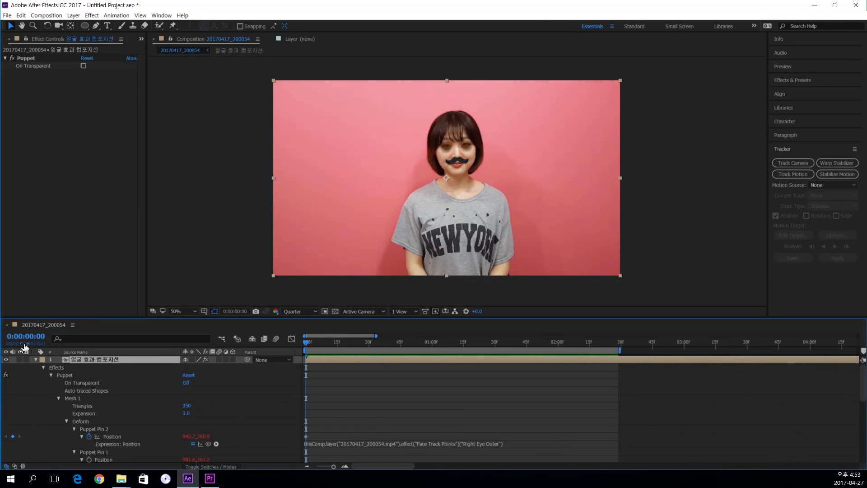
click(35, 360)
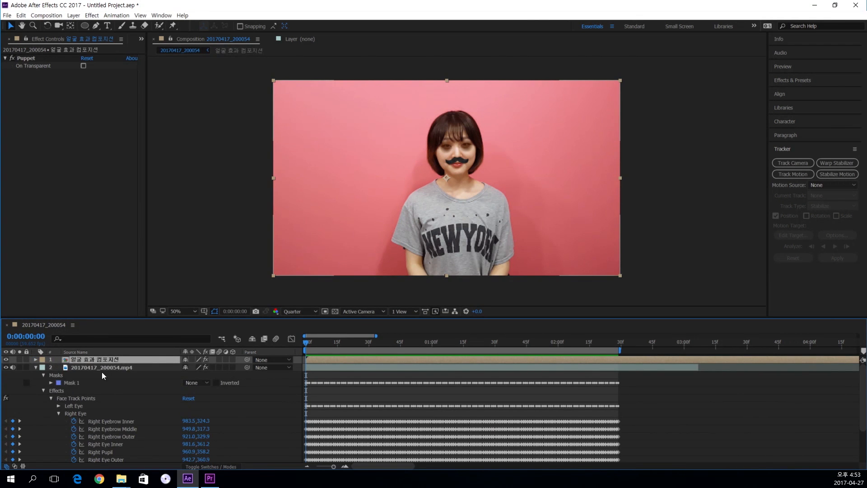
click(36, 367)
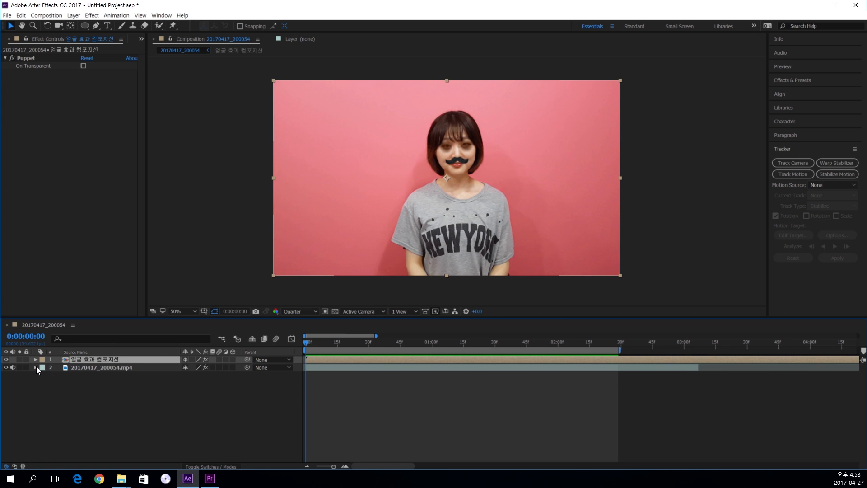
click(253, 392)
Centre the woman's face at 100% magnification and set the preview resolution to Half.
scroll(448, 218, up, 2)
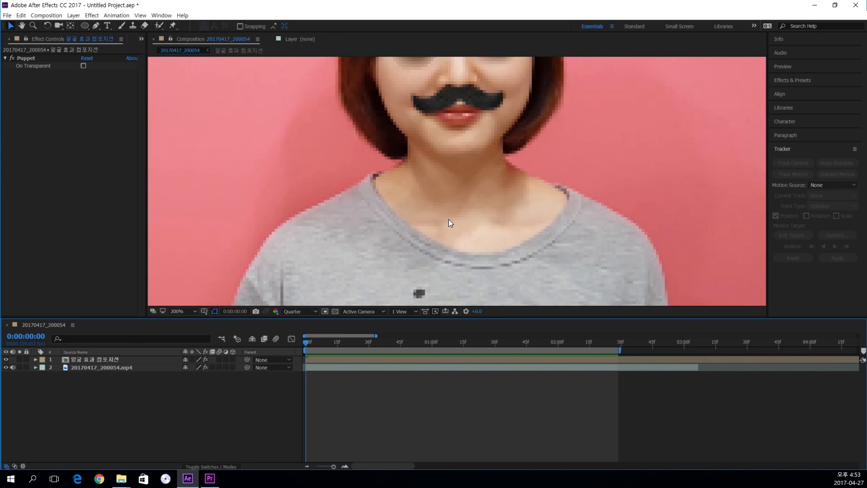
scroll(454, 190, down, 1)
key(space)
drag(442, 124, 460, 181)
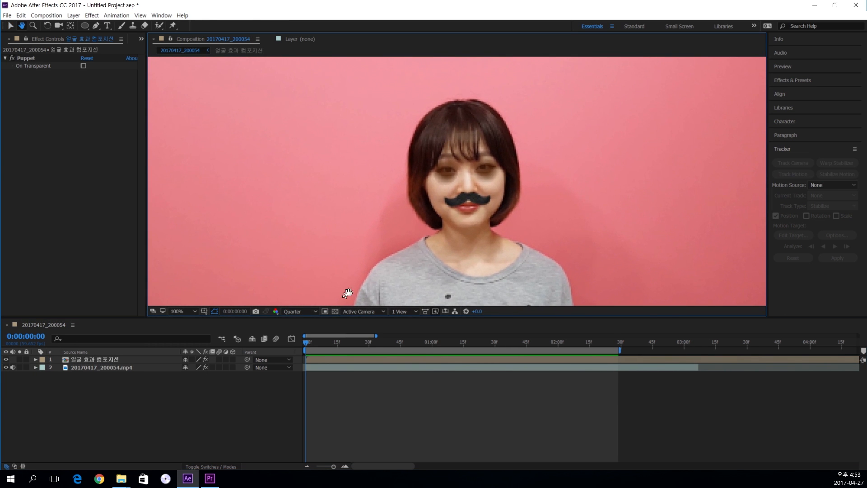
click(302, 311)
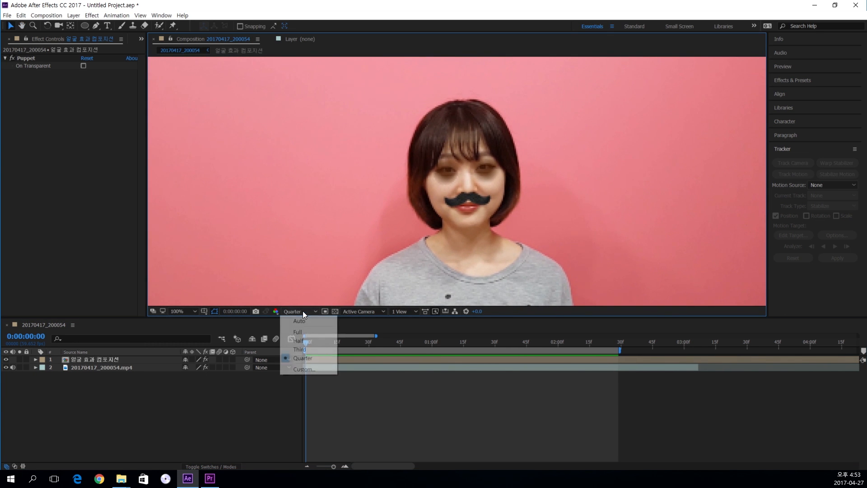
click(304, 340)
click(339, 375)
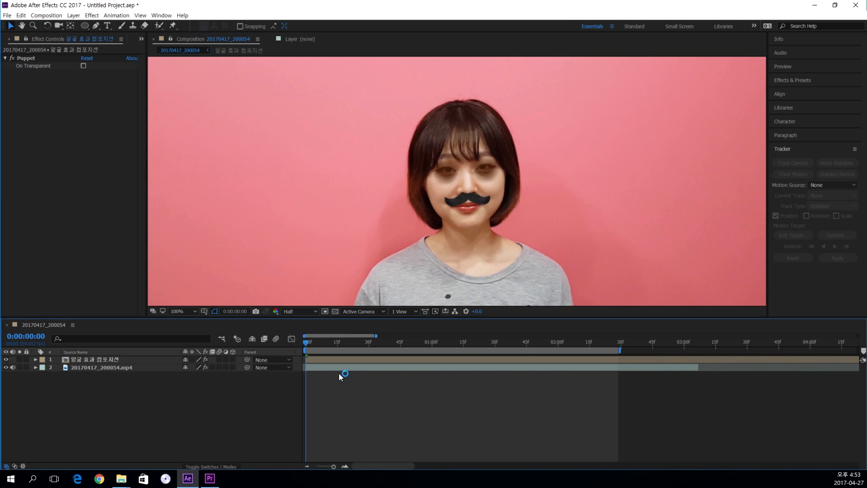
Draw an elliptical mask on the 얼굴 효과 컴포지션 layer around the dark circle of the woman's right eye.
click(111, 357)
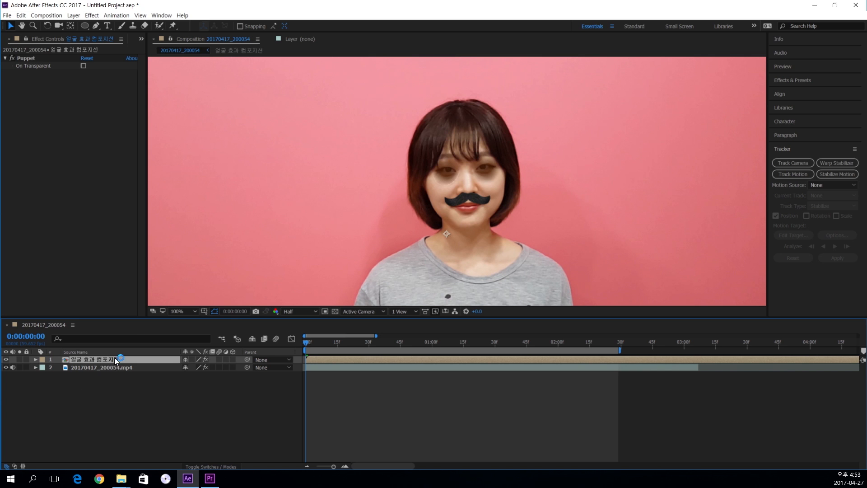
click(86, 27)
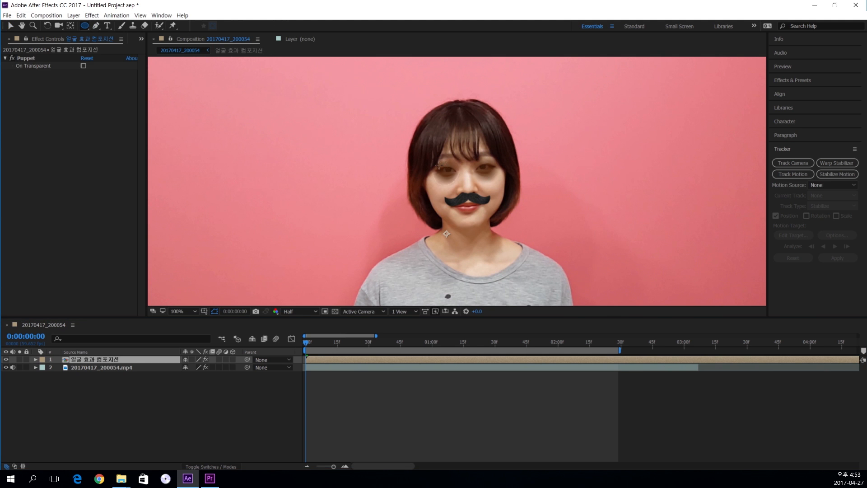
scroll(442, 166, up, 4)
drag(366, 107, 459, 181)
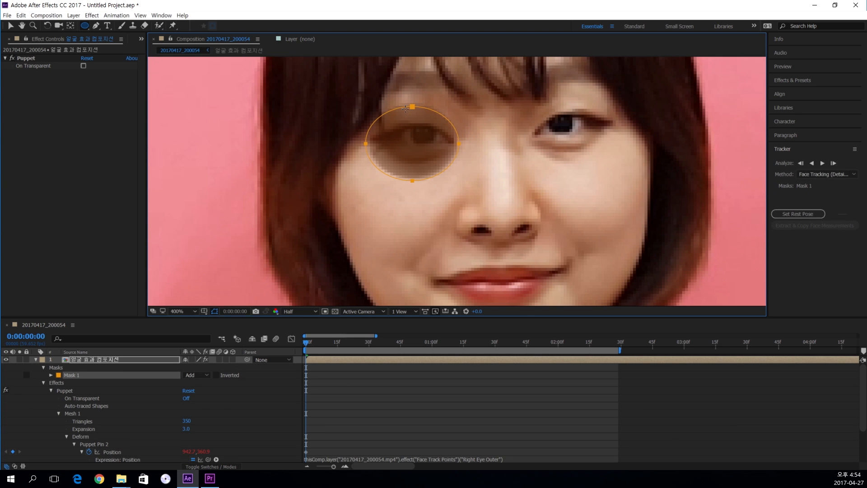
Reshape the ellipse mask into a crescent under the right eye by lowering its upper vertex and tightening the inner and lower vertices.
key(v)
click(413, 108)
click(413, 107)
drag(413, 107, 417, 144)
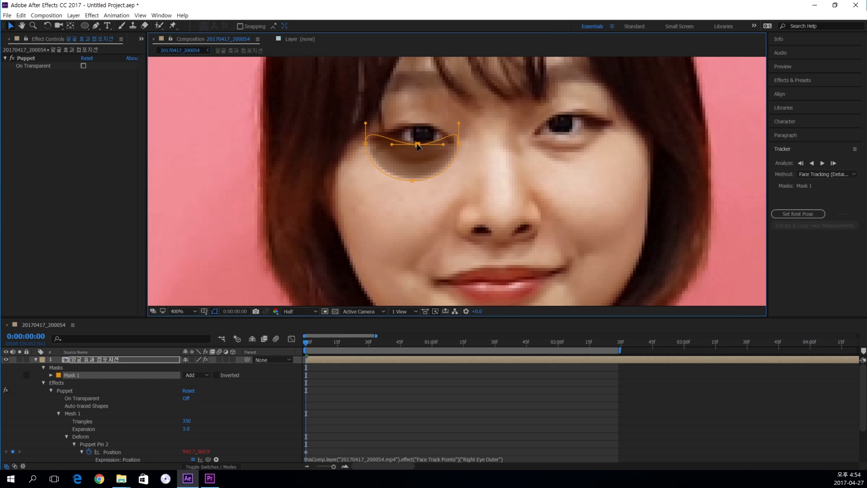
click(460, 145)
drag(460, 152, 456, 149)
drag(413, 182, 408, 178)
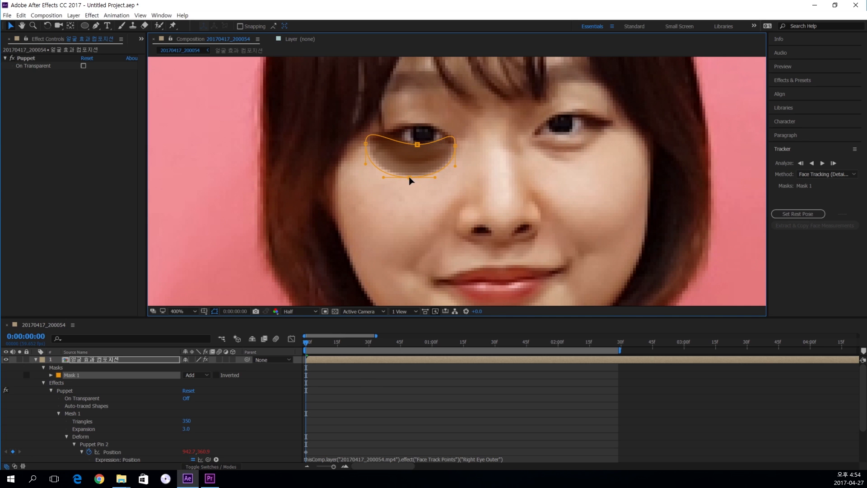
click(441, 206)
Set the preview resolution to Full and set the Mask Feather of Mask 1 to 14 pixels.
click(67, 376)
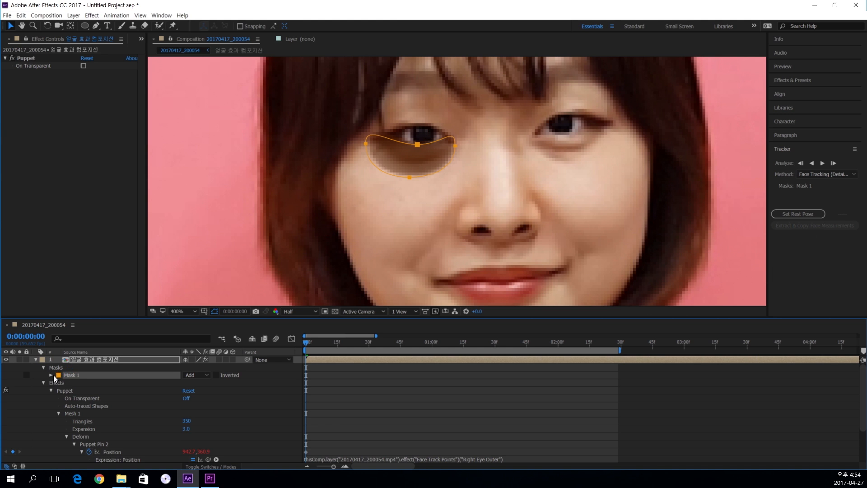
click(51, 375)
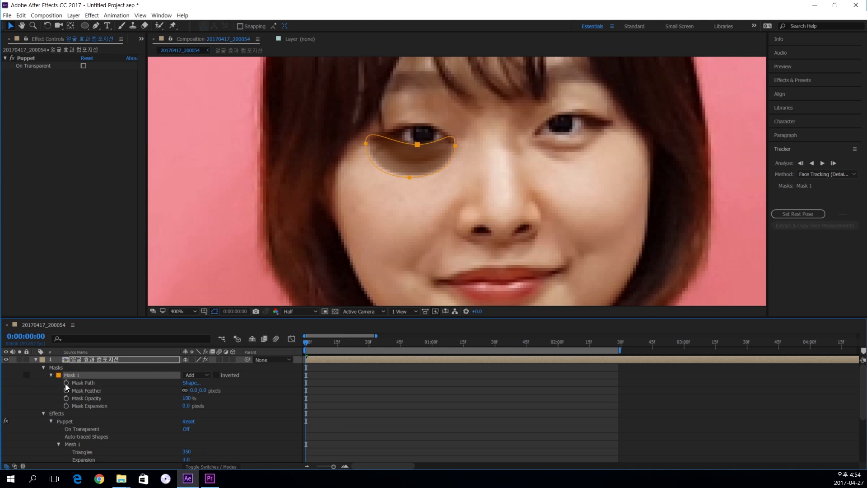
click(88, 392)
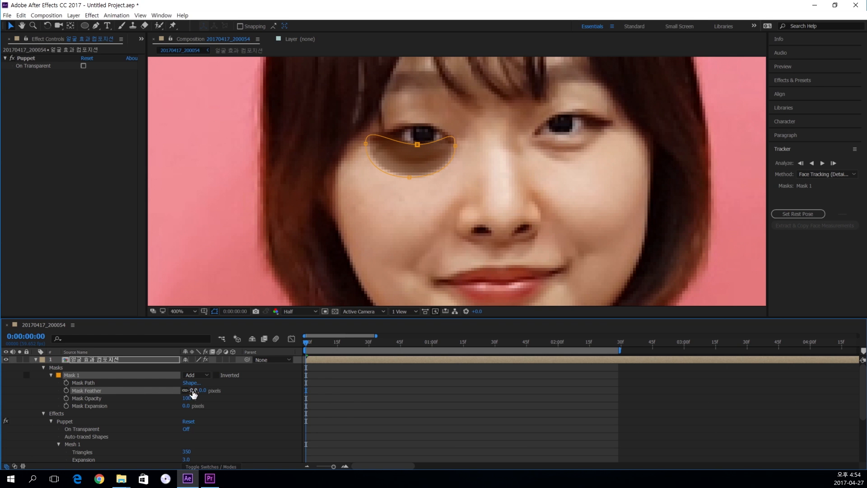
mouse_move(192, 390)
mouse_down()
mouse_move(204, 390)
mouse_move(181, 390)
mouse_up()
click(302, 311)
click(293, 332)
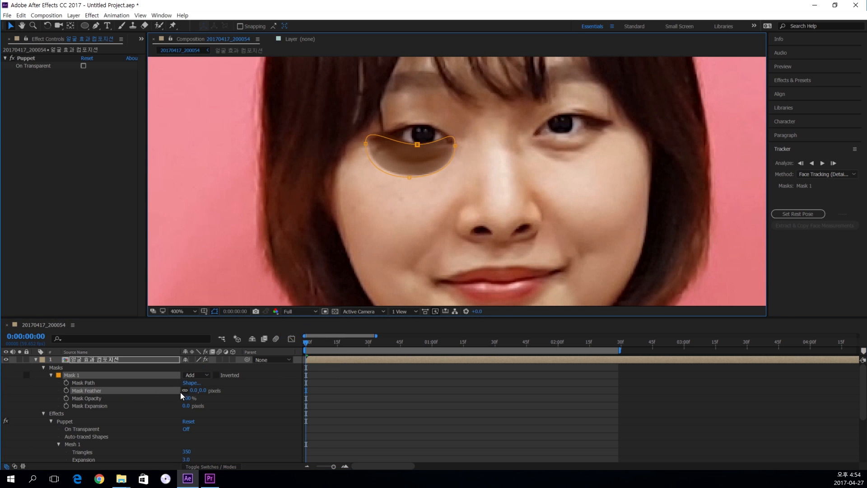
drag(191, 390, 197, 390)
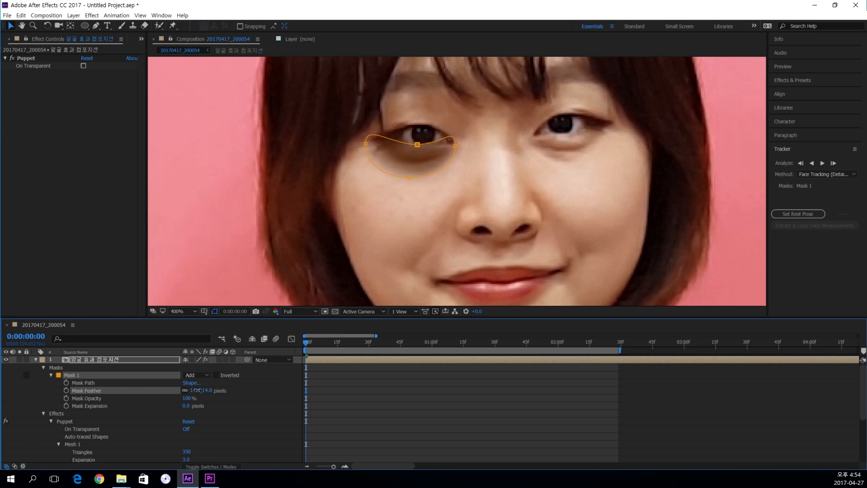
click(352, 397)
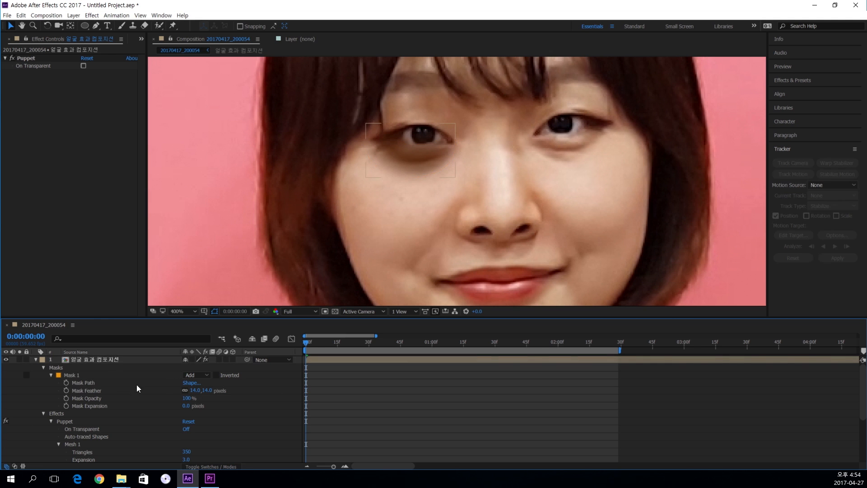
Collapse the effect layer and play the composition at 100% magnification and Quarter resolution to check the masked dark circle.
click(37, 360)
scroll(517, 215, down, 1)
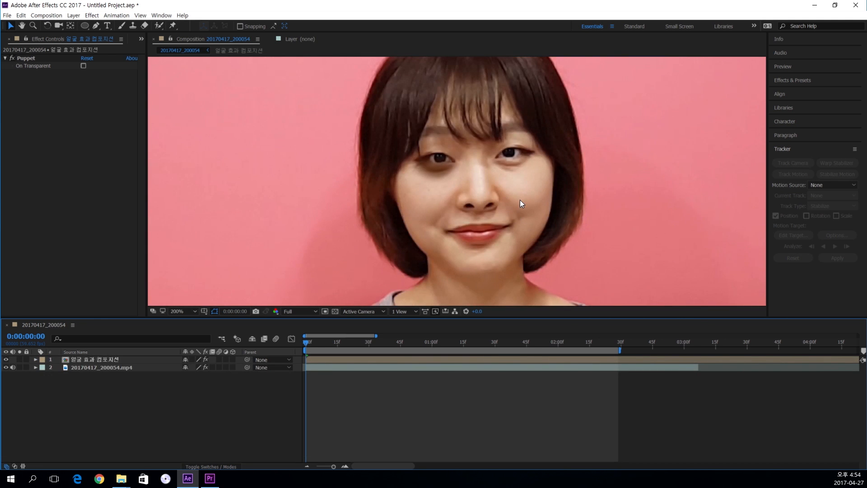
scroll(519, 199, down, 1)
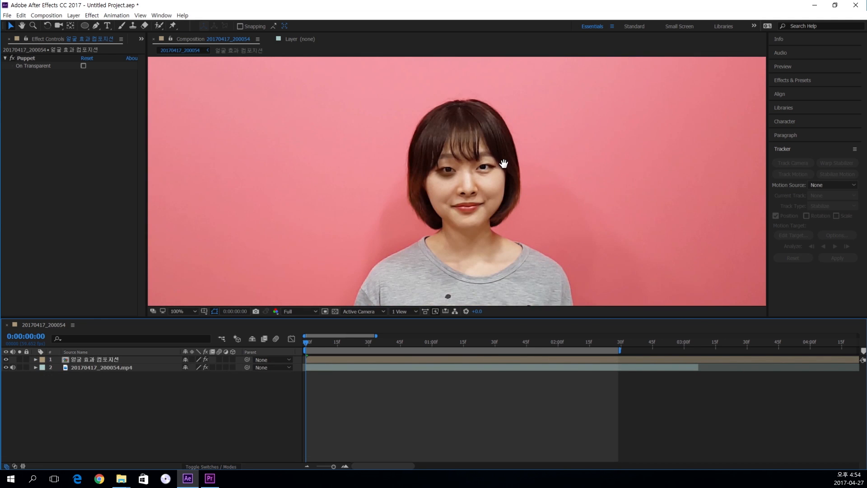
click(307, 311)
click(316, 349)
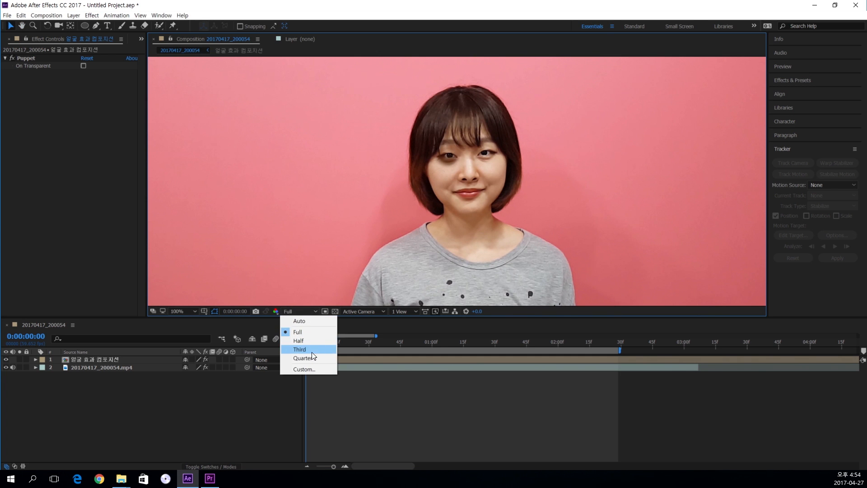
click(311, 359)
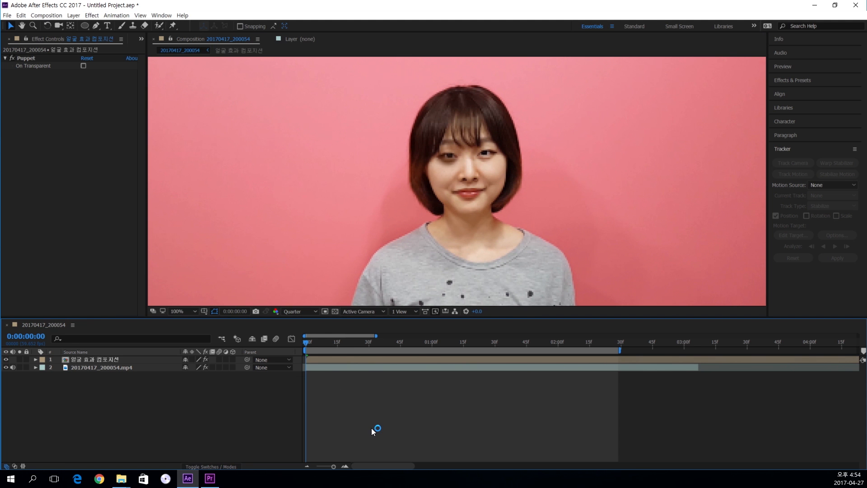
key(space)
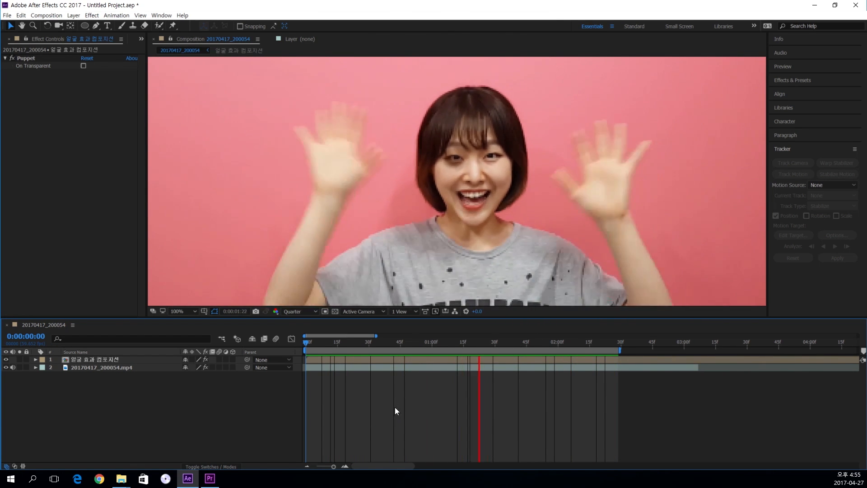
key(space)
Save the project as 페이스 리플레이스먼트 0427 in the desktop folder 페이스 리플레이스먼트 효과.
key(ctrl+s)
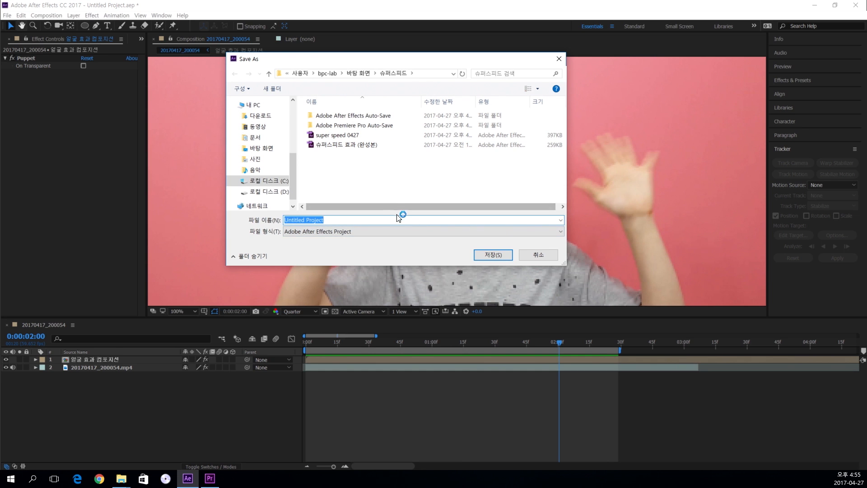
text(t)
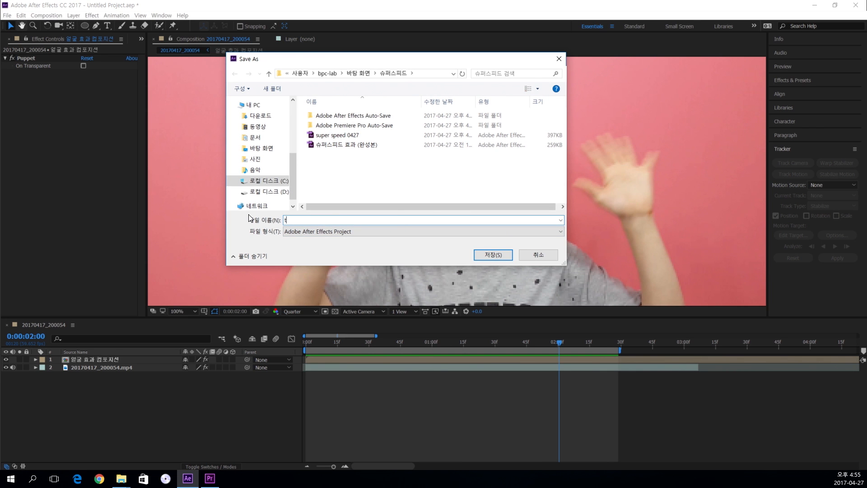
click(362, 75)
click(343, 136)
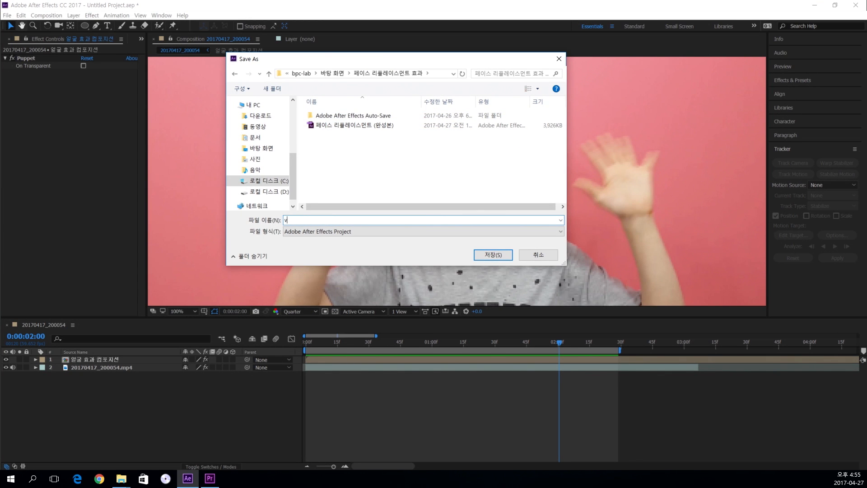
text(페이스 리플레)
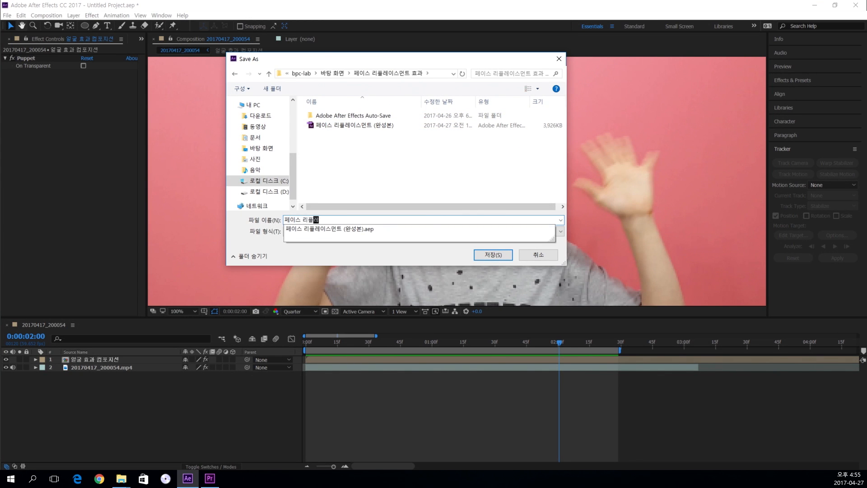
text(이스먼트 0427)
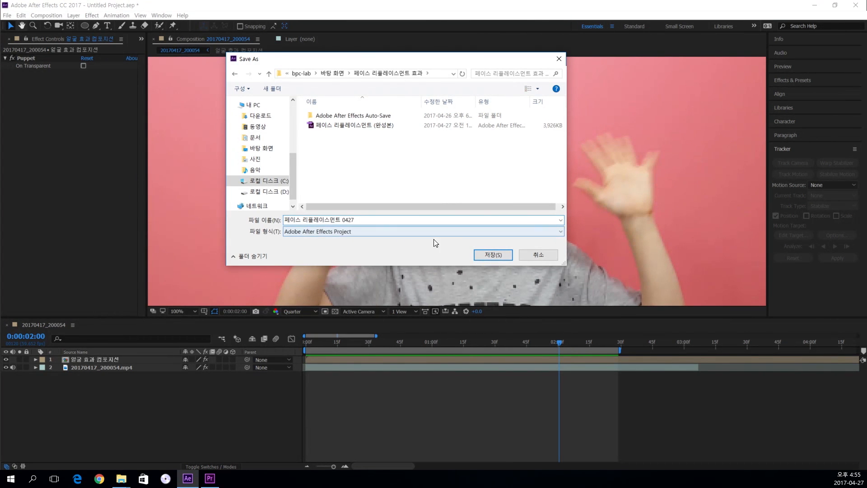
click(484, 254)
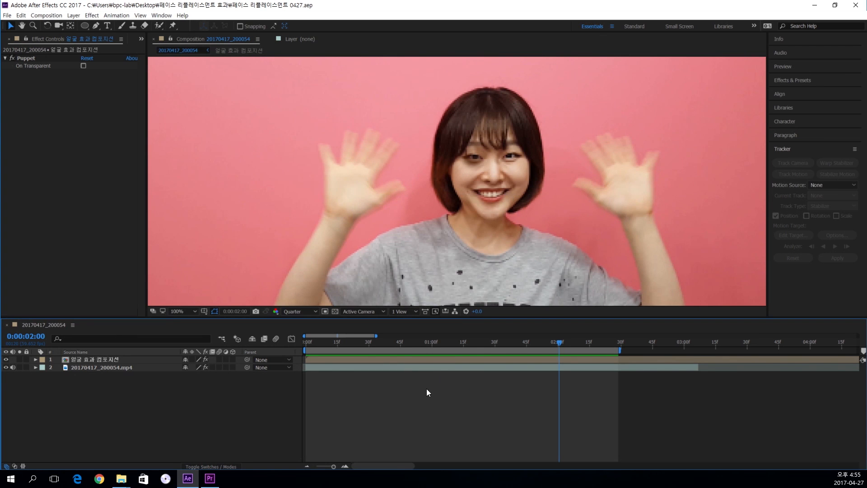
Import the After Effects project 페이스 리플레이스먼트 (완성본) into the current project.
click(7, 15)
mouse_move(40, 138)
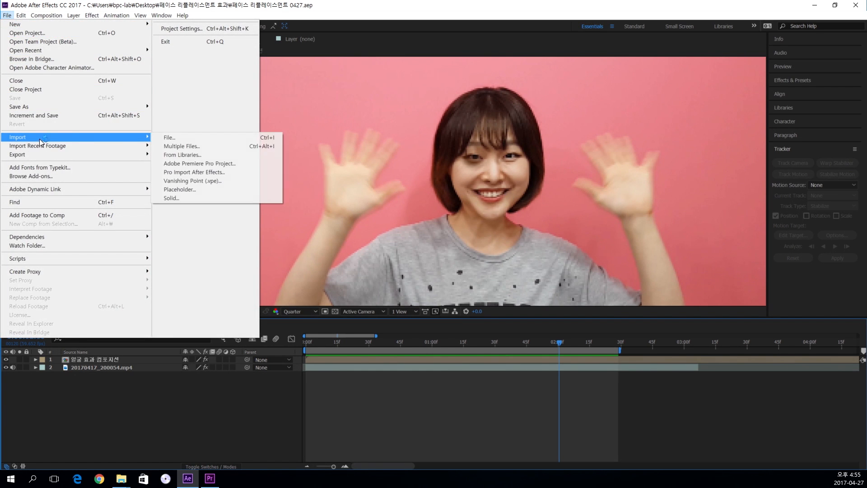
click(172, 139)
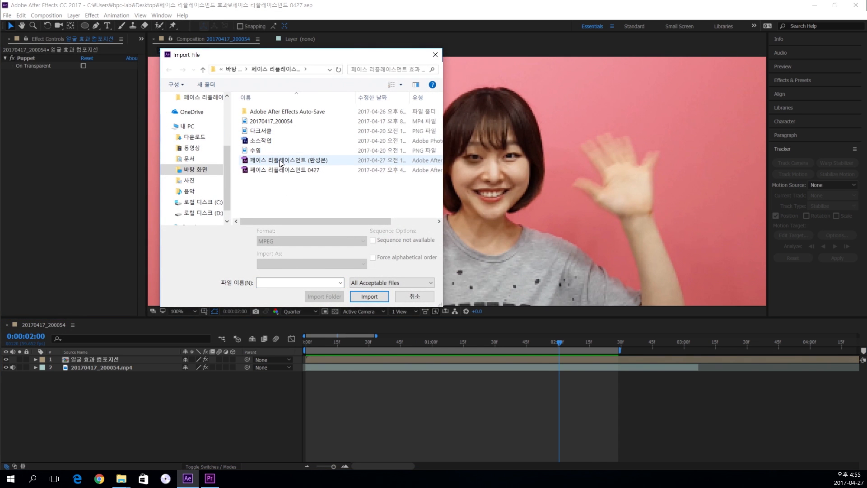
click(281, 162)
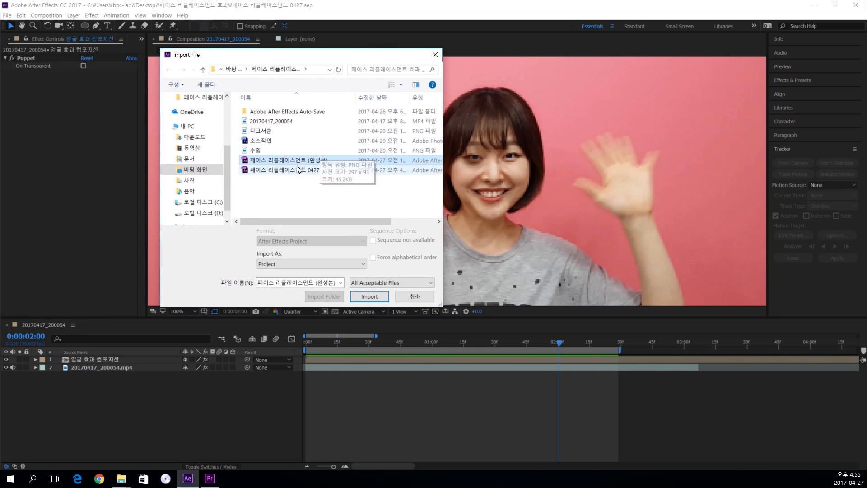
click(364, 295)
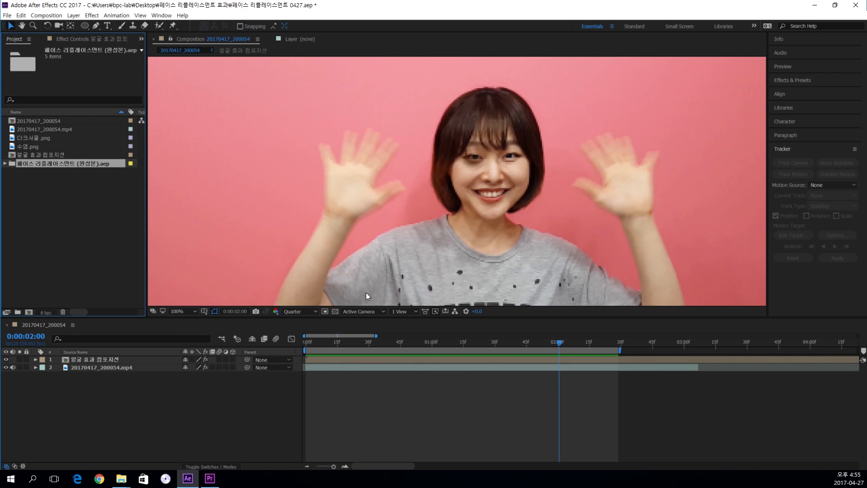
Expand the imported project's folder and open its 완성본 composition at the first frame.
click(5, 163)
click(60, 234)
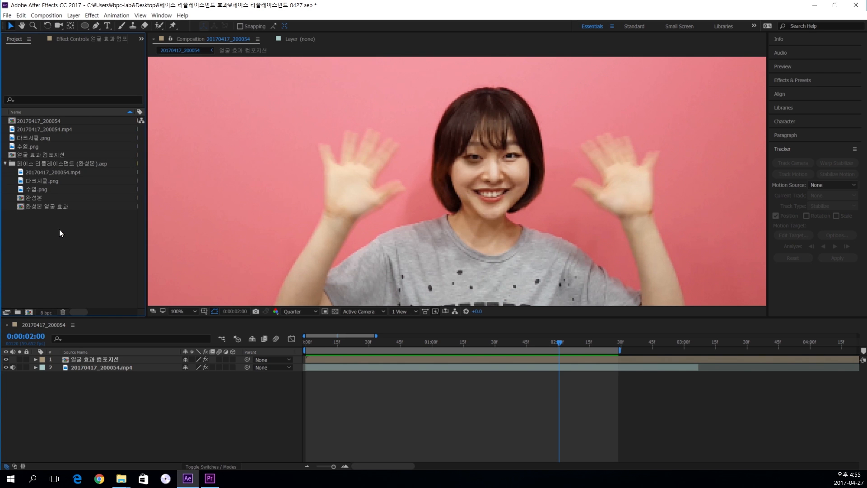
click(43, 208)
click(31, 199)
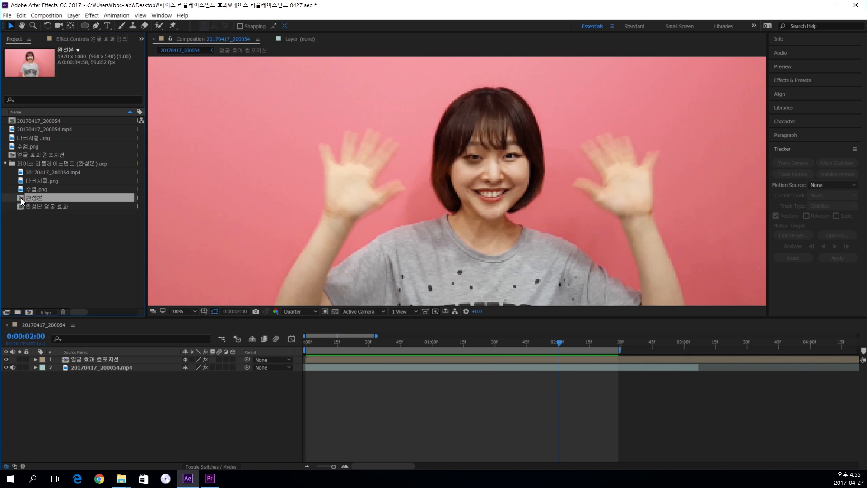
double_click(20, 197)
drag(405, 347, 386, 346)
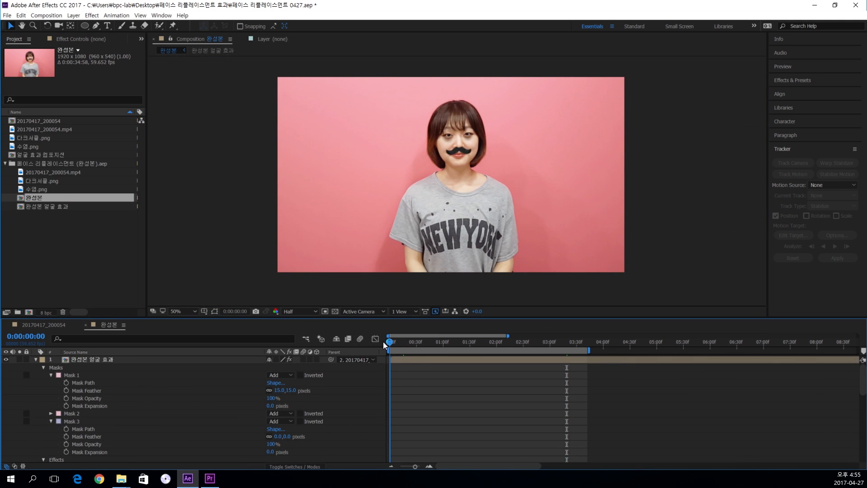
Examine the masks and Puppet effect of the 완성본 얼굴 효과 layer, with its pins on the enlarged face.
click(70, 359)
click(74, 378)
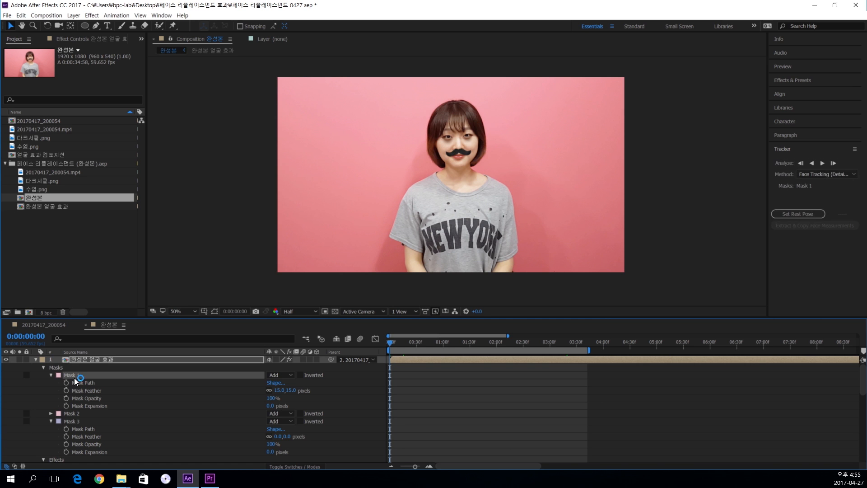
scroll(67, 393, down, 5)
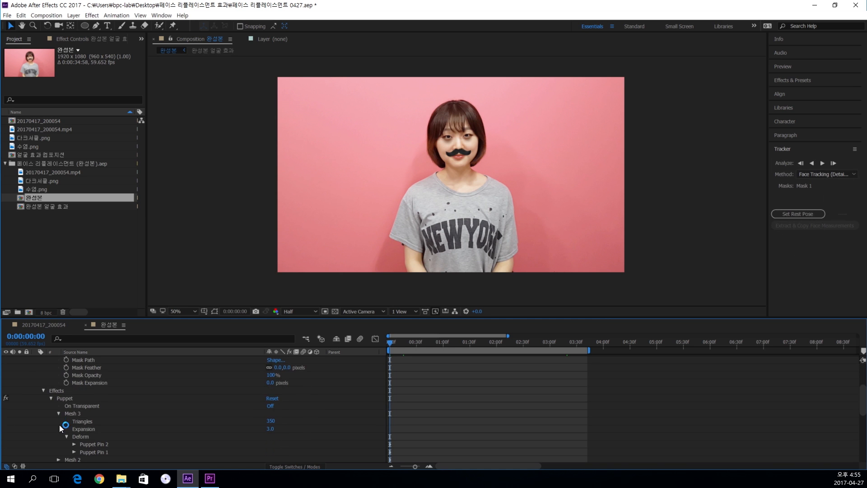
click(65, 399)
scroll(508, 139, up, 2)
key(space)
drag(515, 134, 526, 262)
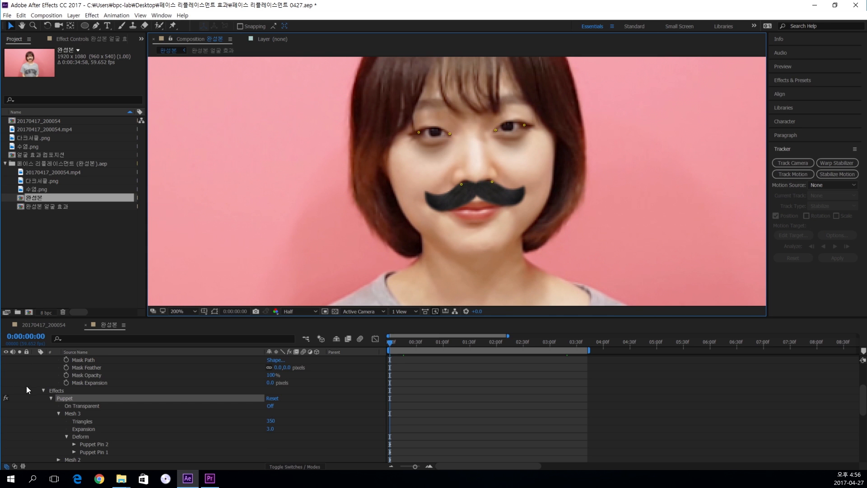
Examine the Face Track Points effect on the 20170417_200054.mp4 layer and scrub the timeline to check how the face effects follow.
scroll(86, 405, down, 7)
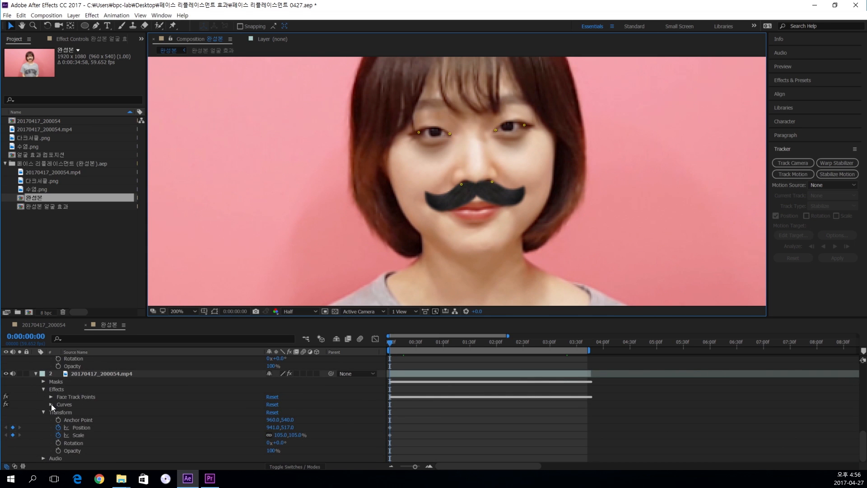
click(73, 377)
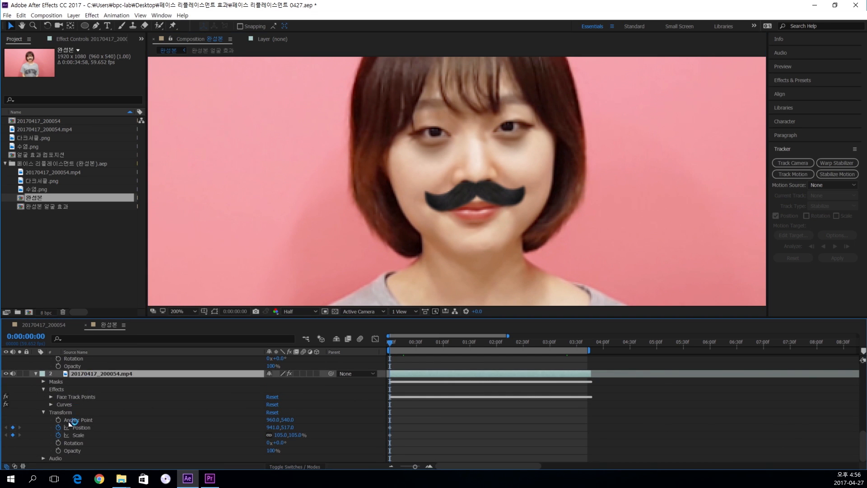
click(76, 396)
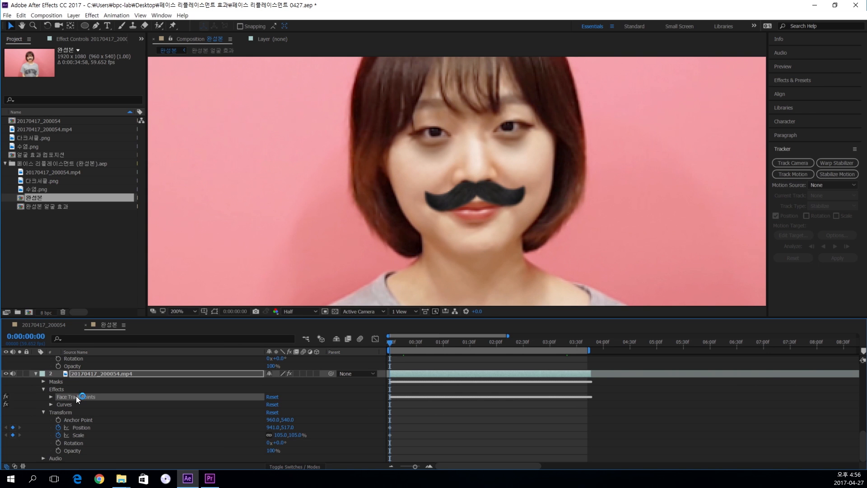
click(50, 397)
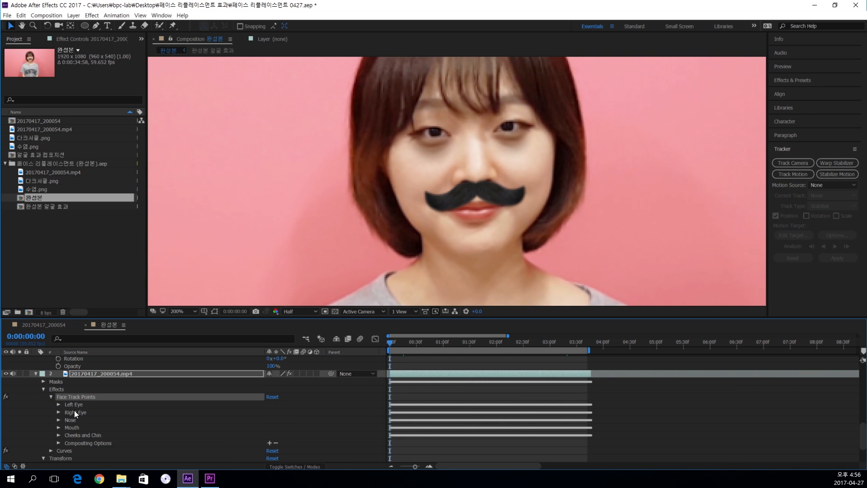
click(76, 411)
click(421, 343)
click(413, 373)
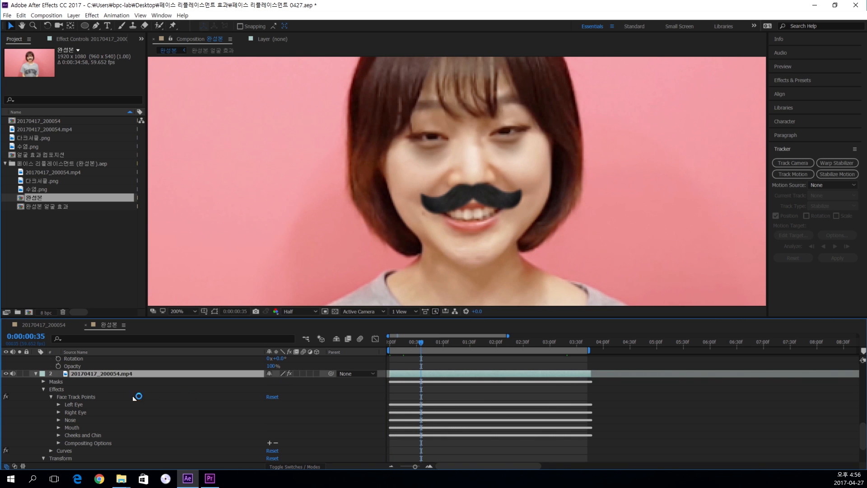
click(63, 390)
click(71, 399)
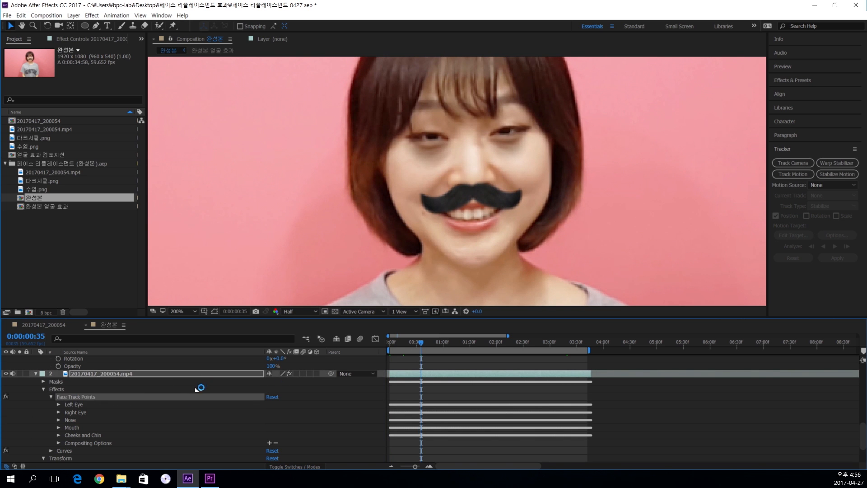
scroll(373, 367, down, 2)
drag(432, 341, 460, 351)
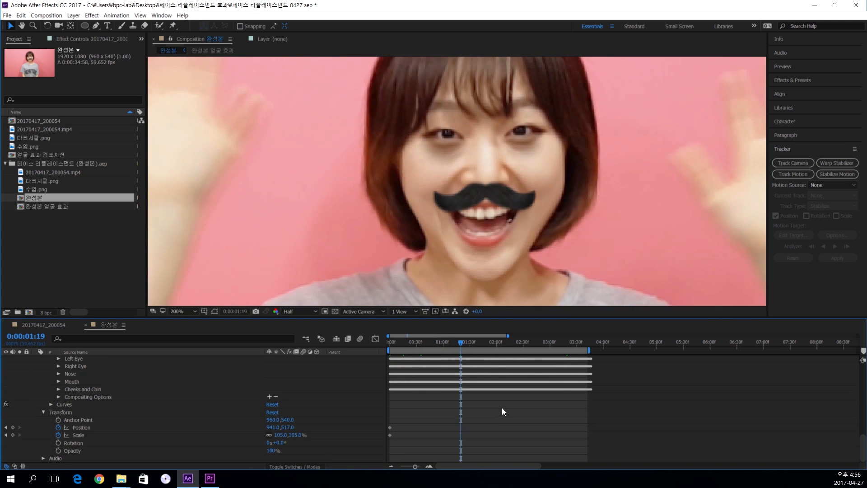
Collapse both layers of the 완성본 composition and preview it from the first frame.
scroll(504, 407, up, 4)
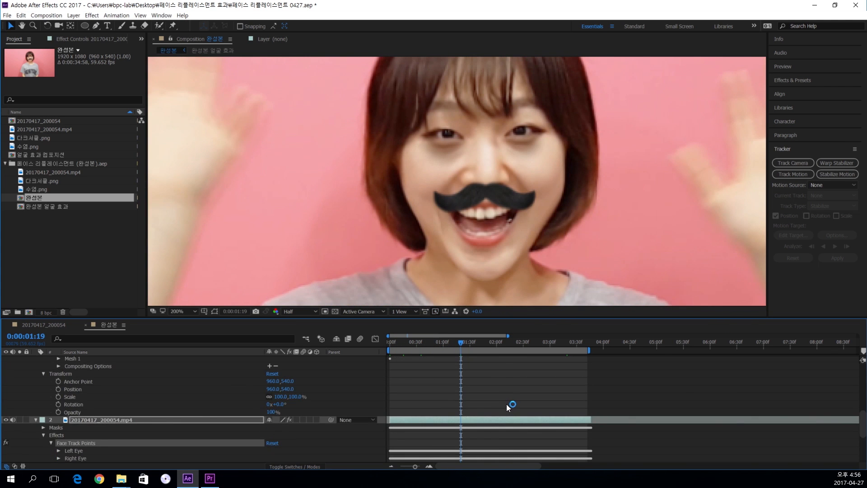
click(36, 419)
scroll(48, 397, up, 2)
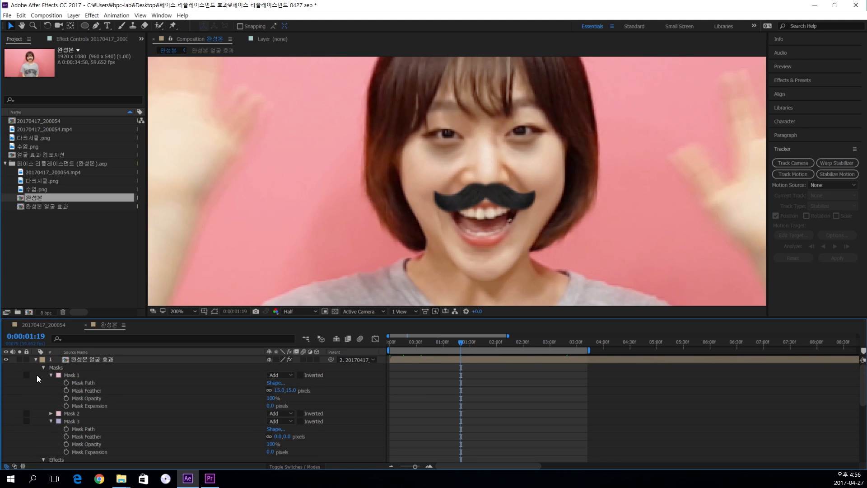
click(35, 359)
click(422, 401)
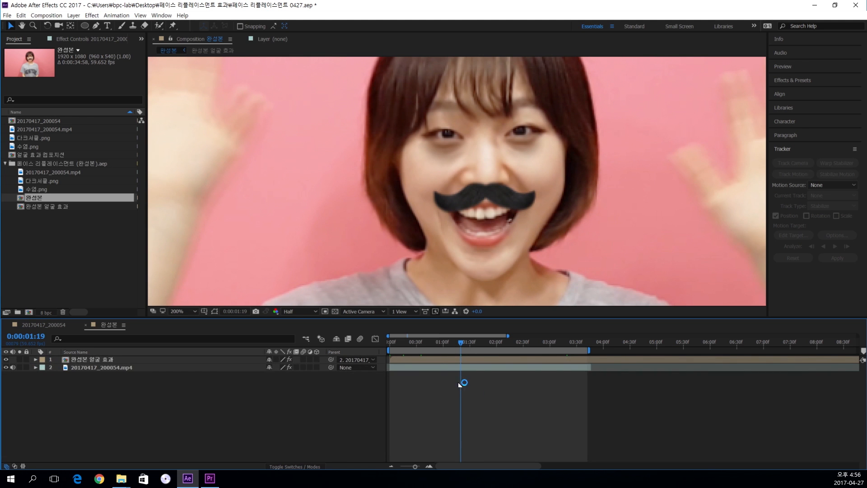
drag(428, 341, 375, 344)
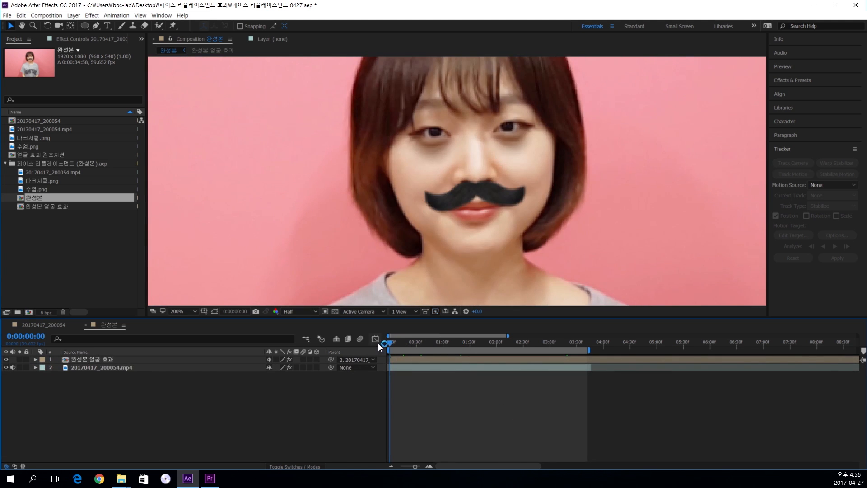
key(space)
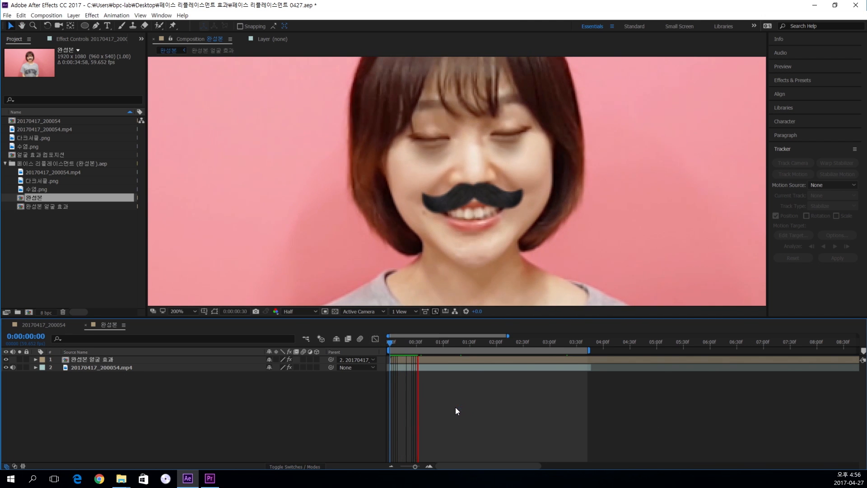
Return to the 20170417_200054 composition and add an adjustment layer above the other layers, with the playhead at 0:00:00:00.
click(52, 326)
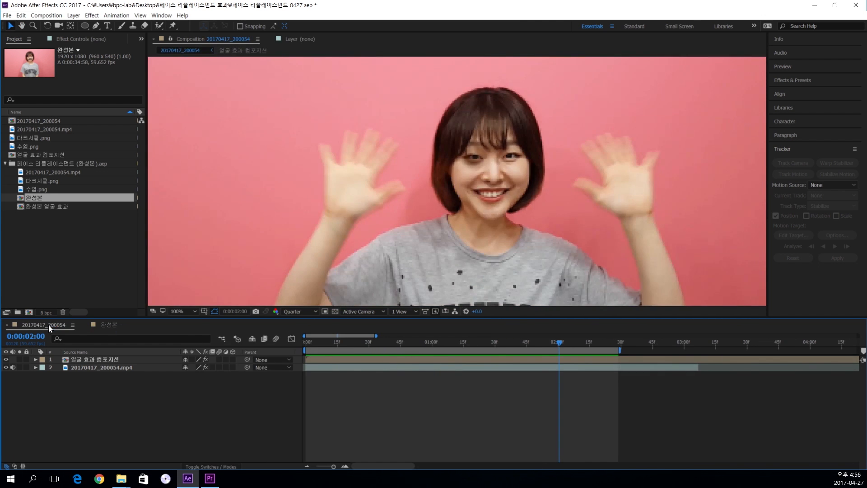
drag(319, 343, 299, 341)
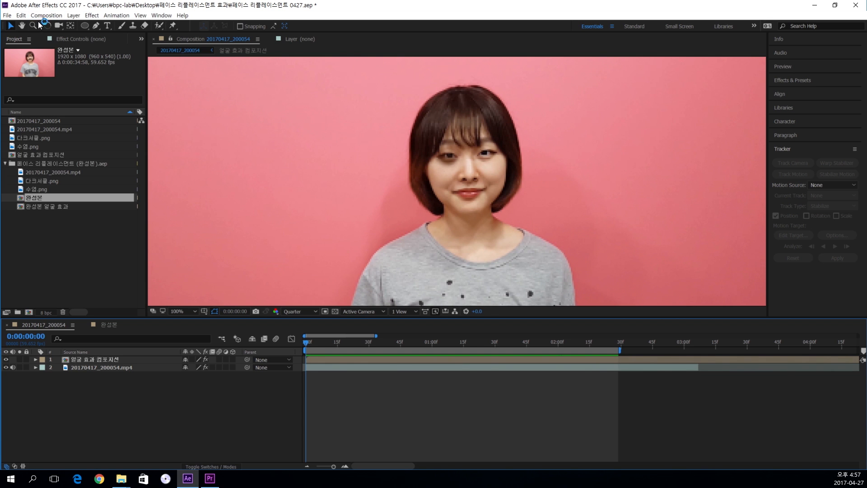
click(75, 17)
mouse_move(85, 26)
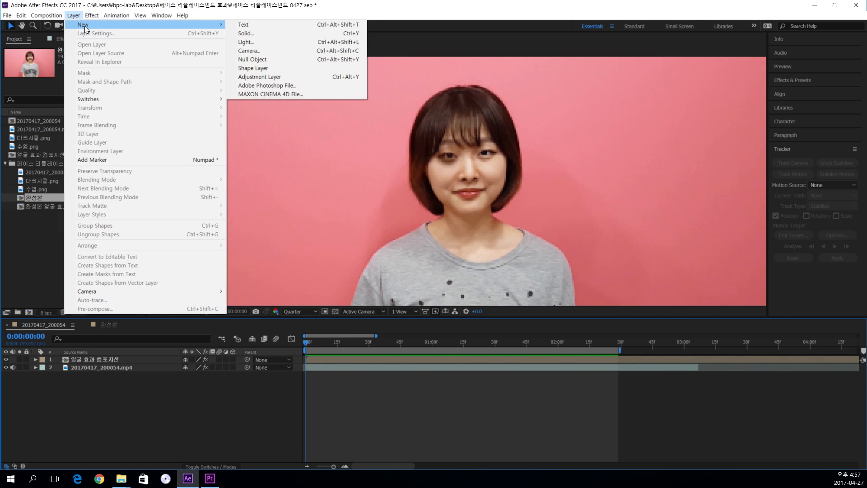
click(275, 77)
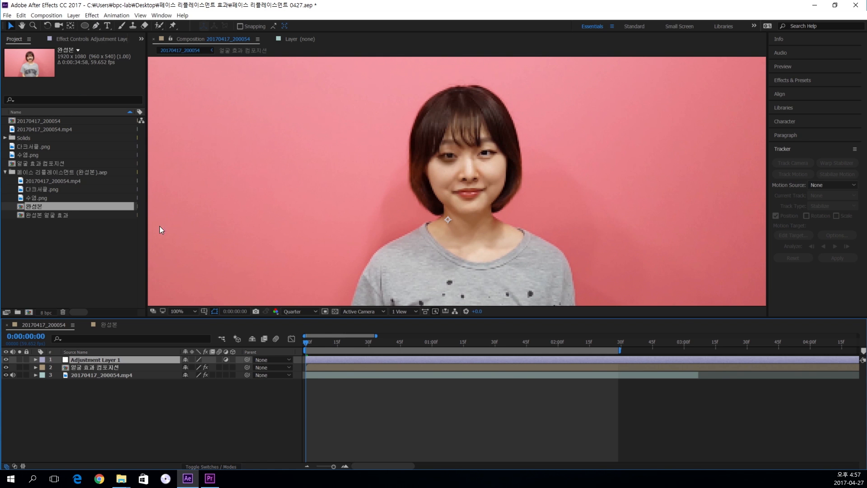
Apply the Curves color correction effect to the adjustment layer and keep its channel on RGB.
click(92, 15)
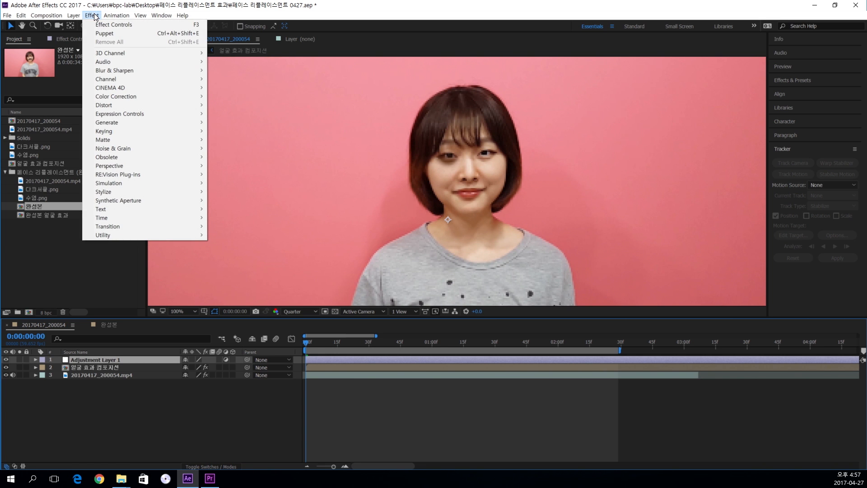
mouse_move(126, 103)
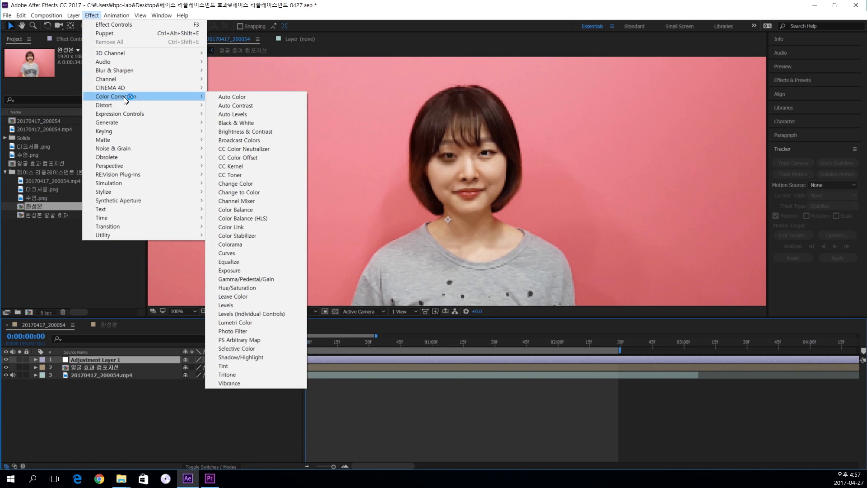
click(247, 254)
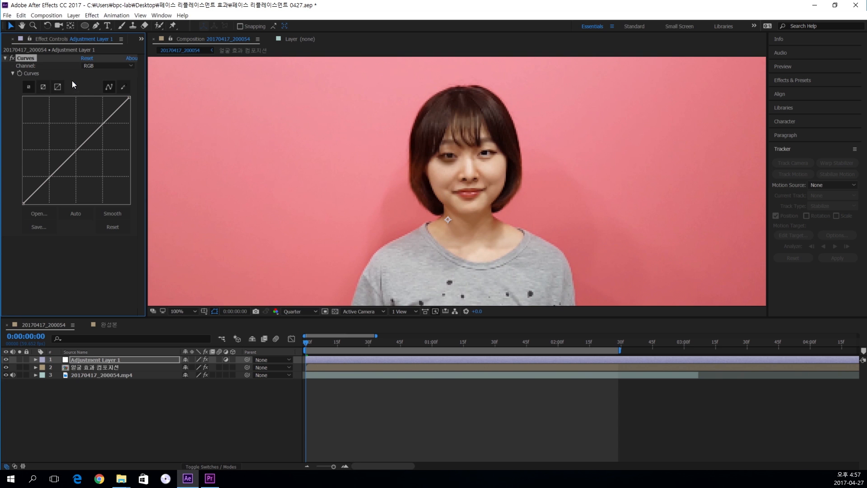
click(90, 67)
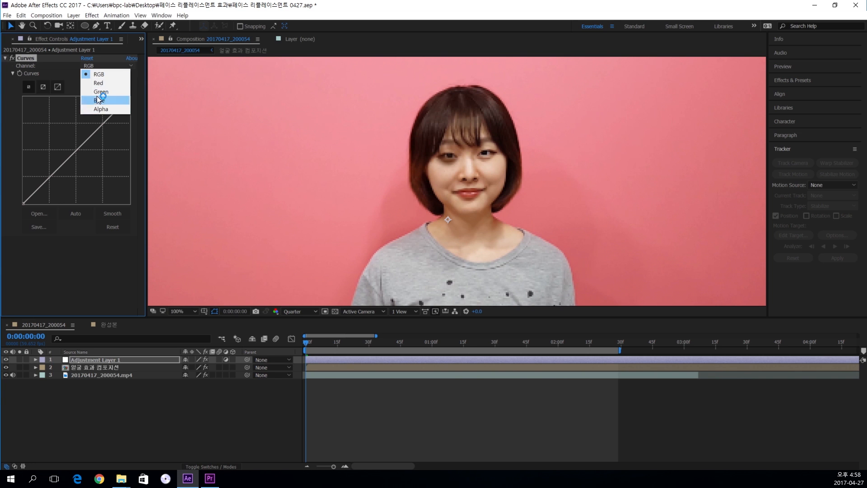
click(70, 64)
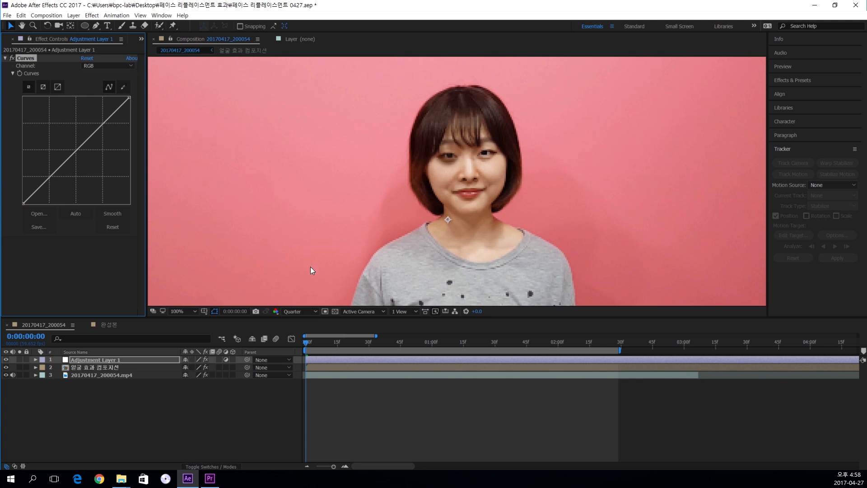
Brighten the whole picture by raising the shadows and midtones of the adjustment layer's RGB curve.
click(411, 397)
scroll(505, 186, down, 1)
key(space)
drag(506, 210, 522, 189)
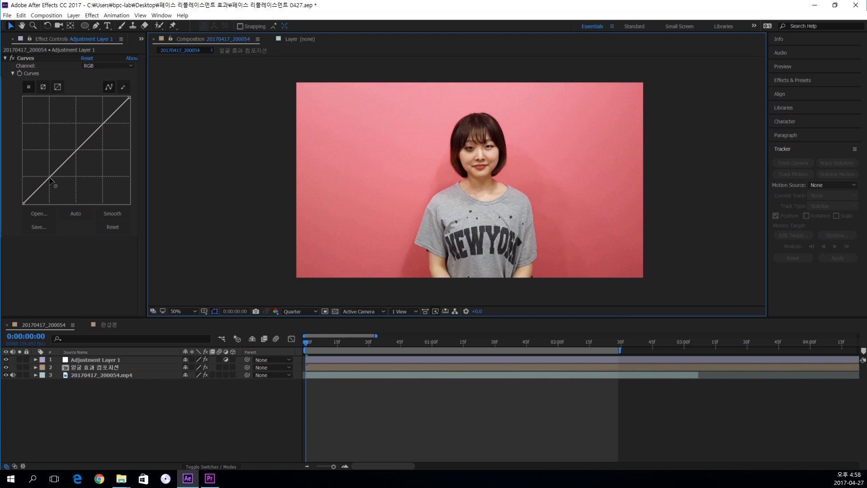
drag(53, 176, 69, 148)
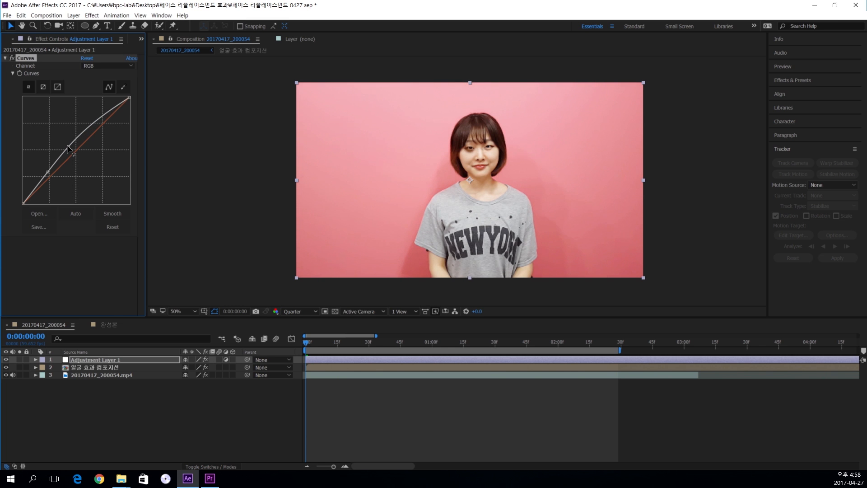
Toggle the Curves effect off and on several times to compare the picture before and after, leaving it enabled.
click(11, 58)
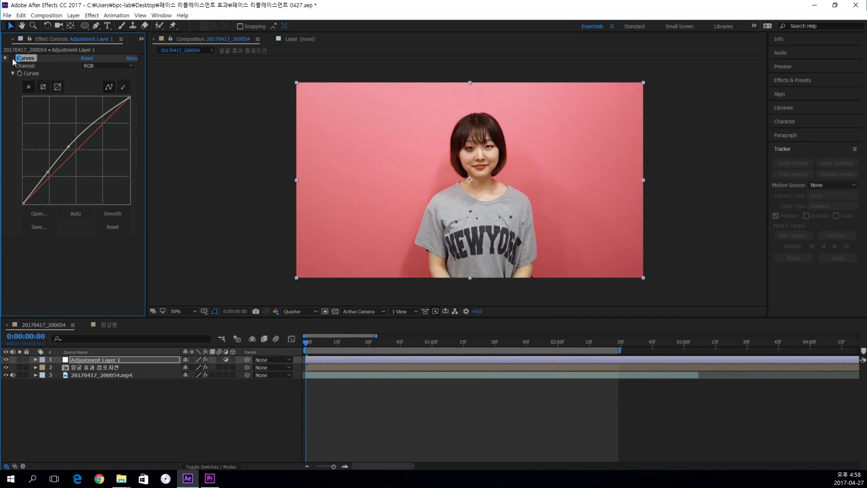
click(11, 58)
click(11, 58)
click(12, 58)
click(11, 58)
click(11, 57)
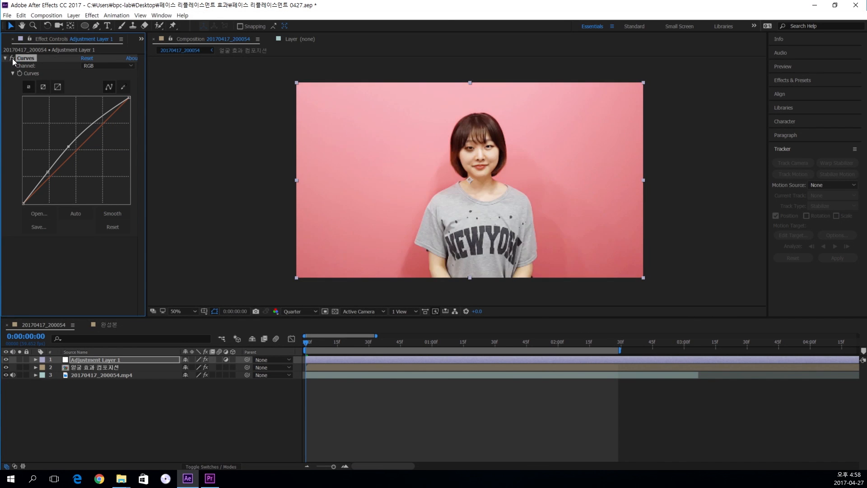
Apply the Hue/Saturation color correction effect to the adjustment layer in addition to Curves.
click(92, 17)
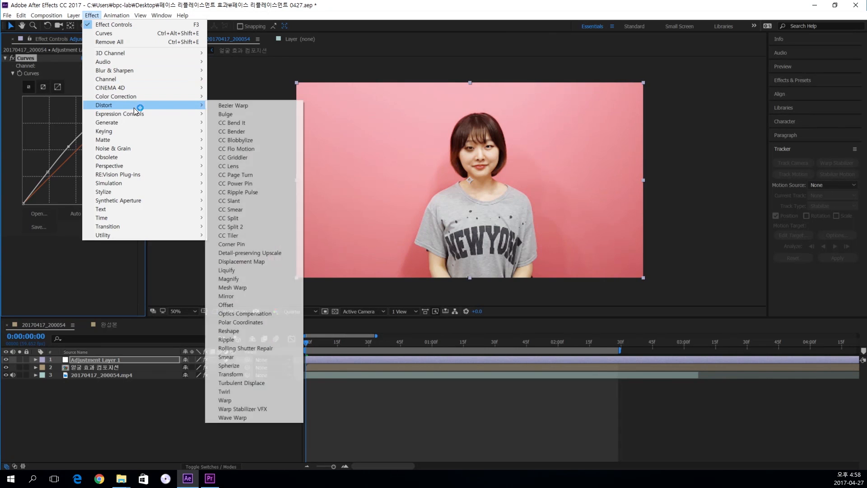
mouse_move(163, 100)
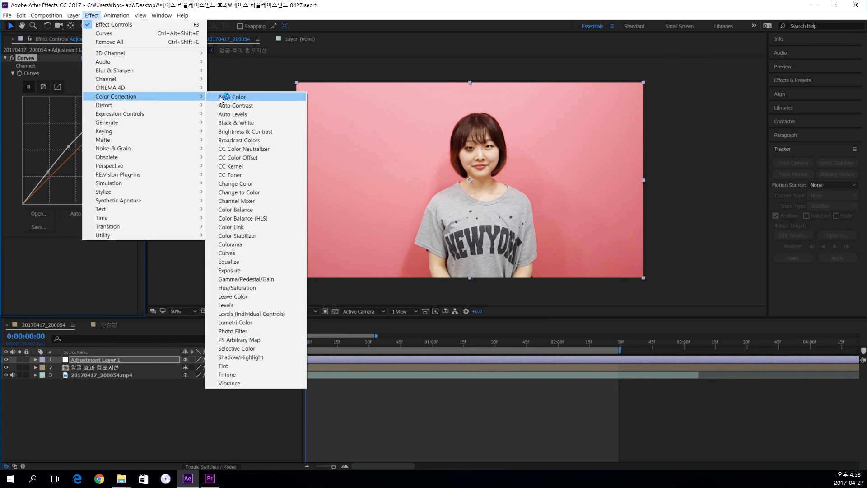
click(265, 292)
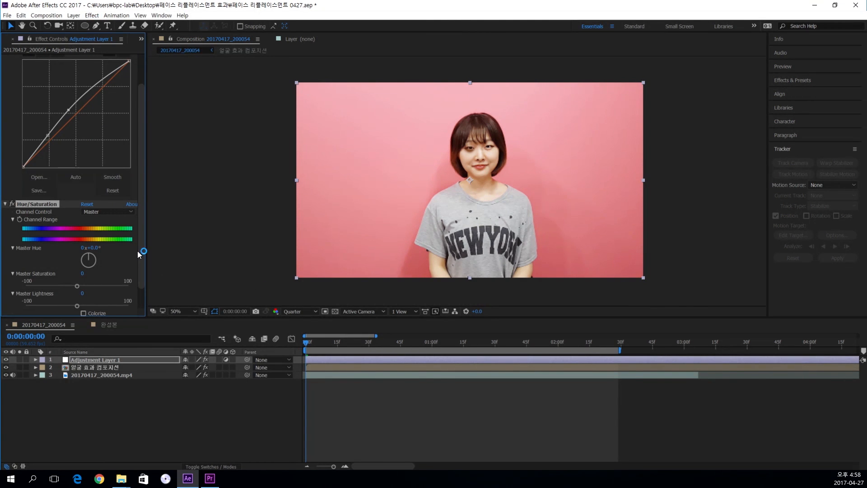
Try shifting the Master Hue and Master Saturation of the Hue/Saturation effect, then return both to 0.
drag(94, 247, 109, 271)
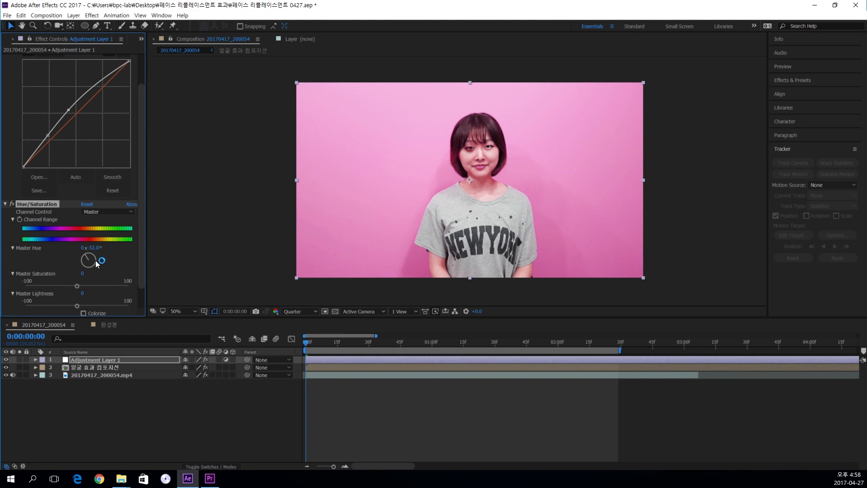
mouse_move(95, 247)
mouse_down()
mouse_move(116, 248)
mouse_move(80, 245)
mouse_move(111, 247)
mouse_move(86, 253)
mouse_move(98, 254)
mouse_up()
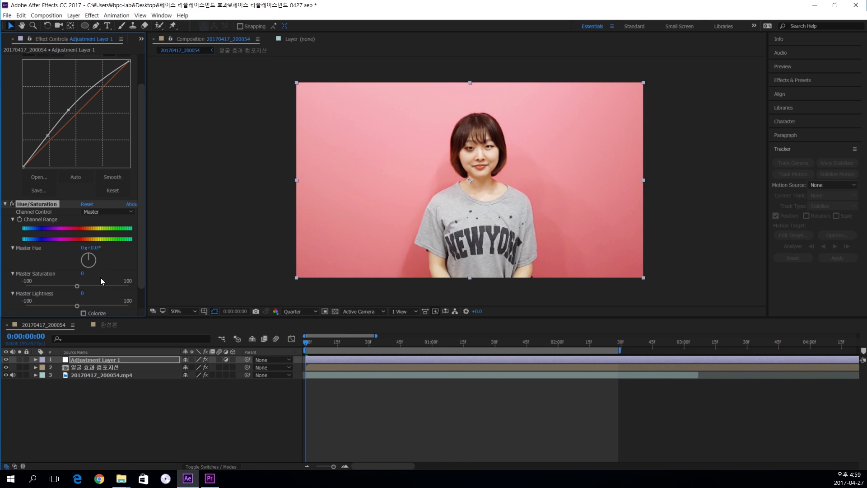
mouse_move(83, 287)
mouse_down()
mouse_move(116, 288)
mouse_move(7, 297)
mouse_move(60, 293)
mouse_move(80, 309)
mouse_move(90, 305)
mouse_move(28, 308)
mouse_move(73, 310)
mouse_move(82, 287)
mouse_move(92, 289)
mouse_move(72, 290)
mouse_move(87, 291)
mouse_move(86, 279)
mouse_up()
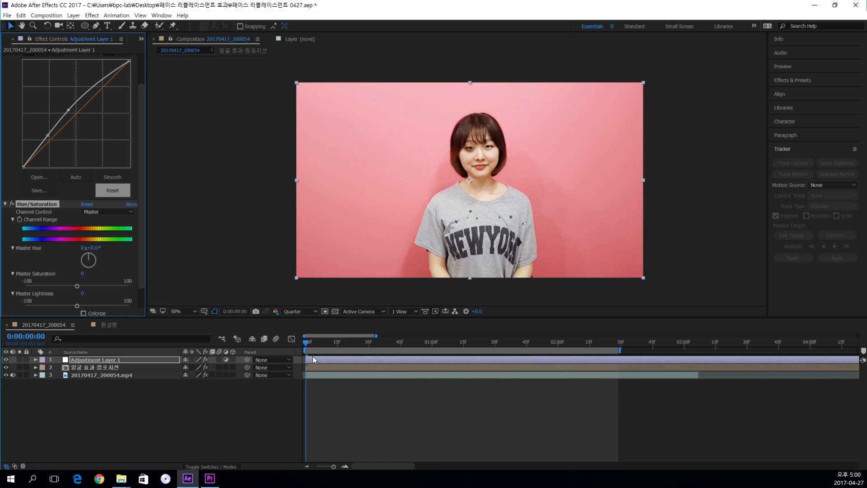
Shift the adjustment layer to a slightly later start in the timeline and undo the move.
click(342, 338)
click(357, 396)
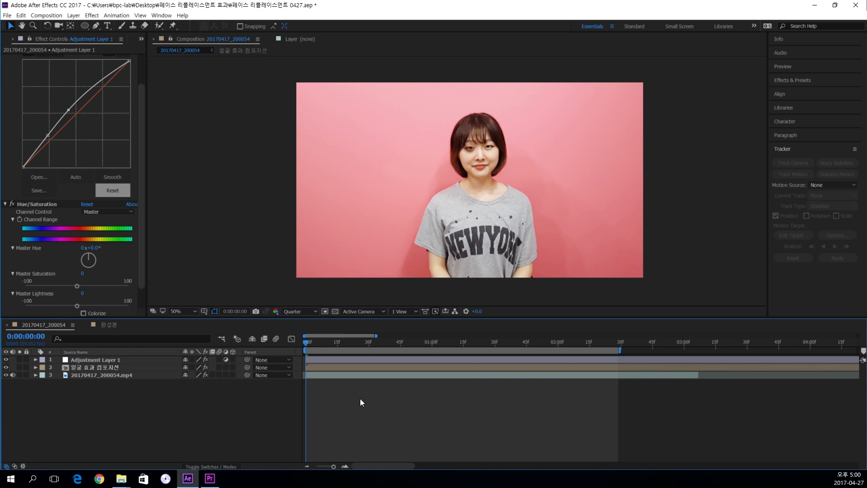
drag(367, 360, 386, 398)
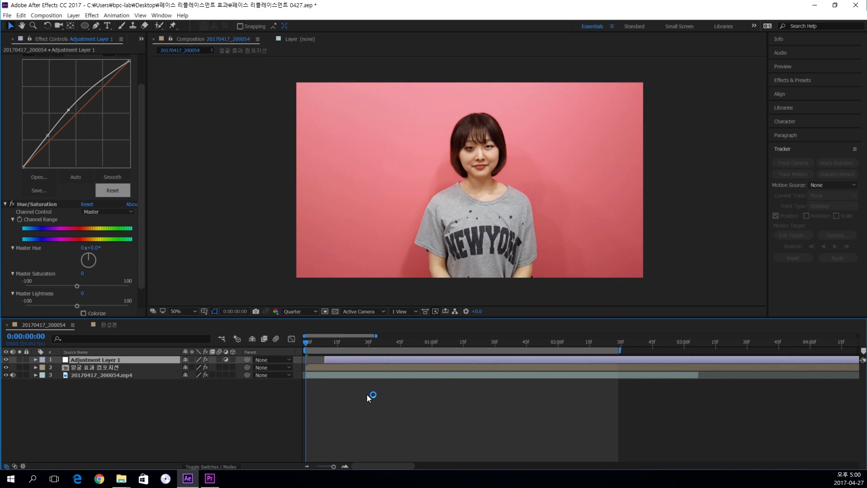
key(ctrl+z)
key(ctrl+z)
click(375, 398)
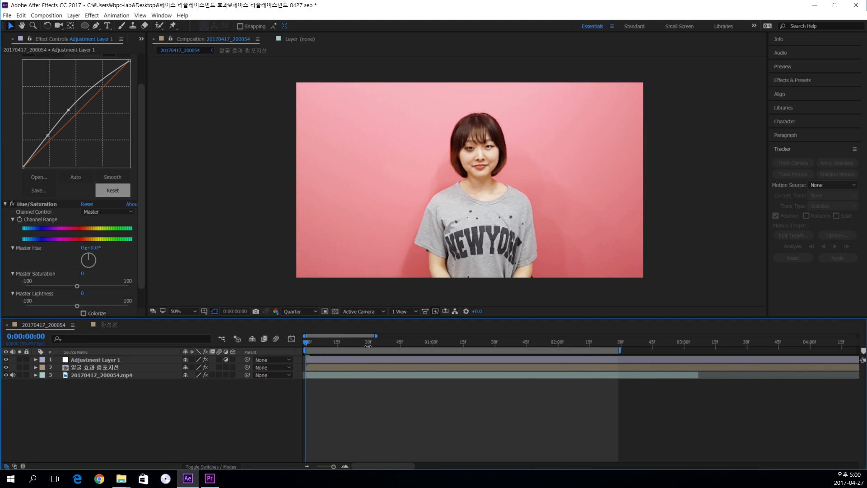
Add the 20170417_200054 composition to the render queue and check its render settings without changing them.
click(617, 339)
mouse_move(620, 350)
mouse_down()
mouse_move(685, 350)
mouse_move(622, 360)
mouse_move(573, 344)
mouse_move(319, 344)
mouse_move(566, 349)
mouse_move(389, 348)
mouse_move(498, 353)
mouse_up()
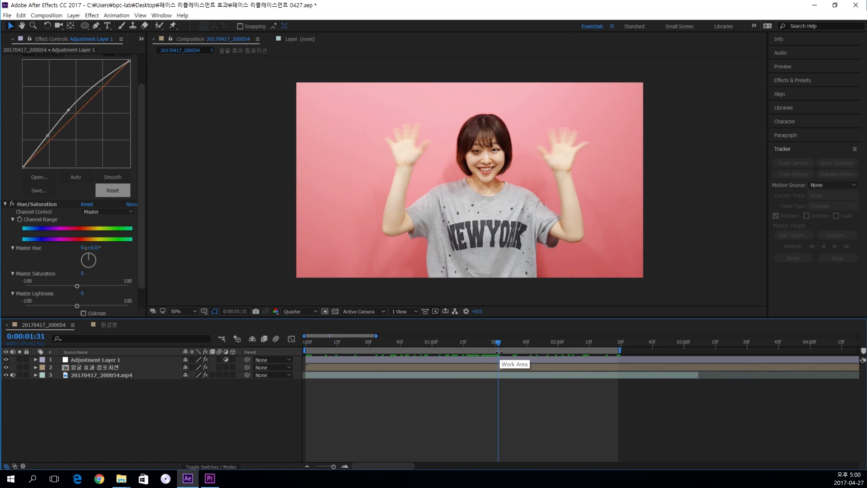
key(ctrl+m)
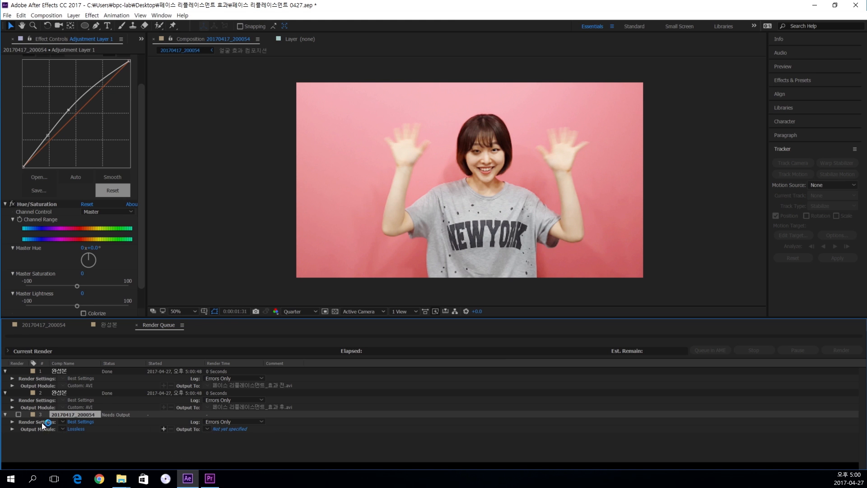
click(49, 436)
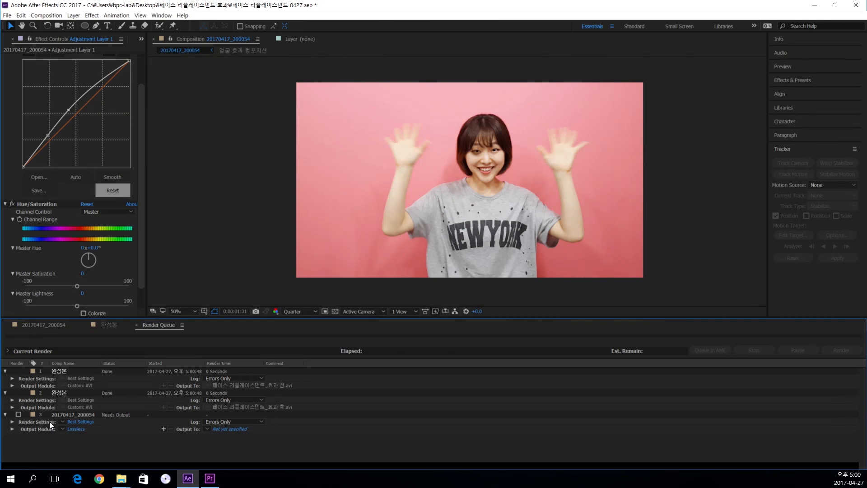
click(79, 422)
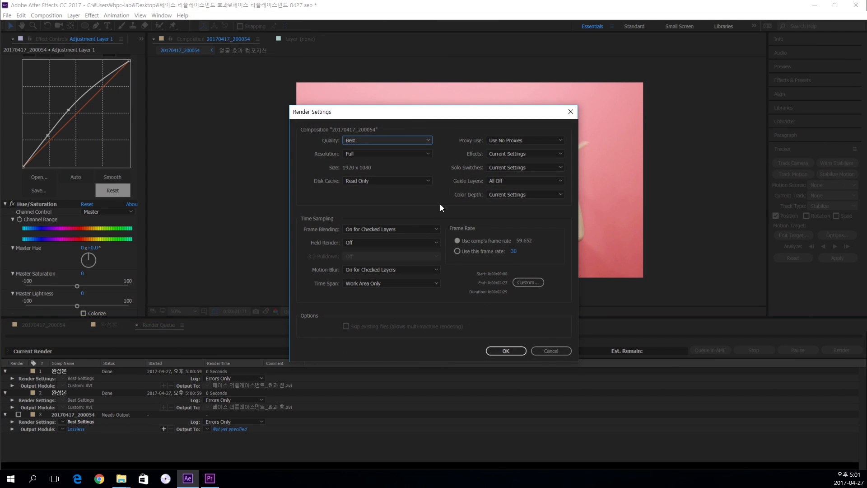
click(539, 353)
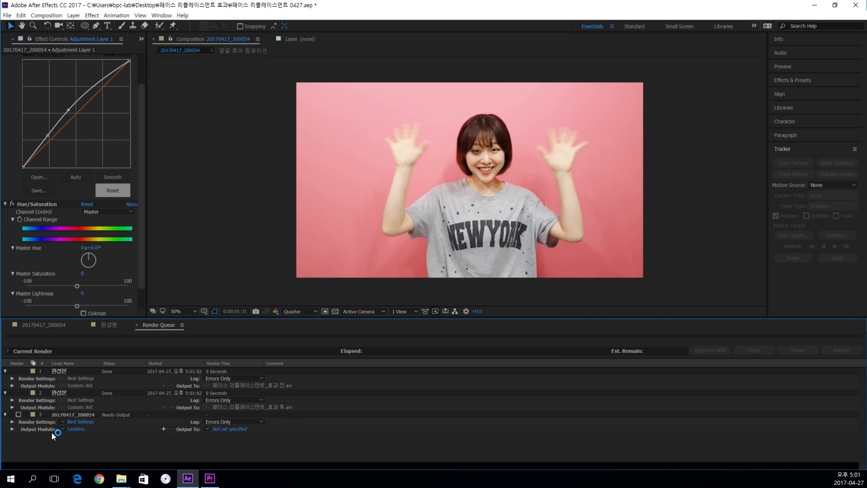
Configure the queued composition's output module with AVI format and Audio Output Auto.
click(75, 429)
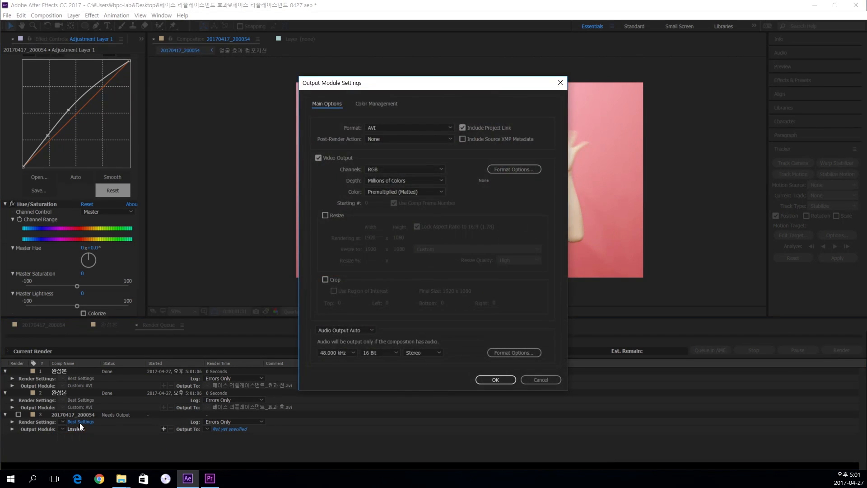
drag(411, 86, 524, 58)
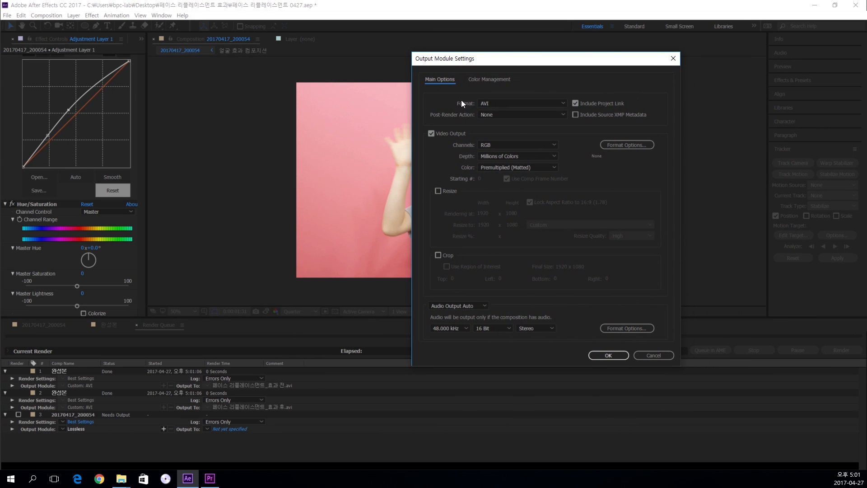
click(564, 103)
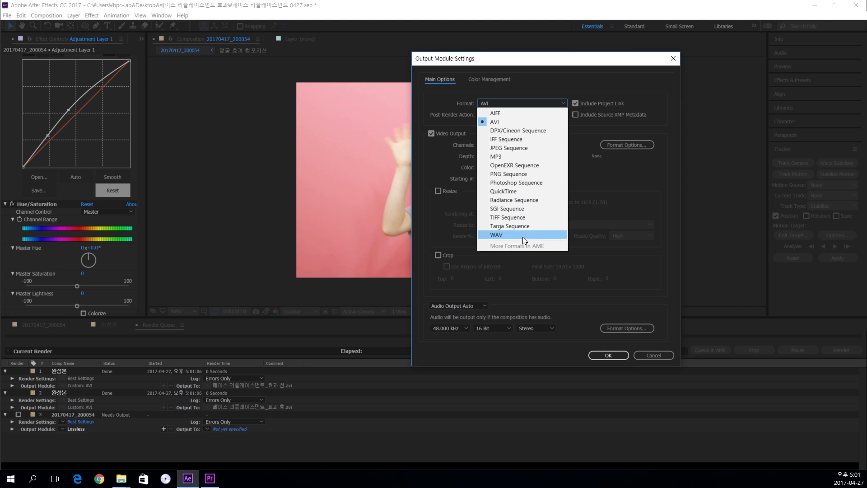
click(532, 87)
click(528, 102)
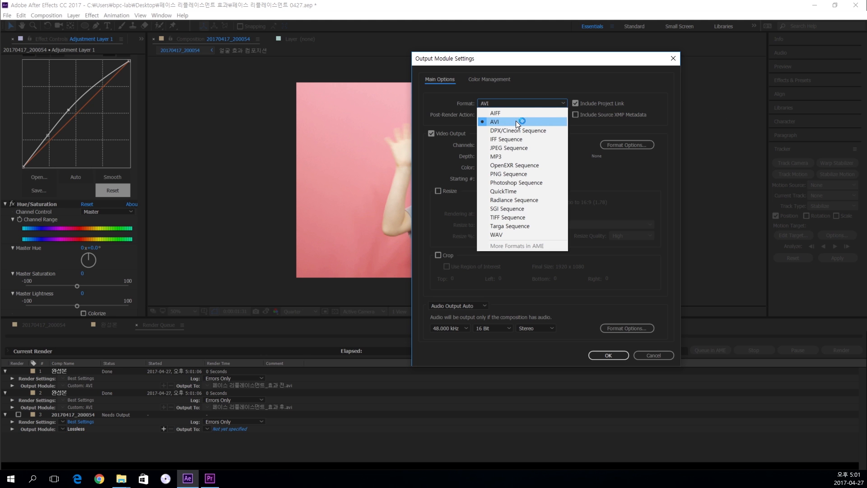
click(516, 121)
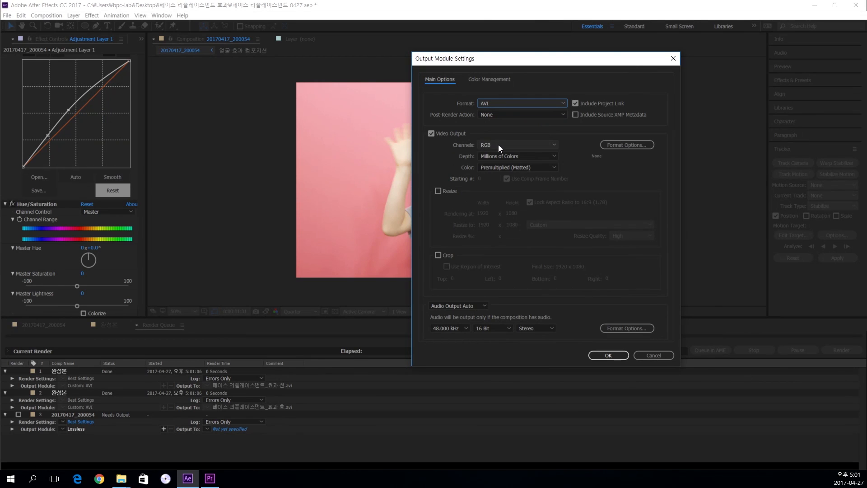
click(483, 306)
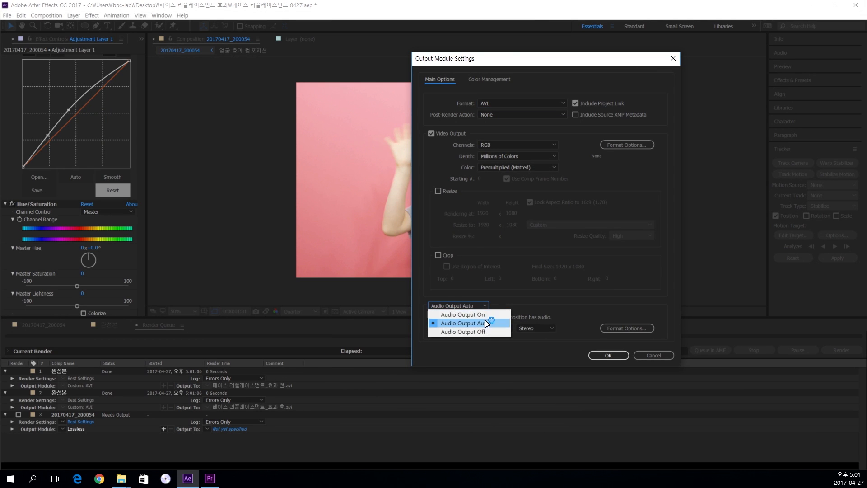
click(486, 327)
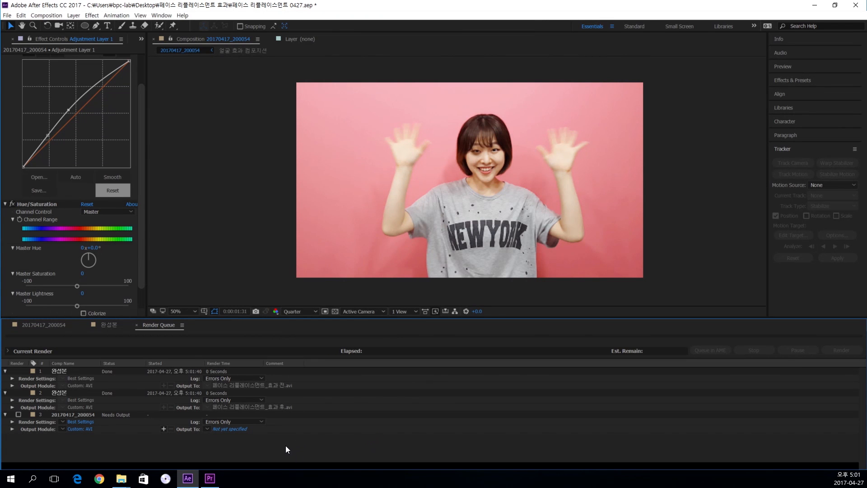
Recheck the format and audio options of the queued composition's output module and accept them.
click(71, 429)
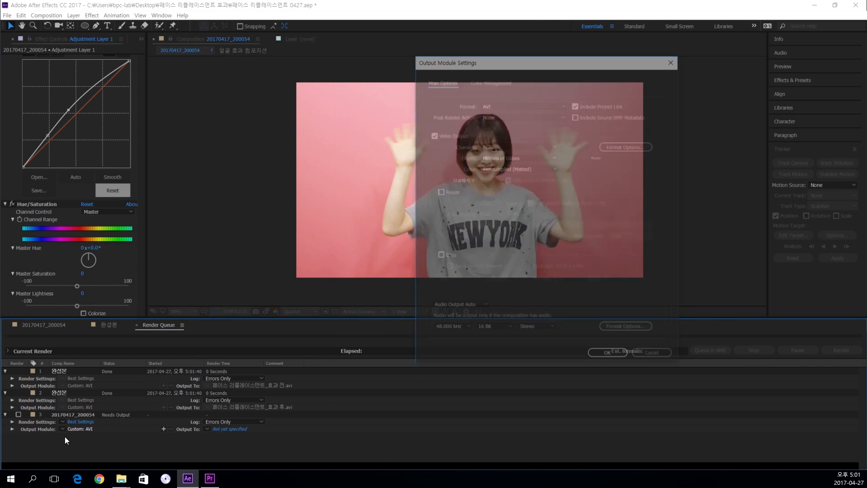
click(513, 103)
click(519, 101)
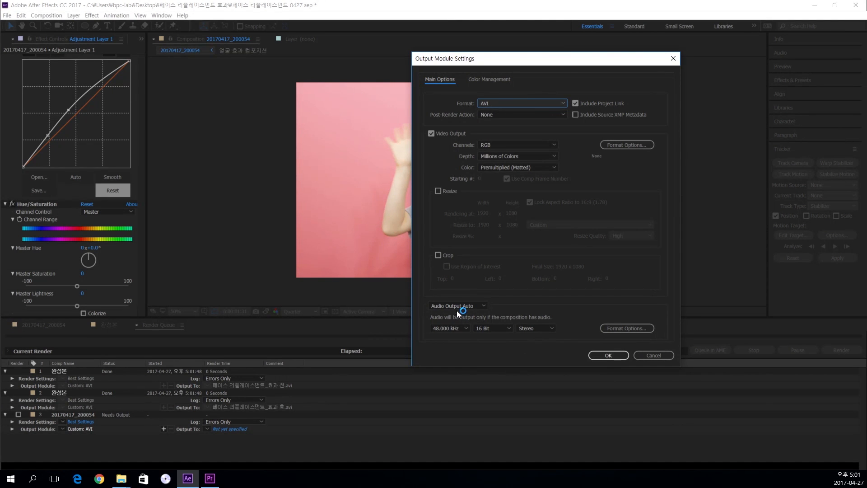
click(606, 355)
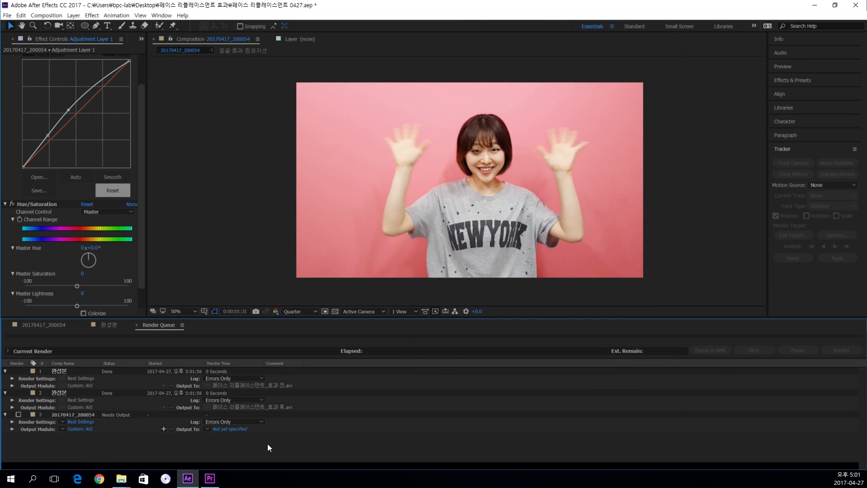
Set the render output file to 페이스 리플레이스먼트 완성 0427 as AVI in the 페이스 리플레이스먼트 효과 folder.
click(226, 429)
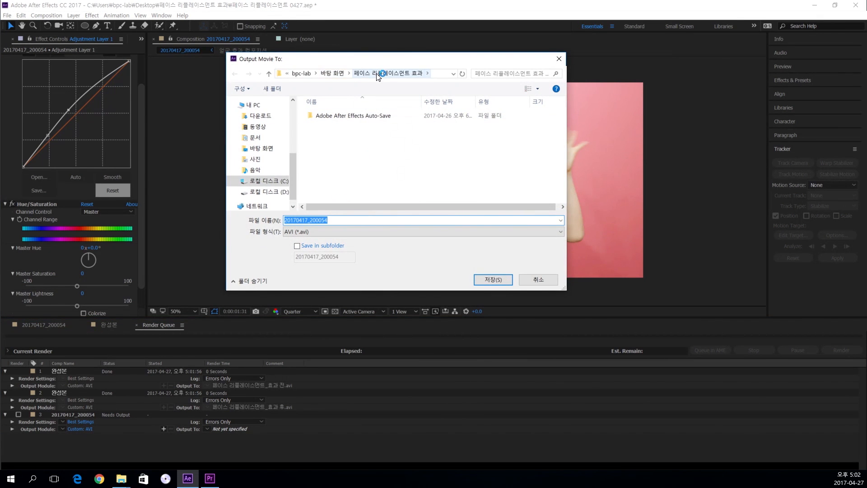
drag(348, 221, 256, 220)
text(페이스 리)
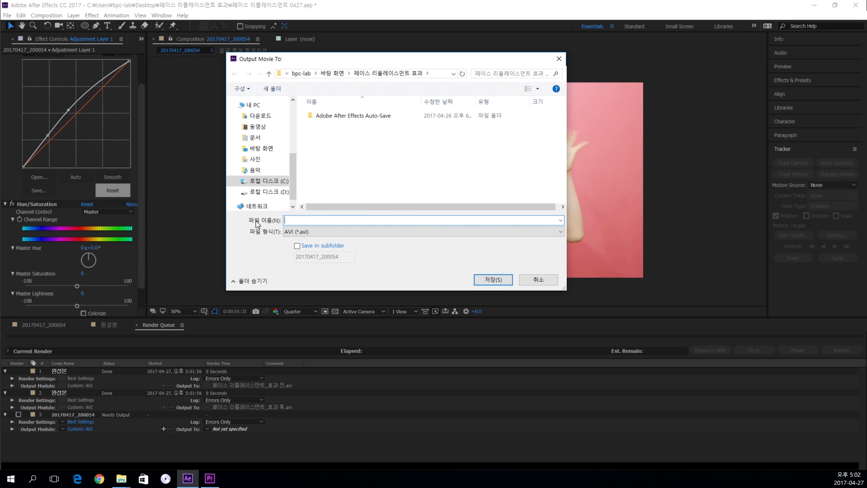
text(플레이스)
text(먼트 완성)
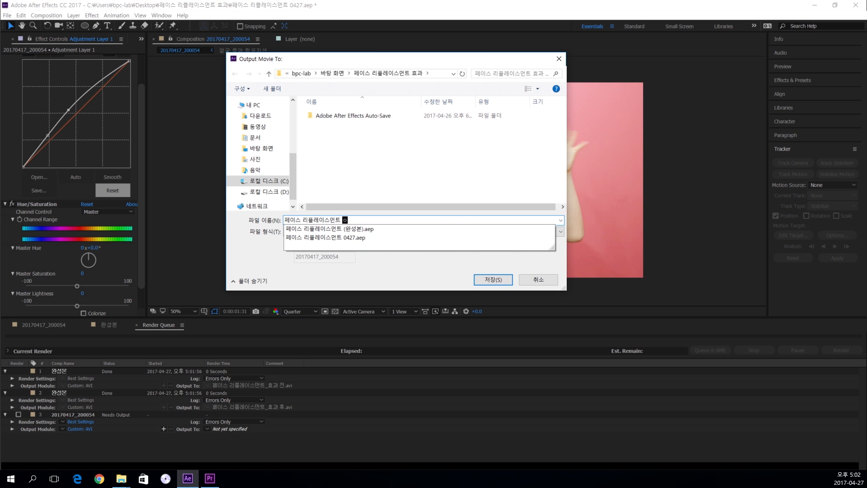
text( 0427)
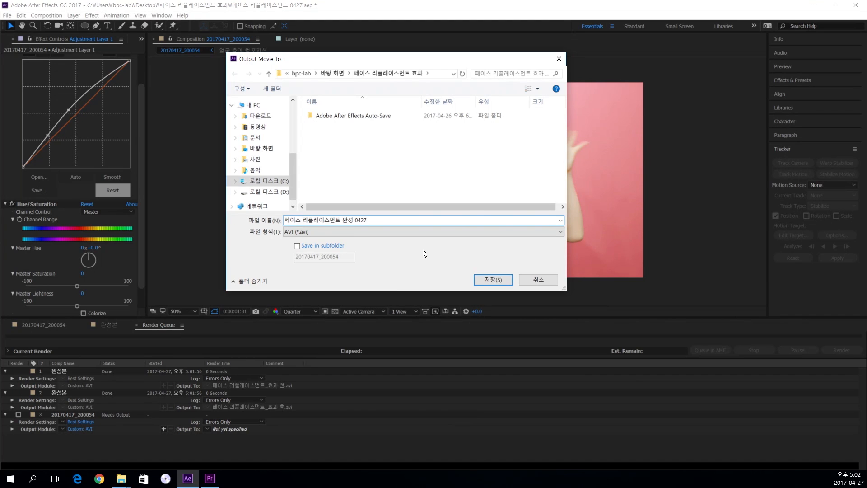
click(491, 282)
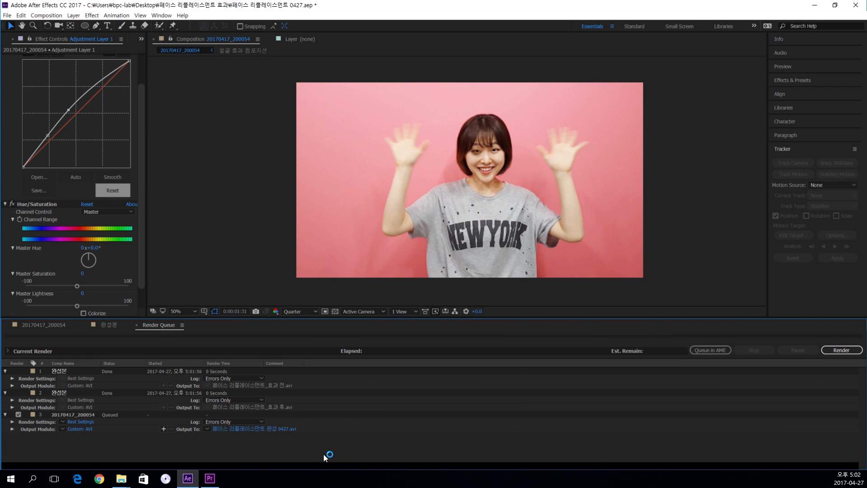
Switch to the 영화 및 TV player and replay the finished 페이스 리플레이스먼트 video from its beginning.
click(815, 5)
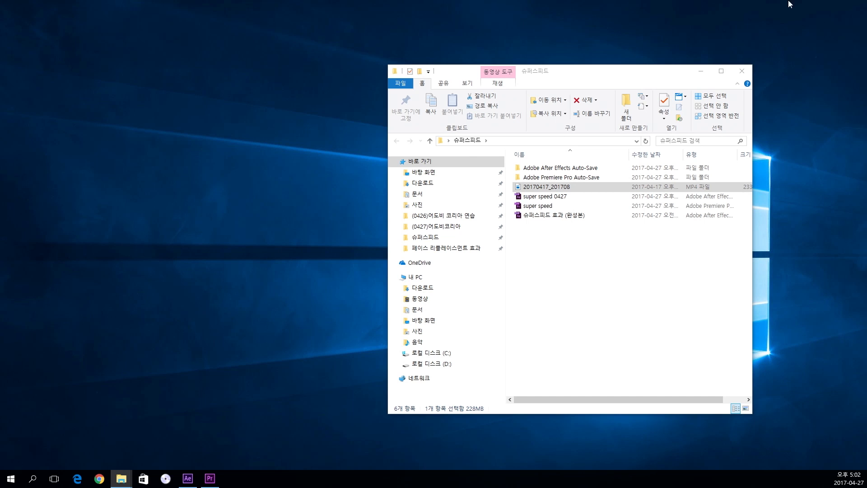
click(533, 239)
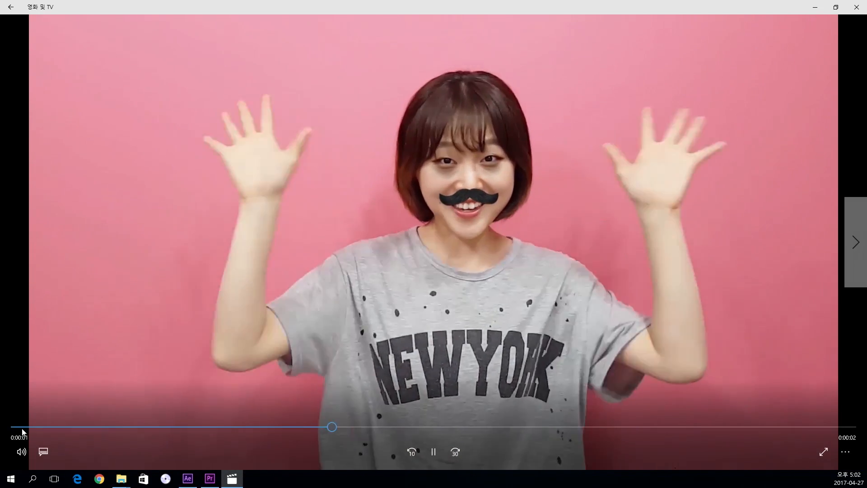
click(16, 427)
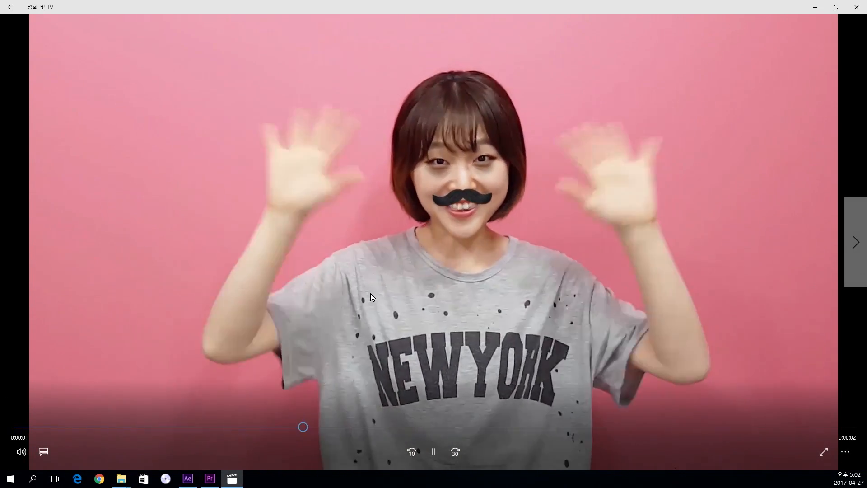
click(15, 427)
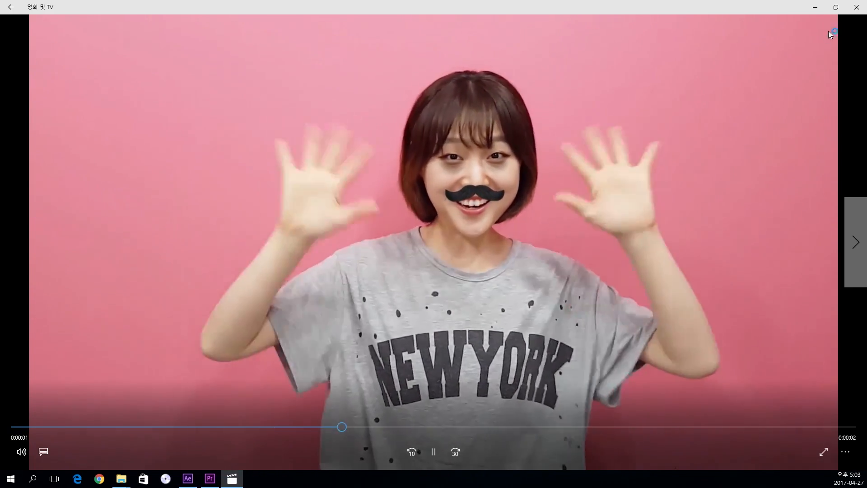
Switch to 팟플레이어 and watch the finished 슈퍼스피드_사운드 완성.mpeg video in full screen.
click(852, 9)
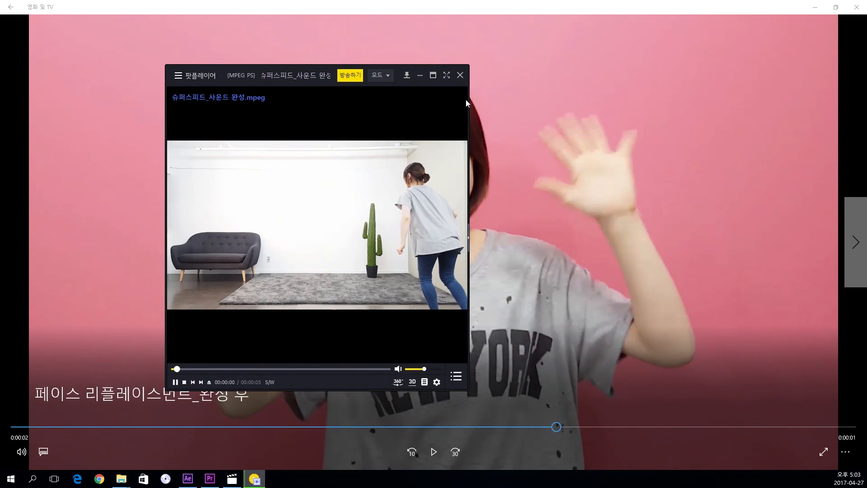
click(448, 75)
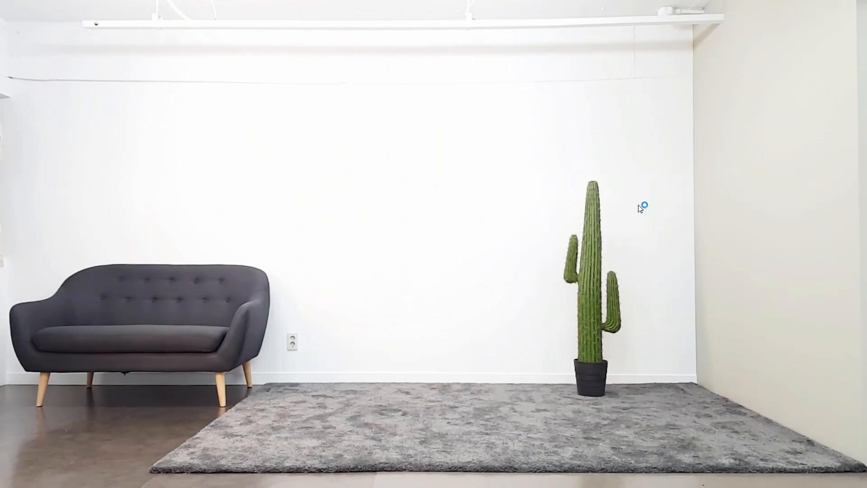
Pause the 슈퍼스피드_사운드 완성.mpeg video, leave full screen, and close both video players.
key(space)
key(Escape)
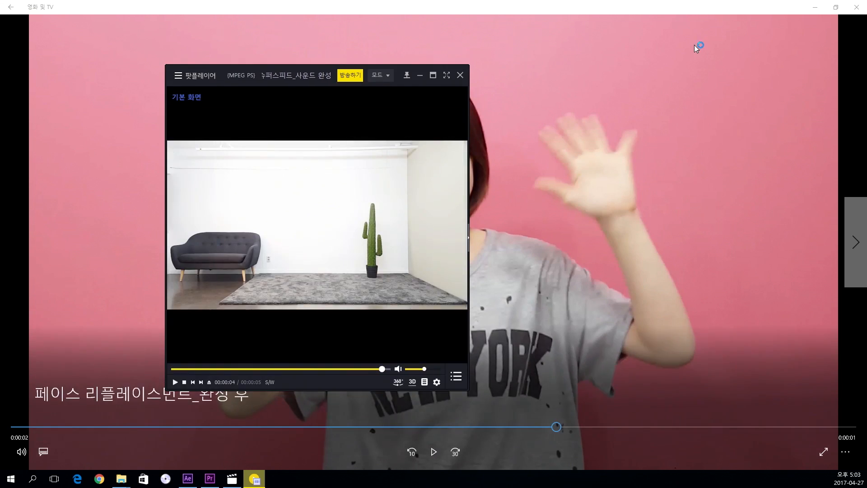
click(718, 13)
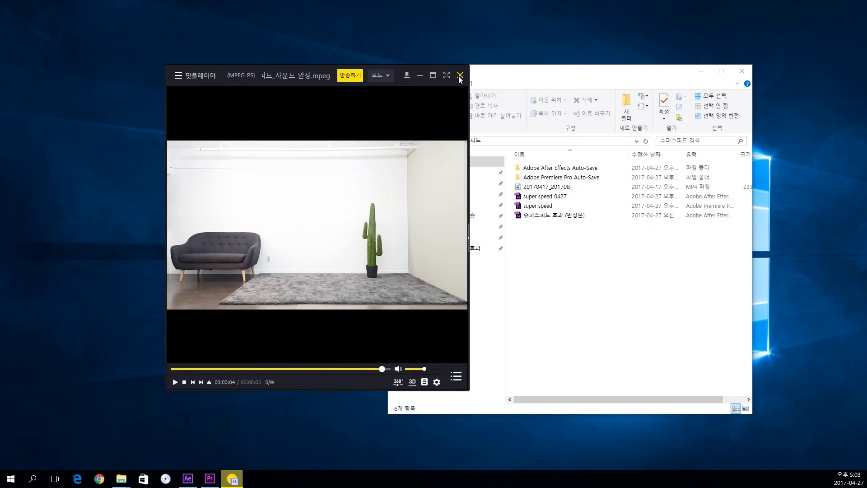
click(461, 76)
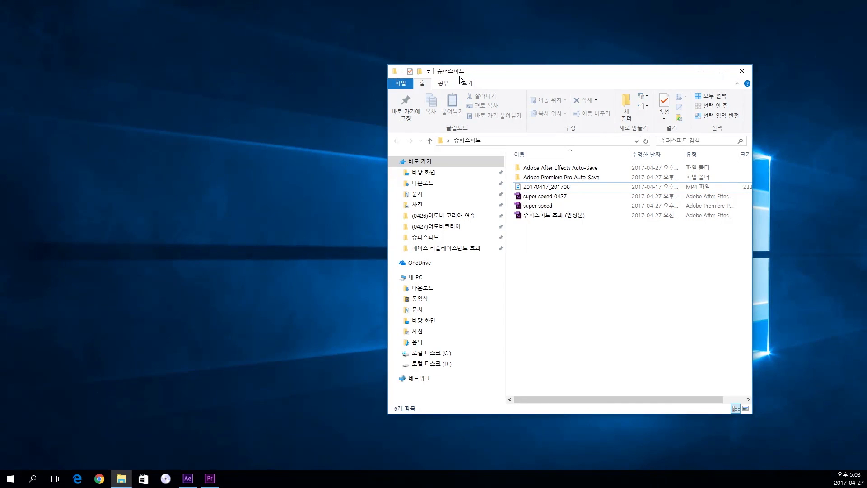
Switch to Adobe Acrobat Pro and review 2017_온라인세미나강의_final_수정.pdf in read mode, from the opening page to the Part 4 slide.
drag(424, 356, 278, 205)
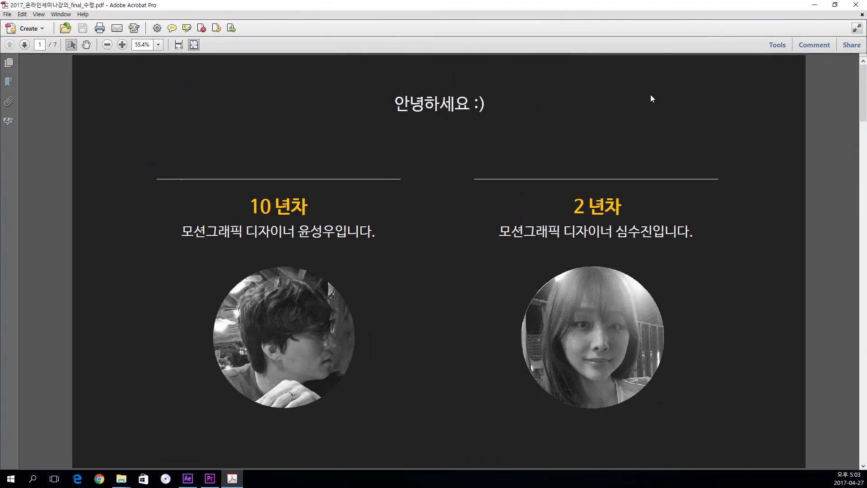
click(857, 28)
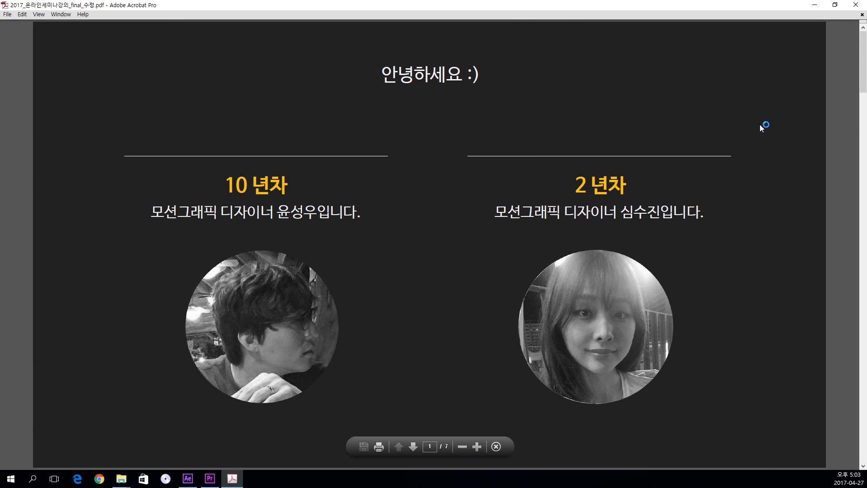
scroll(760, 123, down, 4)
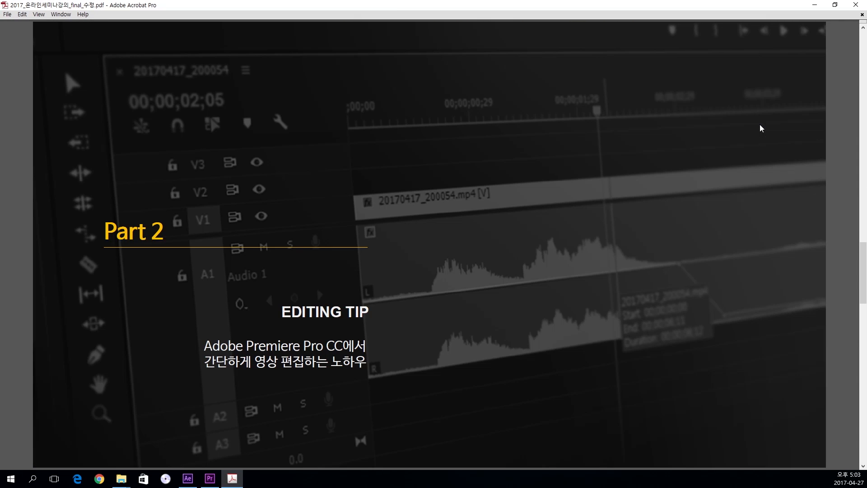
scroll(760, 125, down, 1)
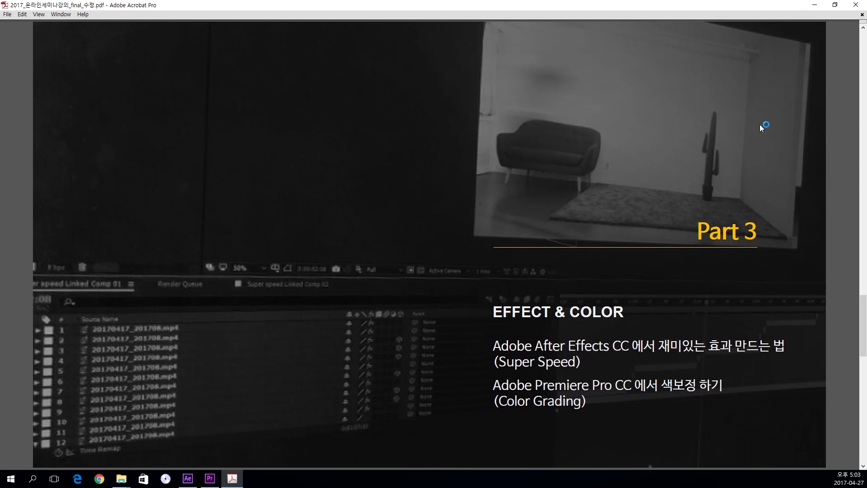
scroll(760, 124, down, 2)
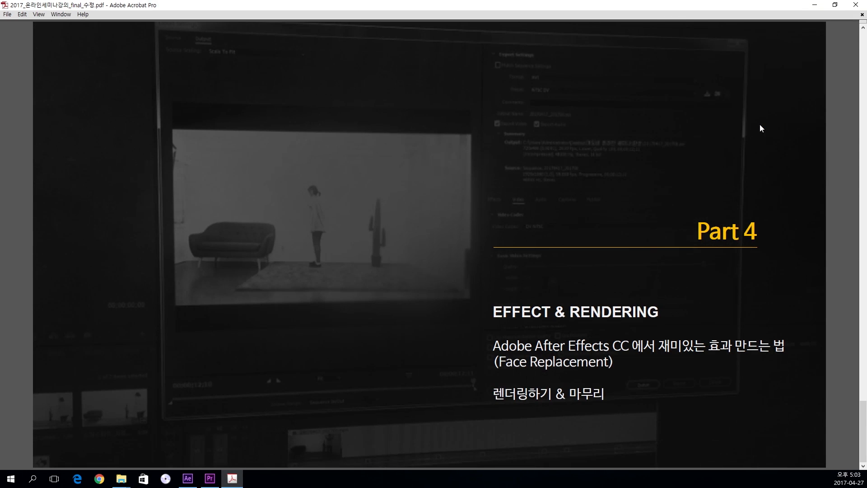